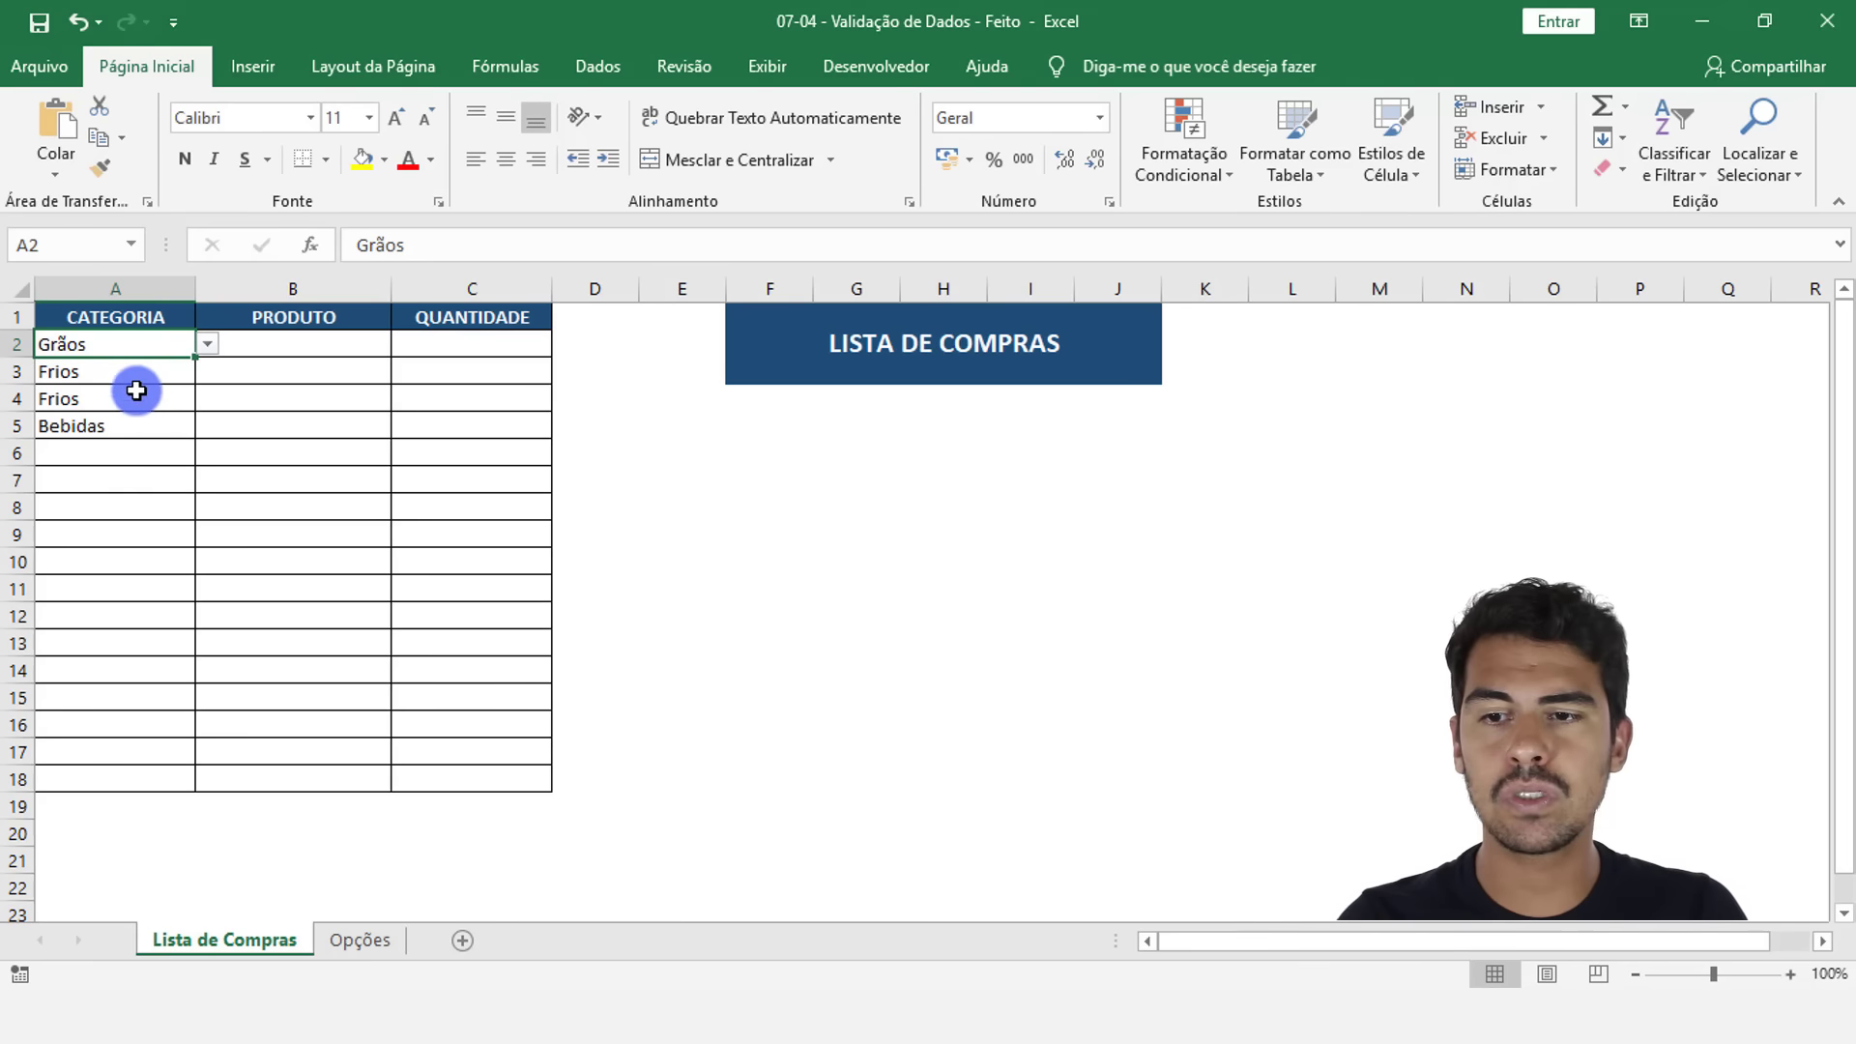
Examine the category options offered by the drop-down list in the first empty CATEGORIA cell, A6
click(145, 450)
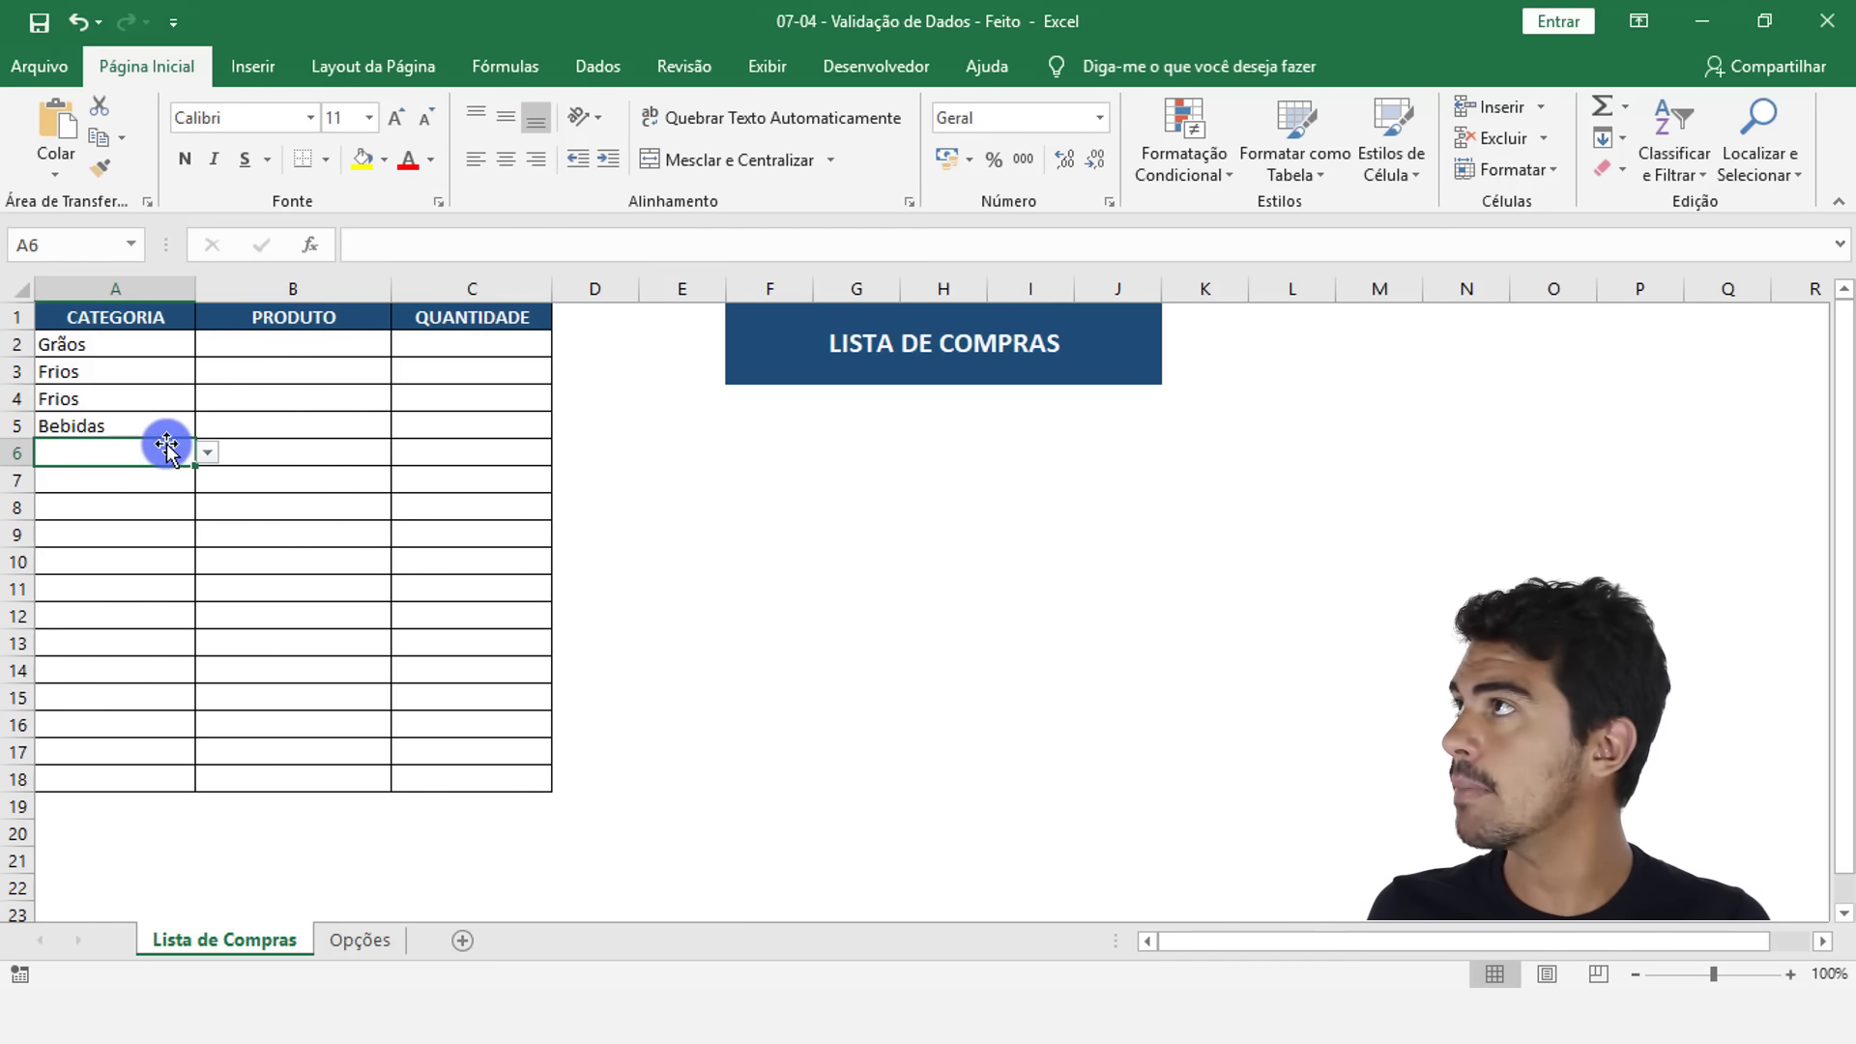
click(207, 452)
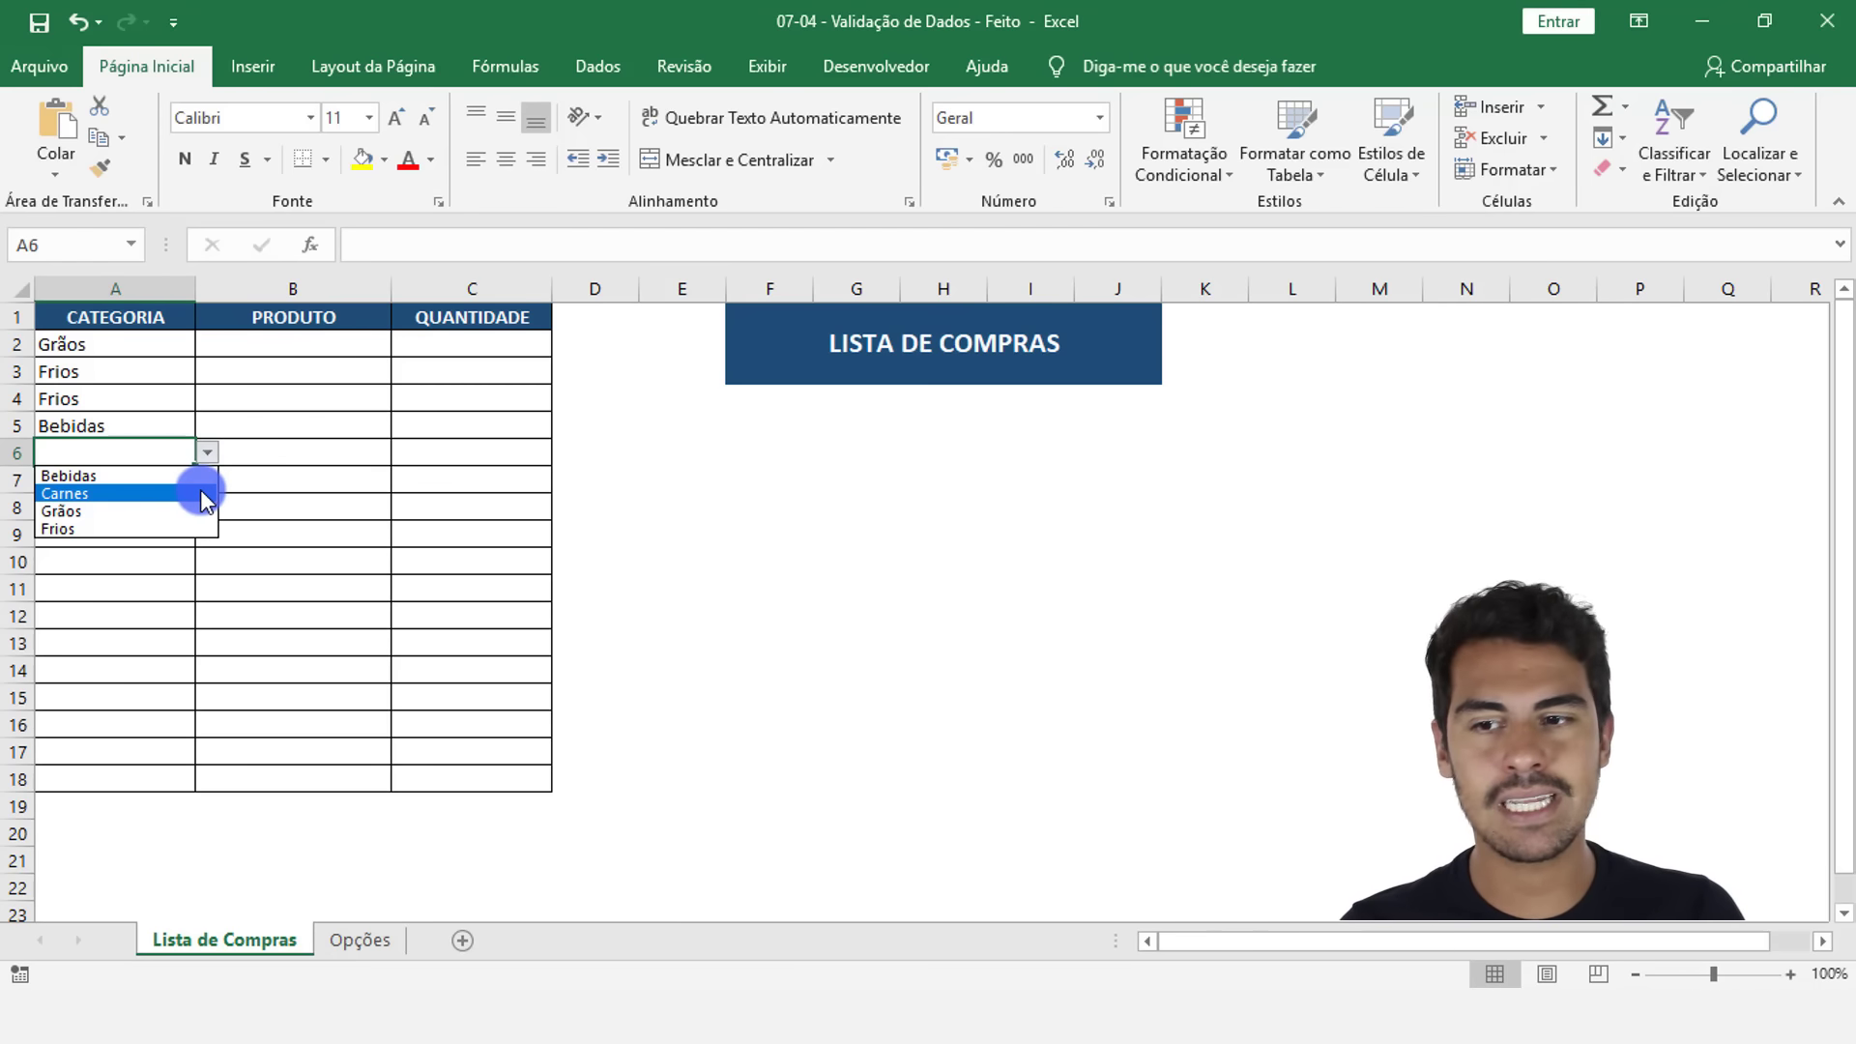
click(155, 396)
click(173, 427)
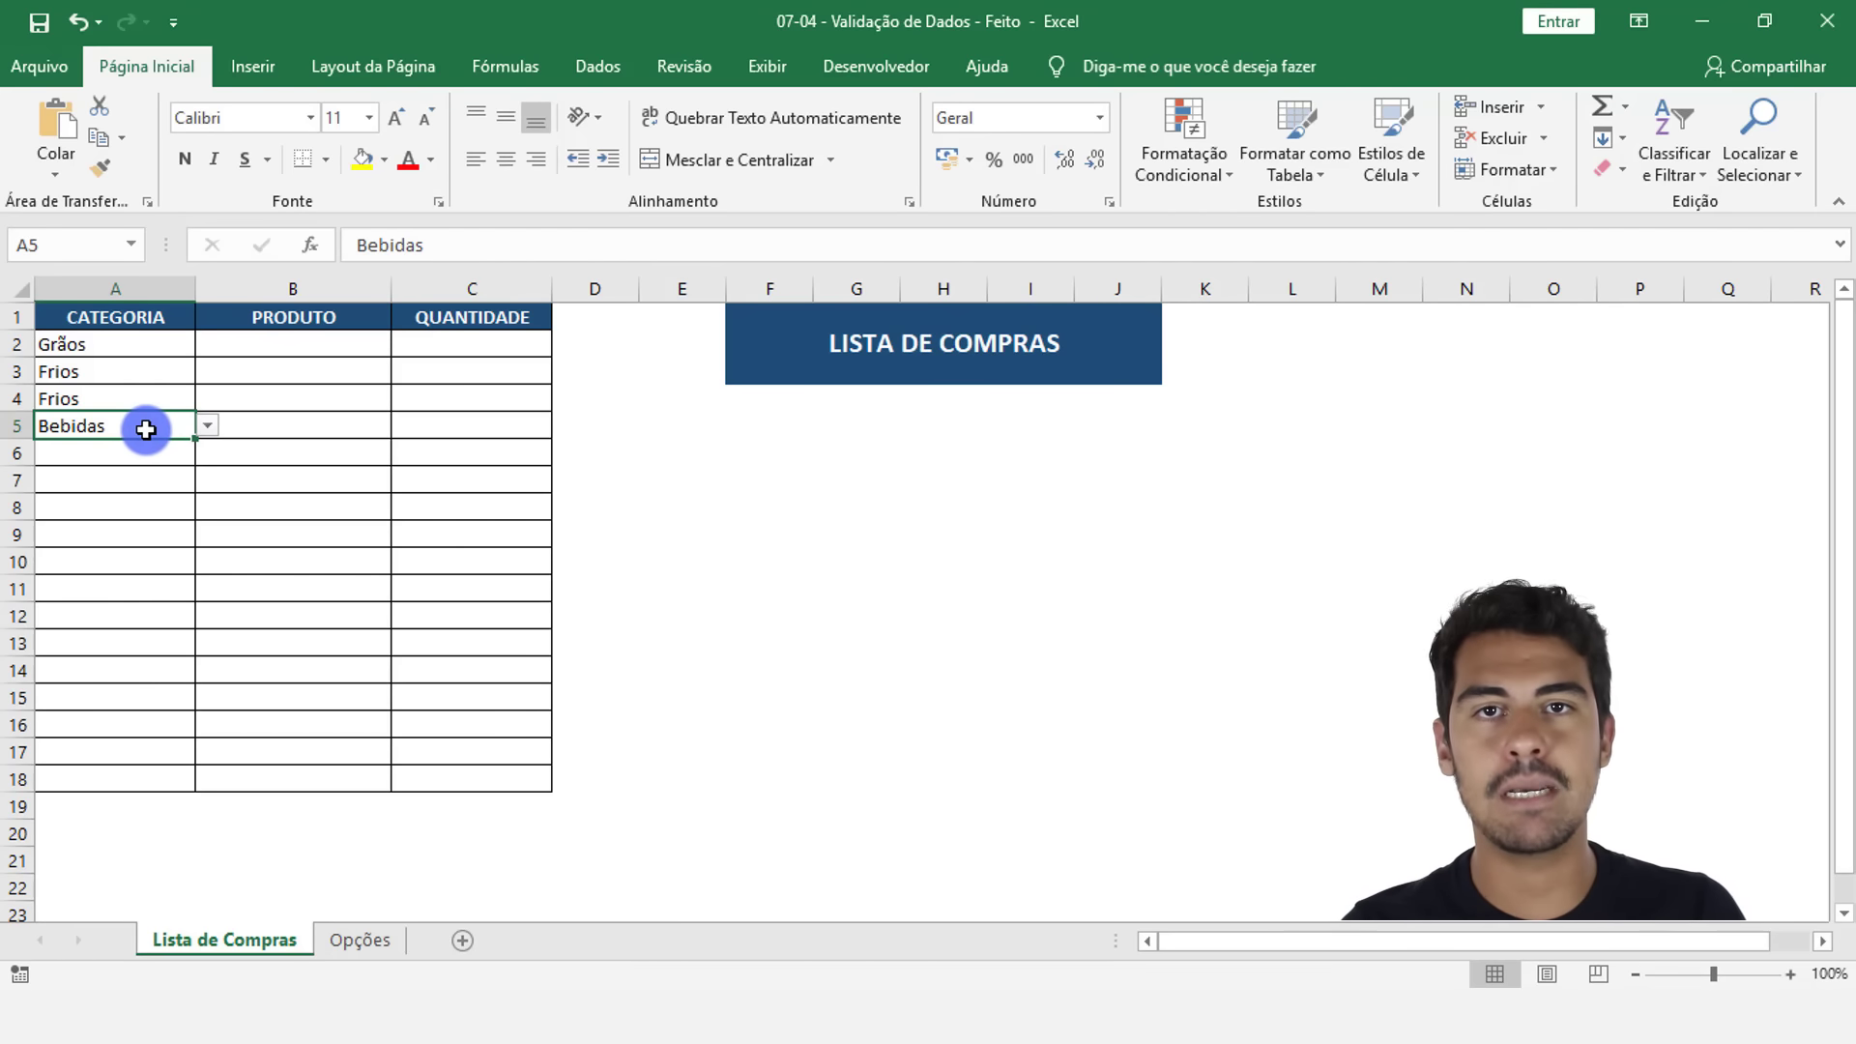
Examine the PRODUTO drop-down lists in B5, B4 and B2 to compare the products offered for Bebidas, Frios and Grãos
click(236, 423)
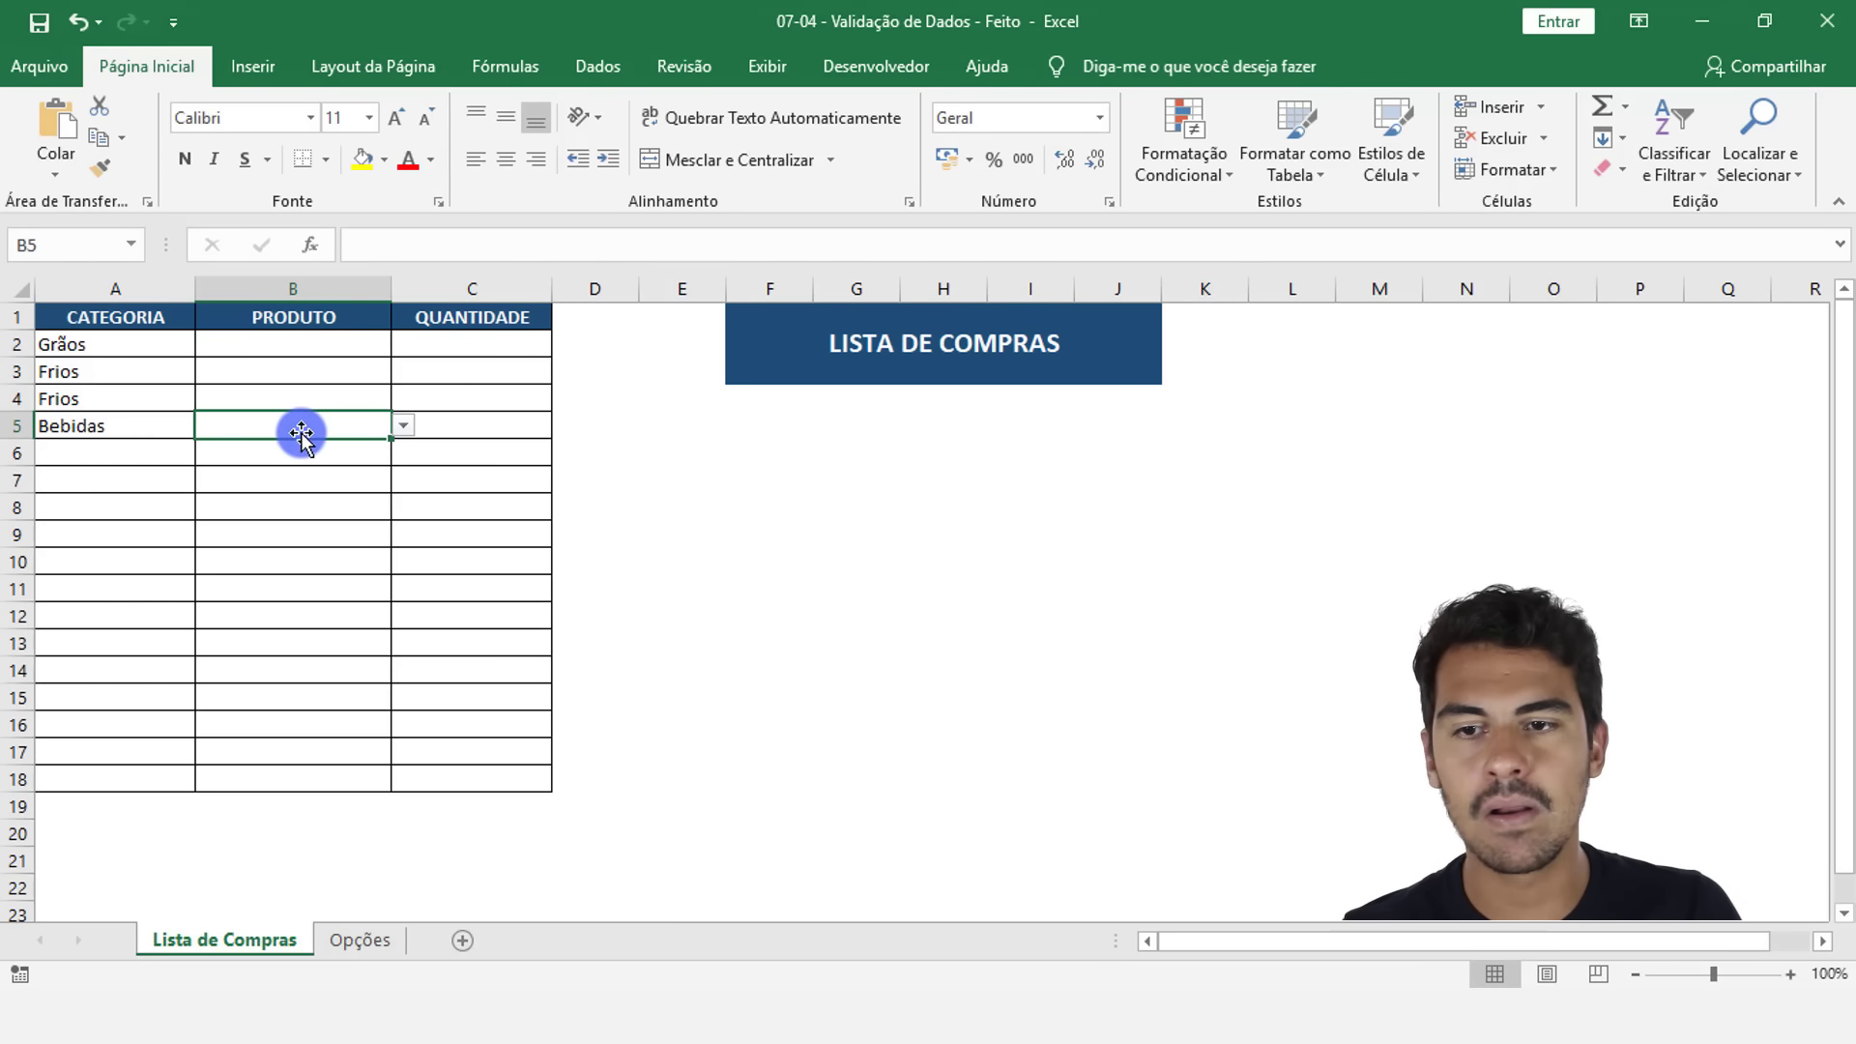
click(406, 426)
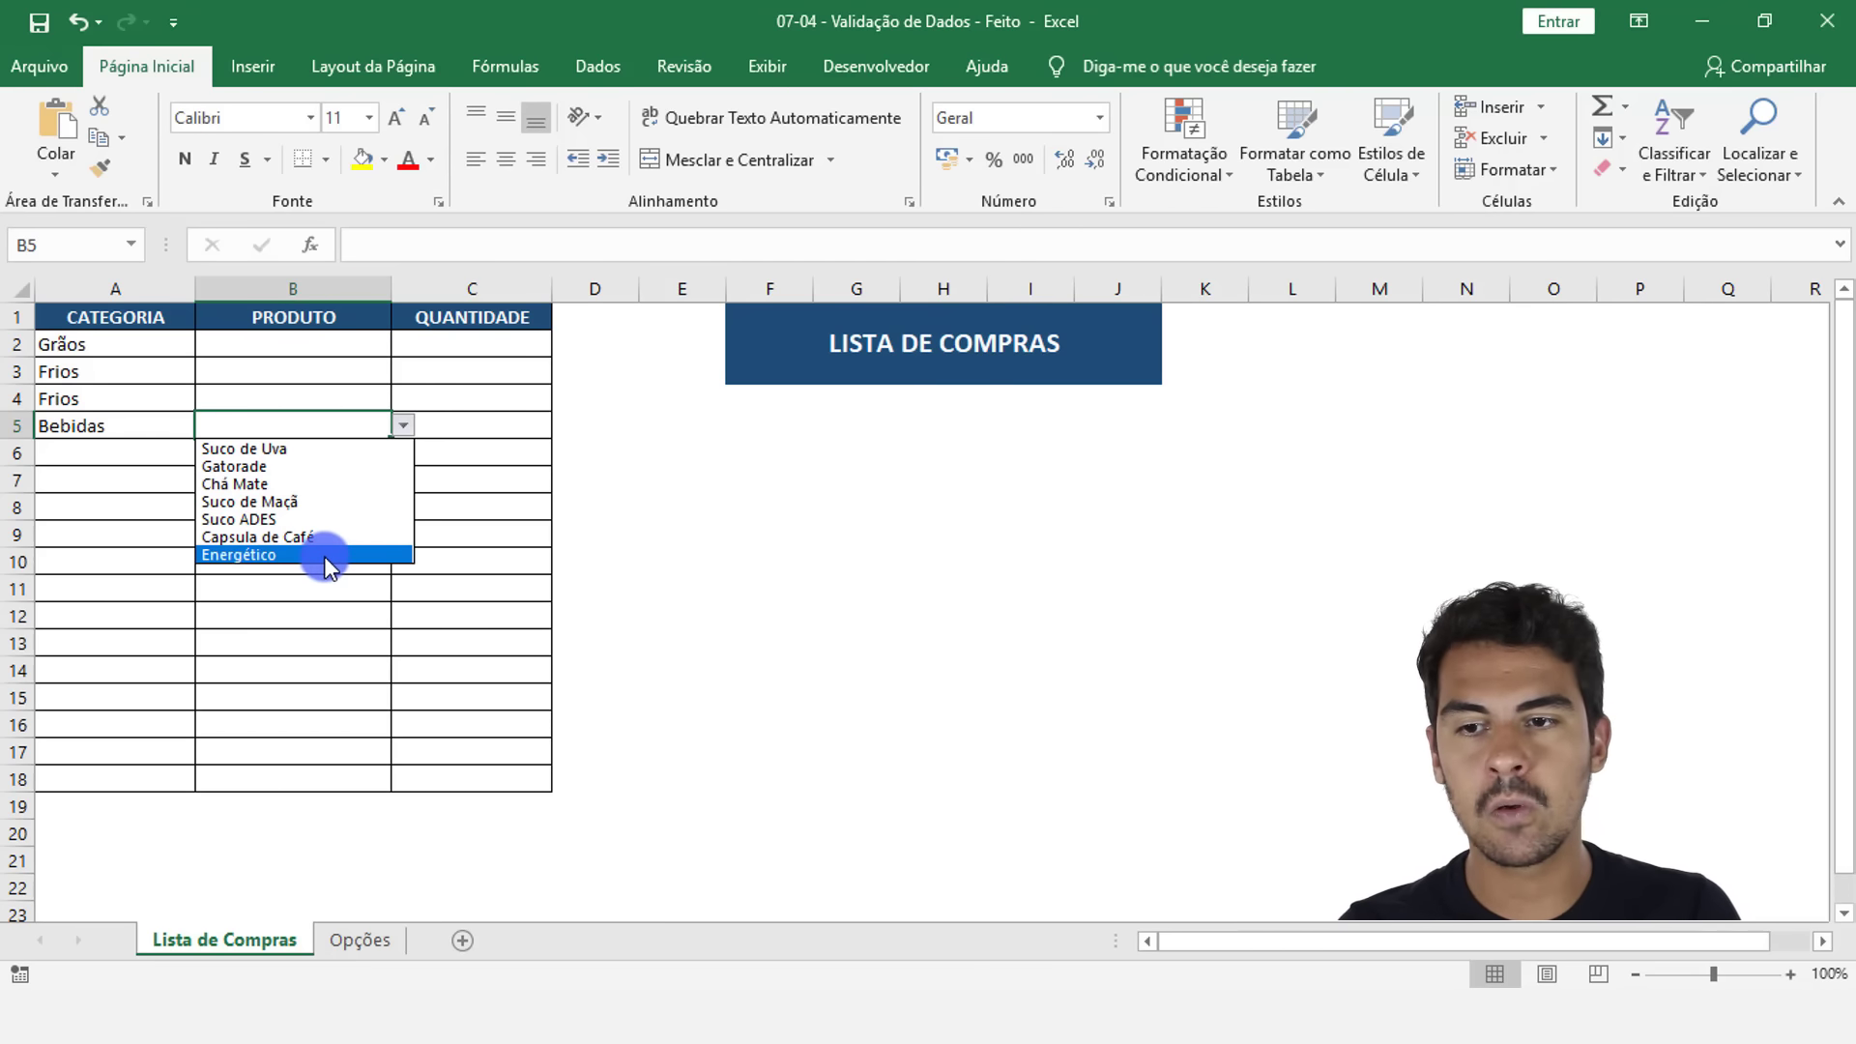
click(279, 401)
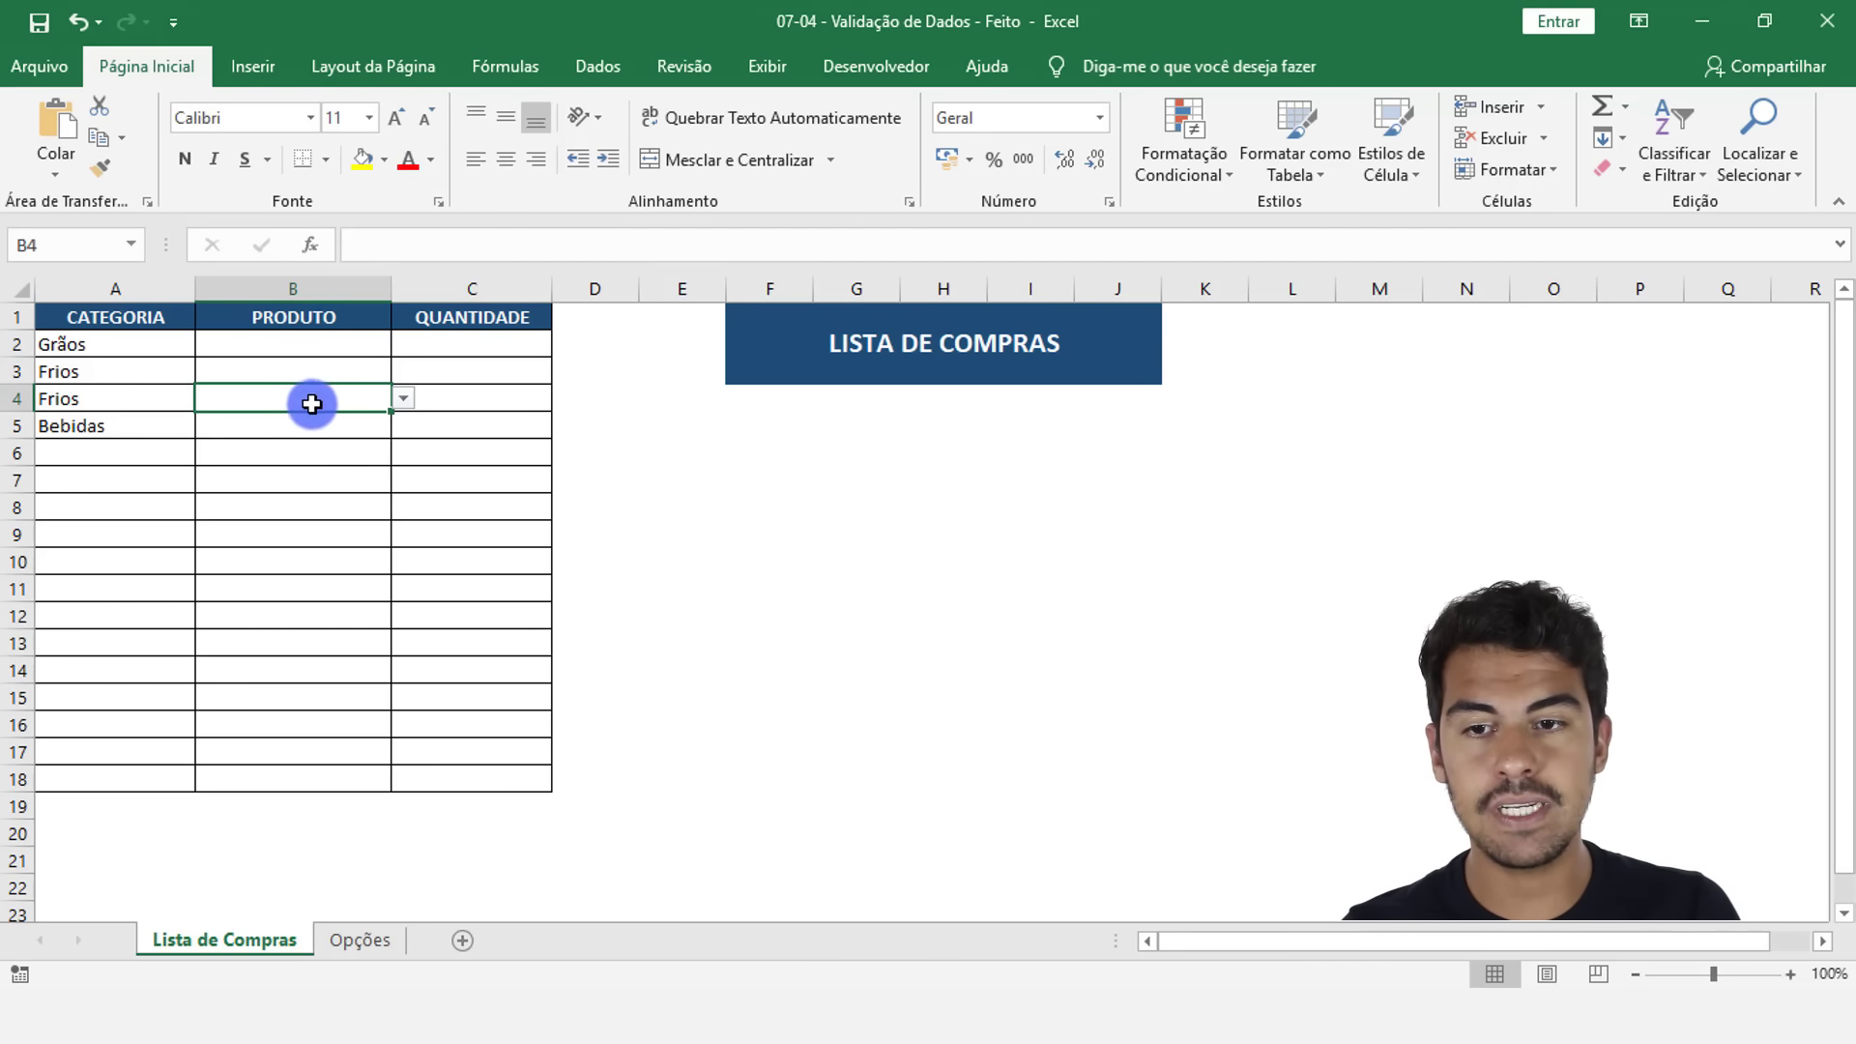
click(402, 399)
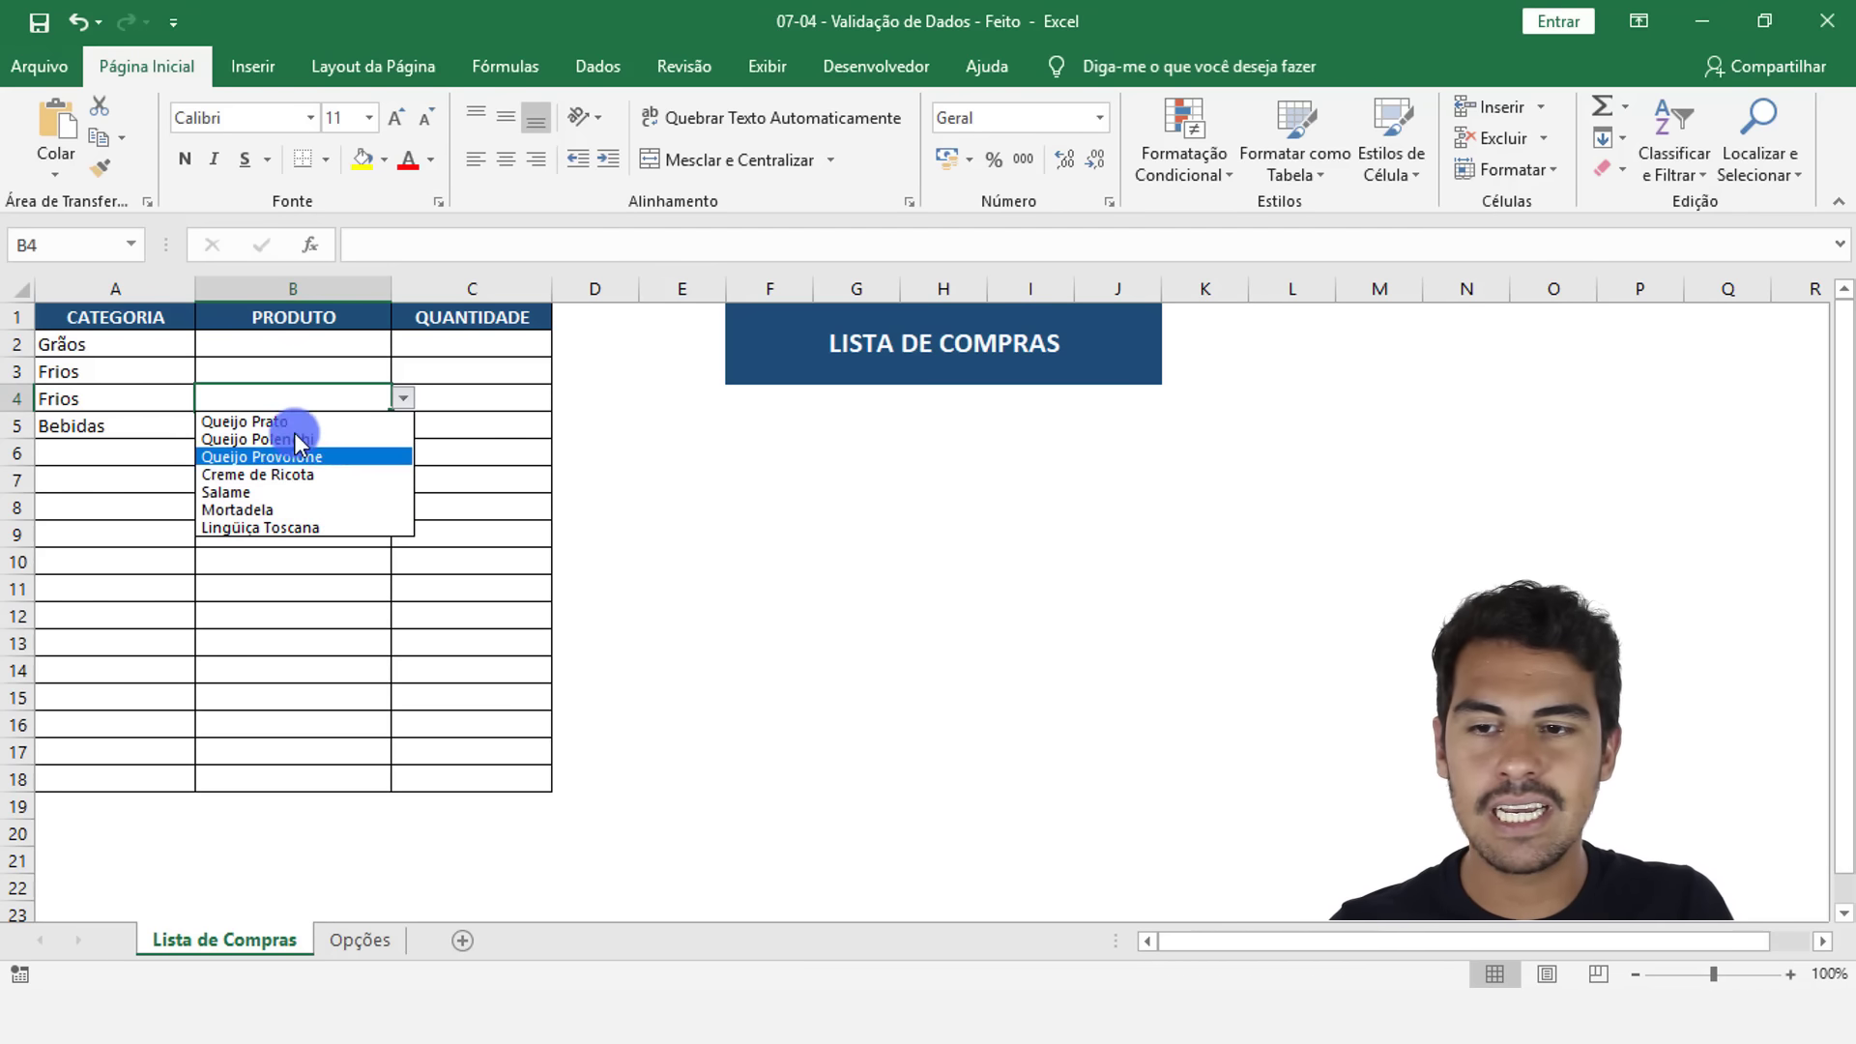
click(339, 369)
click(361, 346)
click(409, 345)
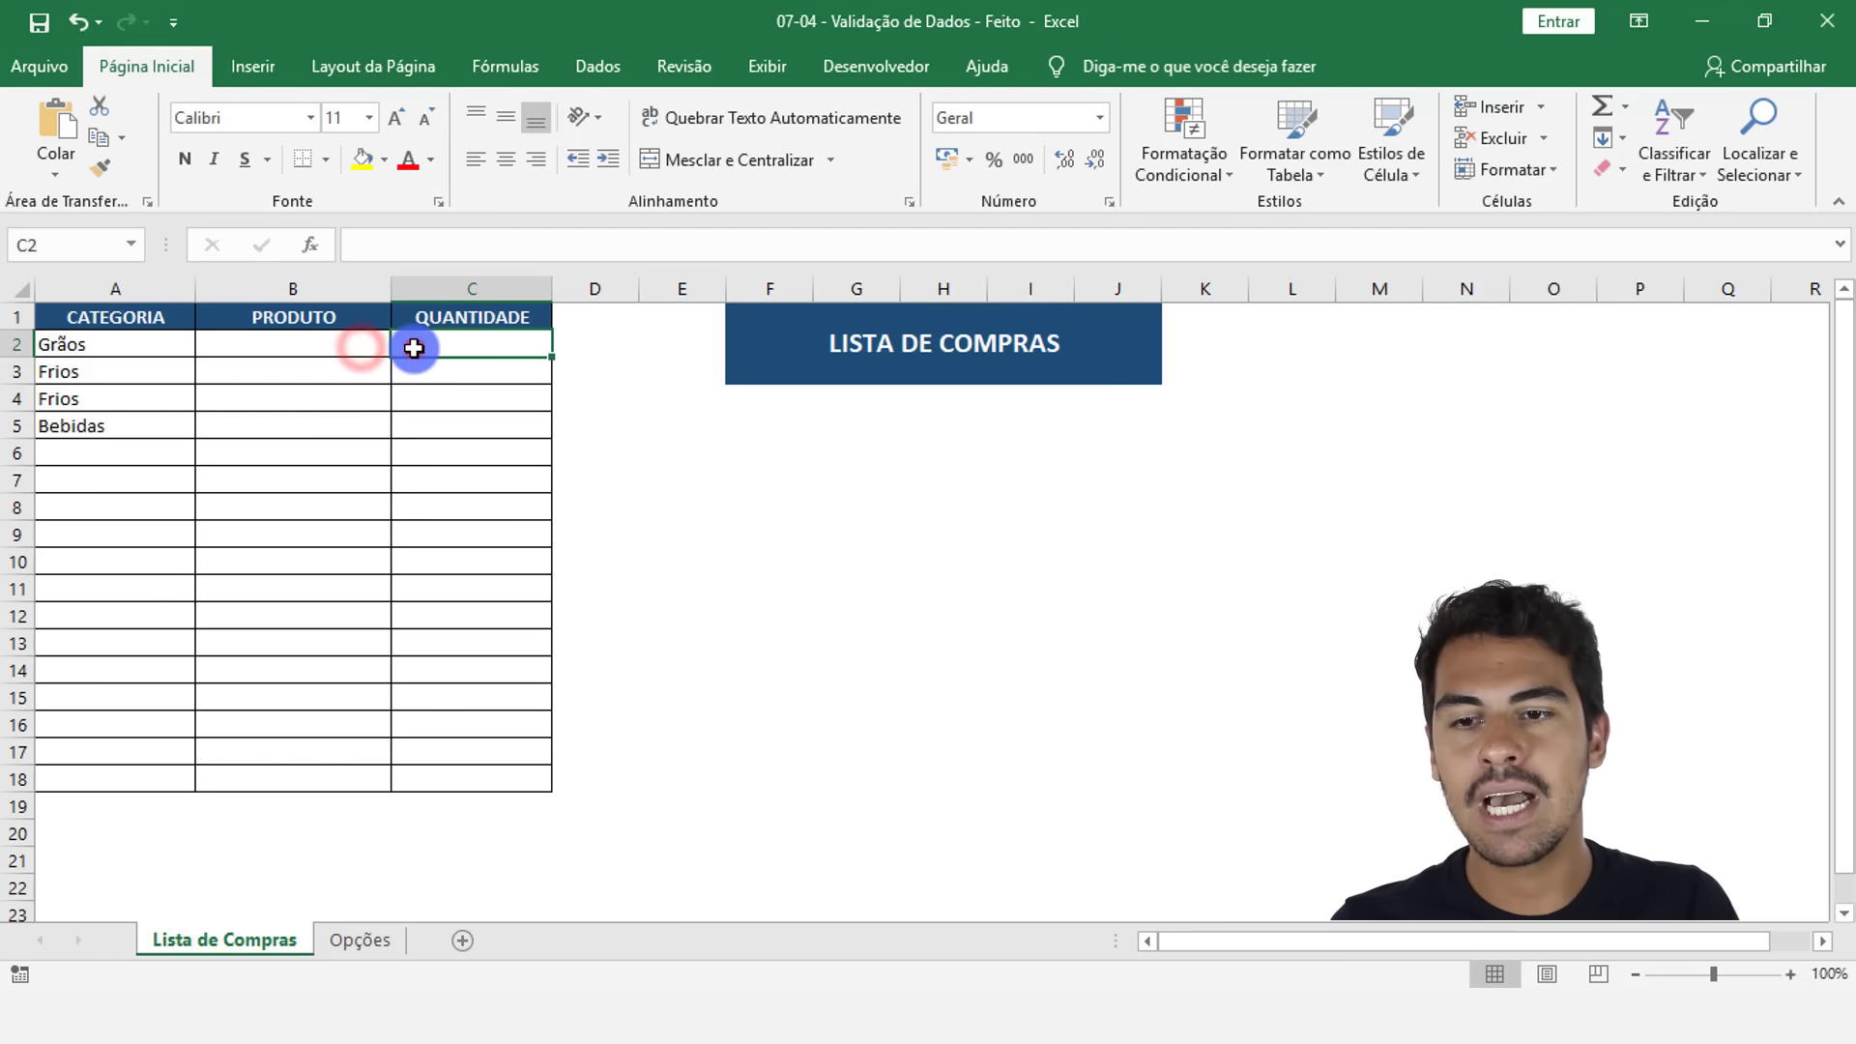
click(375, 343)
click(400, 345)
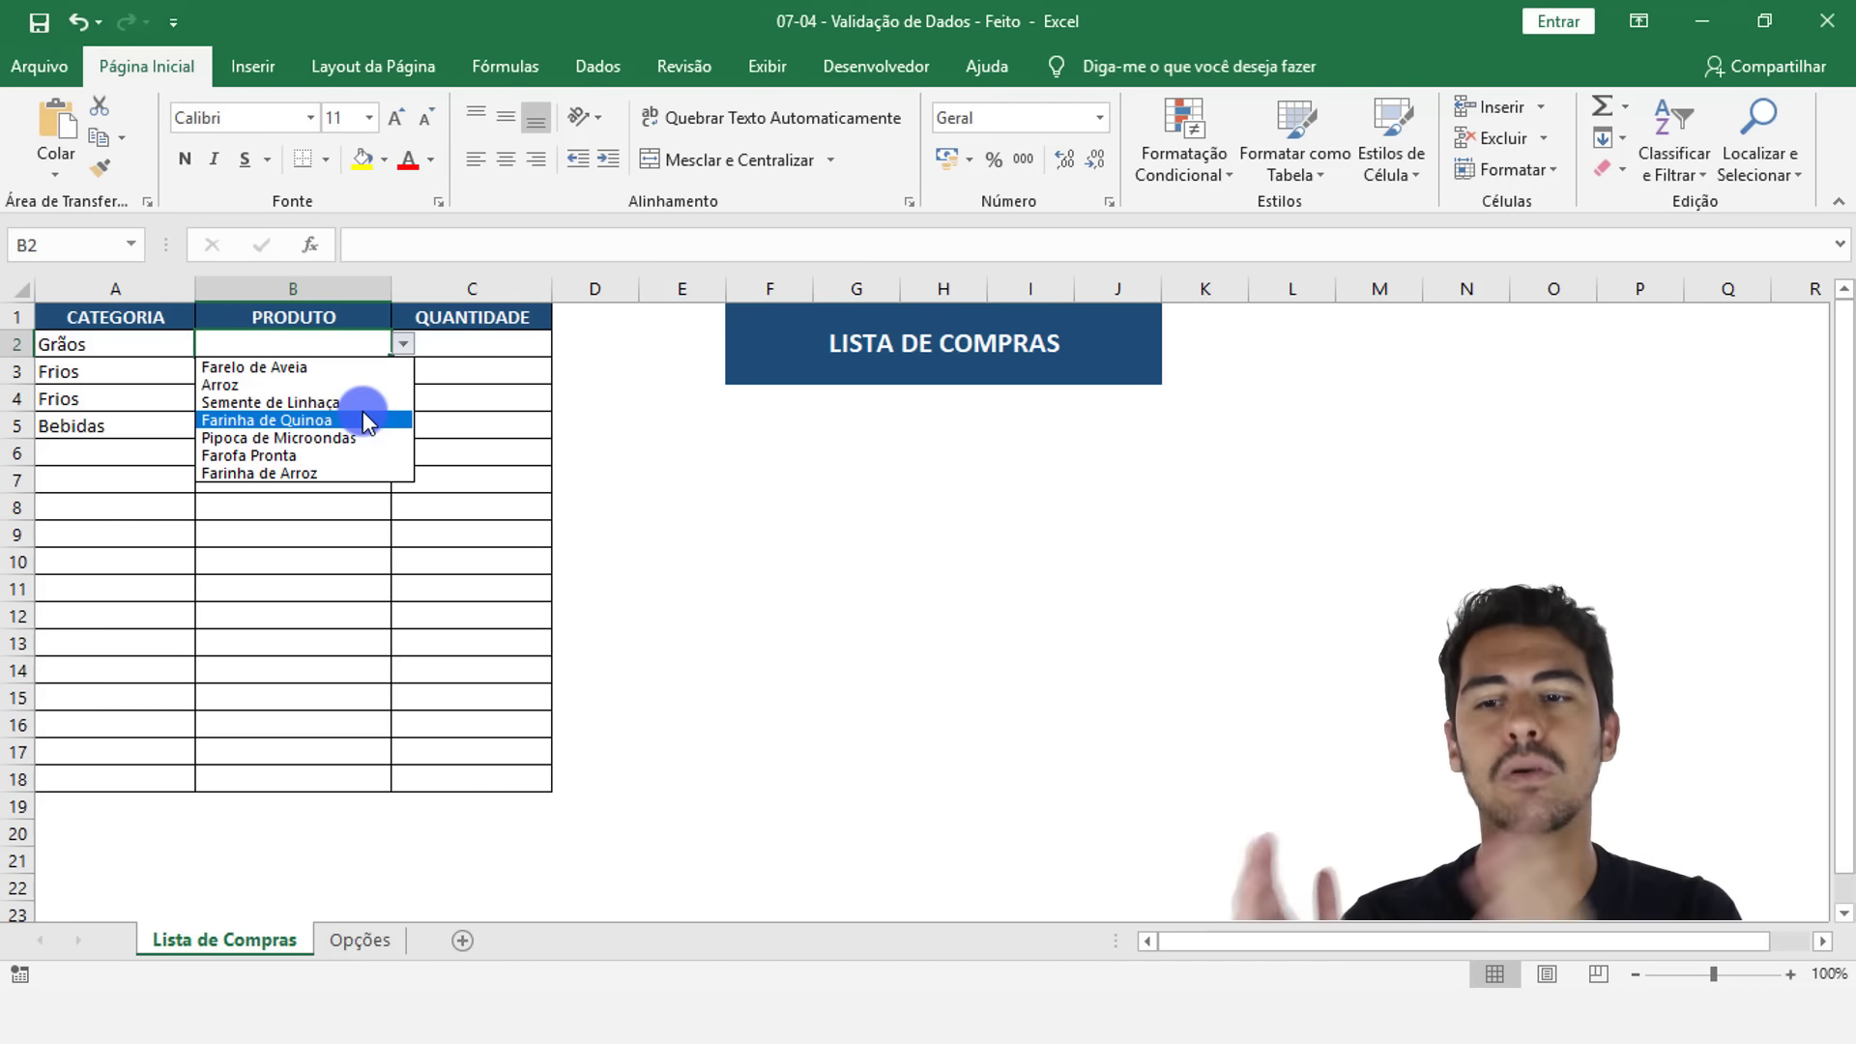
click(114, 353)
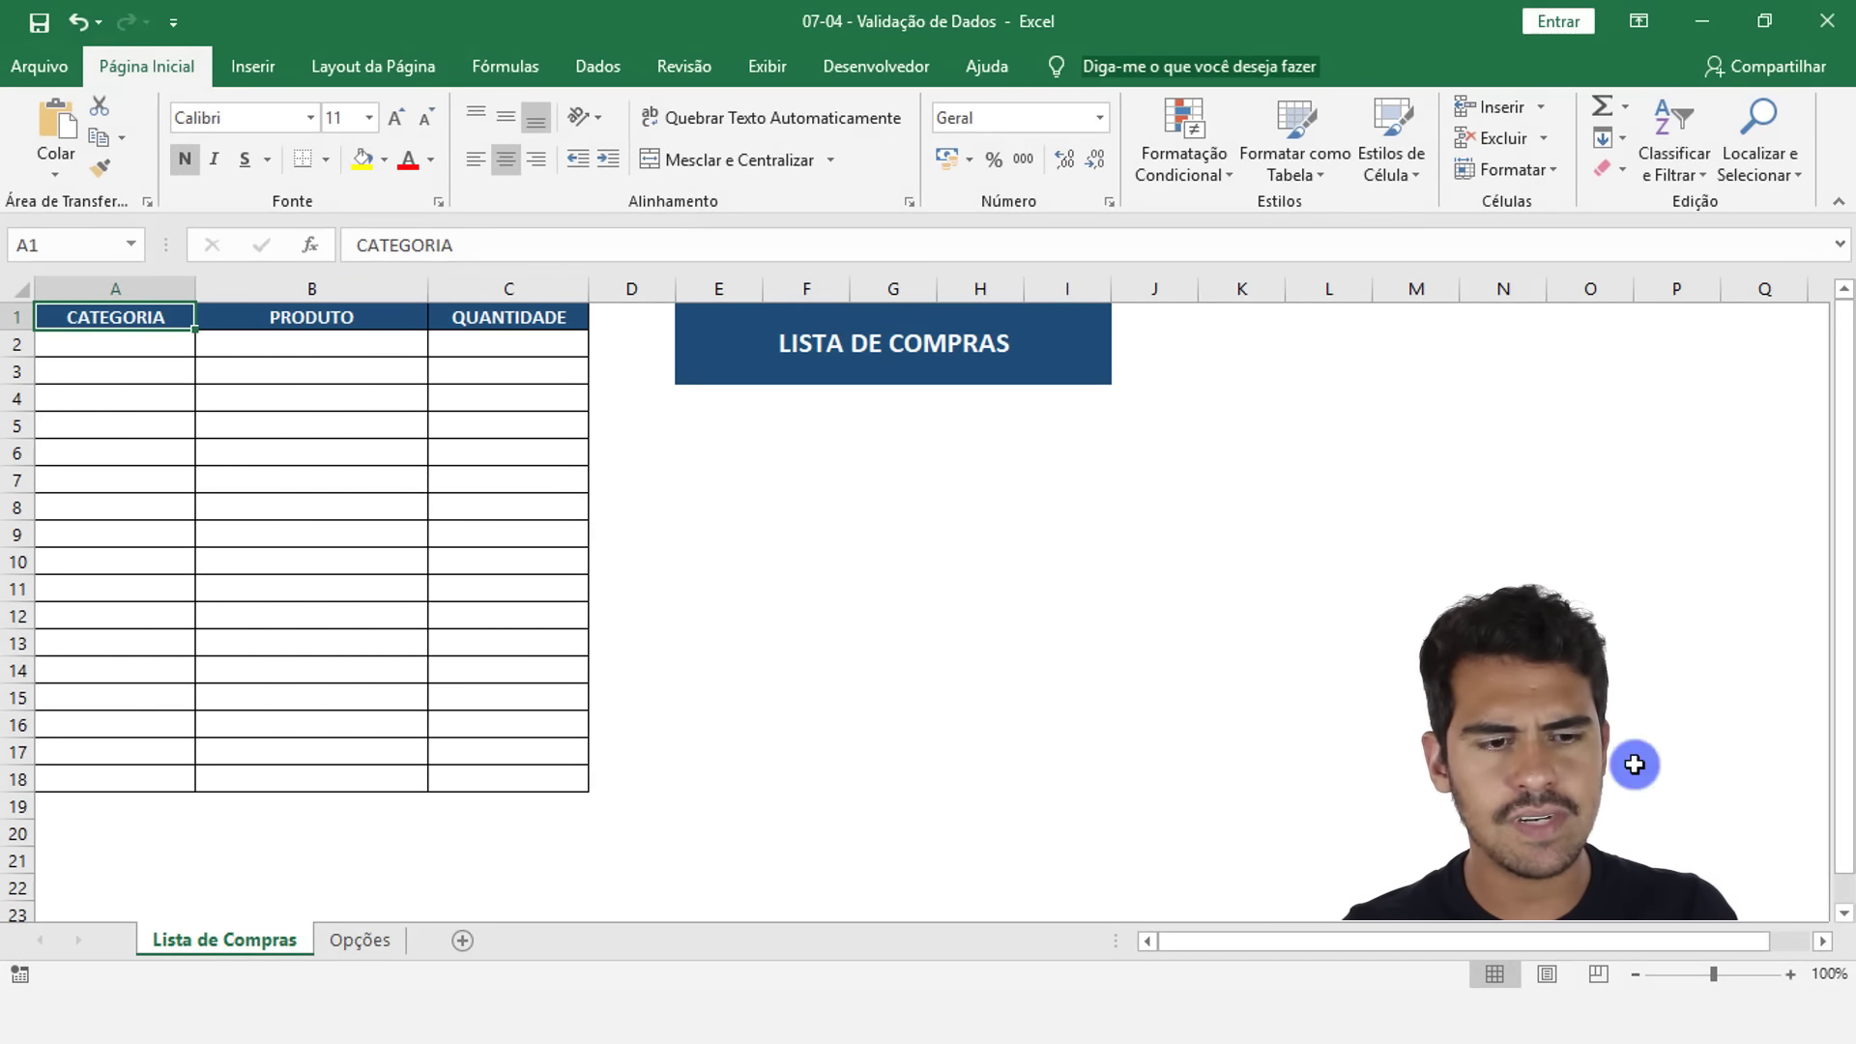
Examine the category headings in A1:D1 of the Opções sheet and the products listed beneath them
click(1790, 975)
click(1790, 974)
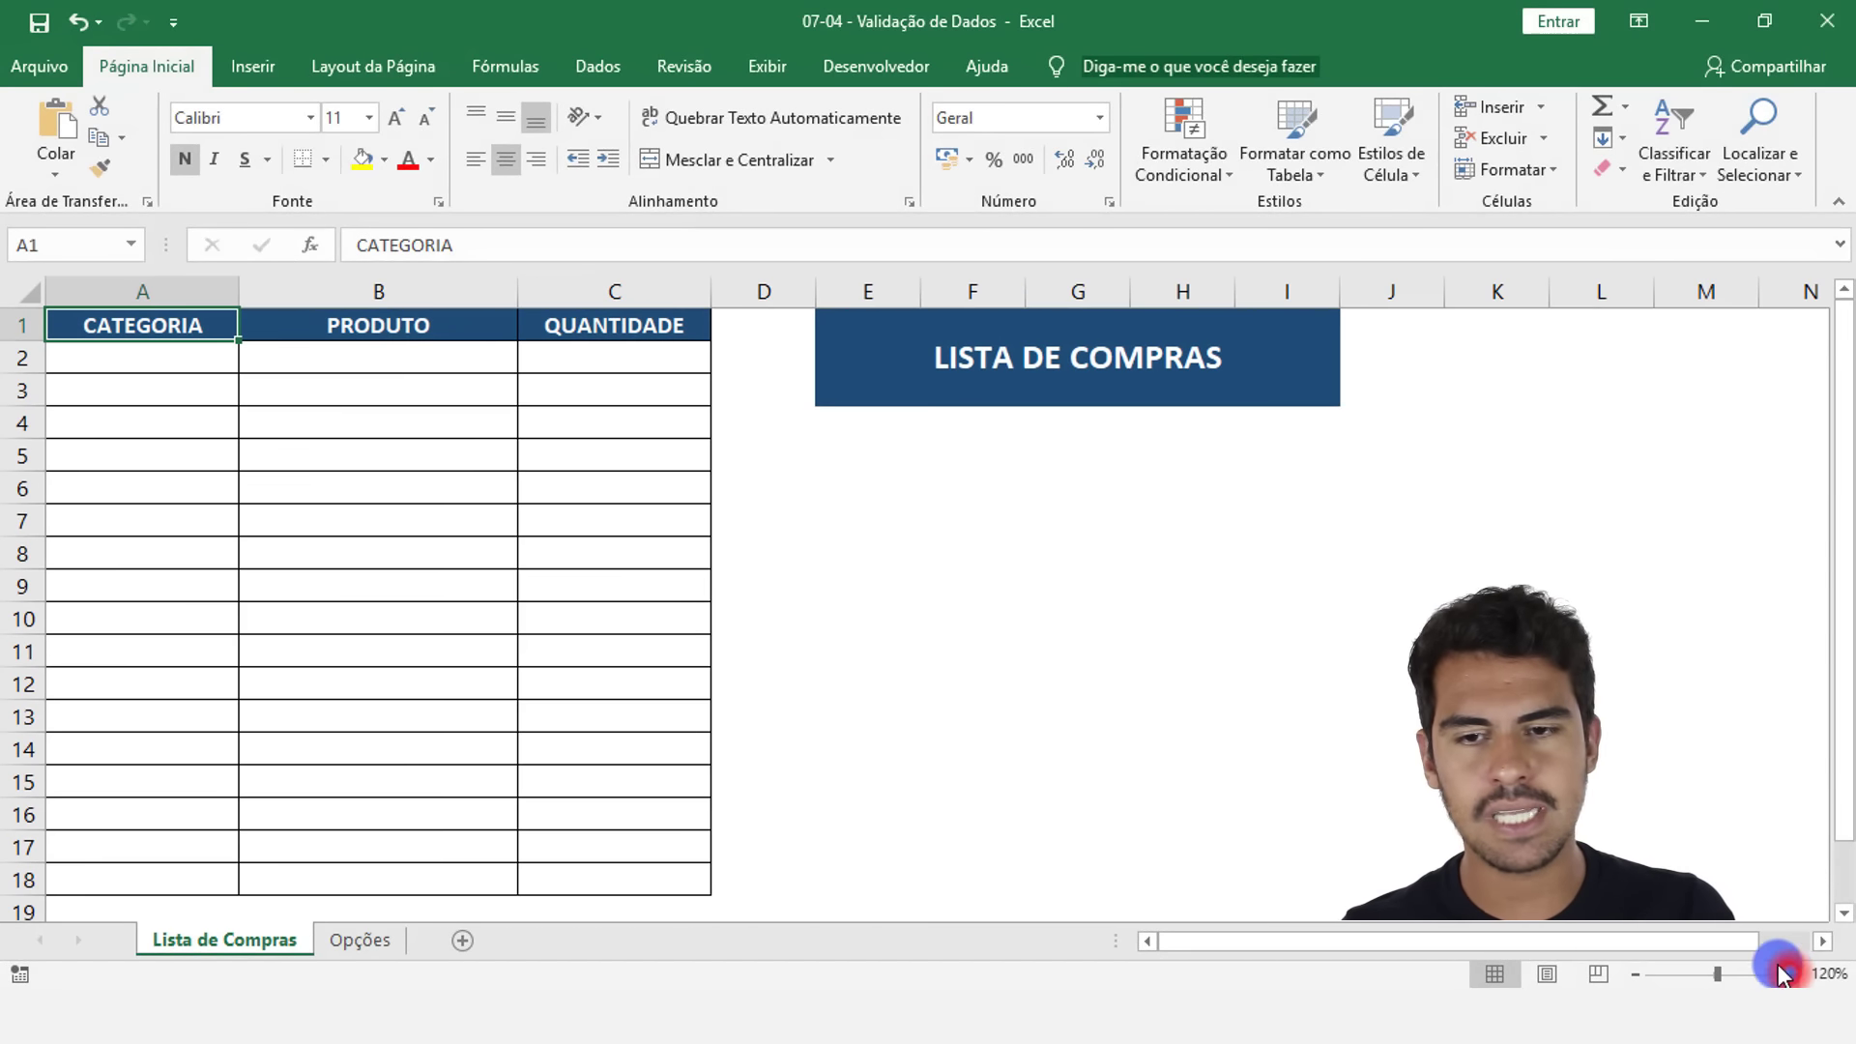
click(184, 363)
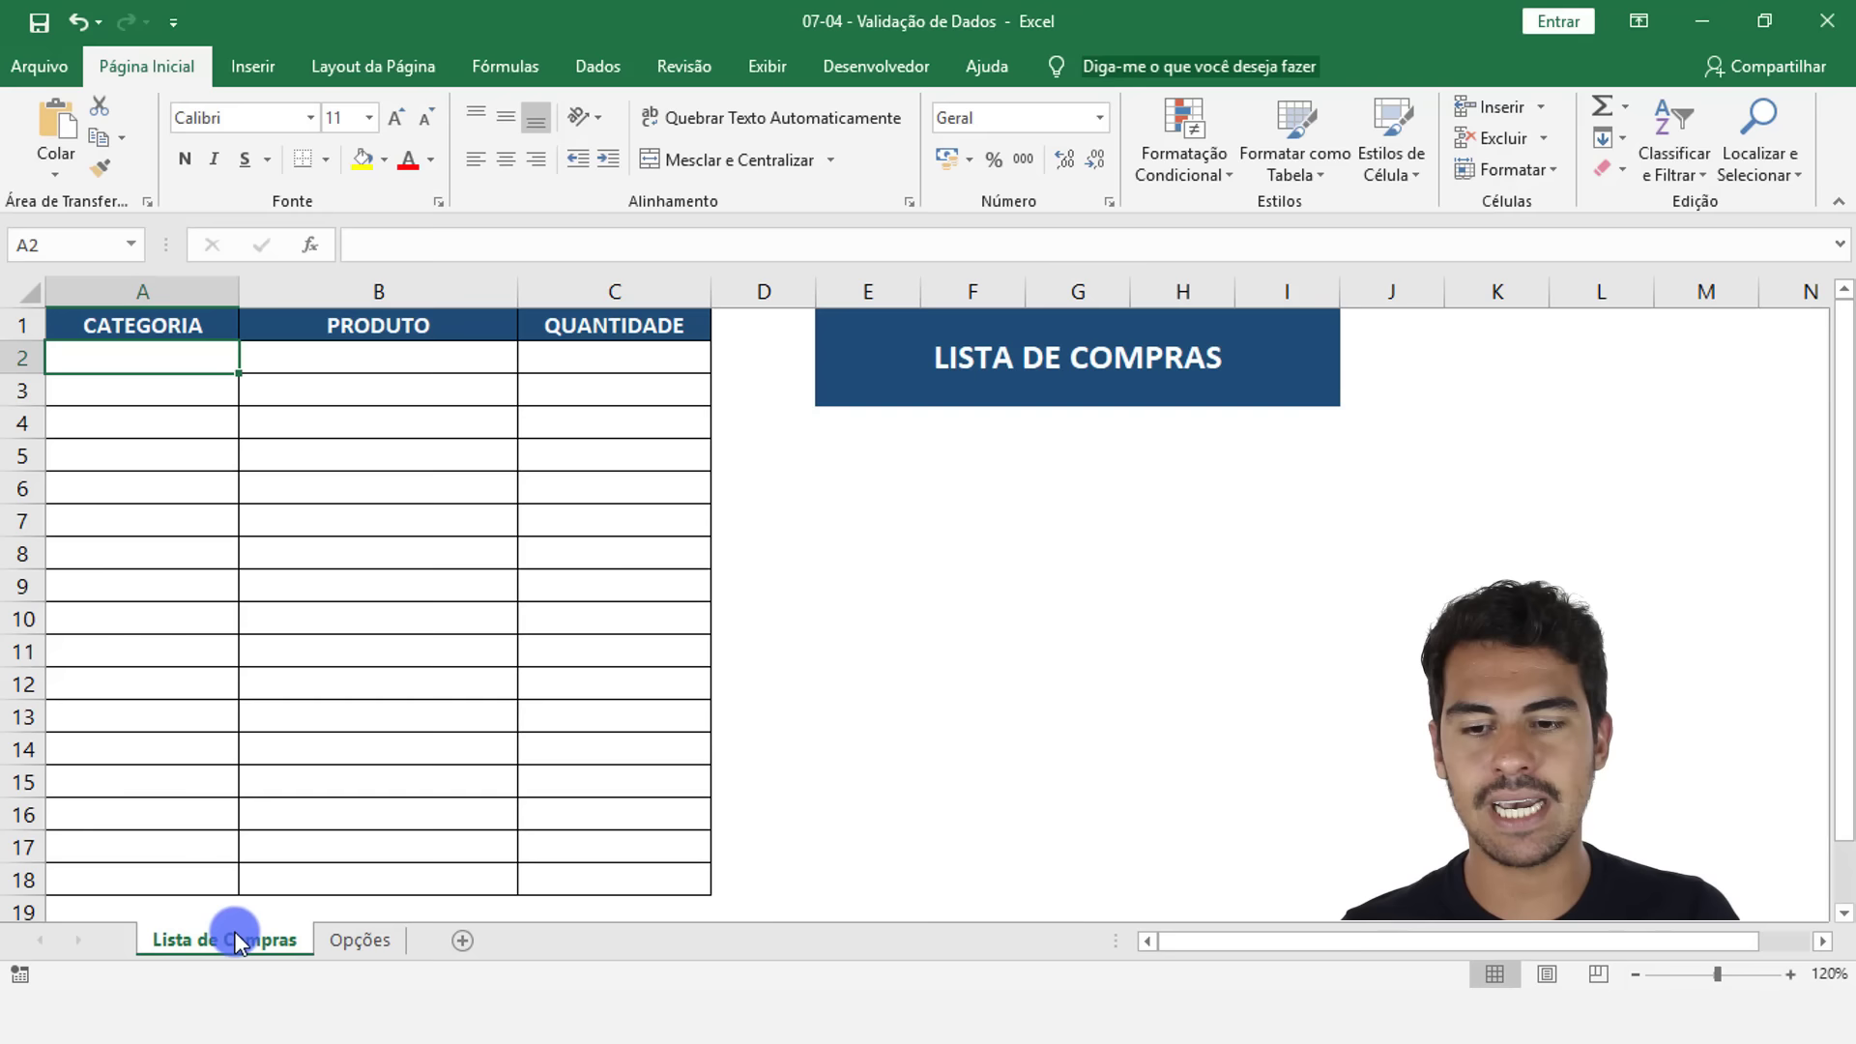
click(359, 941)
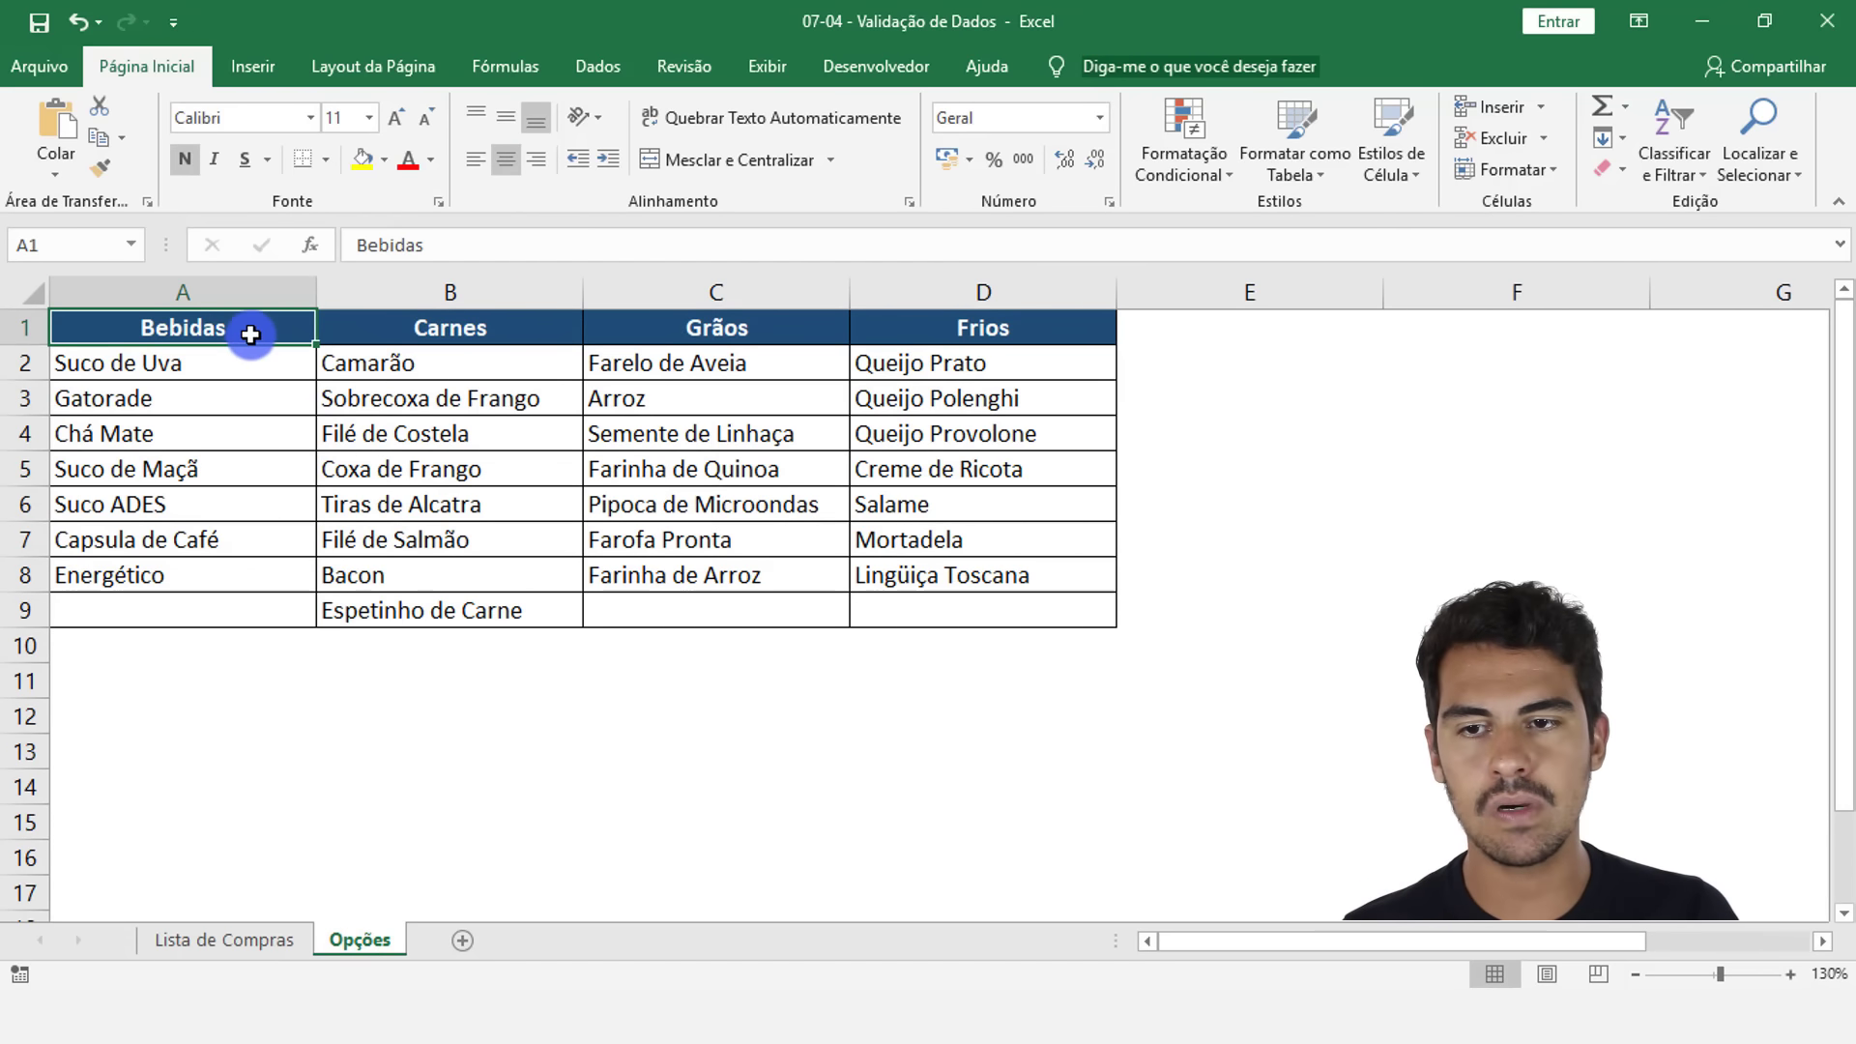
click(253, 331)
click(499, 329)
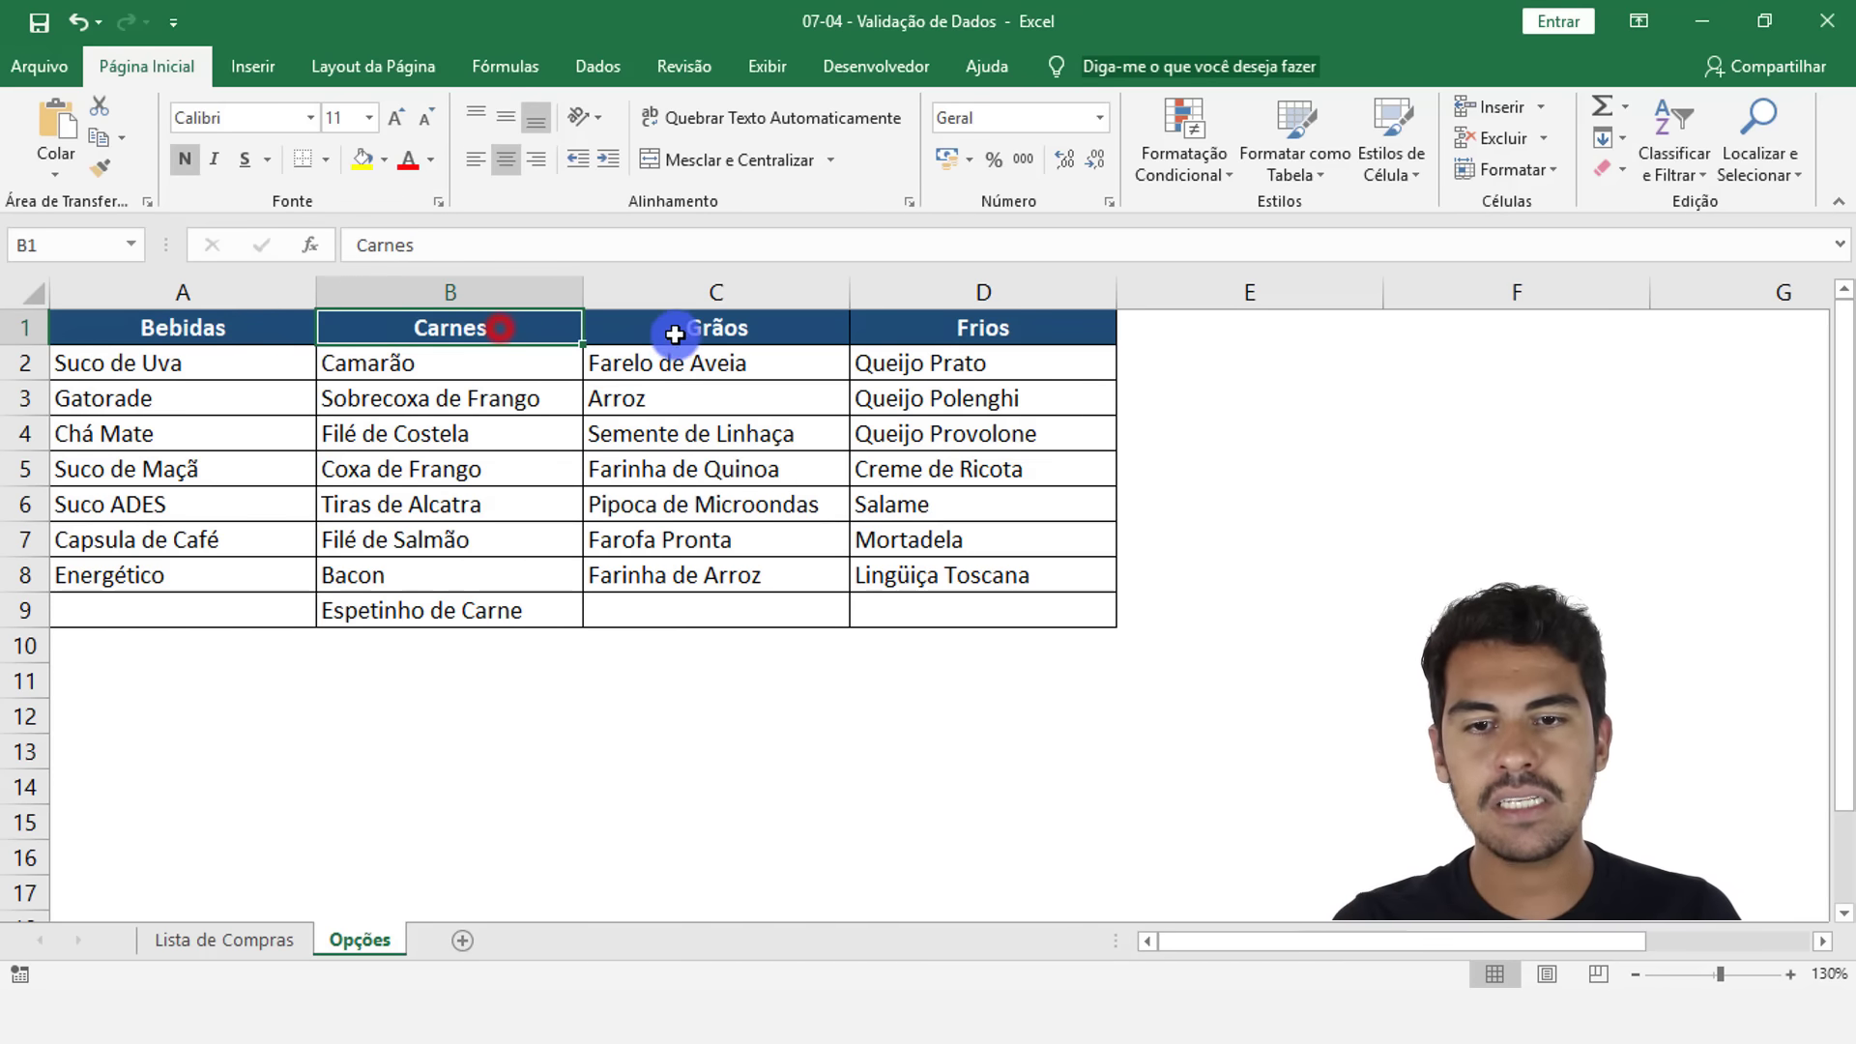
click(680, 329)
click(943, 332)
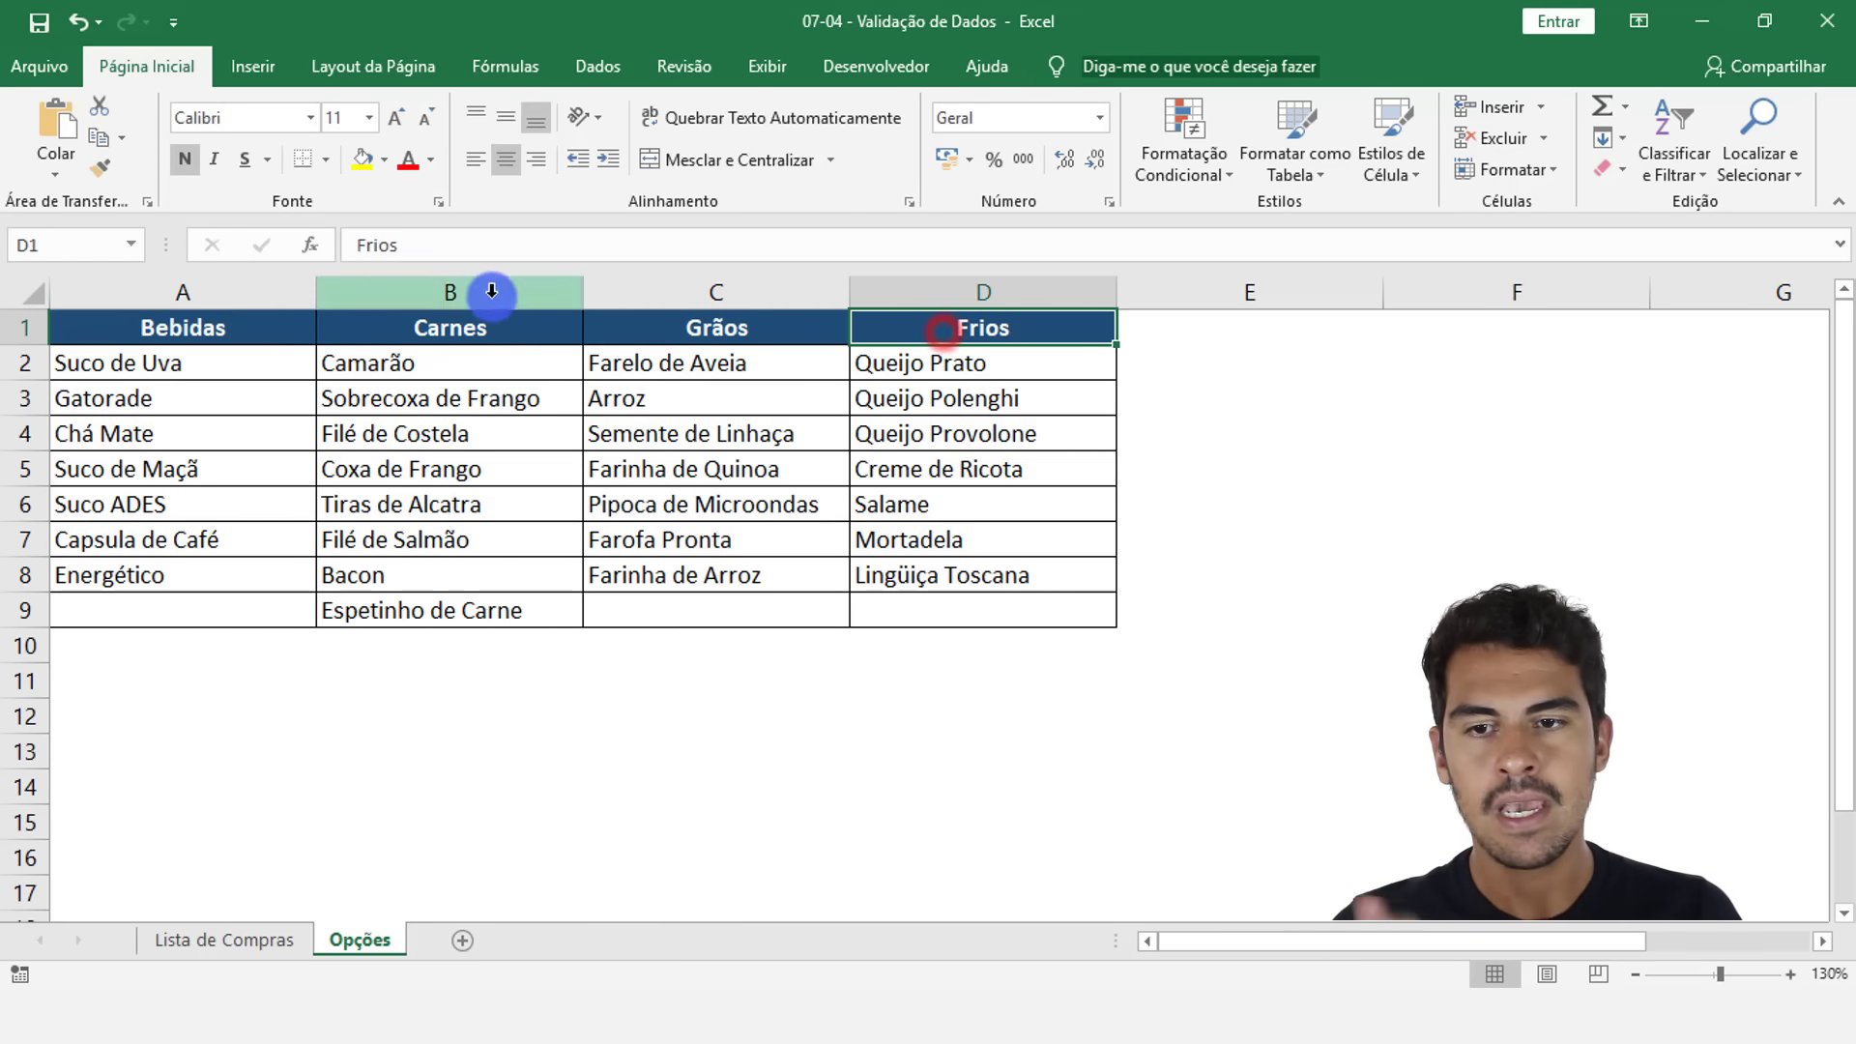
drag(232, 331, 918, 327)
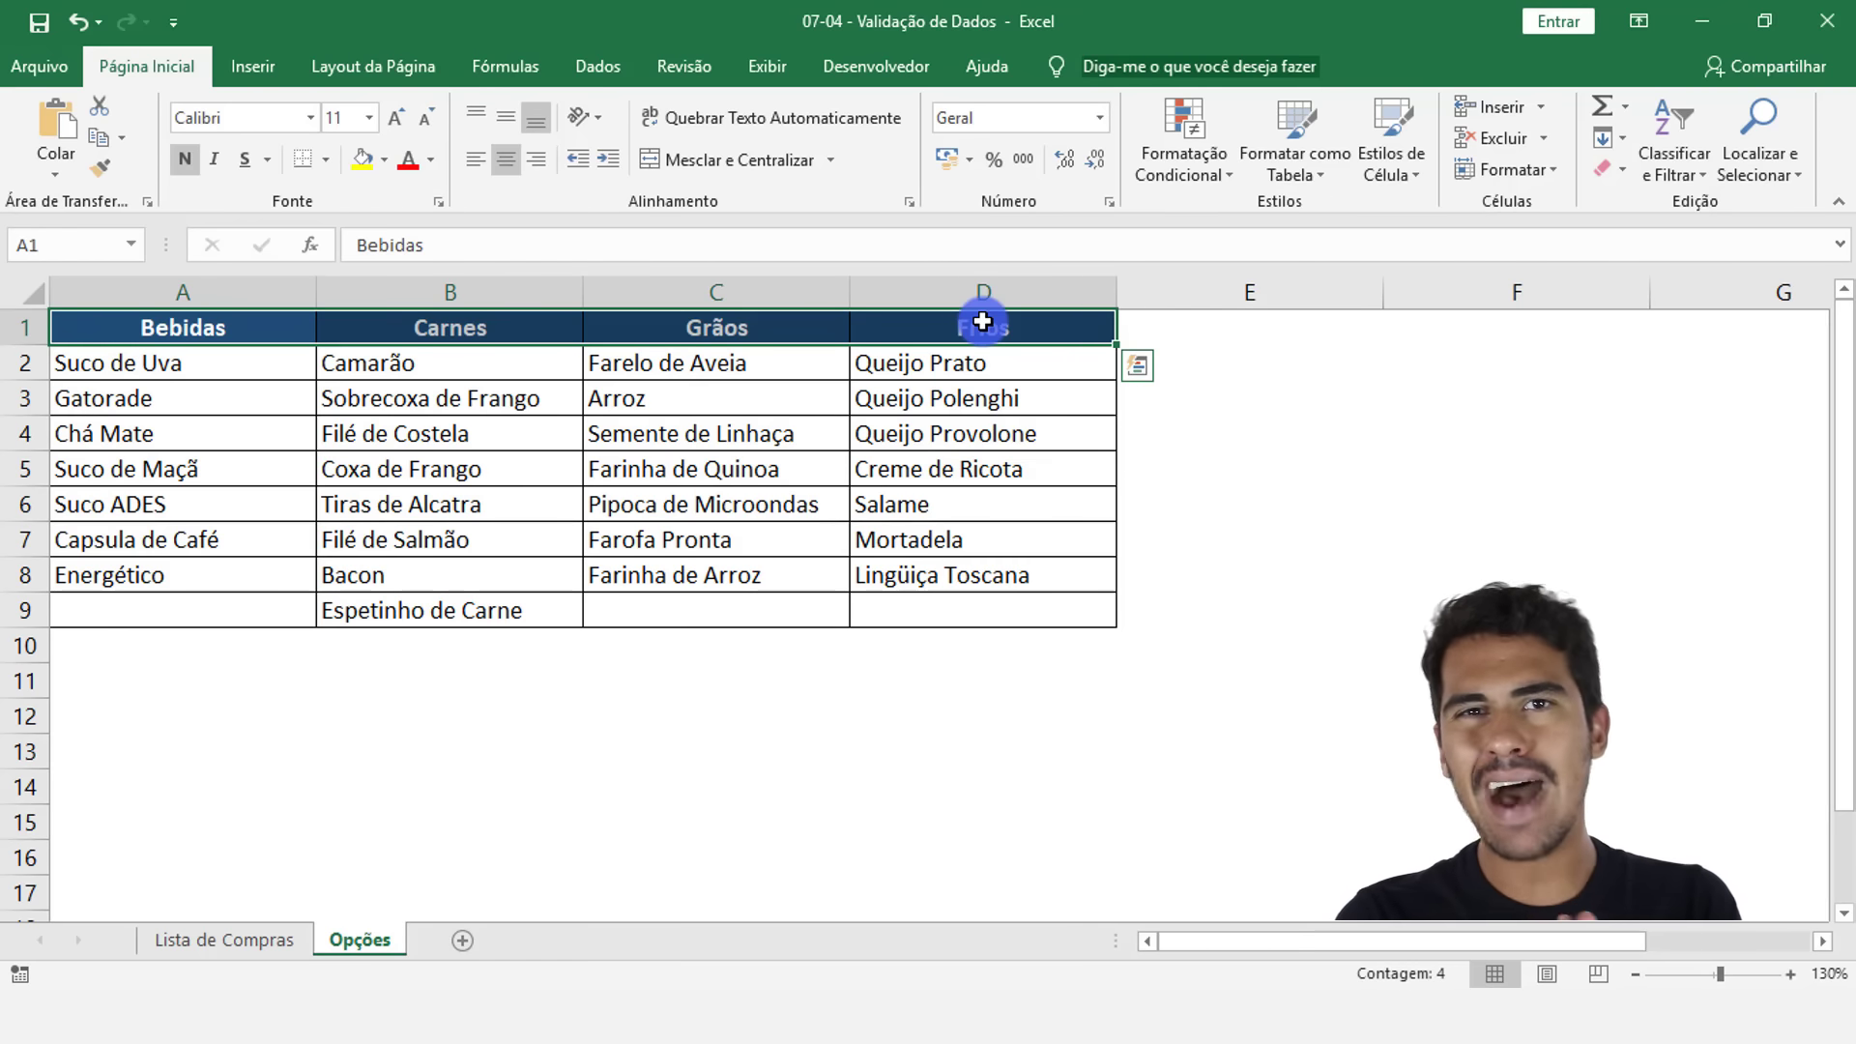
Start data validation for cell A2 on the Lista de Compras sheet and set the allowed type to Lista
click(282, 934)
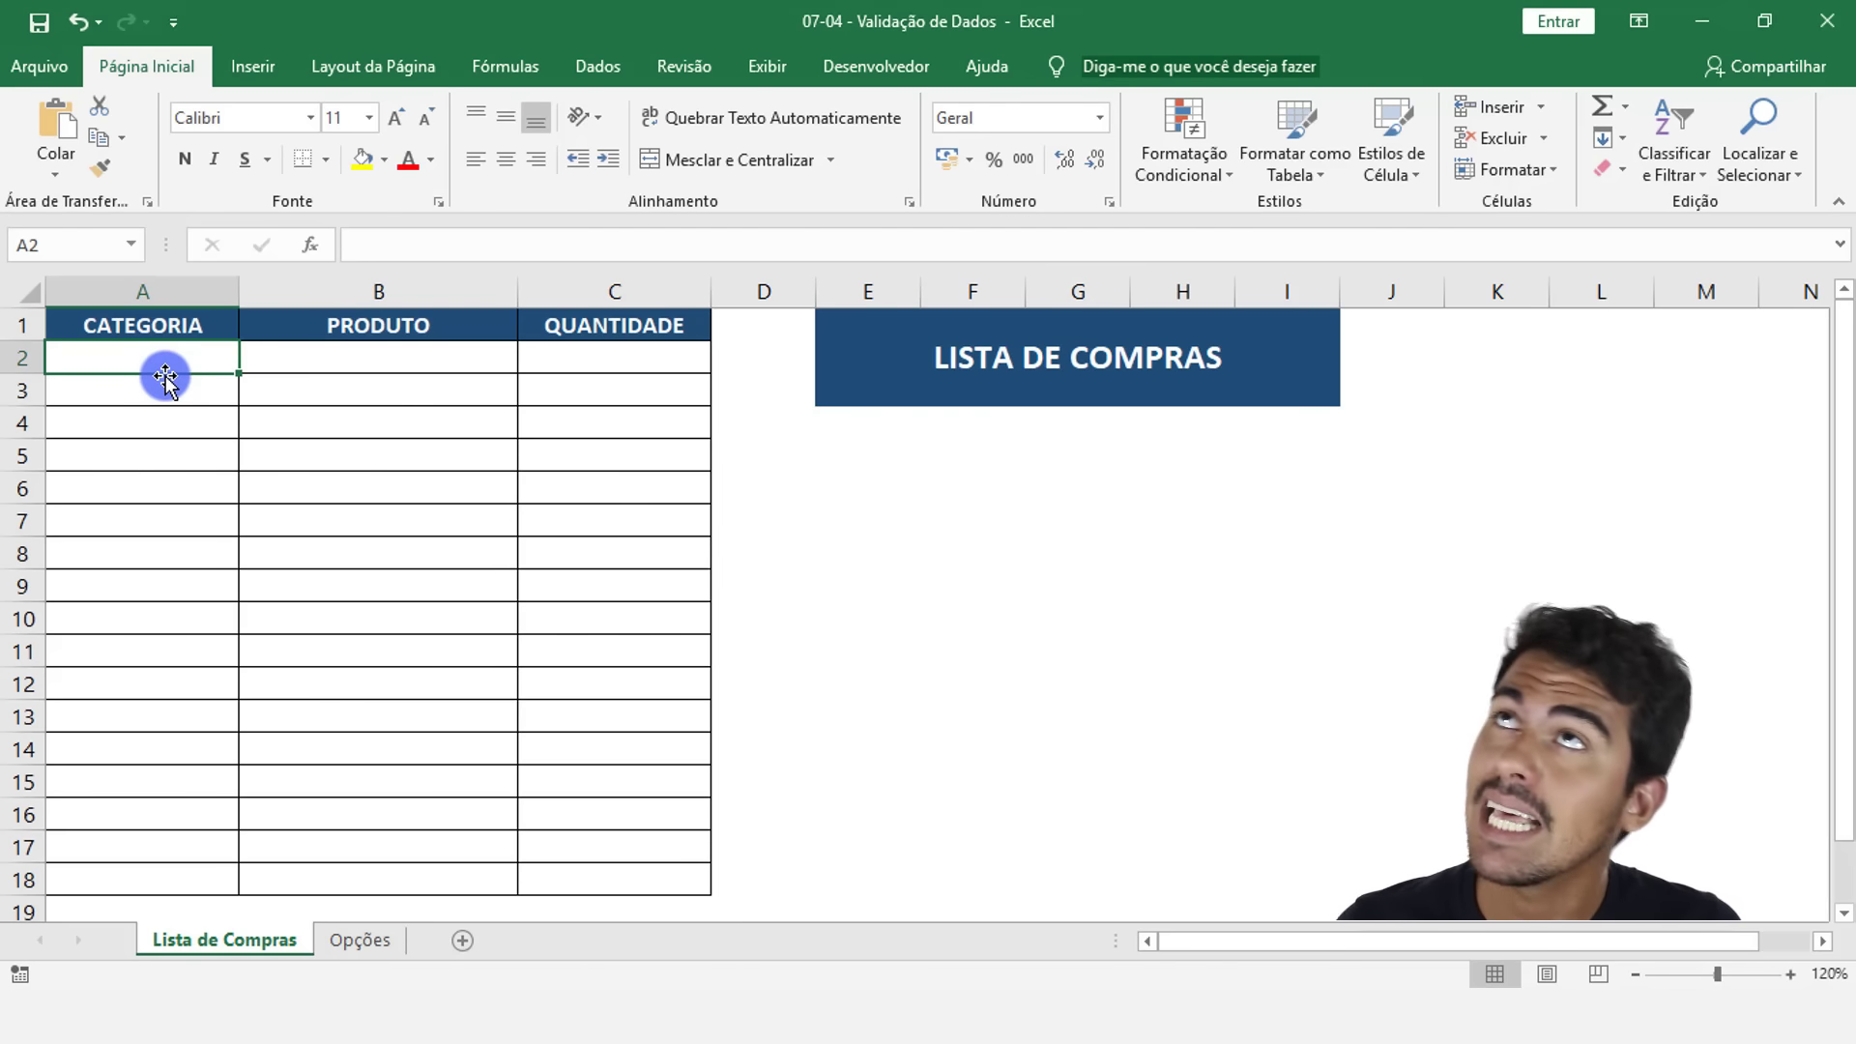
click(604, 62)
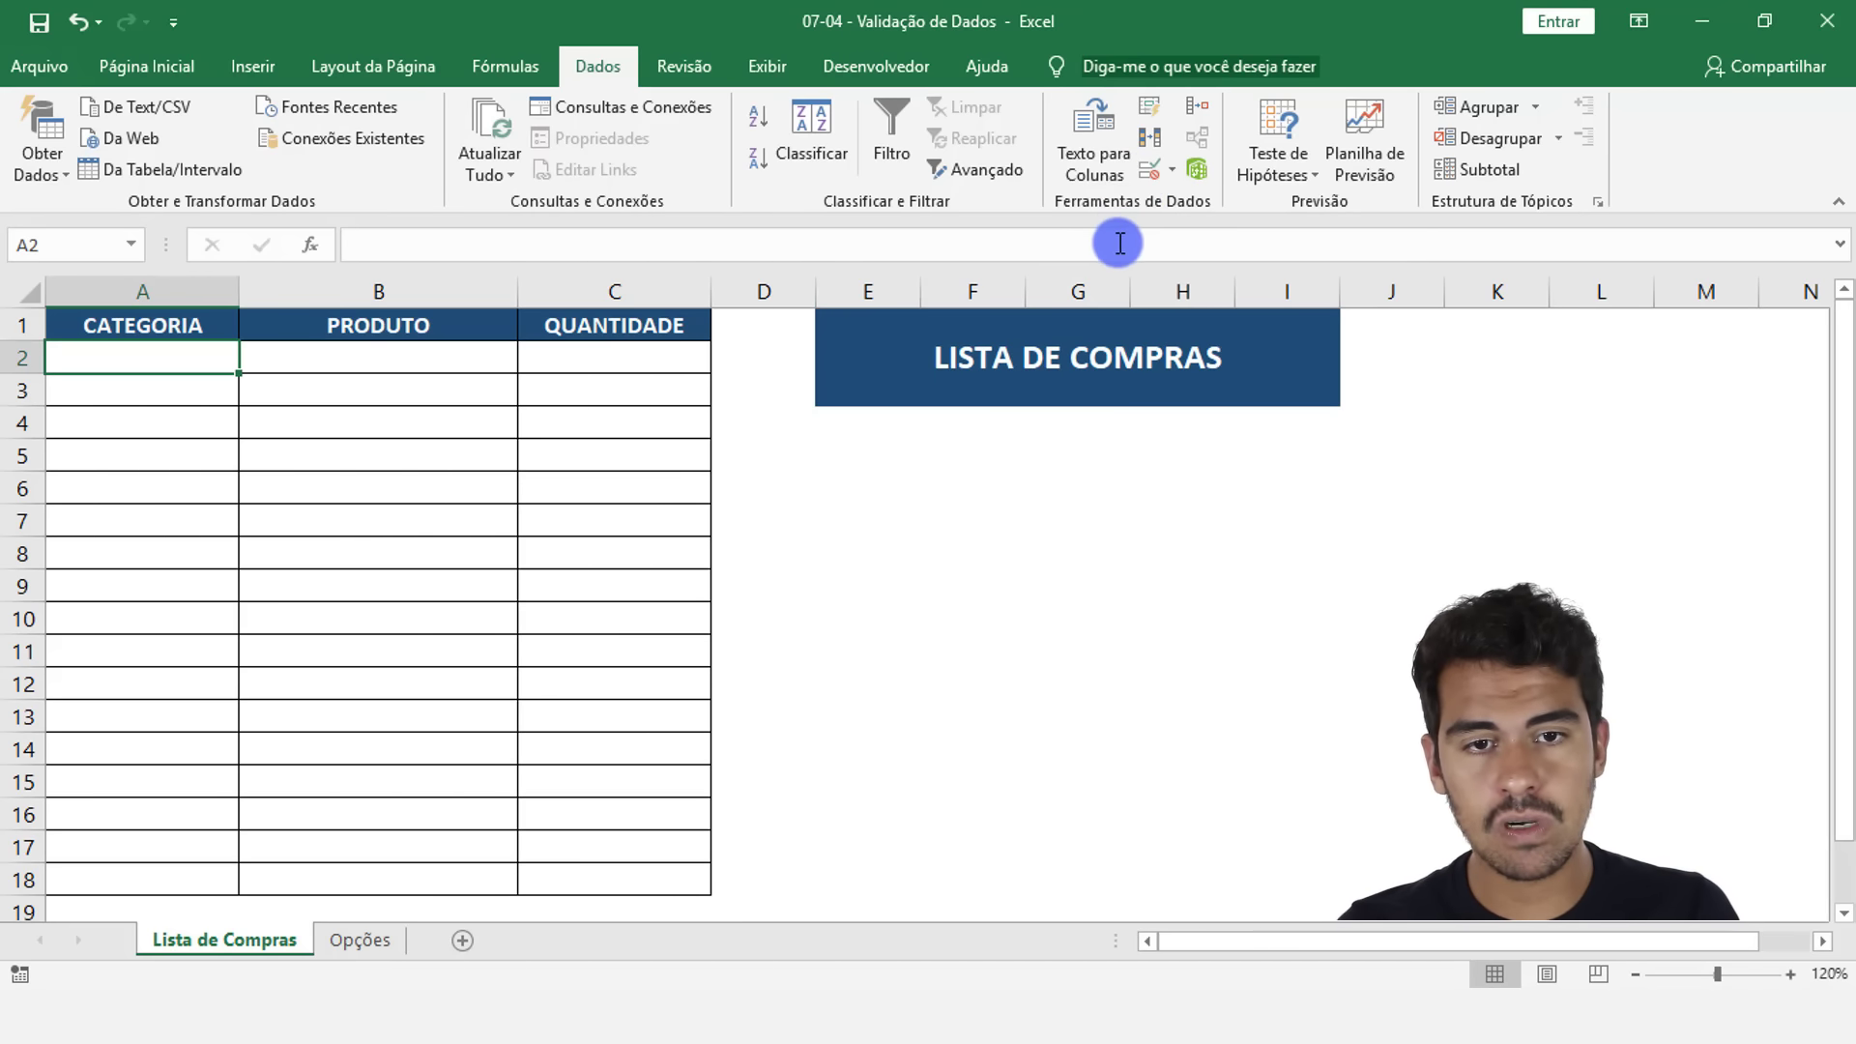
click(1151, 180)
drag(1329, 329, 723, 246)
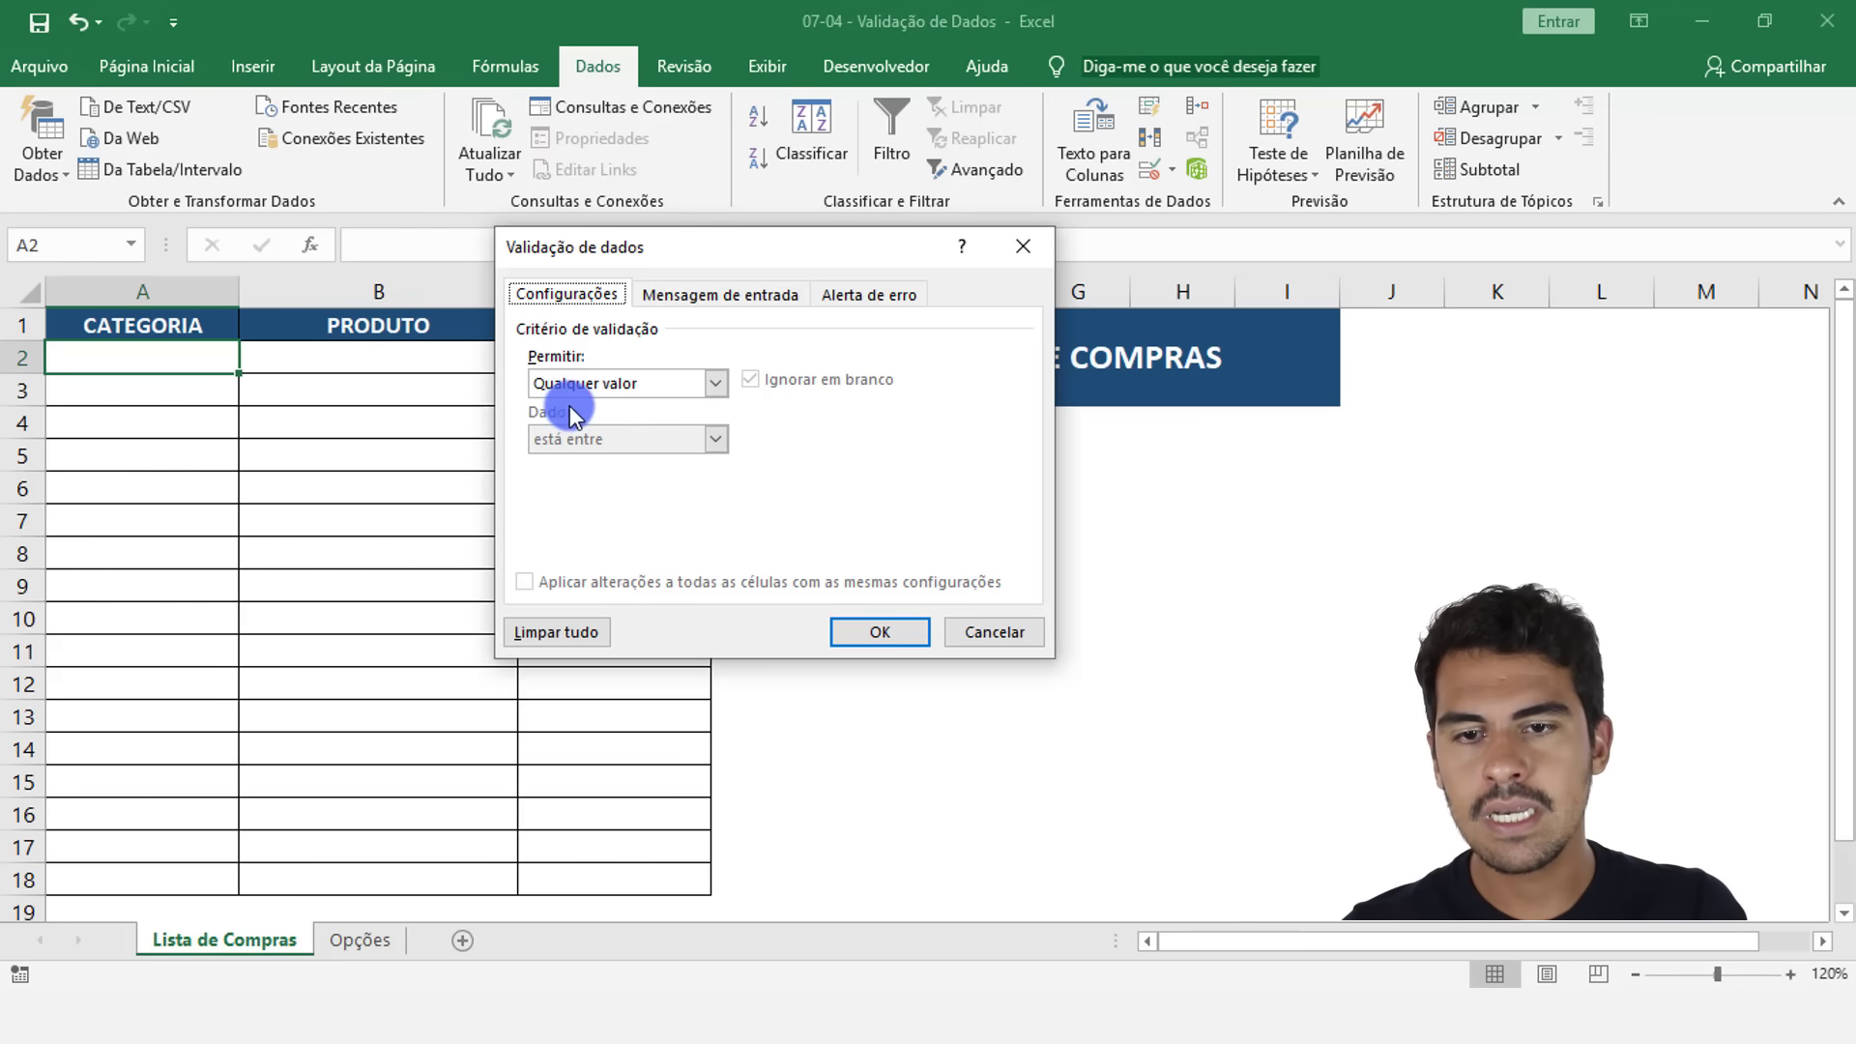
click(717, 383)
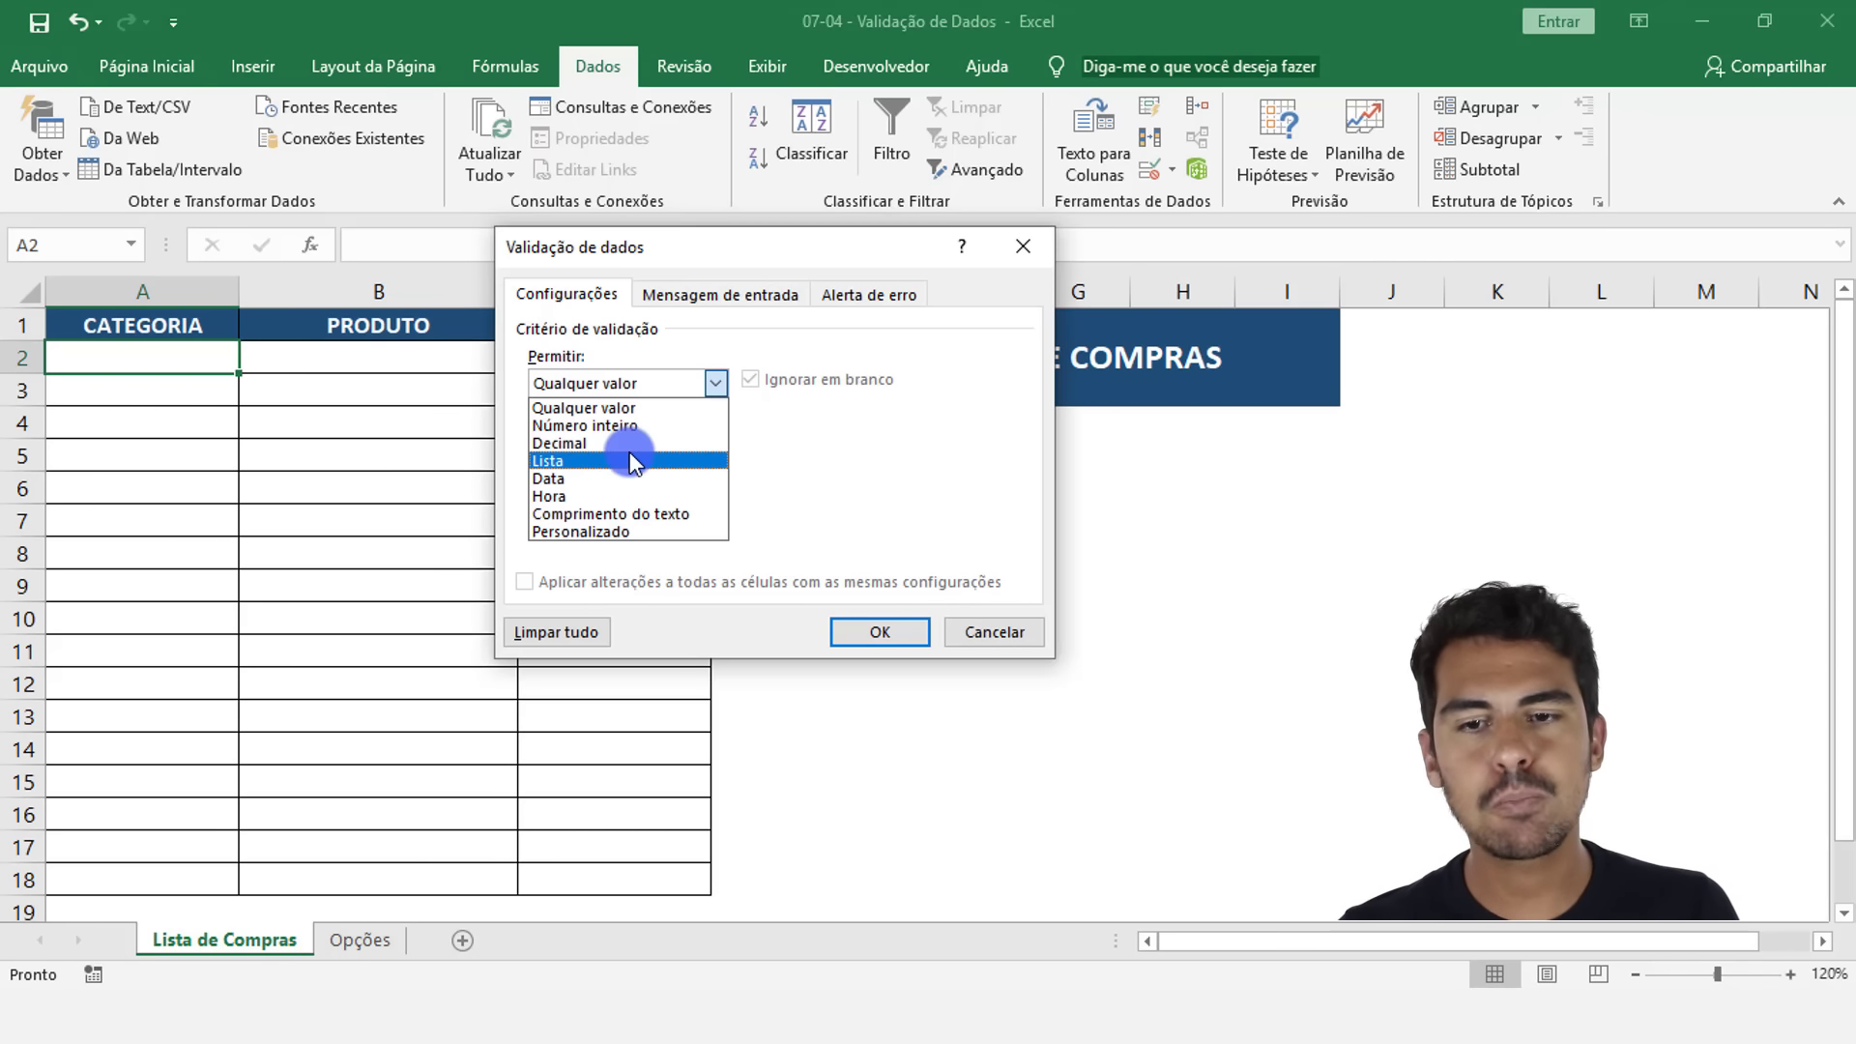
click(629, 460)
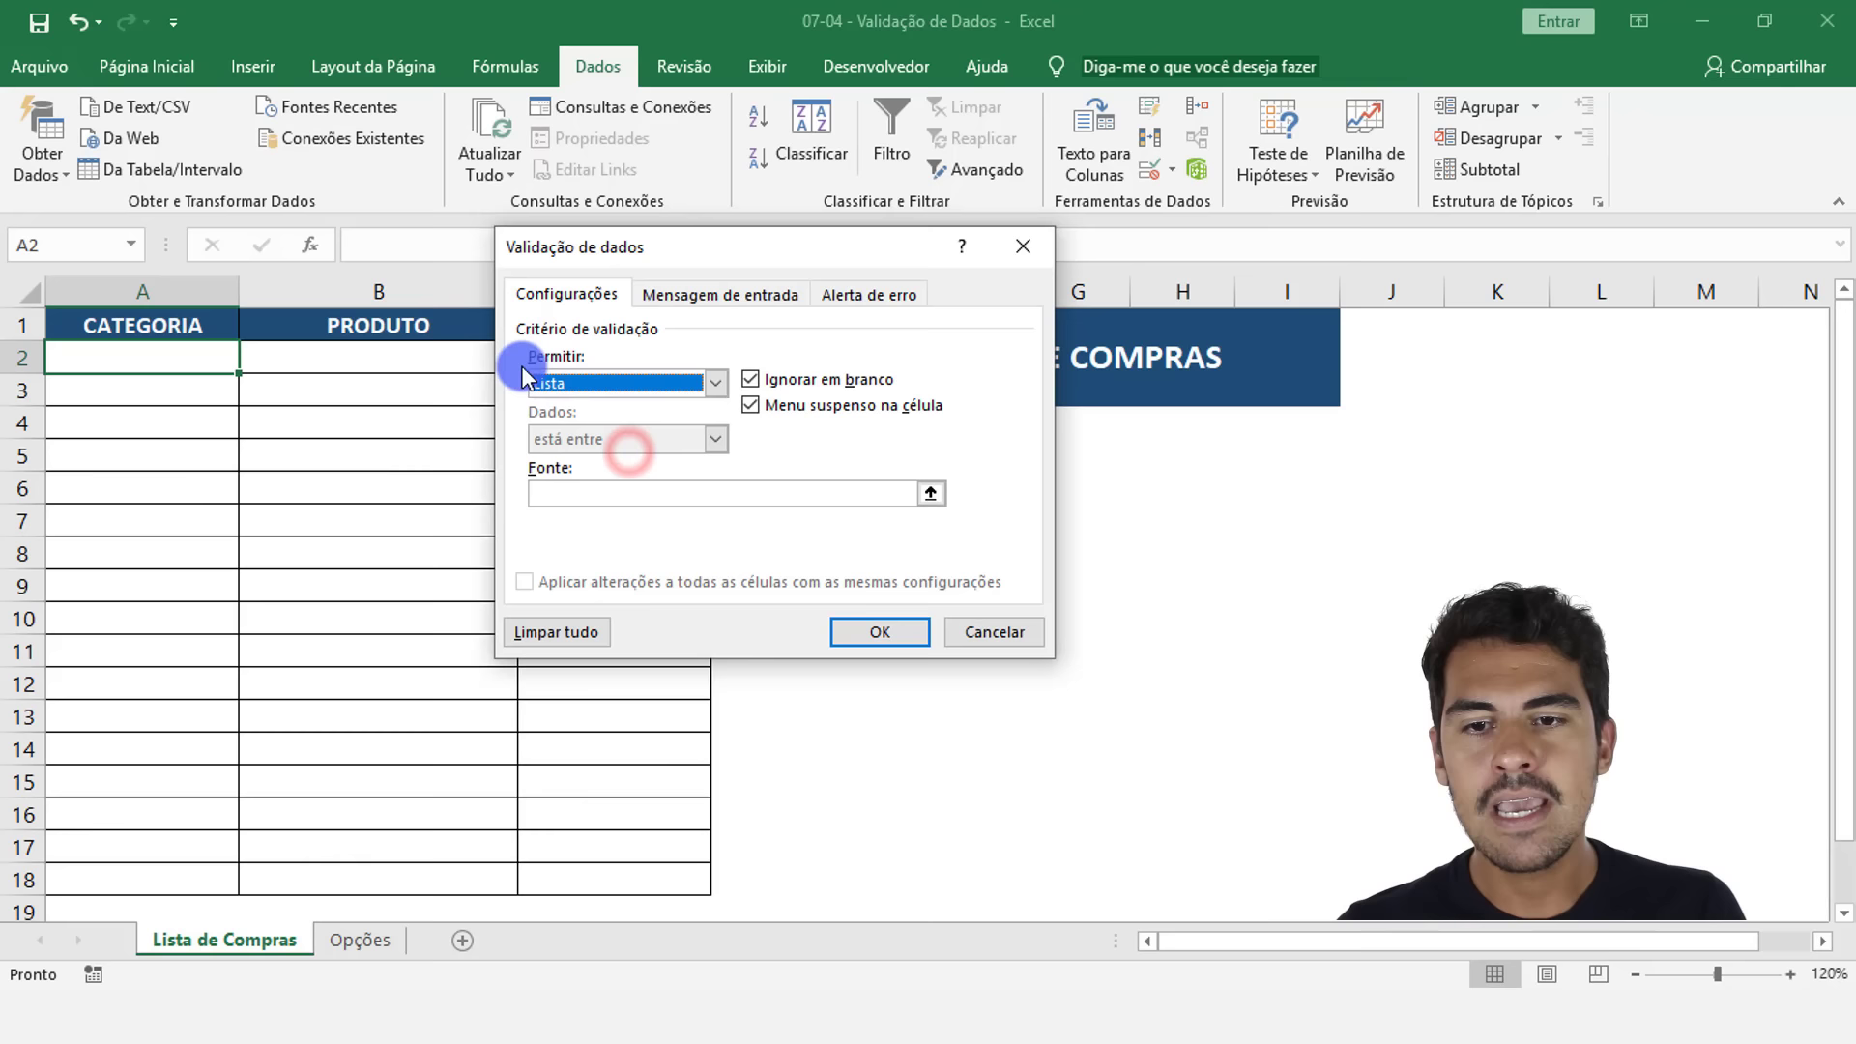
Enter three sample first names separated by semicolons as the list source and apply the validation to A2
click(588, 491)
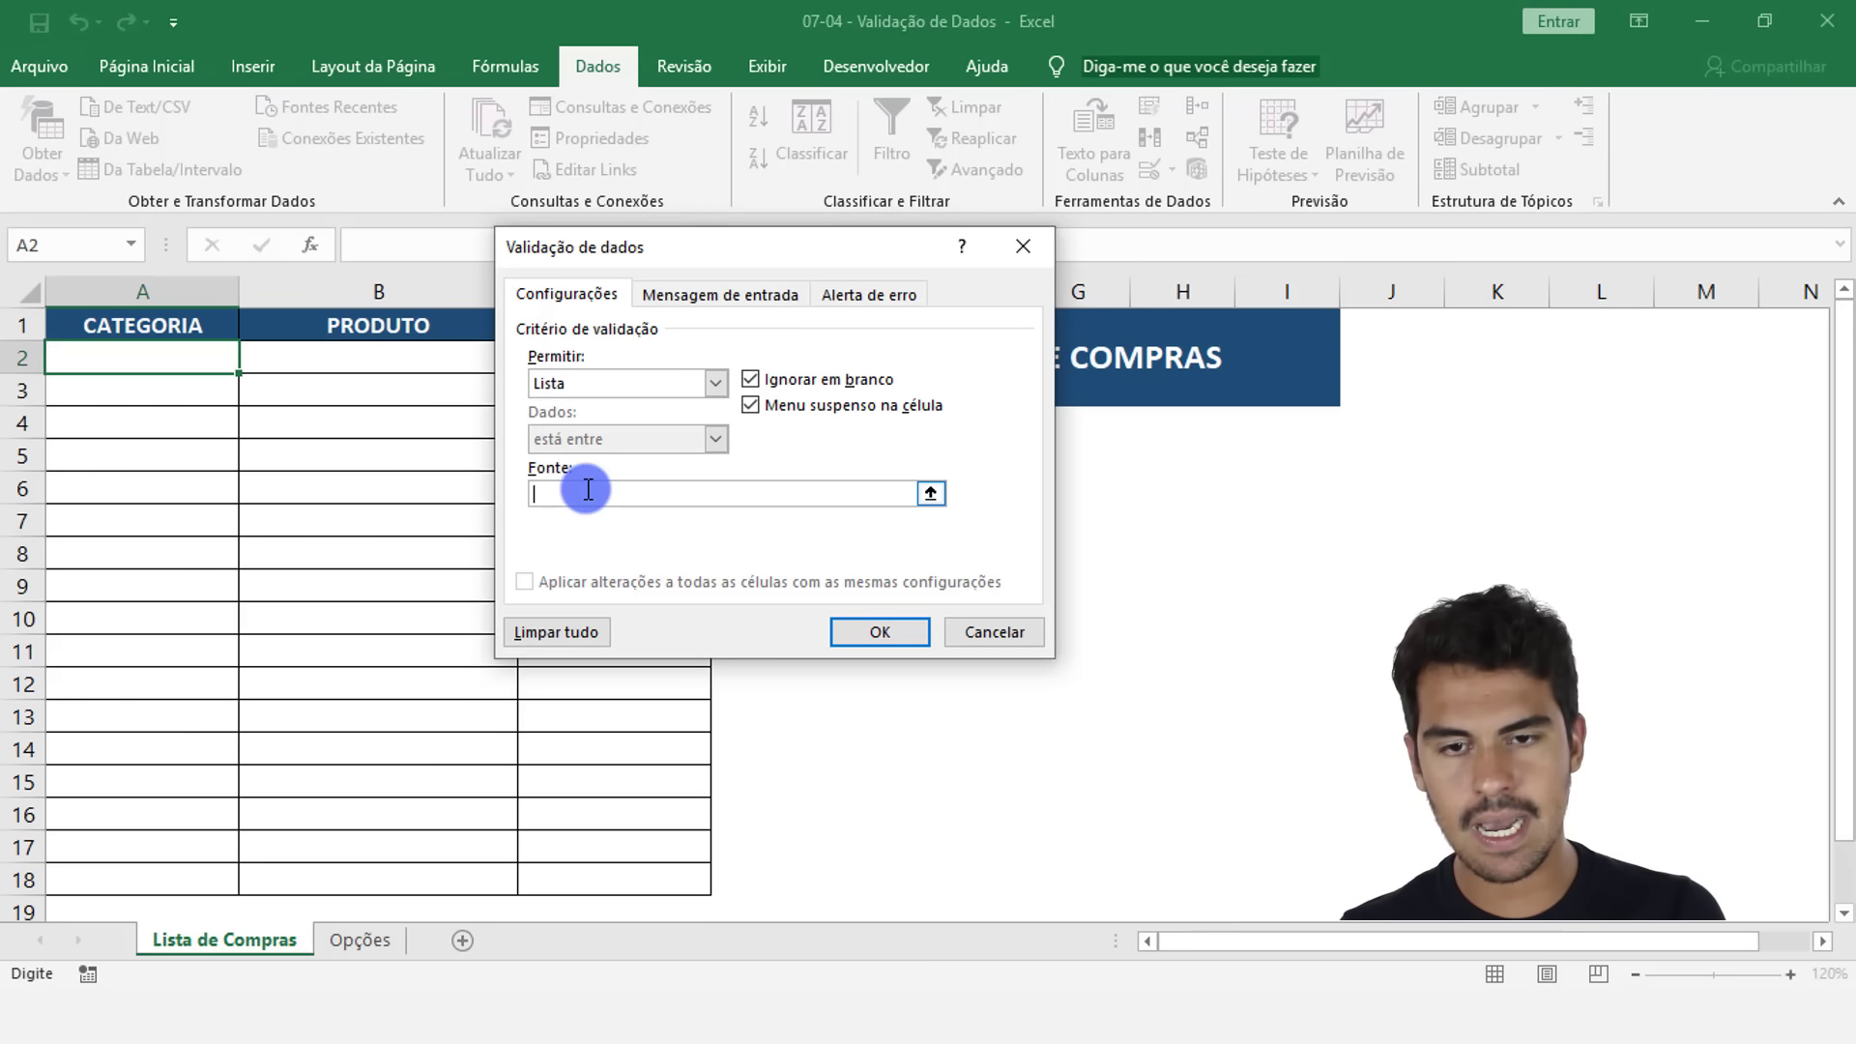
text(Joao)
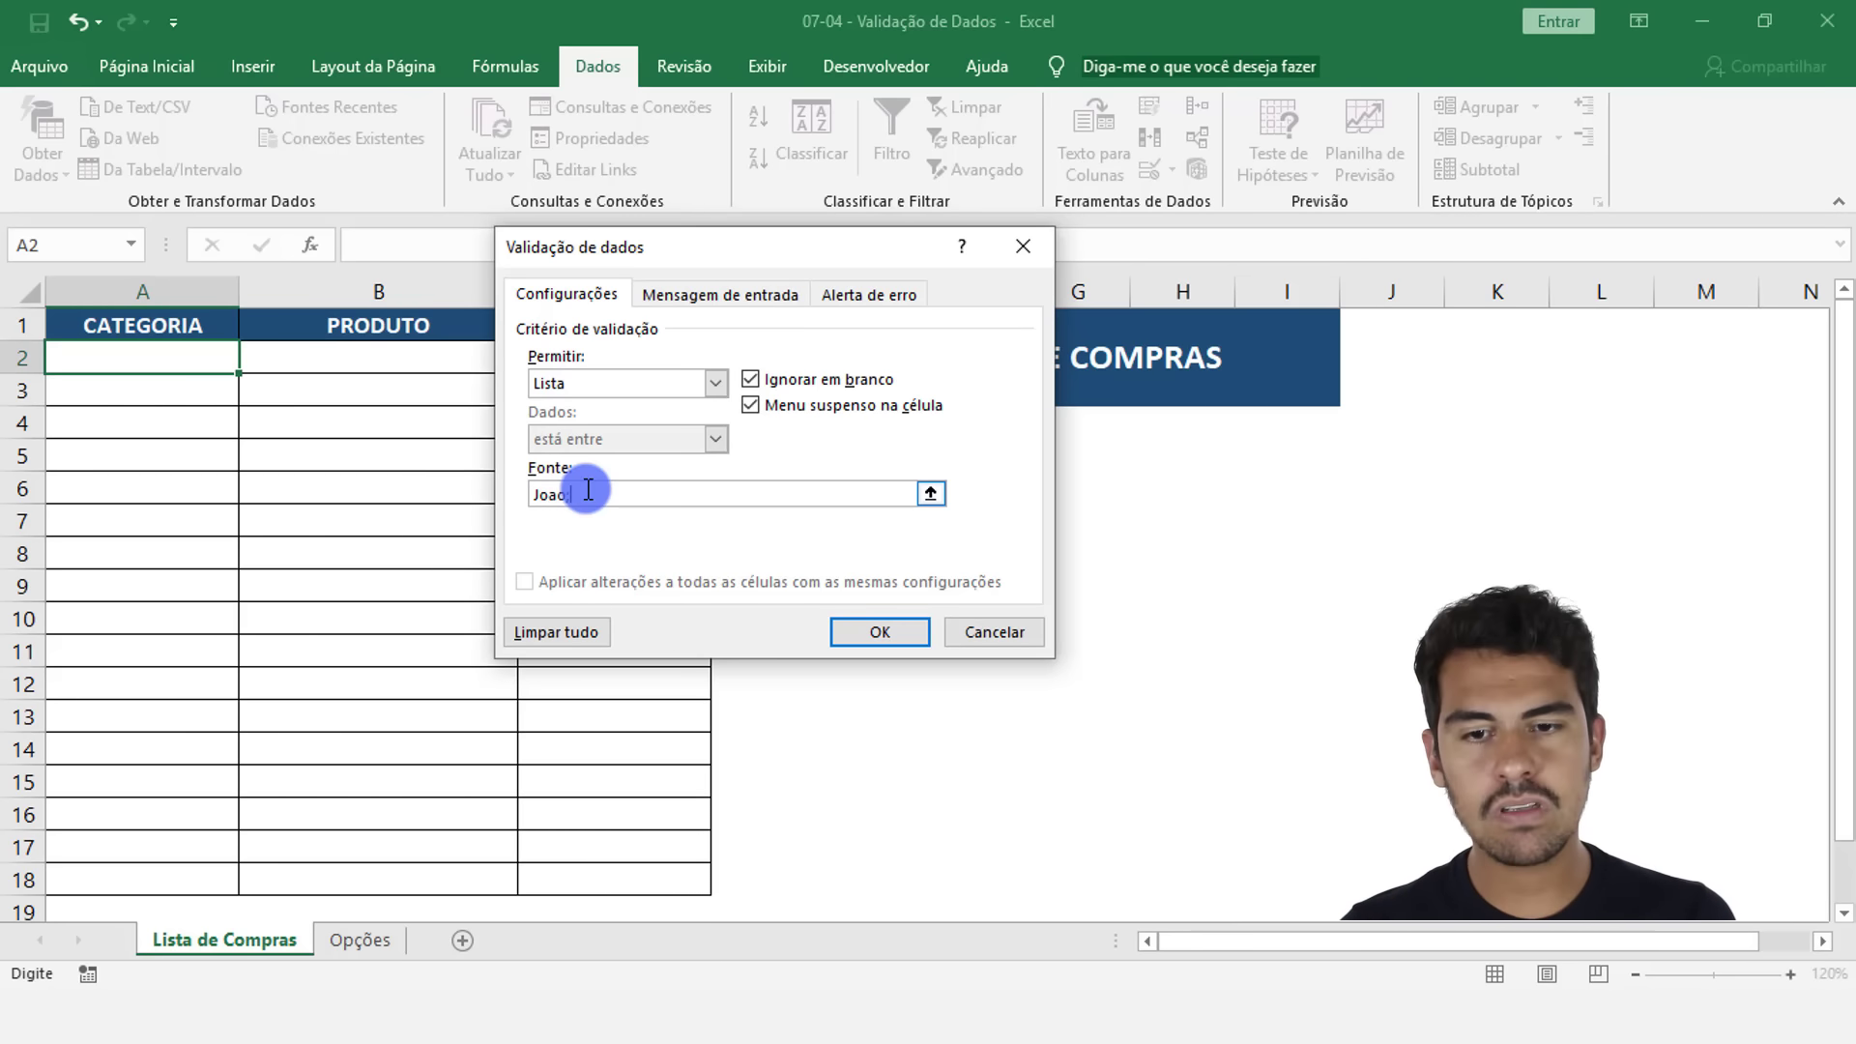
text(;Pedro)
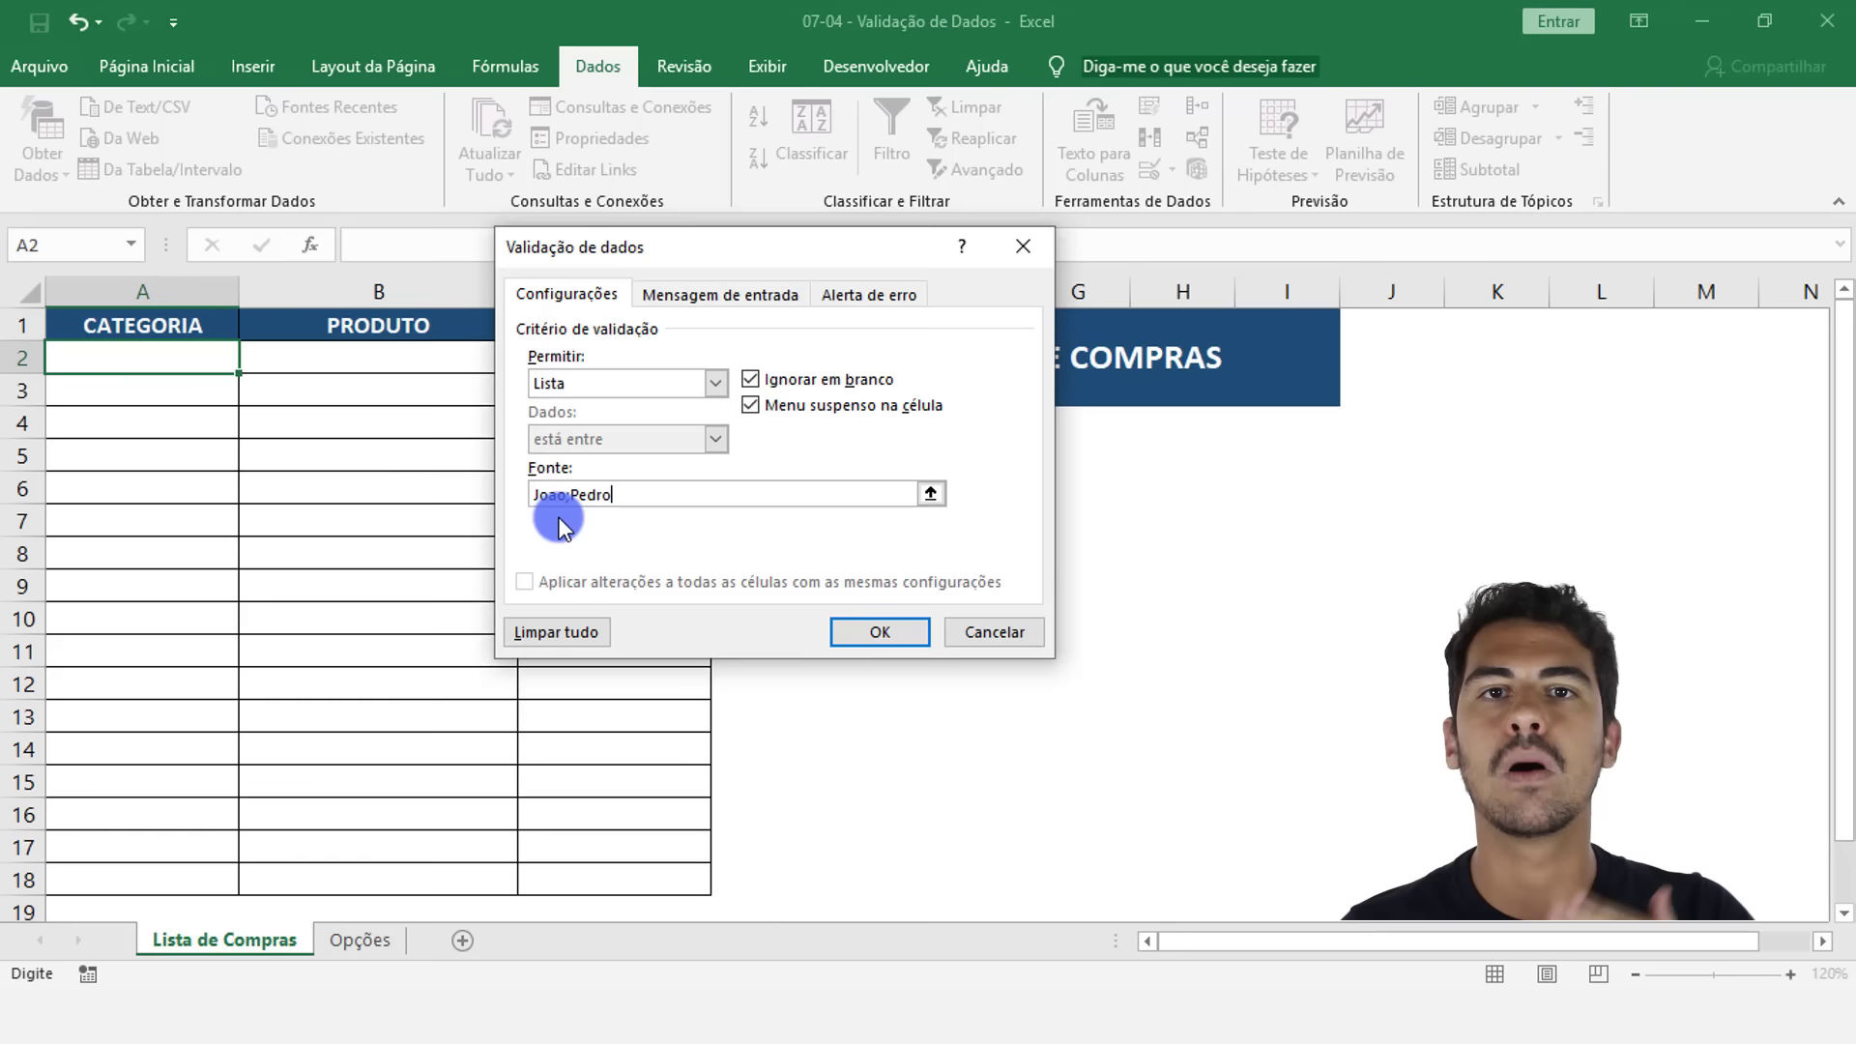
text(;)
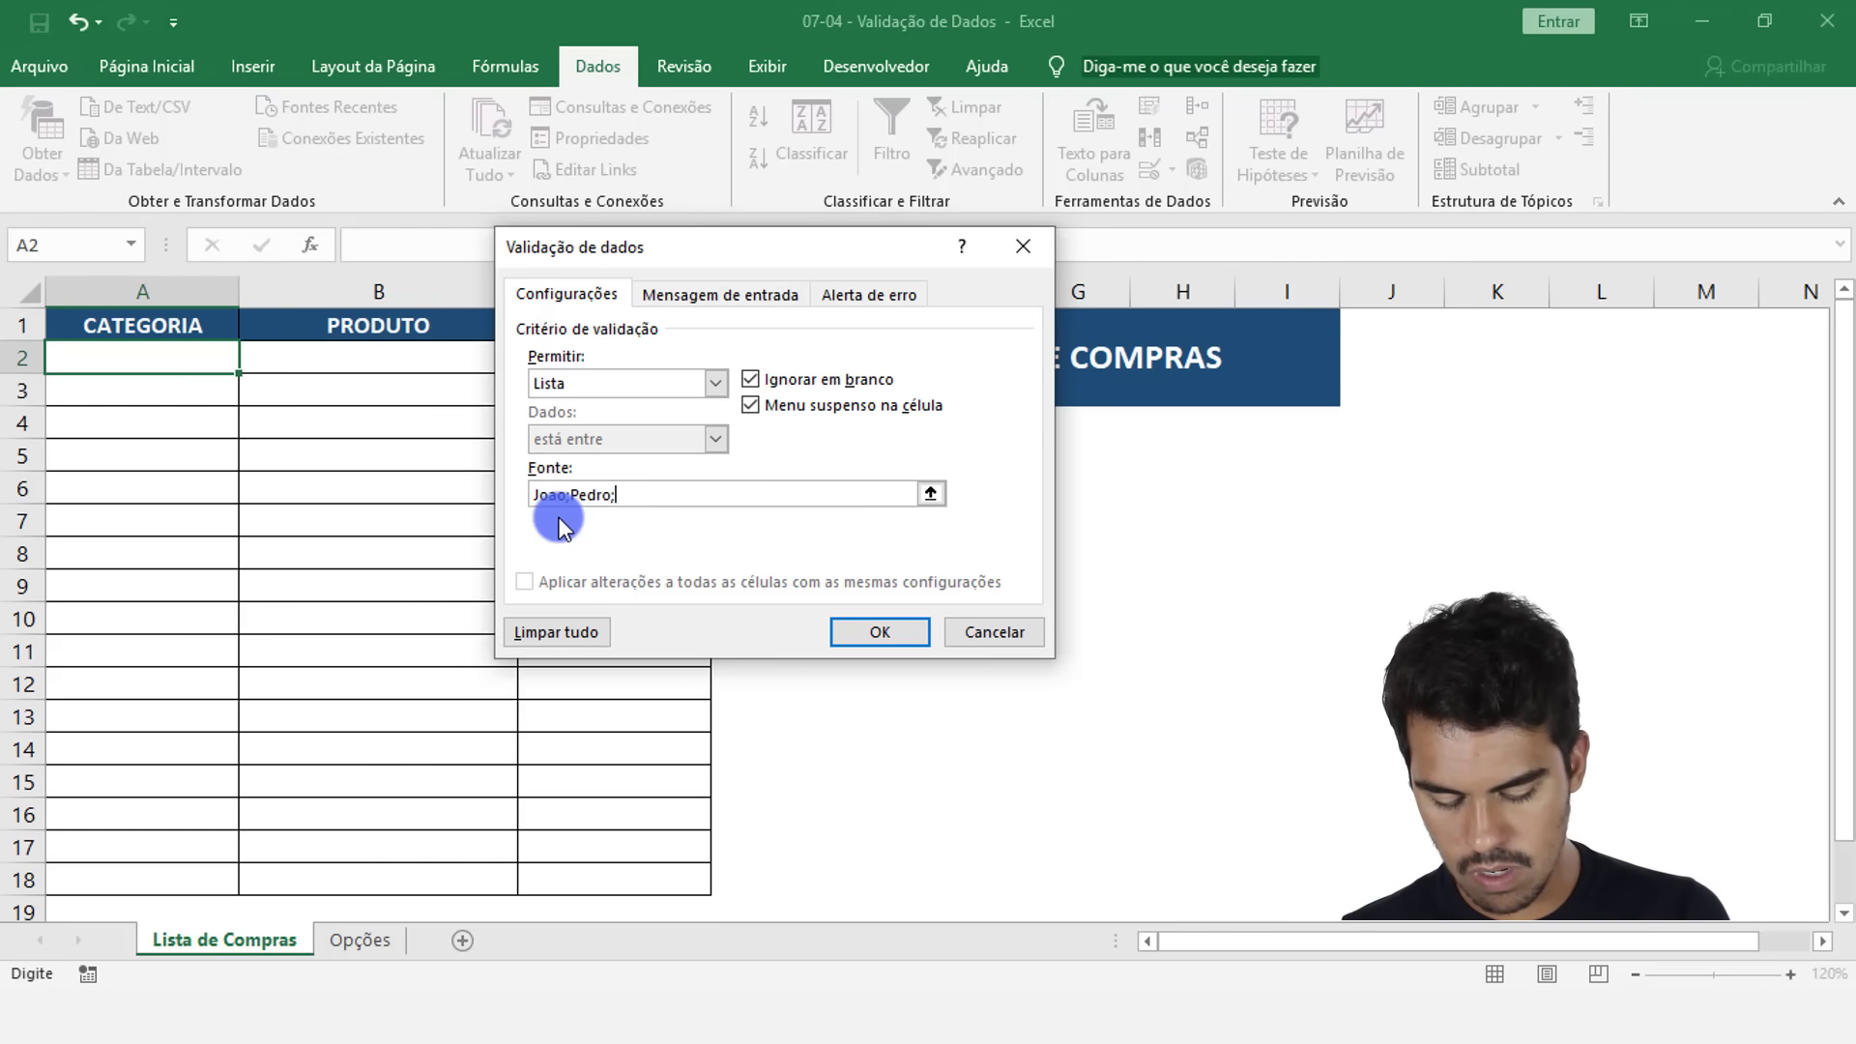
text(Jose)
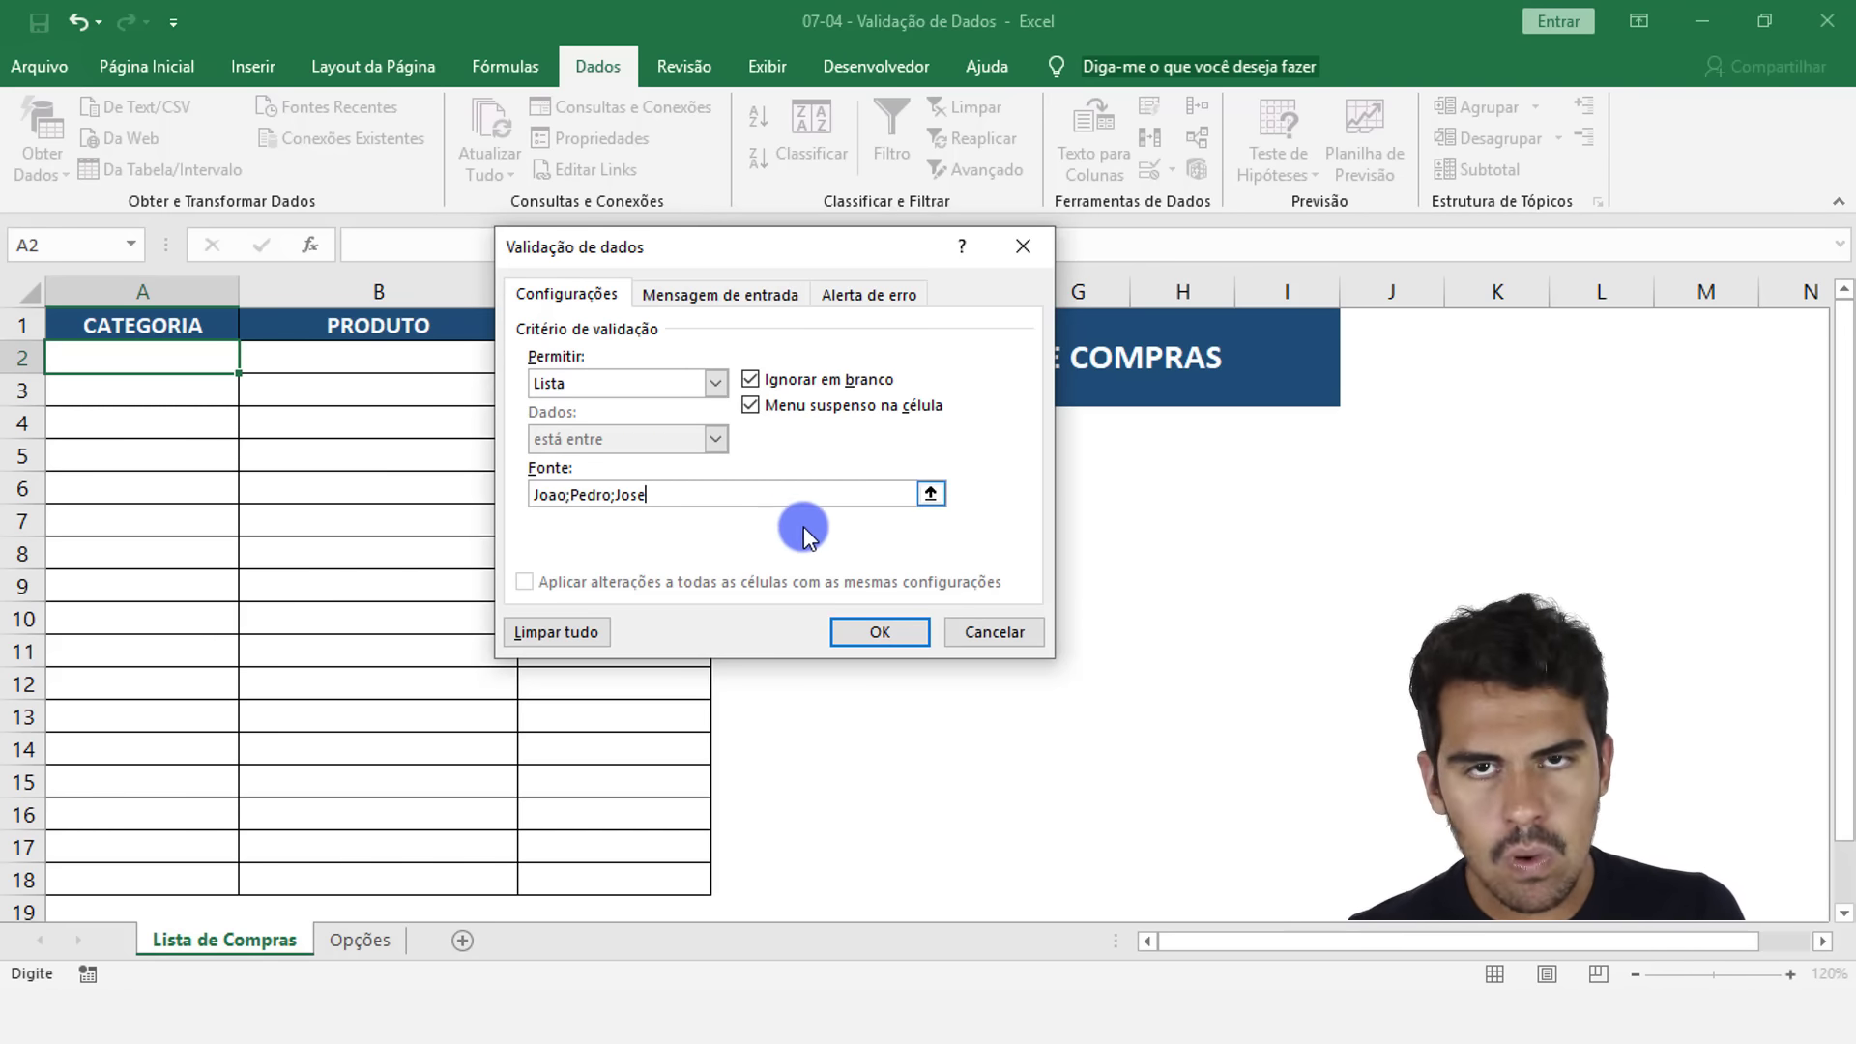
click(882, 635)
Check the drop-down list in A2 and try to enter a first name that is not in it
click(250, 365)
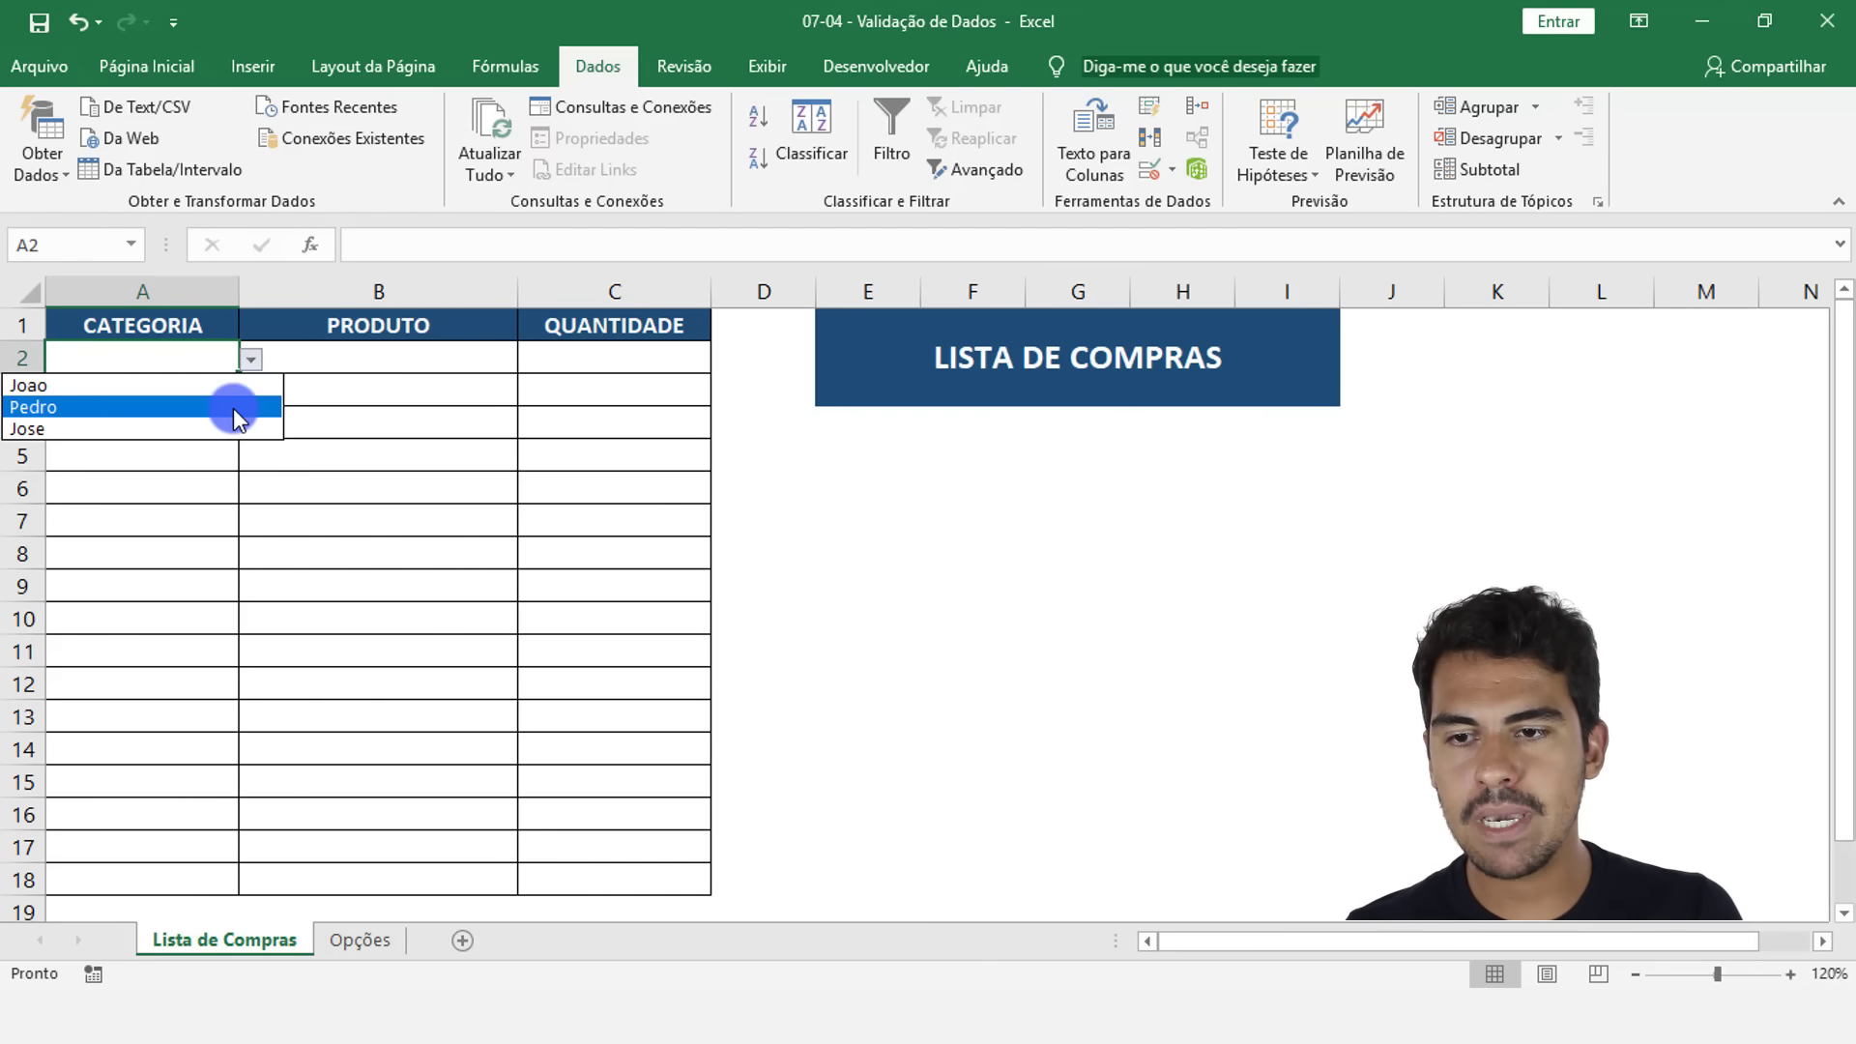
click(208, 349)
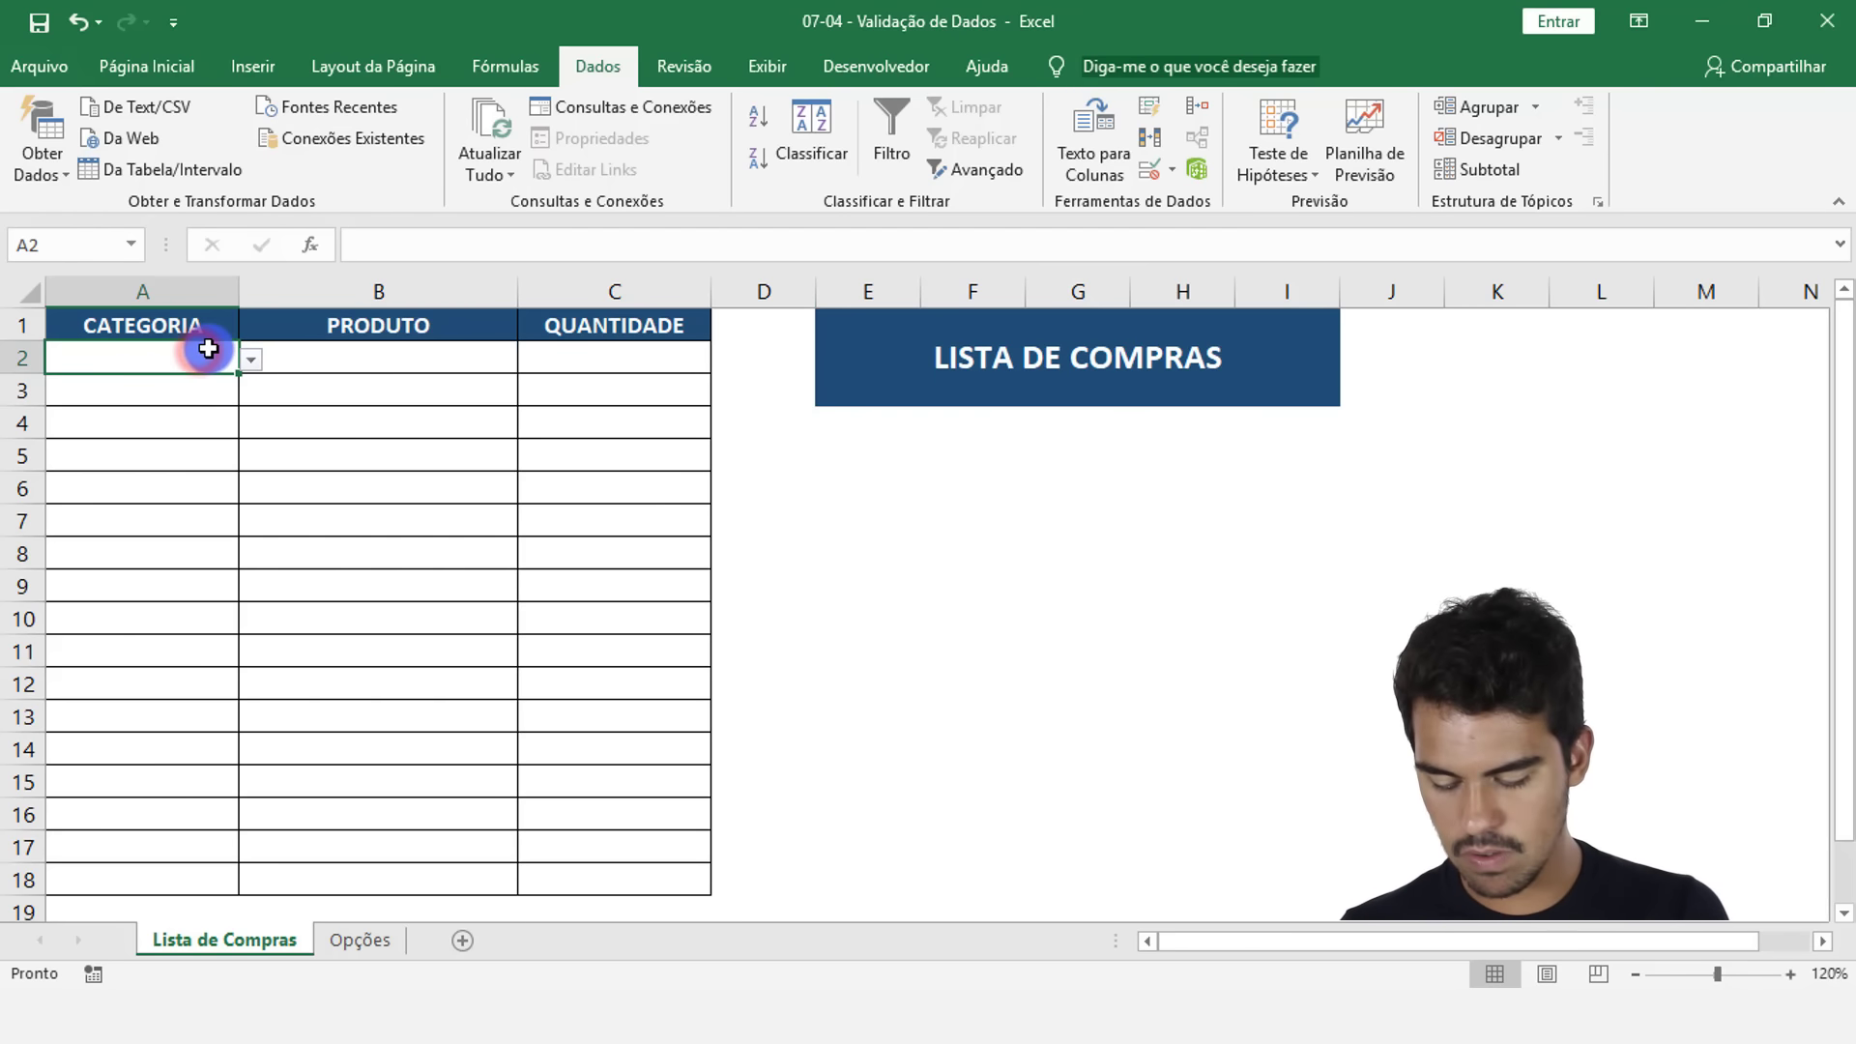
text(Maria)
key(Return)
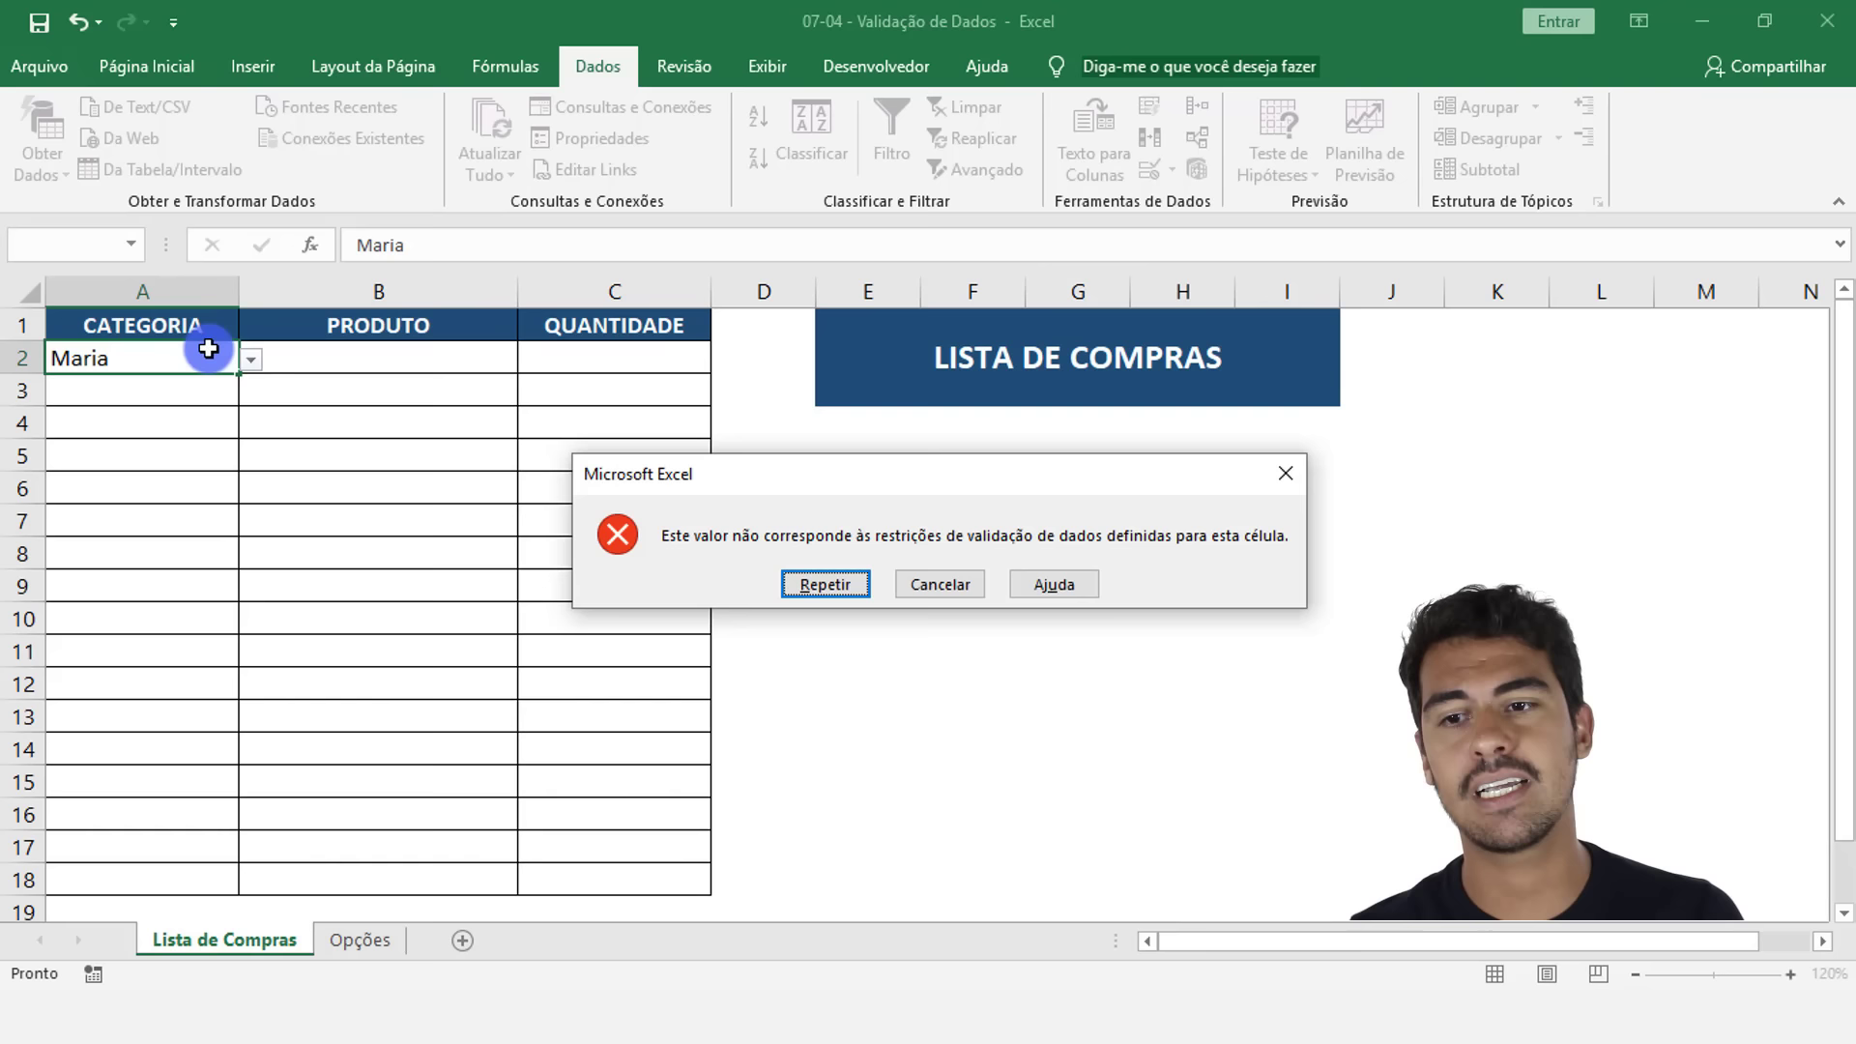
click(923, 582)
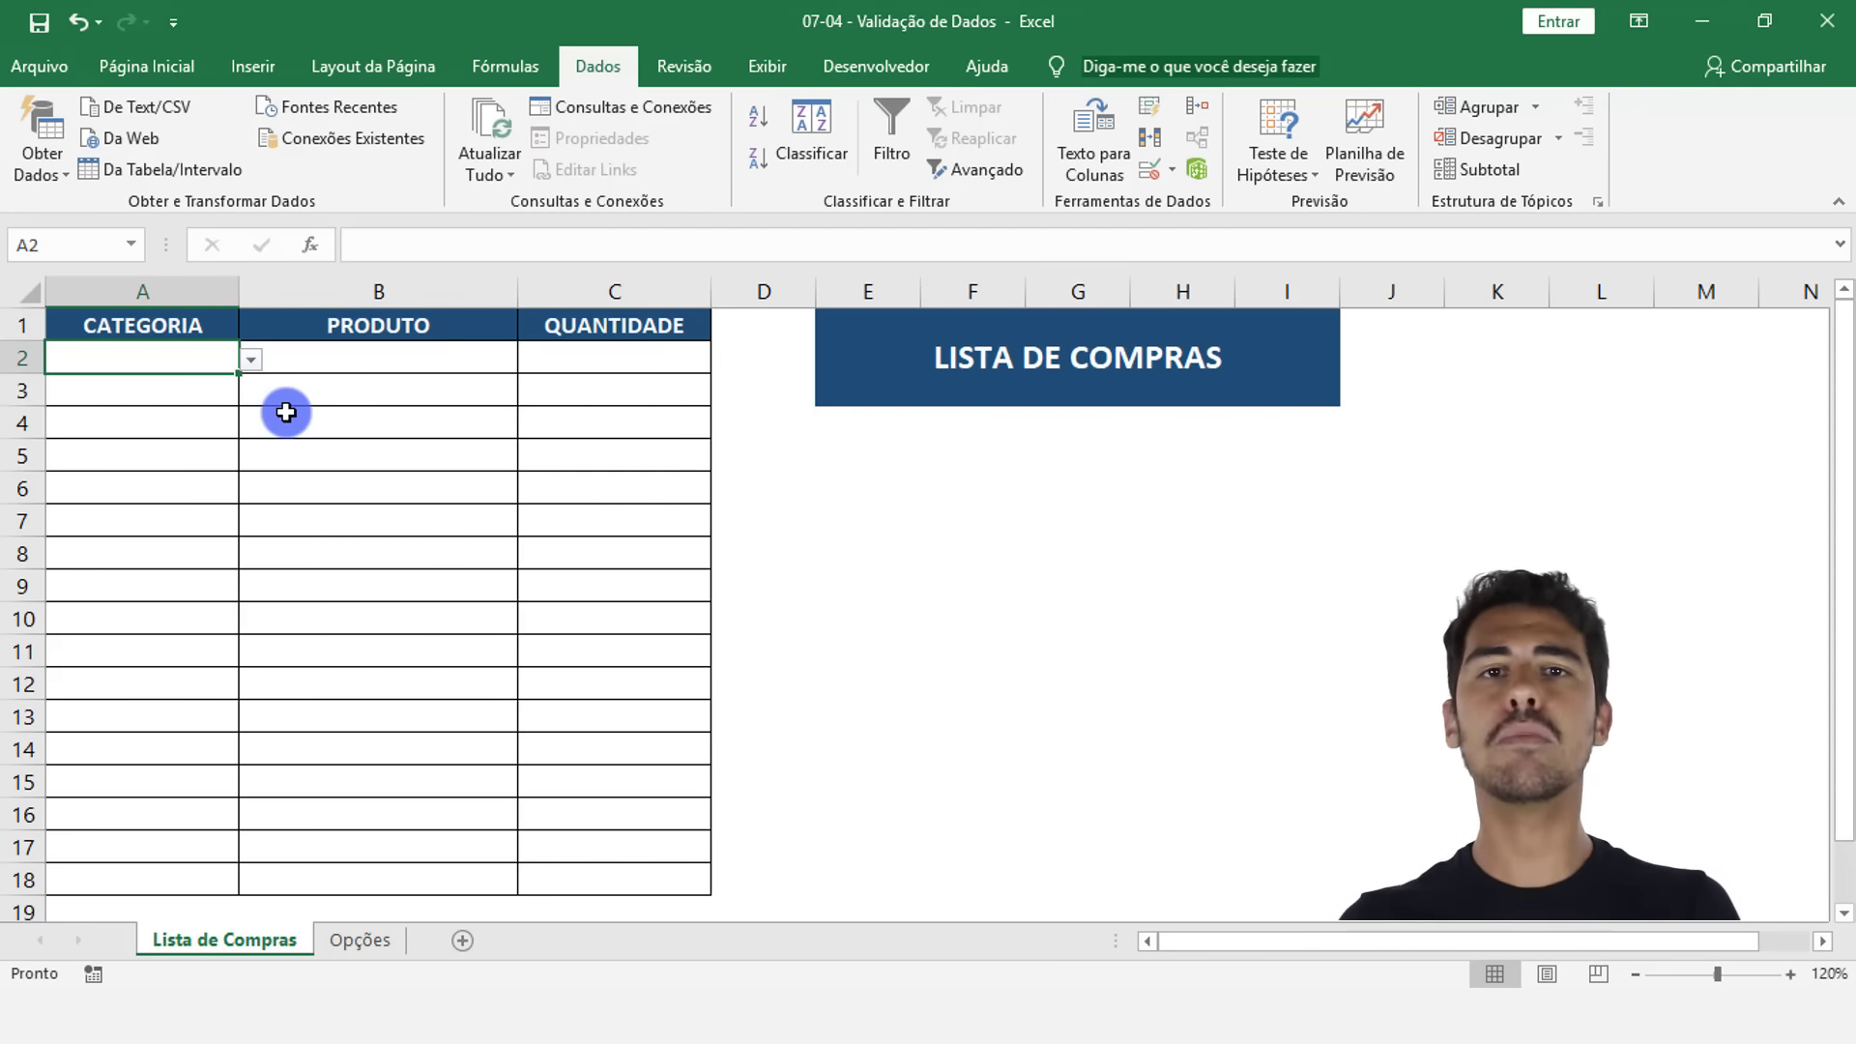
Replace the list source of A2's data validation with the category headings in Opções!$A$1:$D$1 and apply it
click(1148, 177)
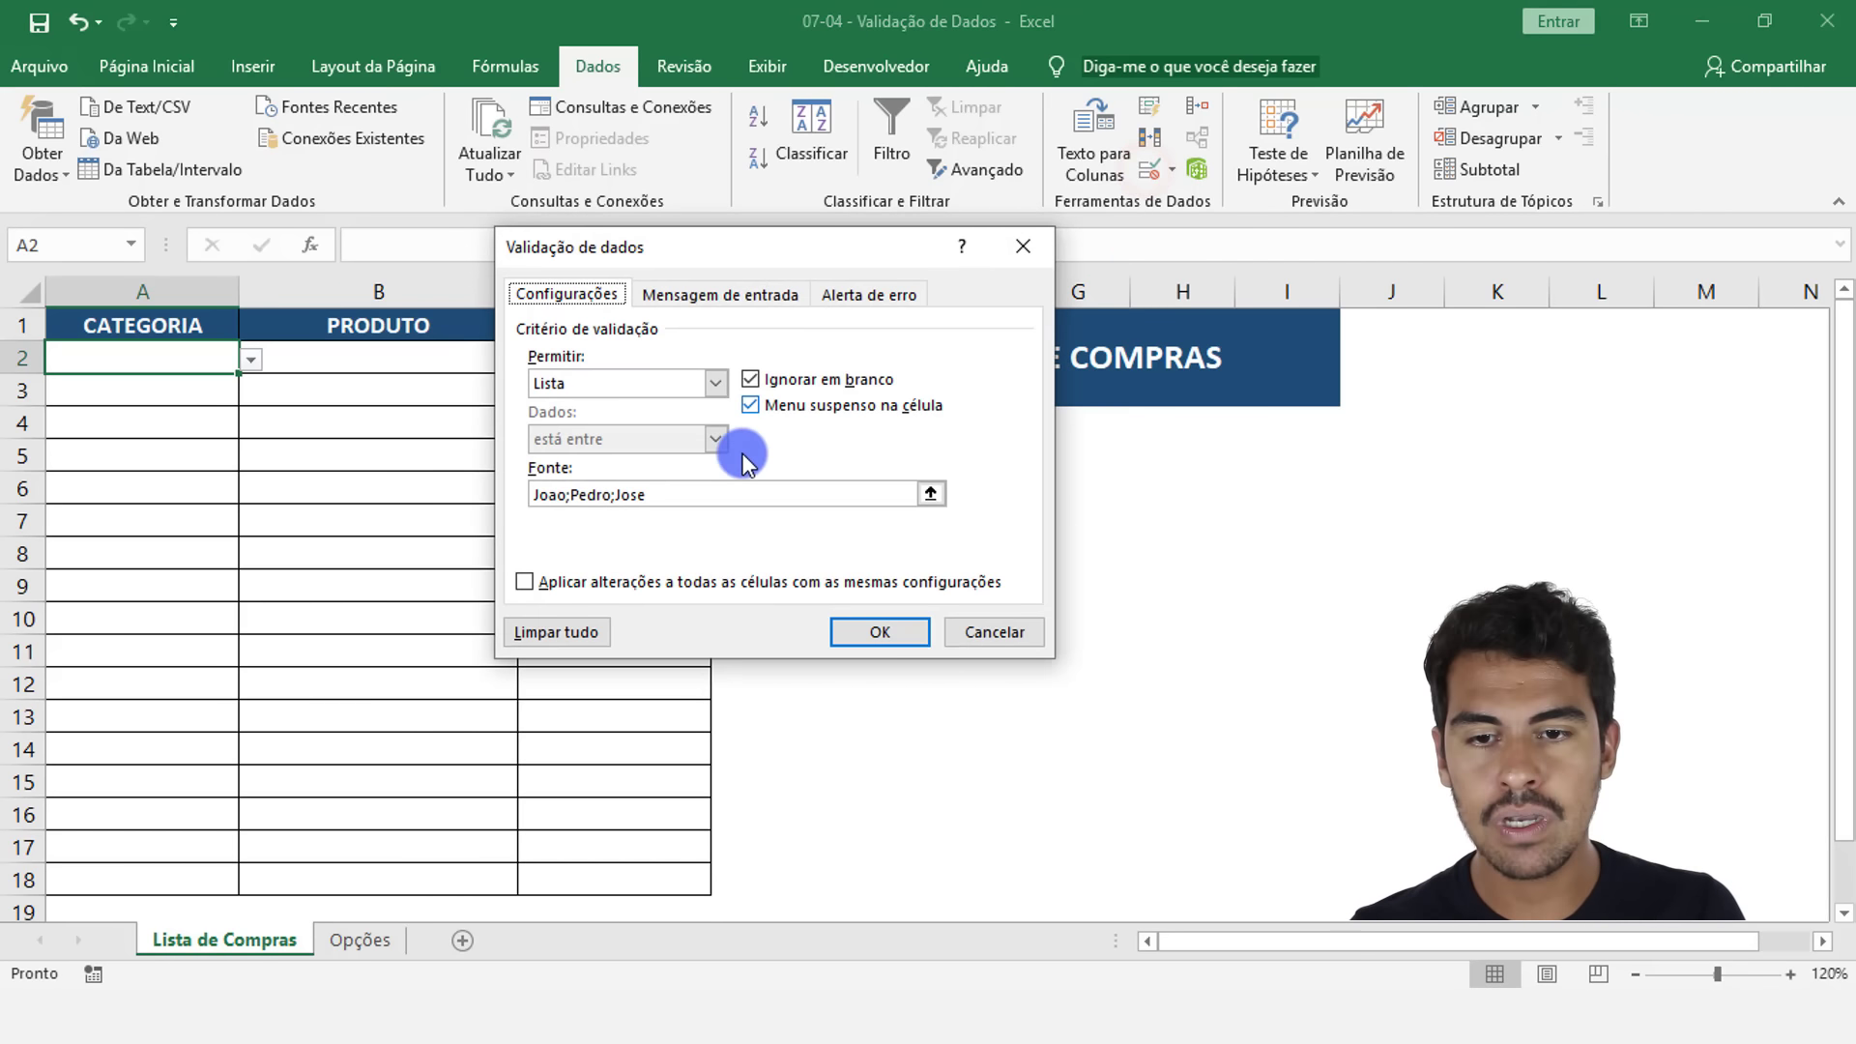
drag(713, 488, 556, 483)
key(BackSpace)
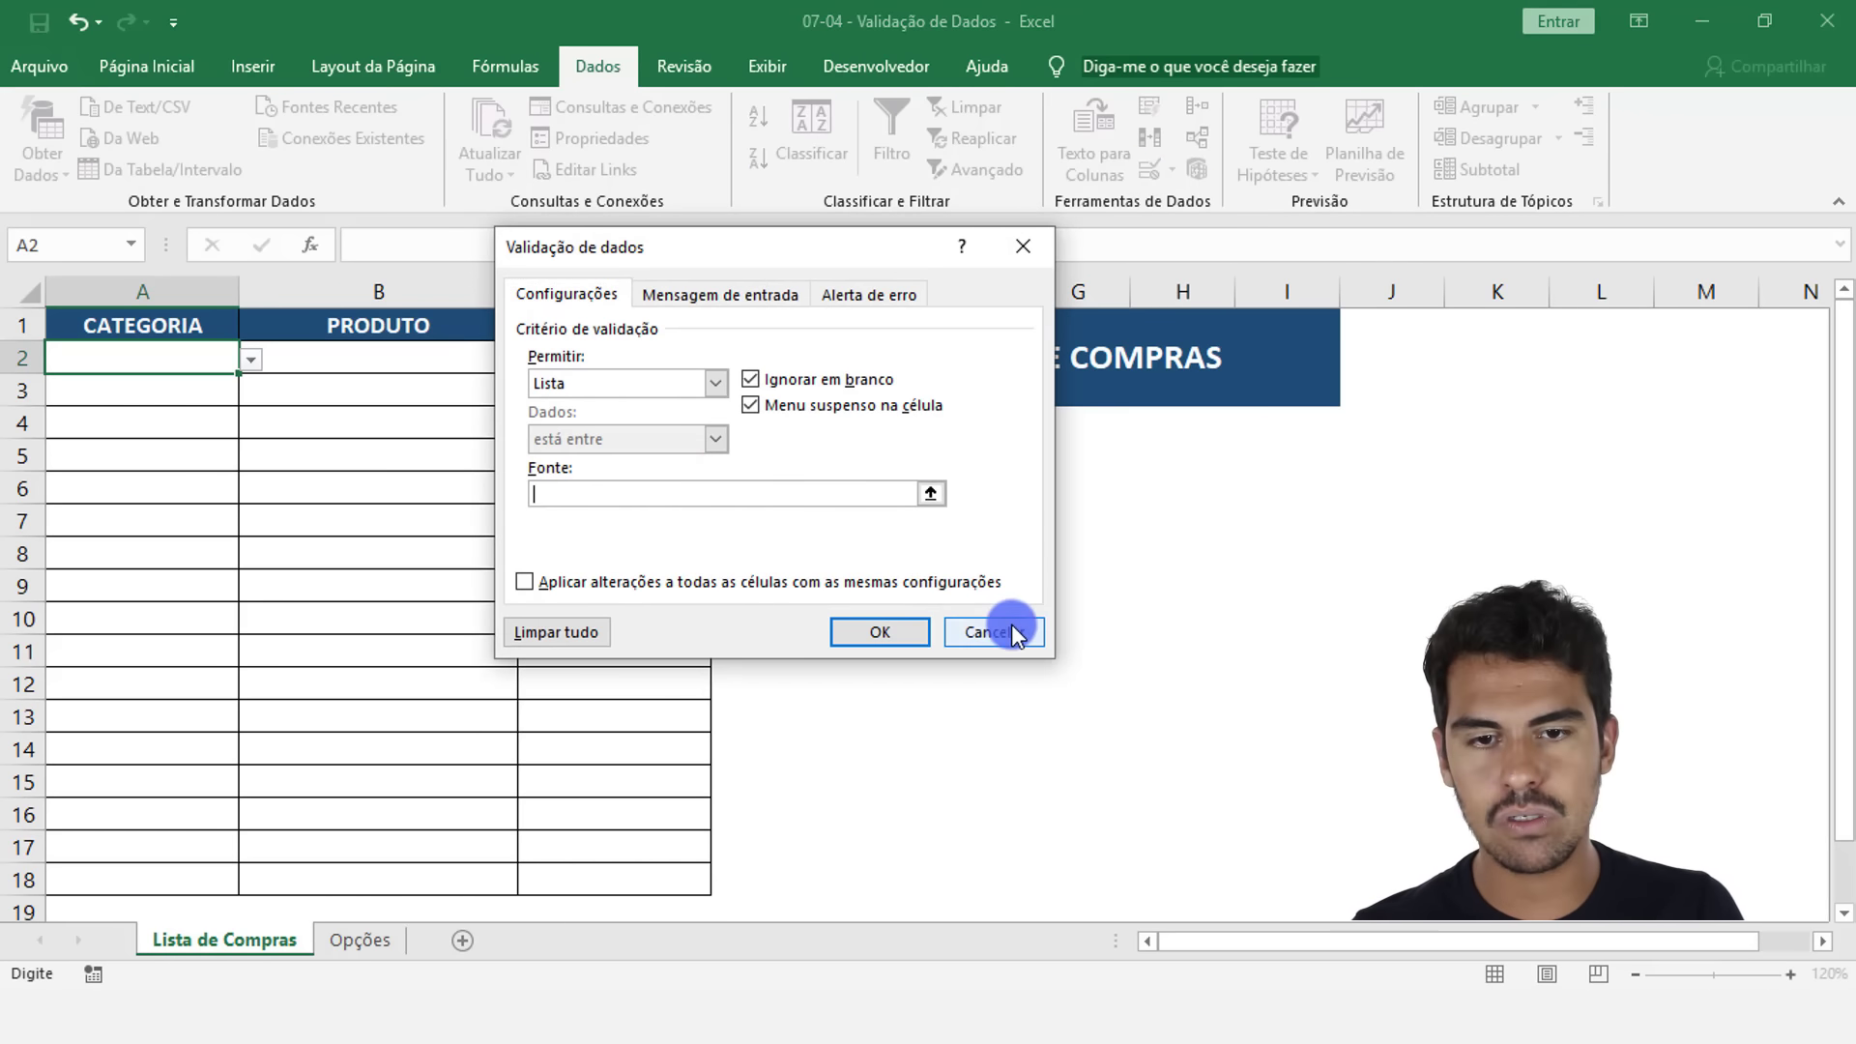
click(931, 493)
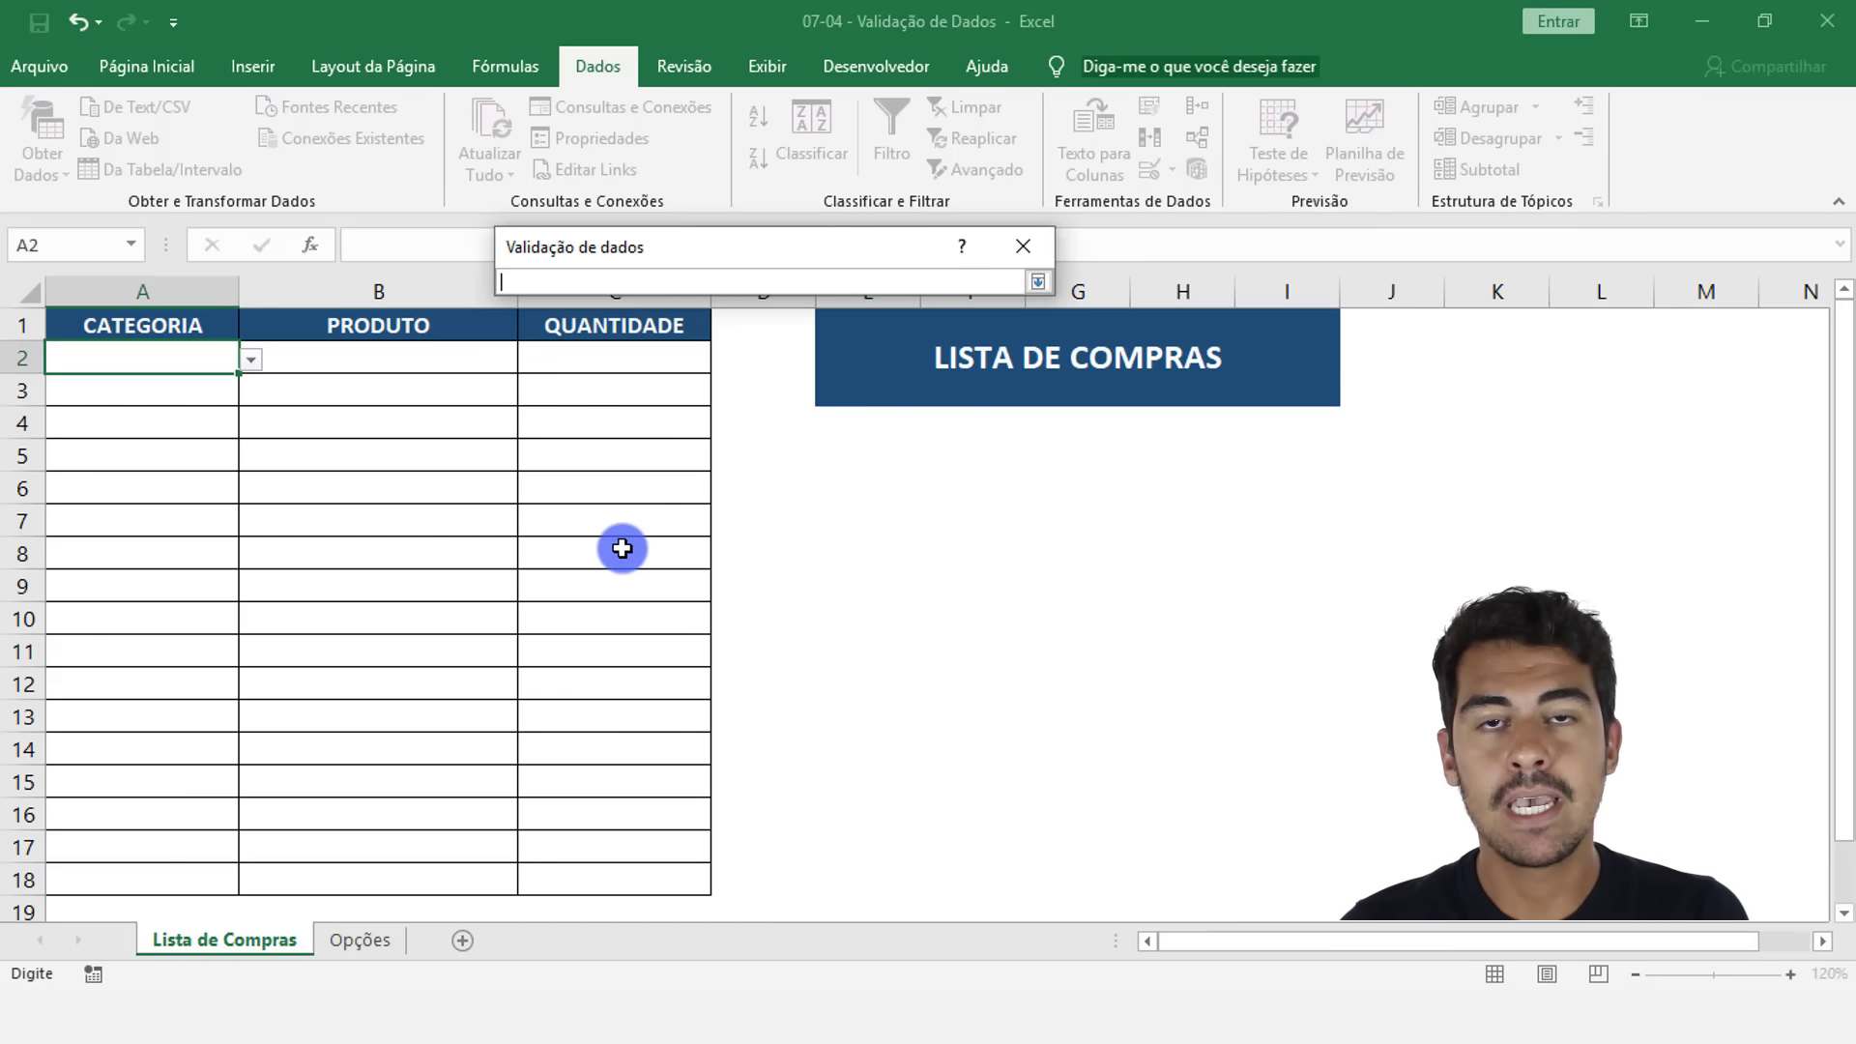
click(365, 940)
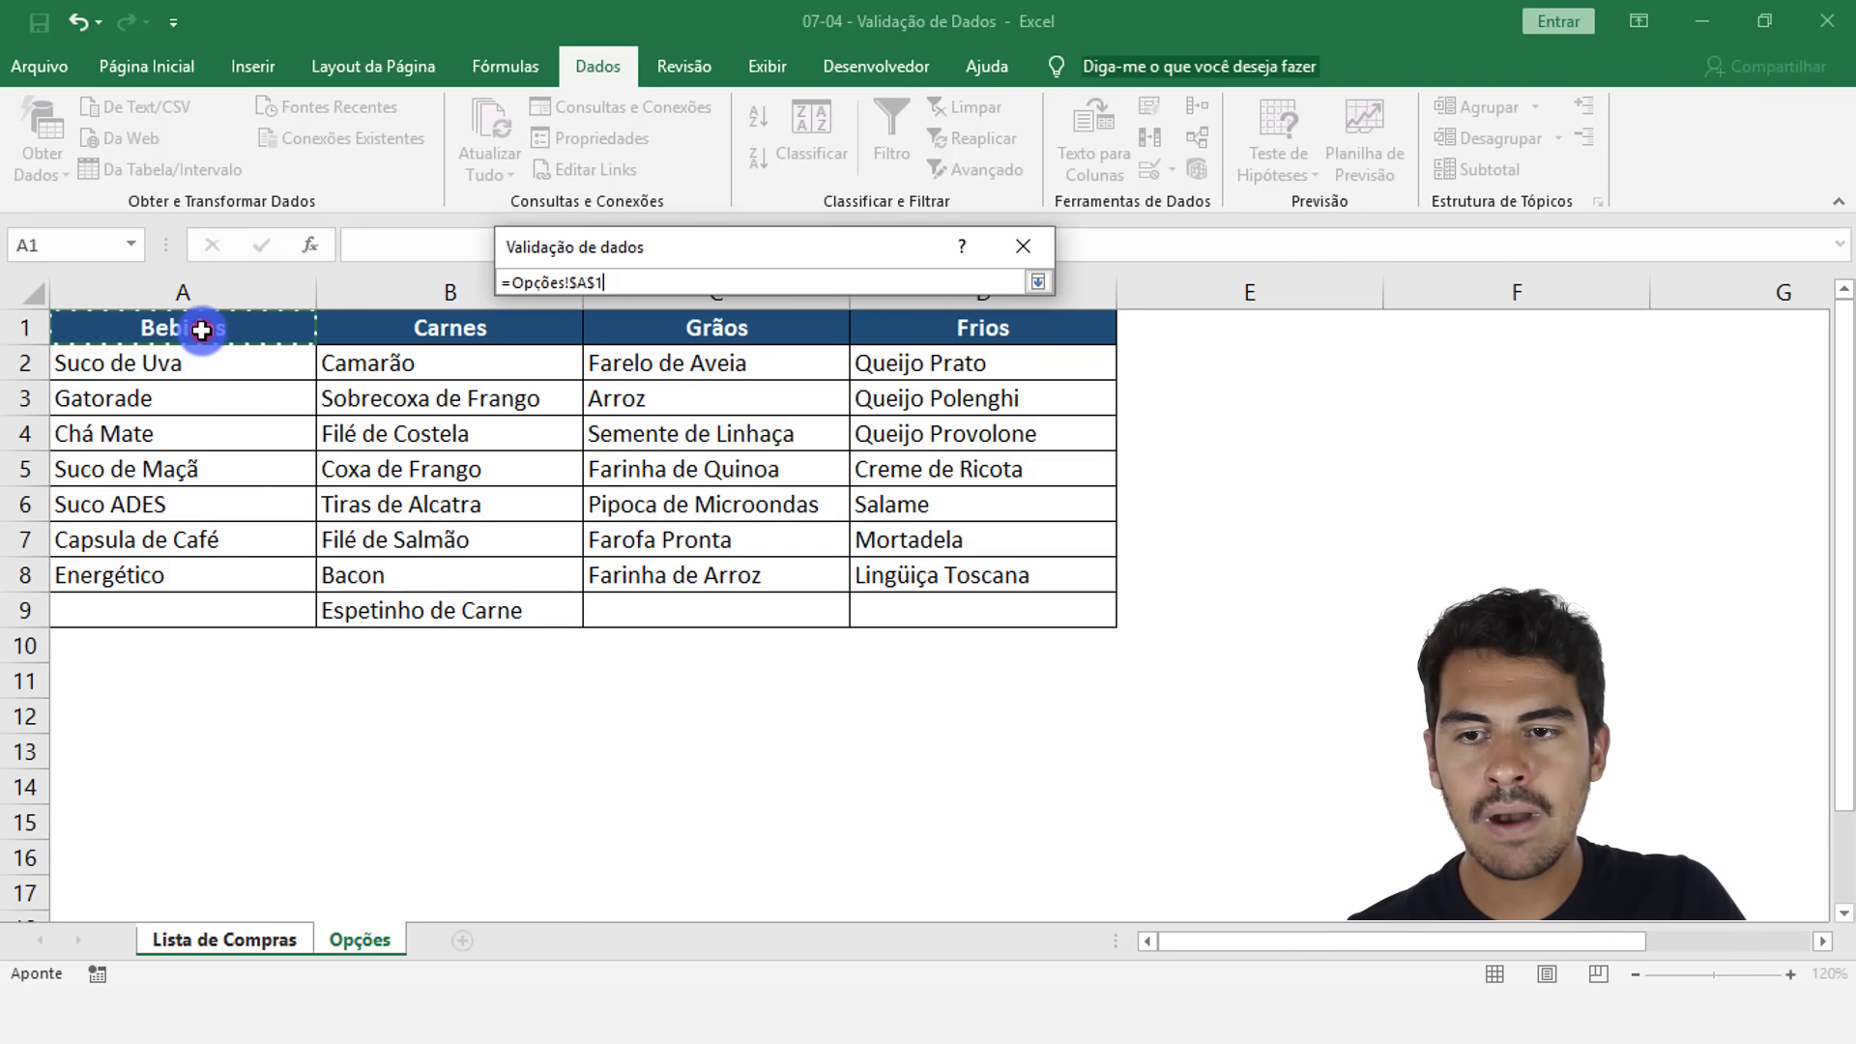
drag(910, 308, 917, 309)
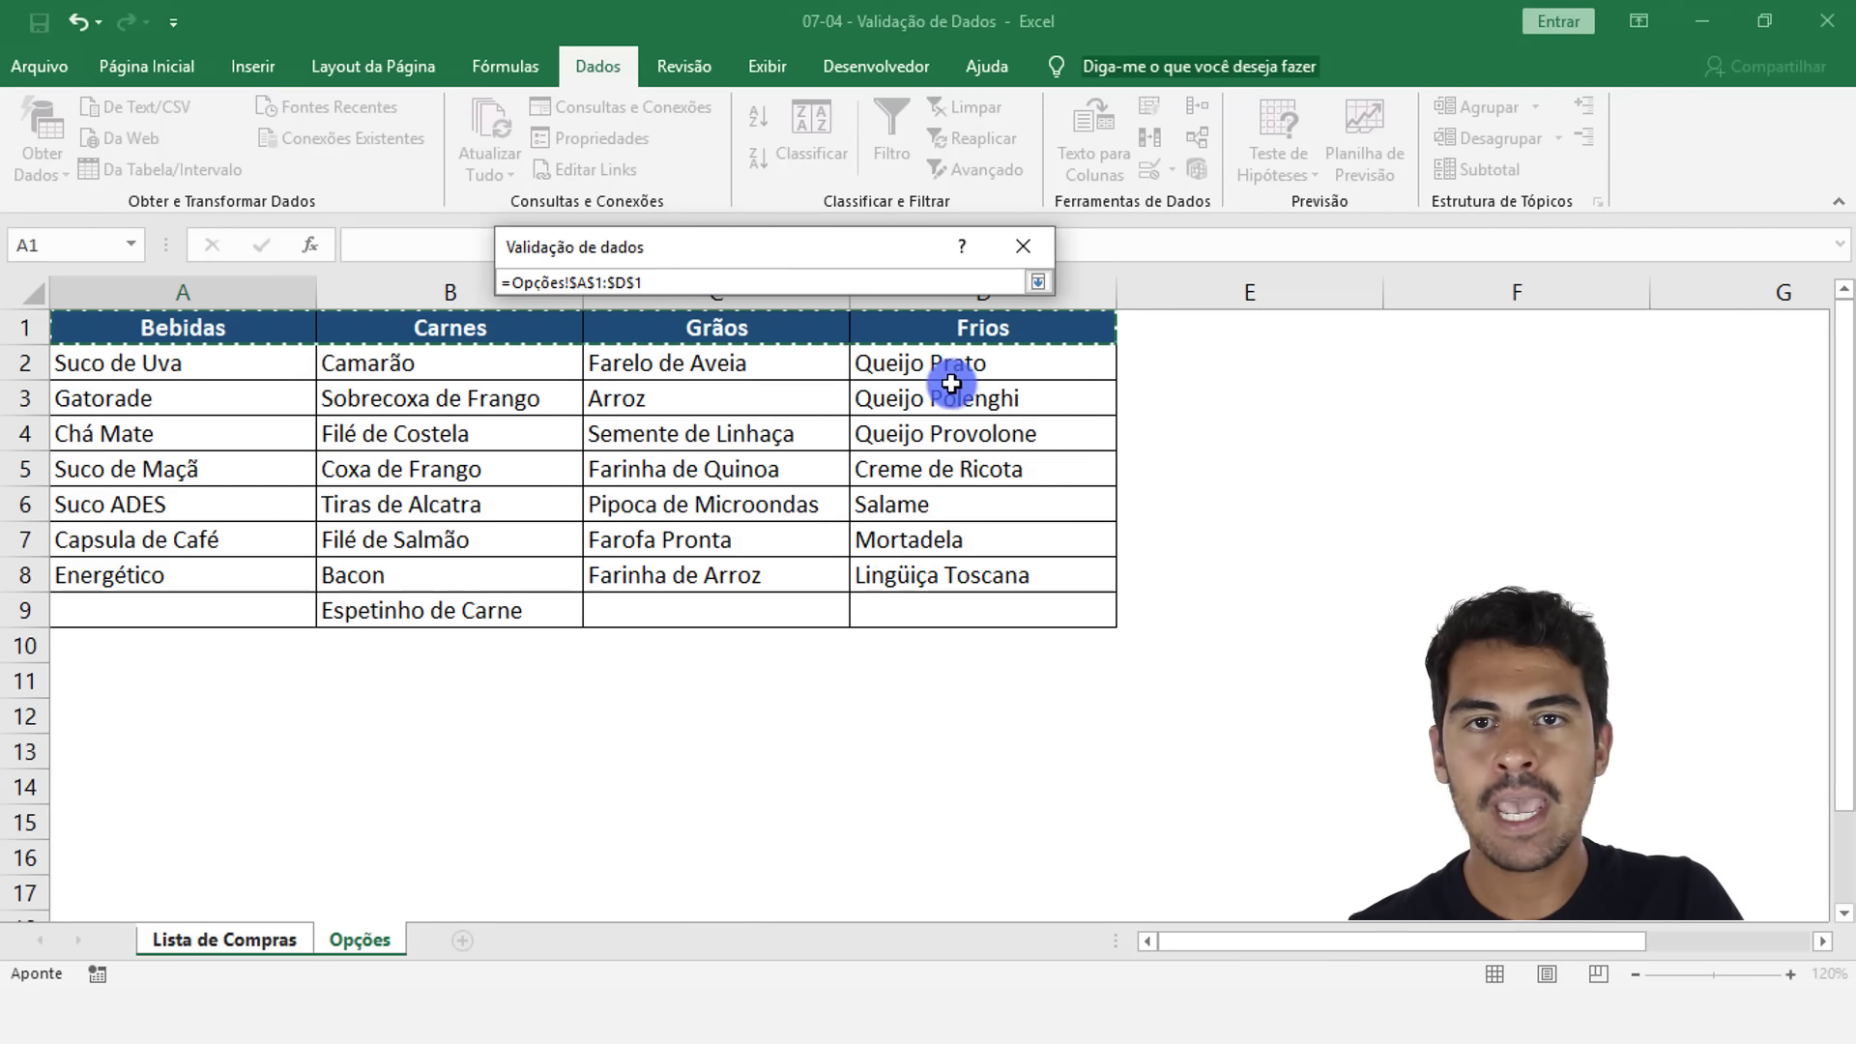
click(600, 280)
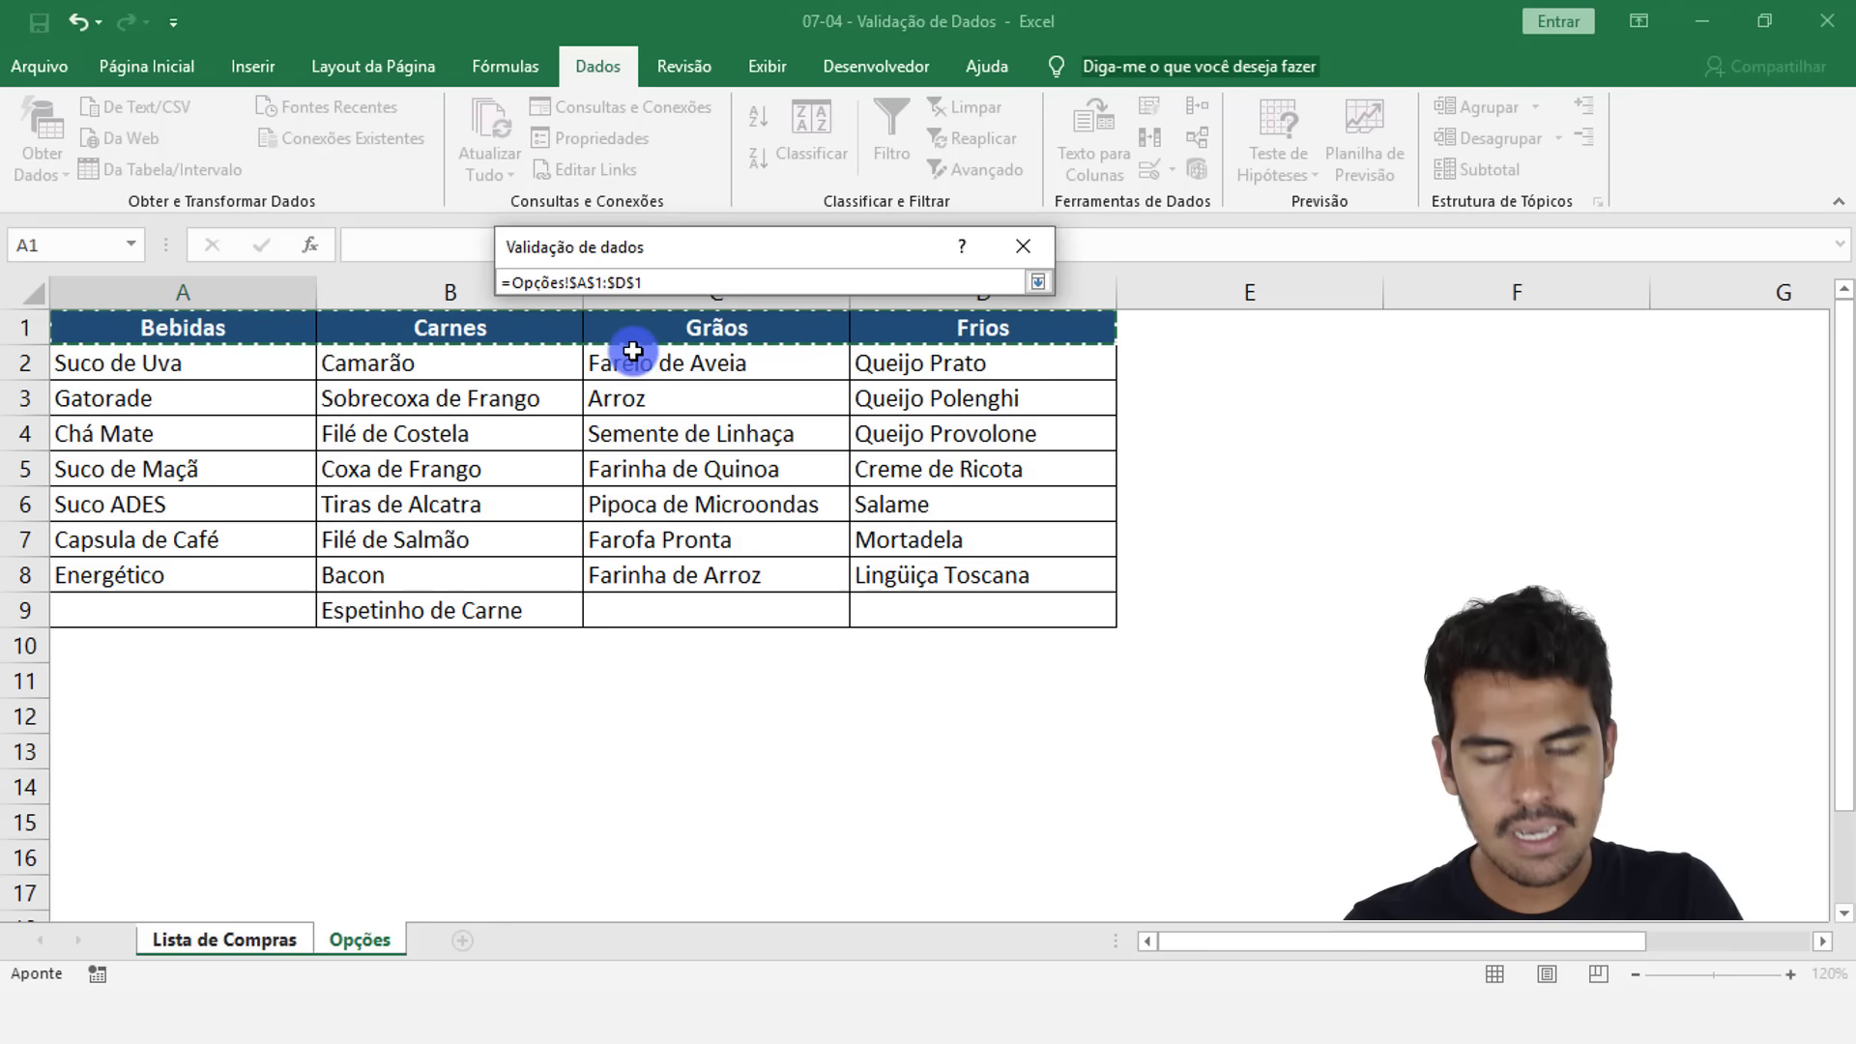
key(Return)
click(887, 622)
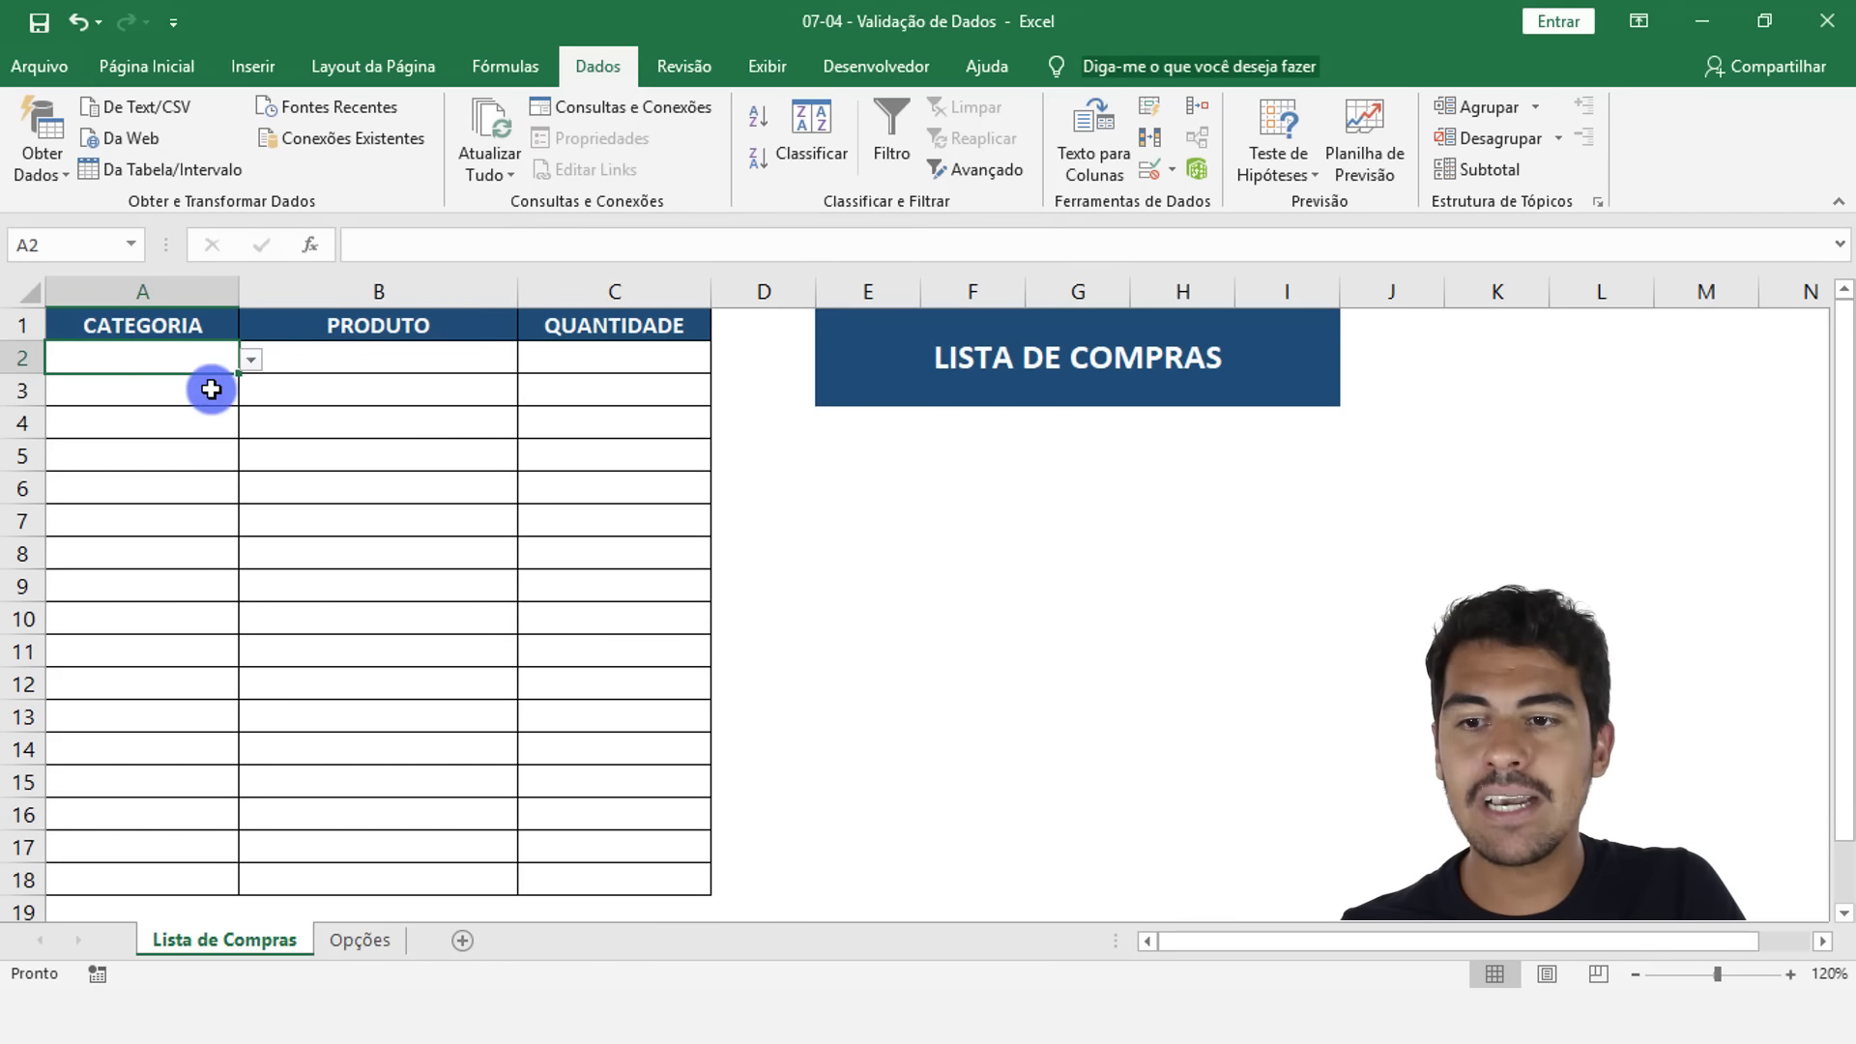
Check the category drop-down in A2 and whether the CATEGORIA cells beneath it offer a list
click(253, 357)
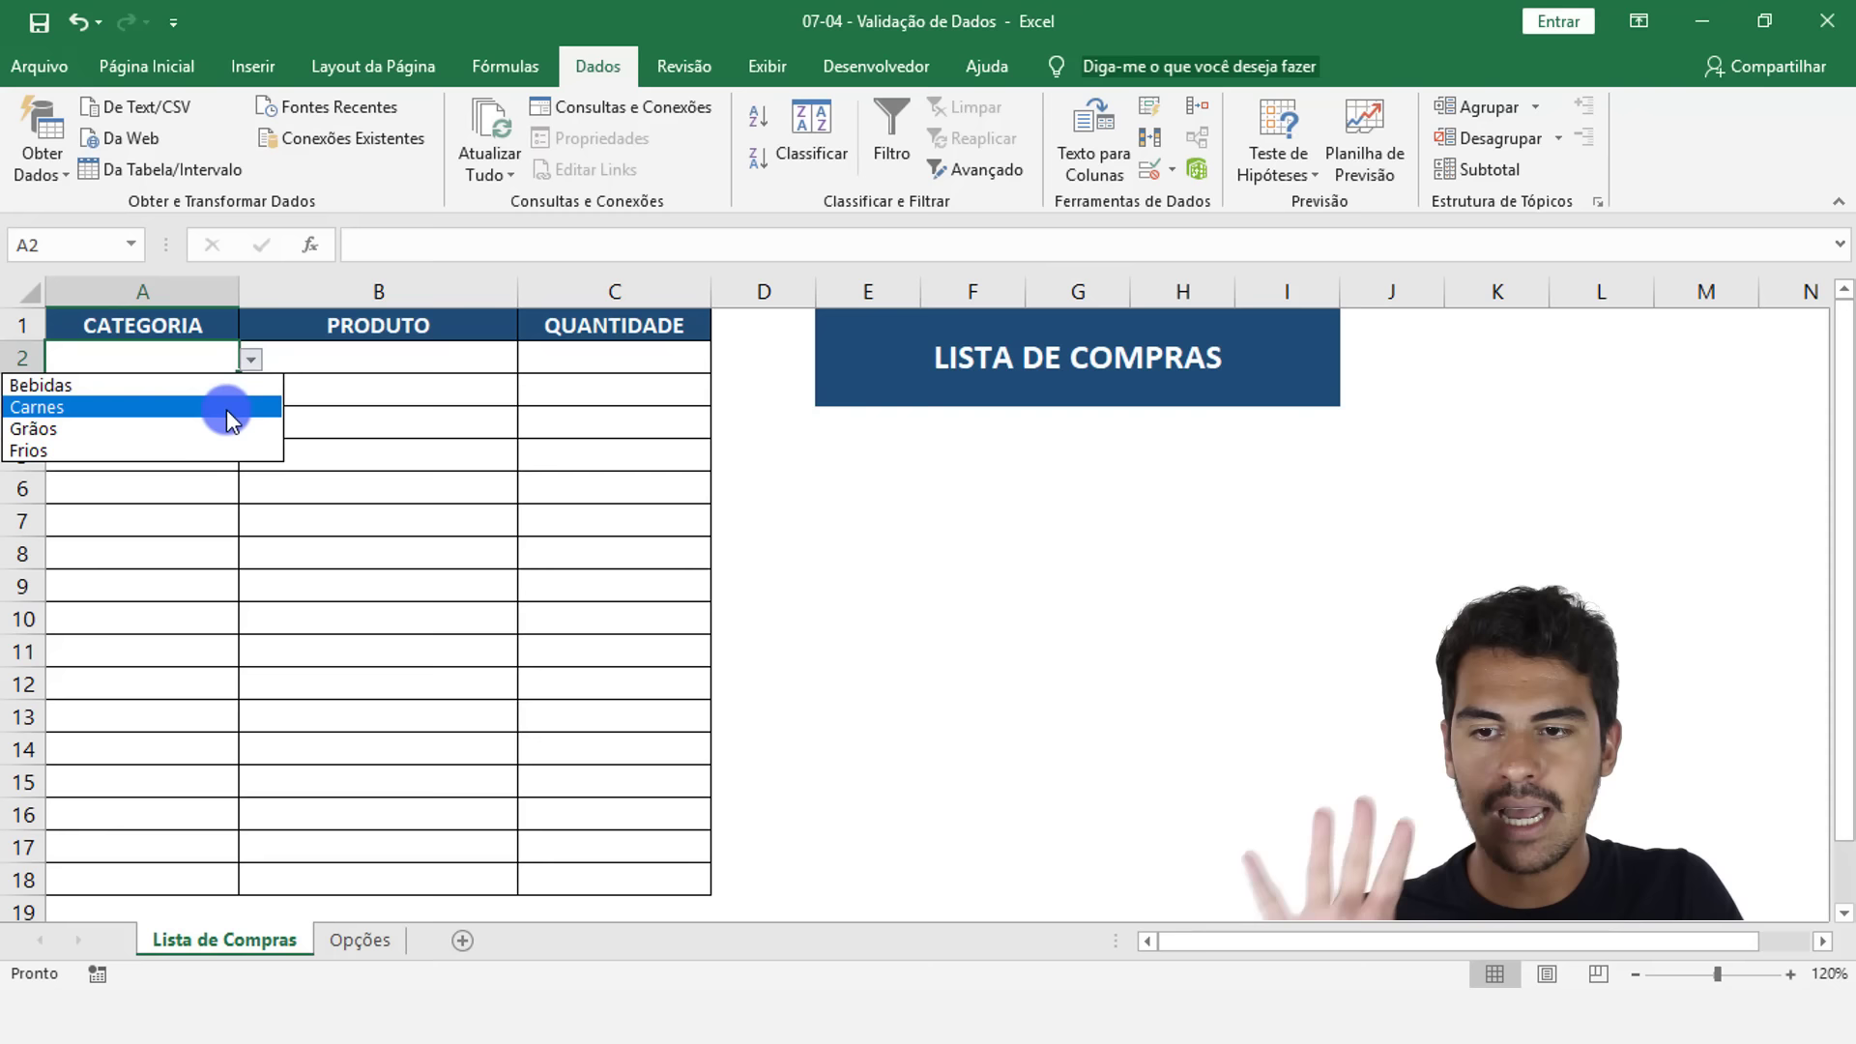
click(404, 487)
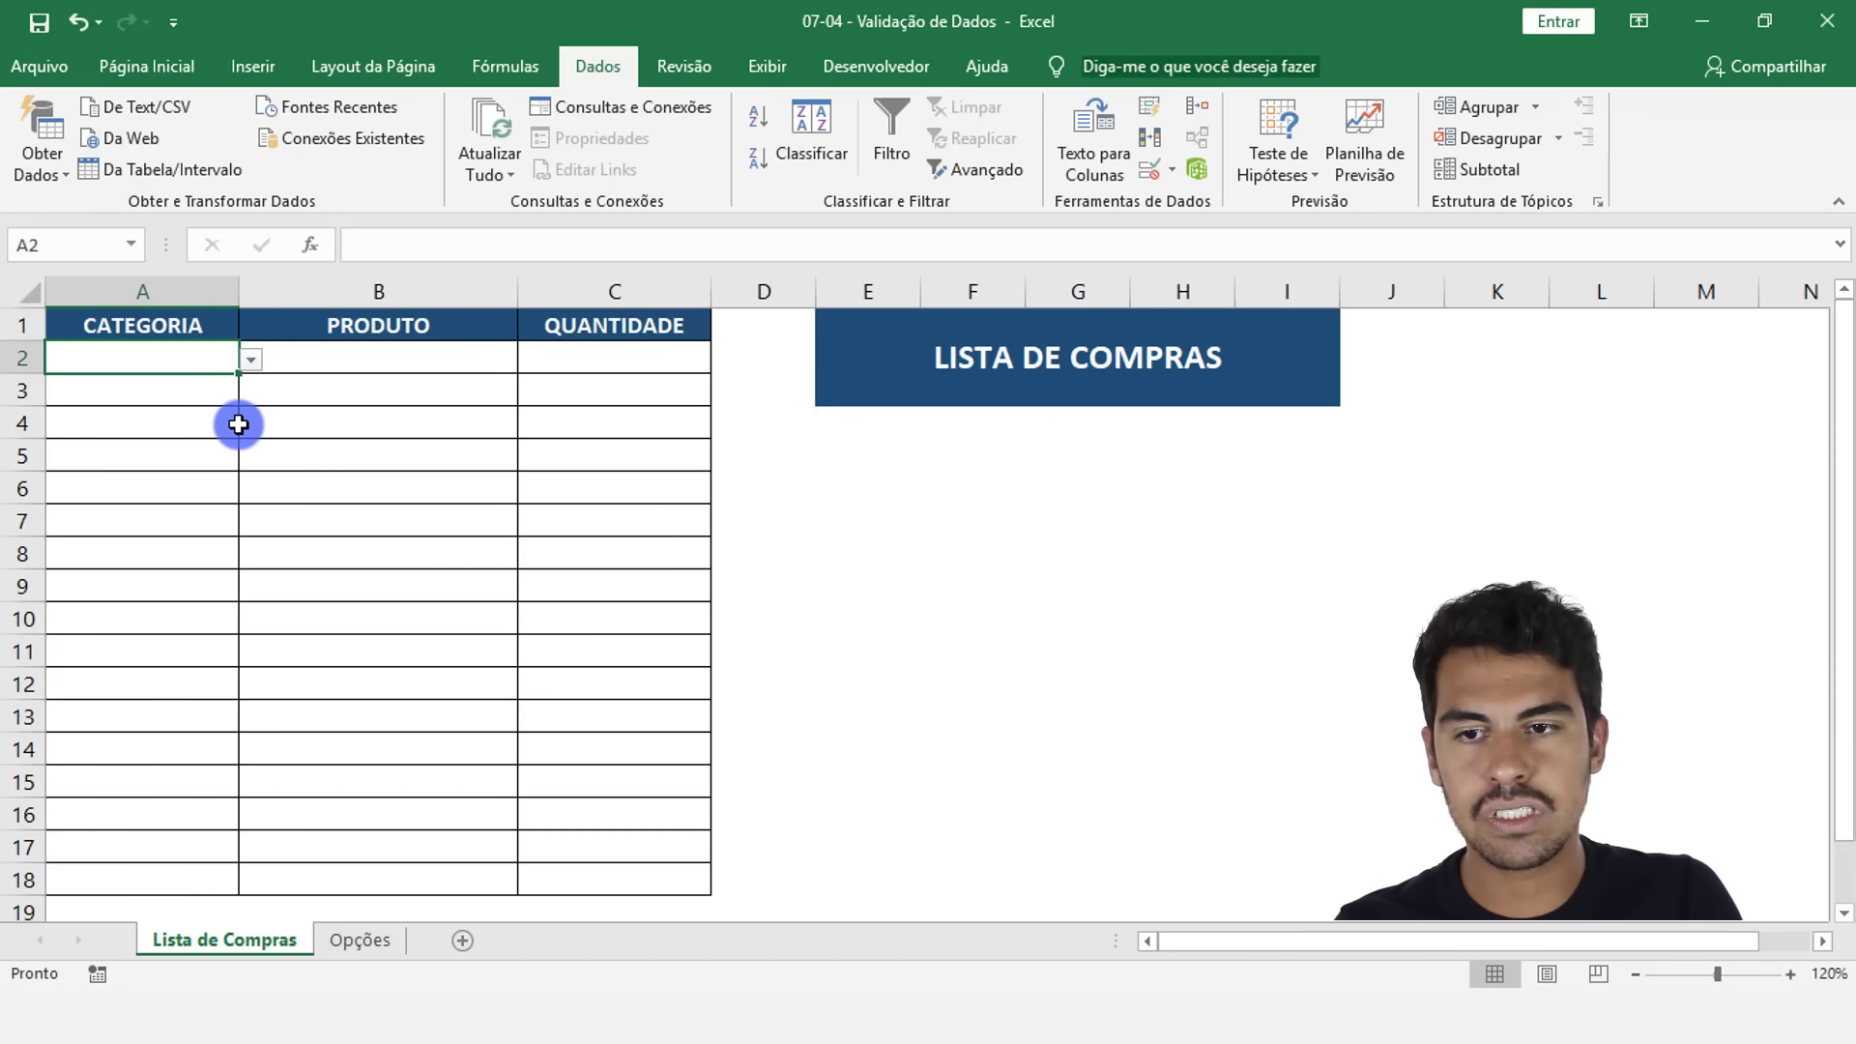
click(202, 391)
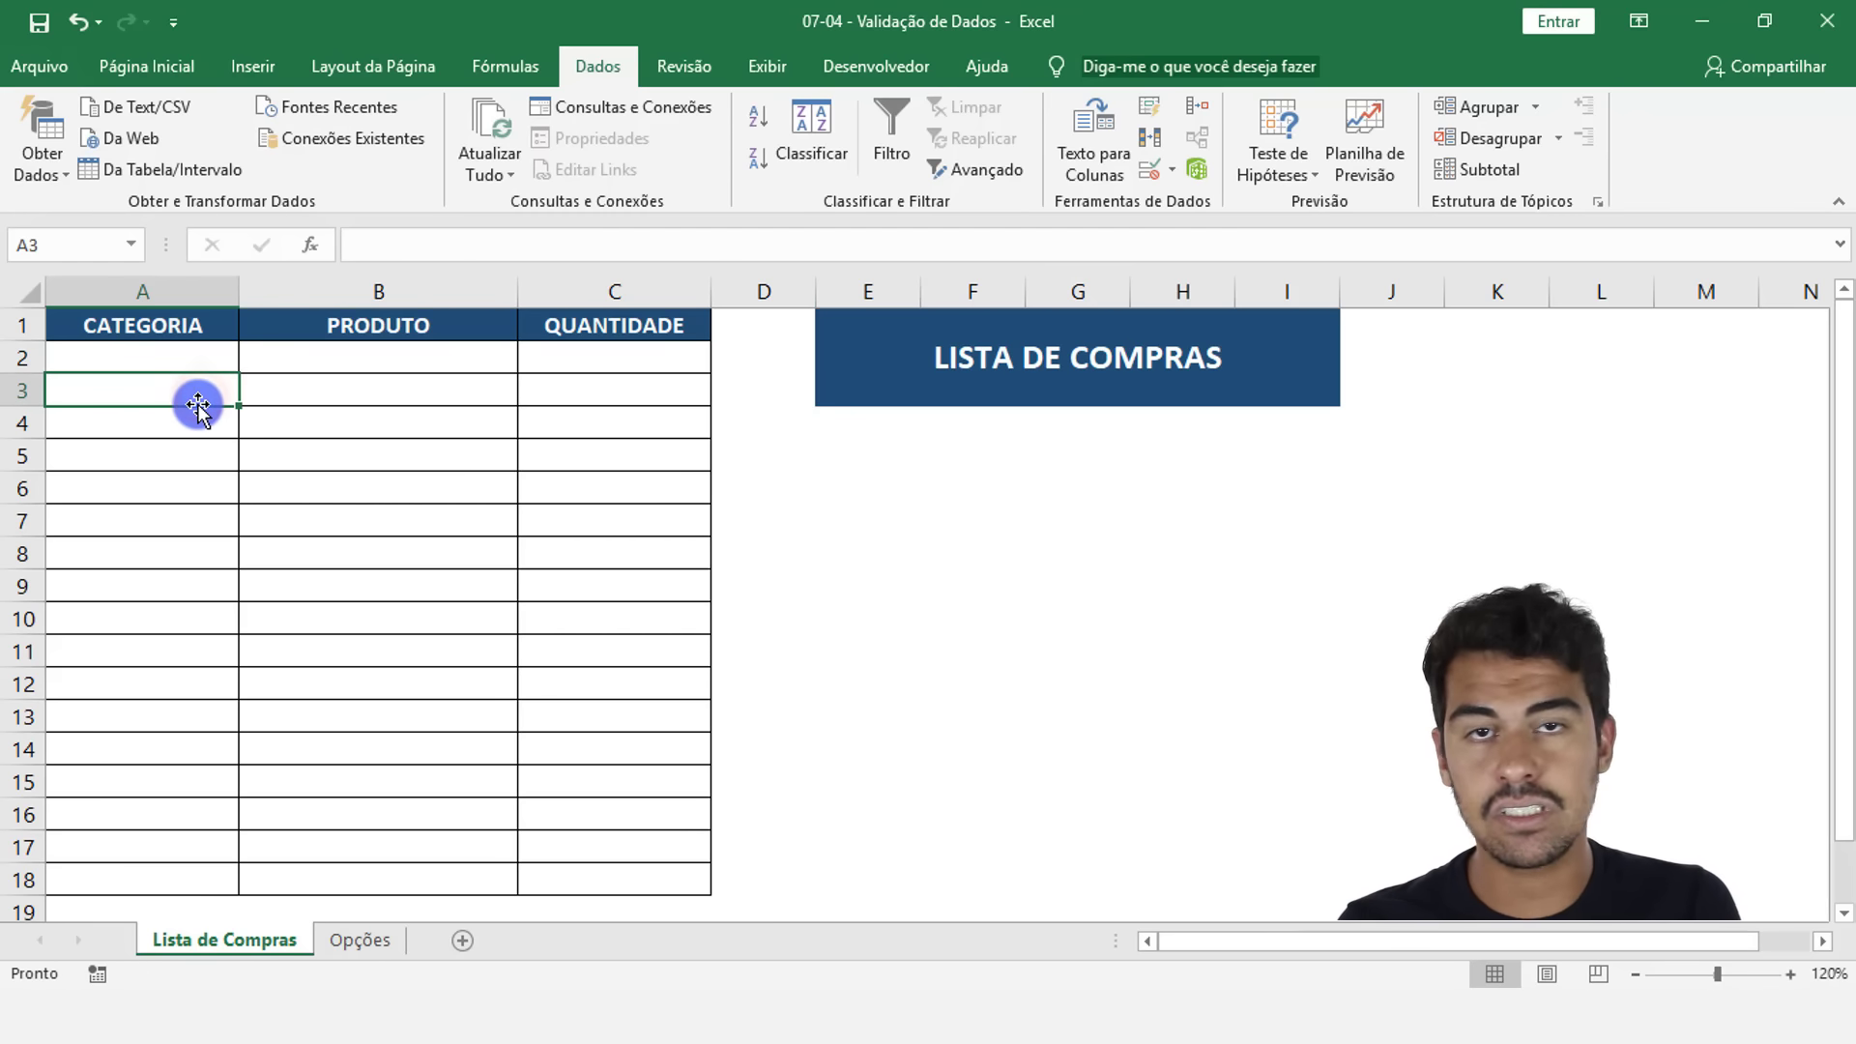
key(Down)
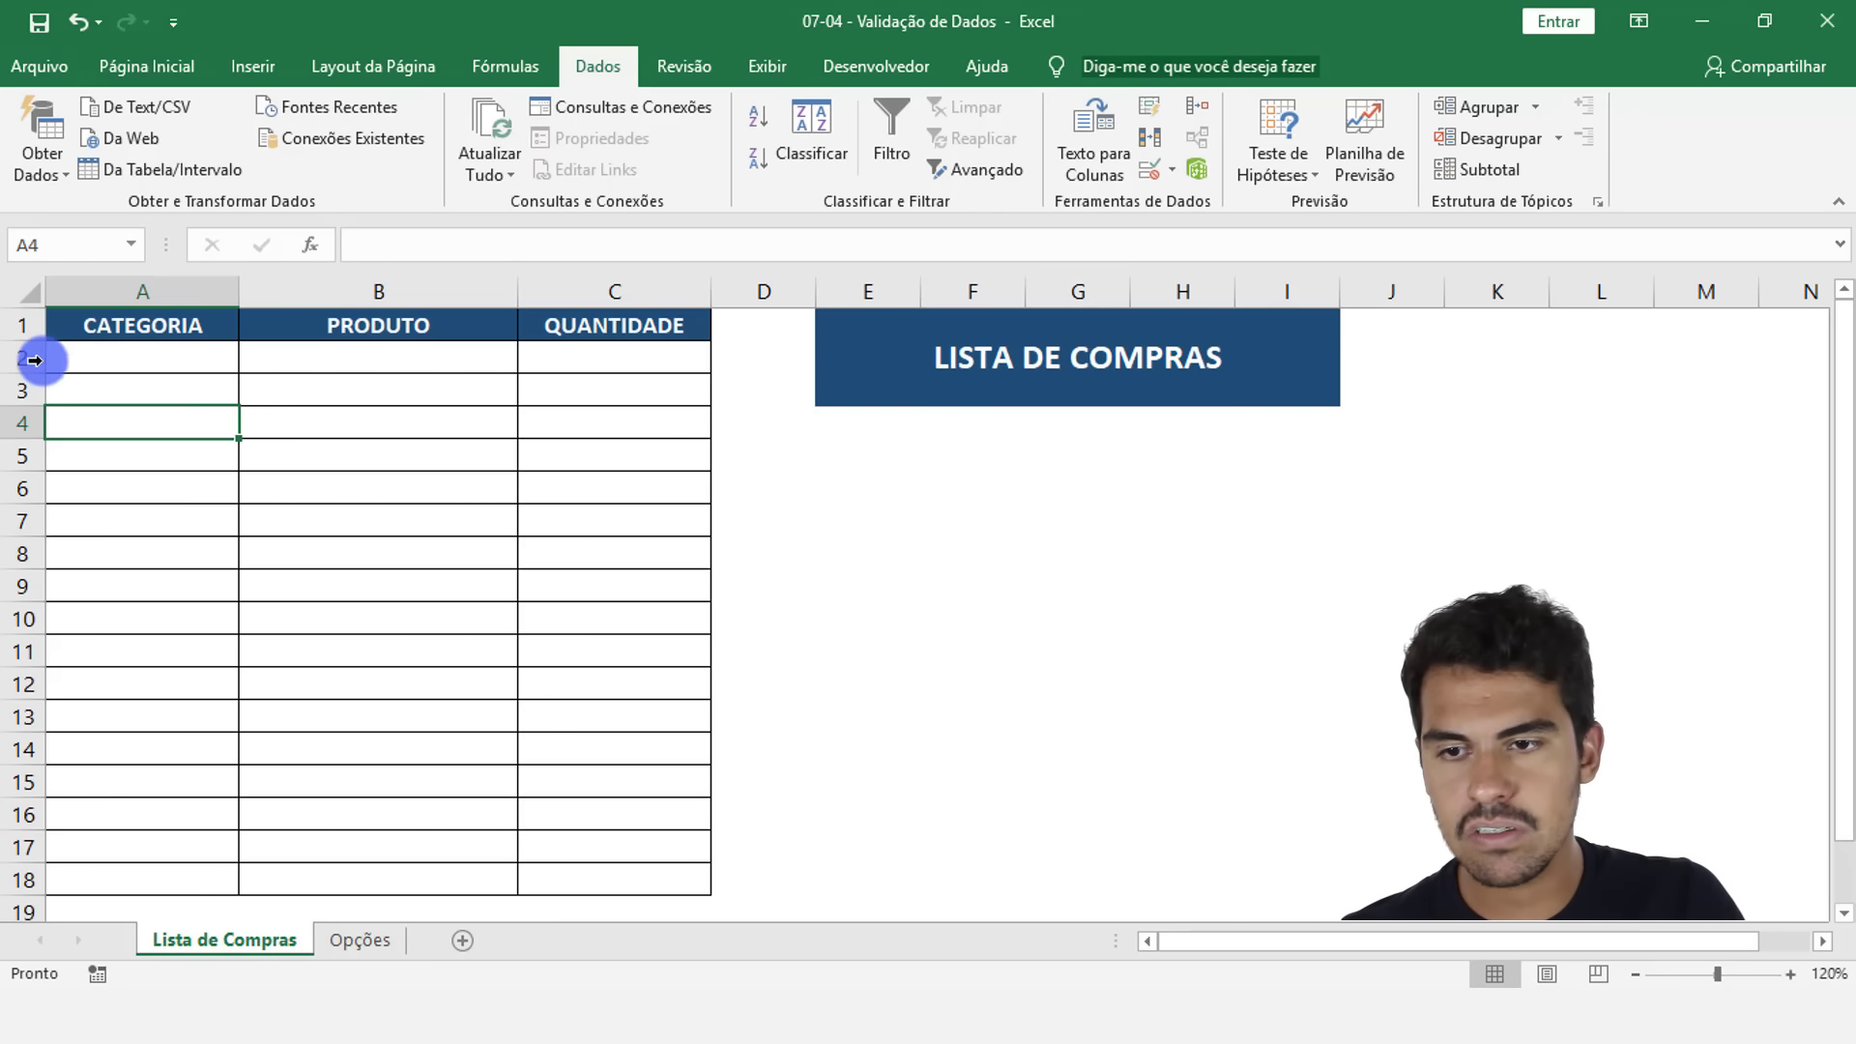
click(91, 363)
drag(91, 362, 140, 829)
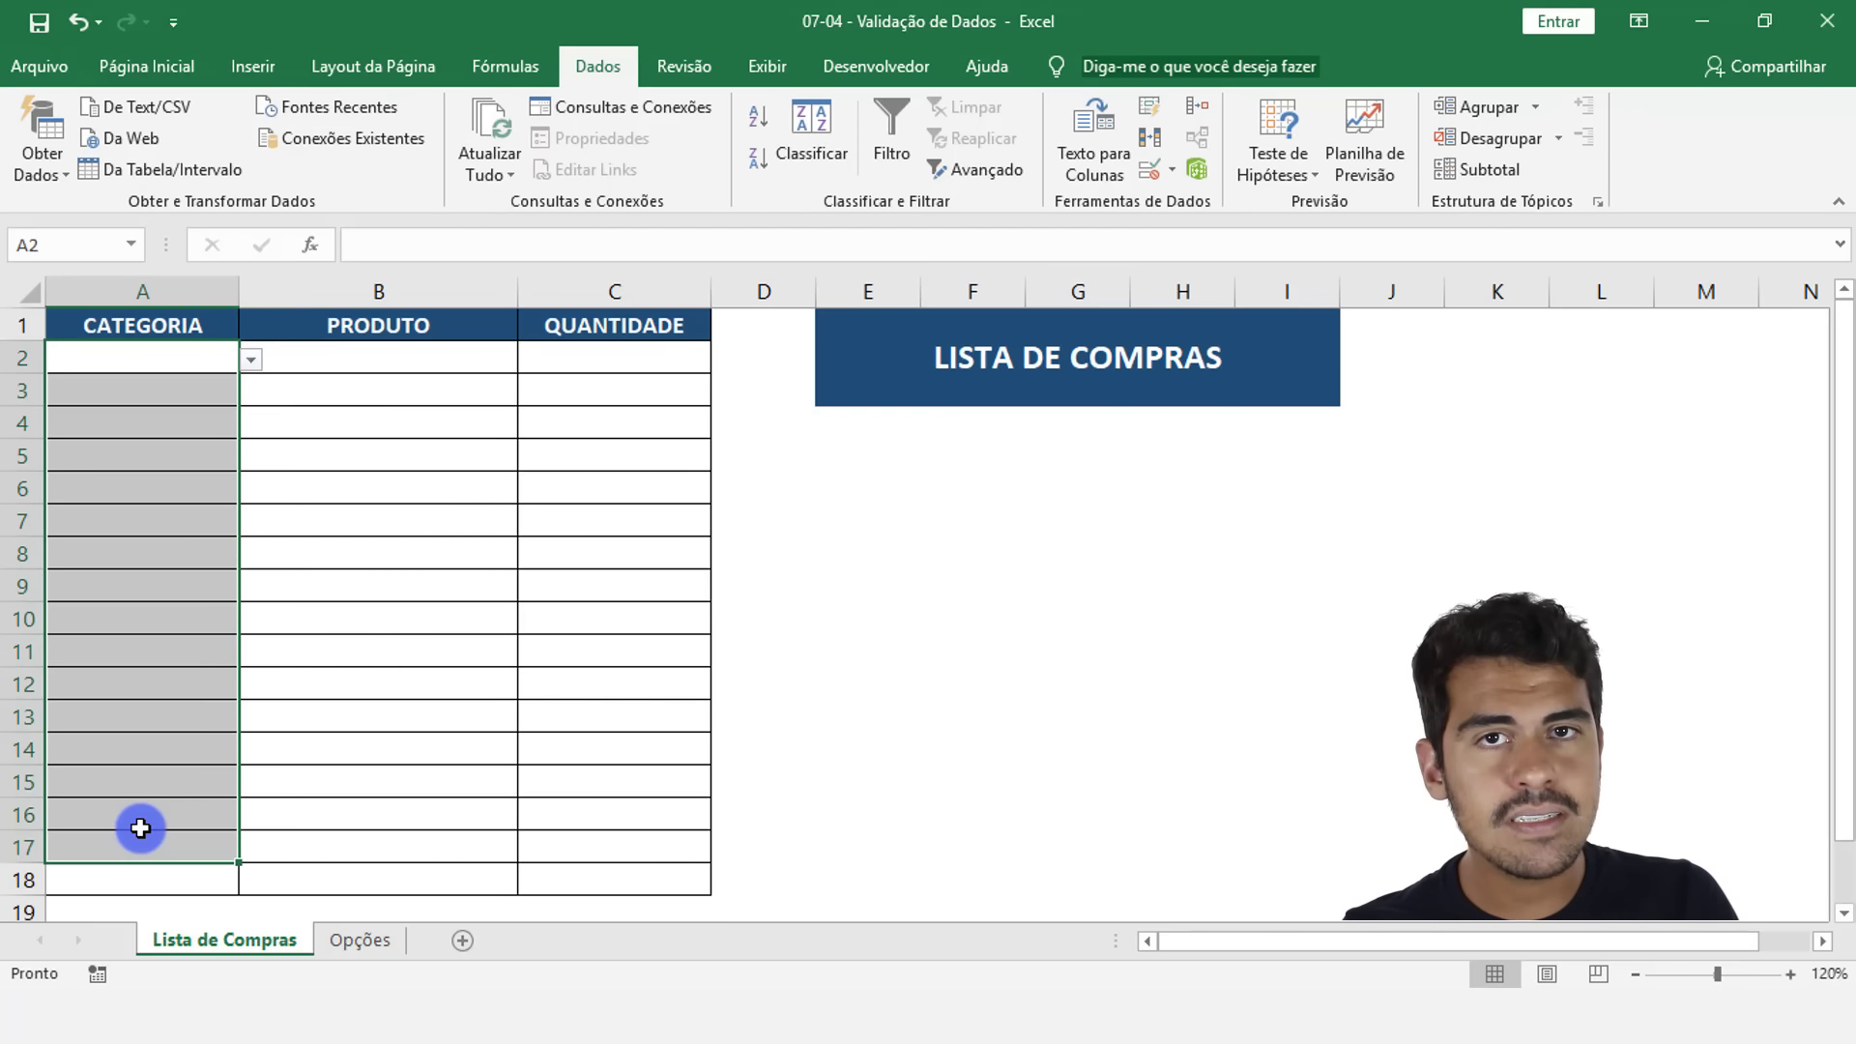
Copy cell A2 with its validation to the CATEGORIA cells A2:A18
click(191, 359)
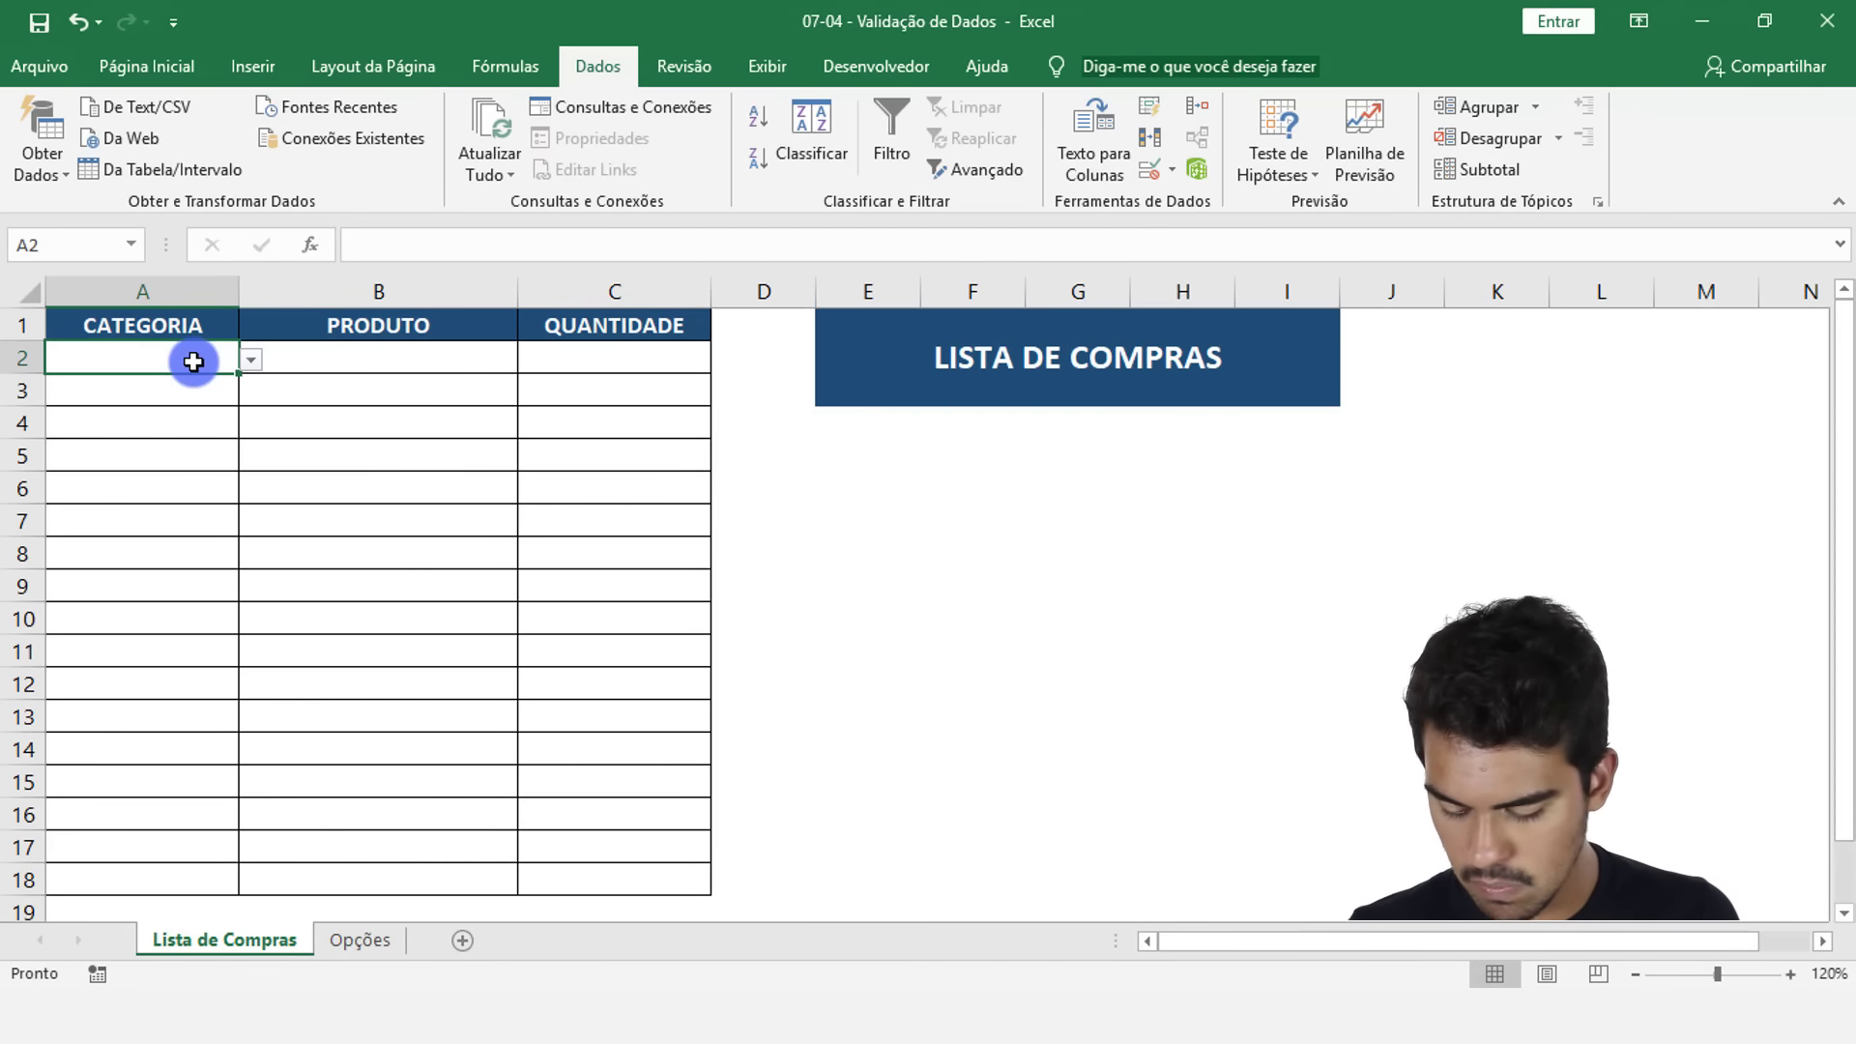
key(ctrl+c)
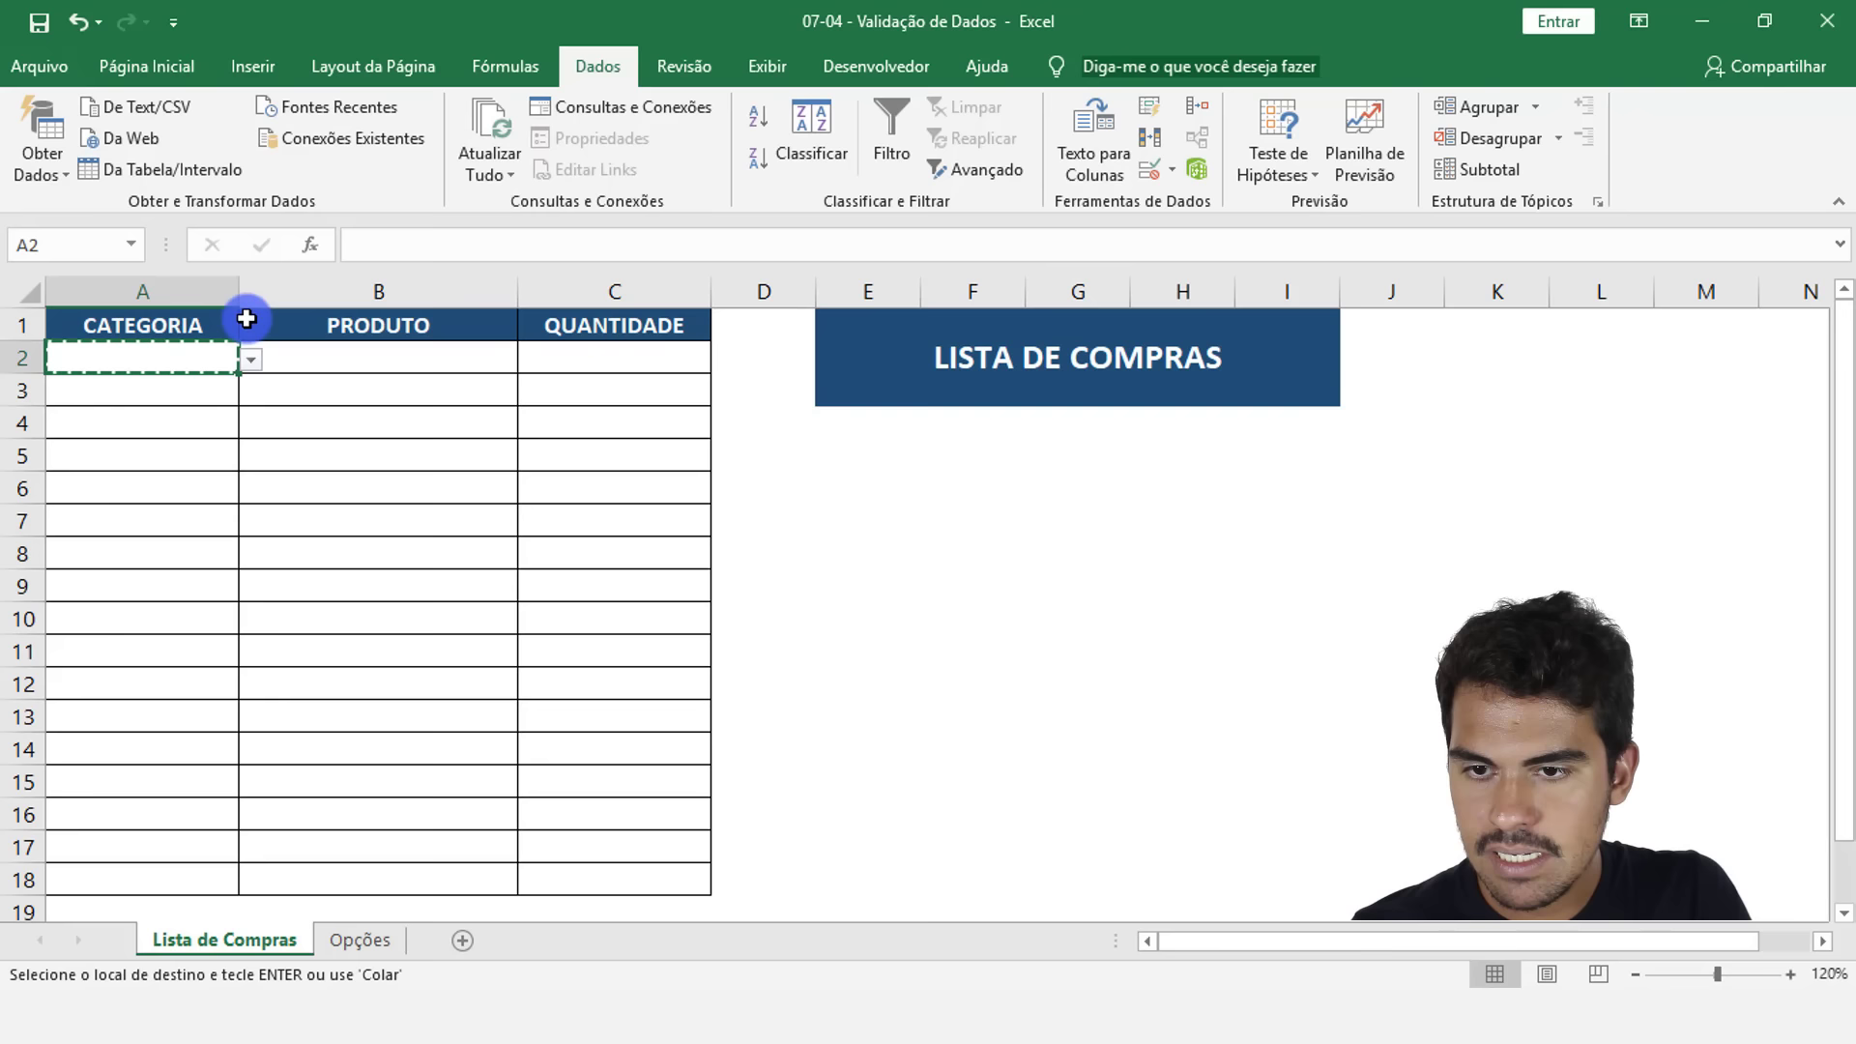
drag(195, 356, 135, 875)
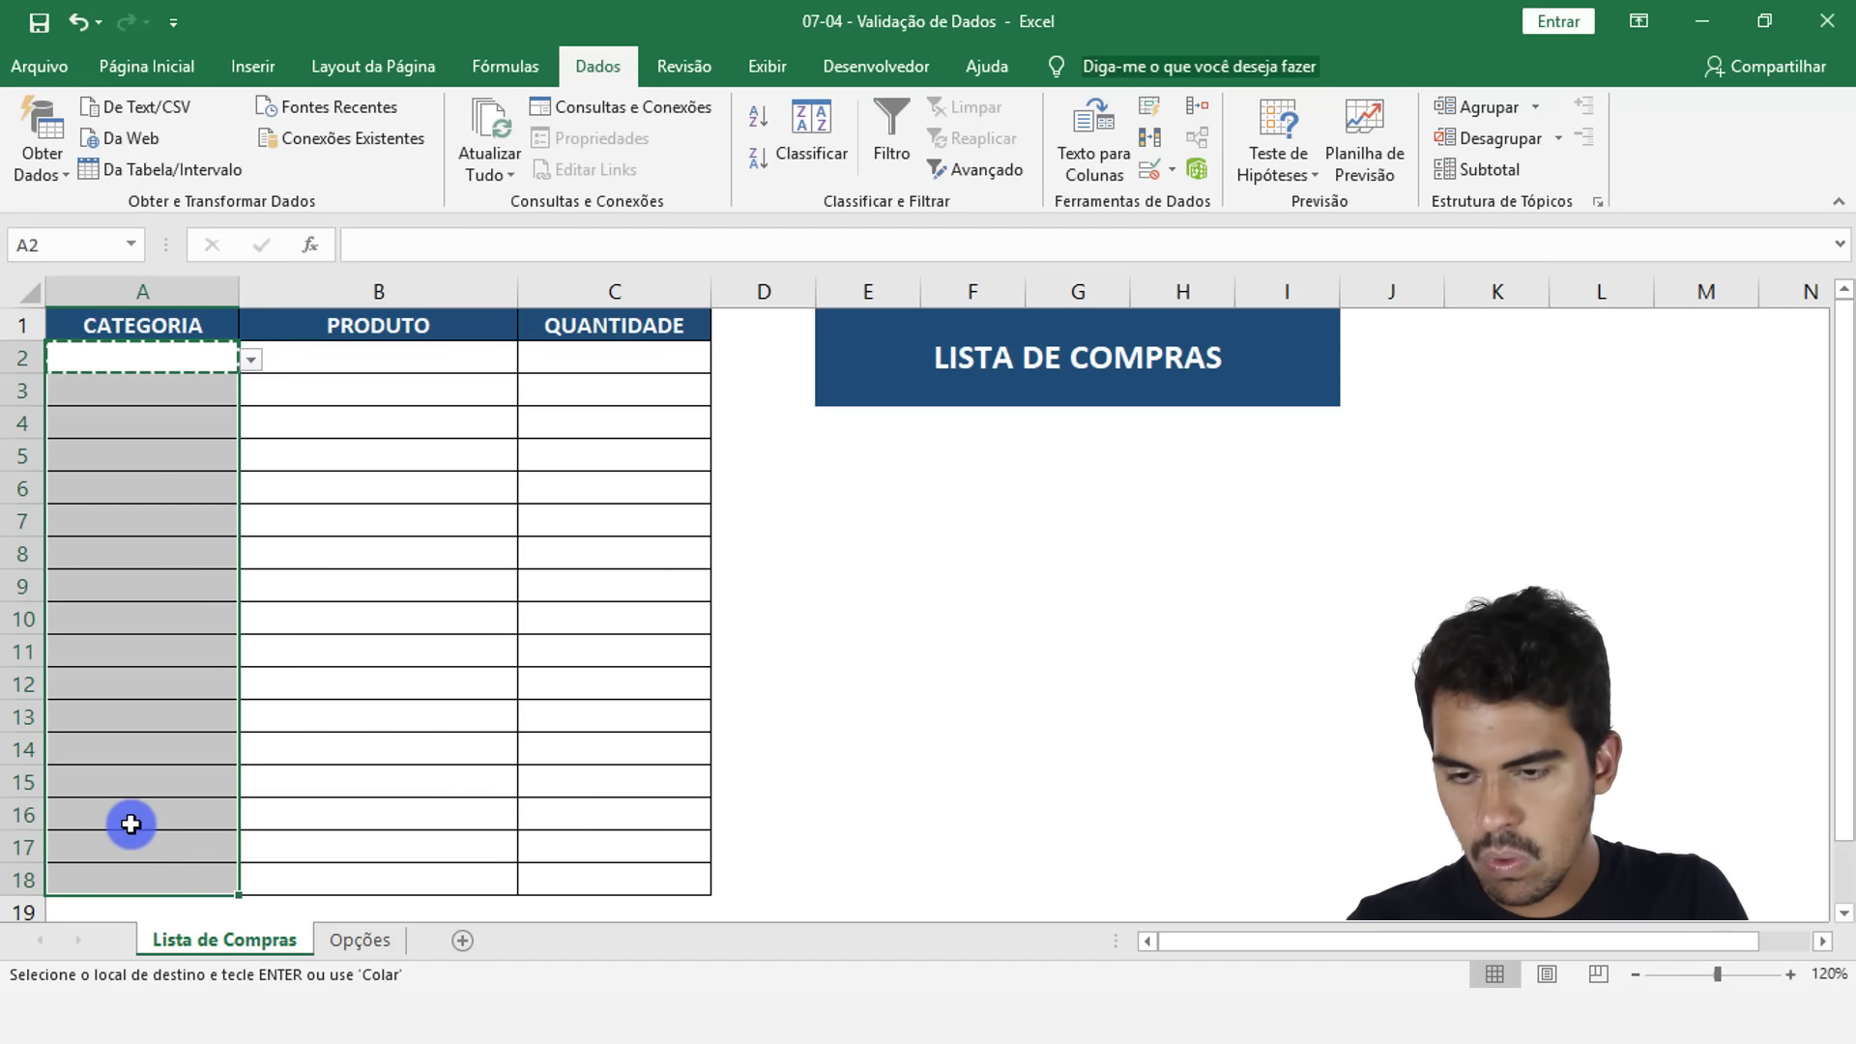
key(ctrl+v)
Check several cells down the CATEGORIA column for the drop-down list and end the copy mode
click(174, 677)
click(198, 610)
click(213, 533)
click(174, 676)
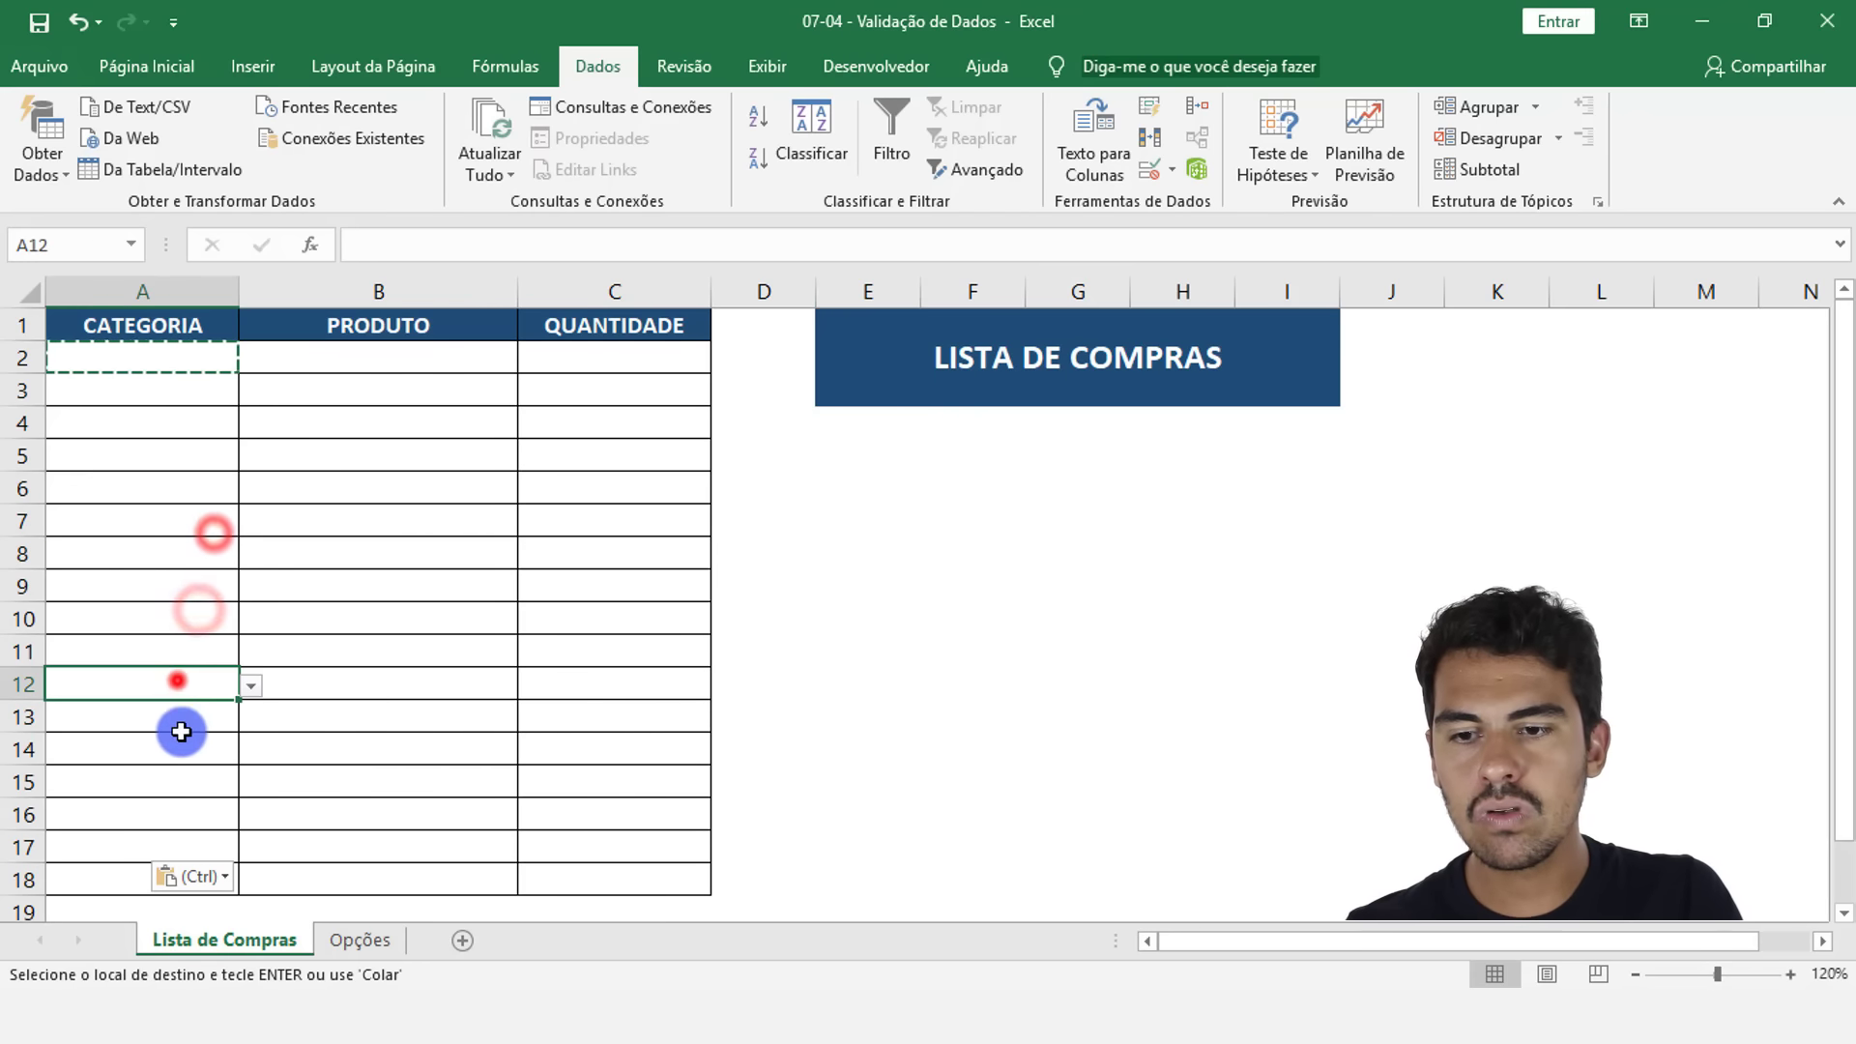
click(182, 787)
click(143, 850)
click(103, 883)
click(67, 629)
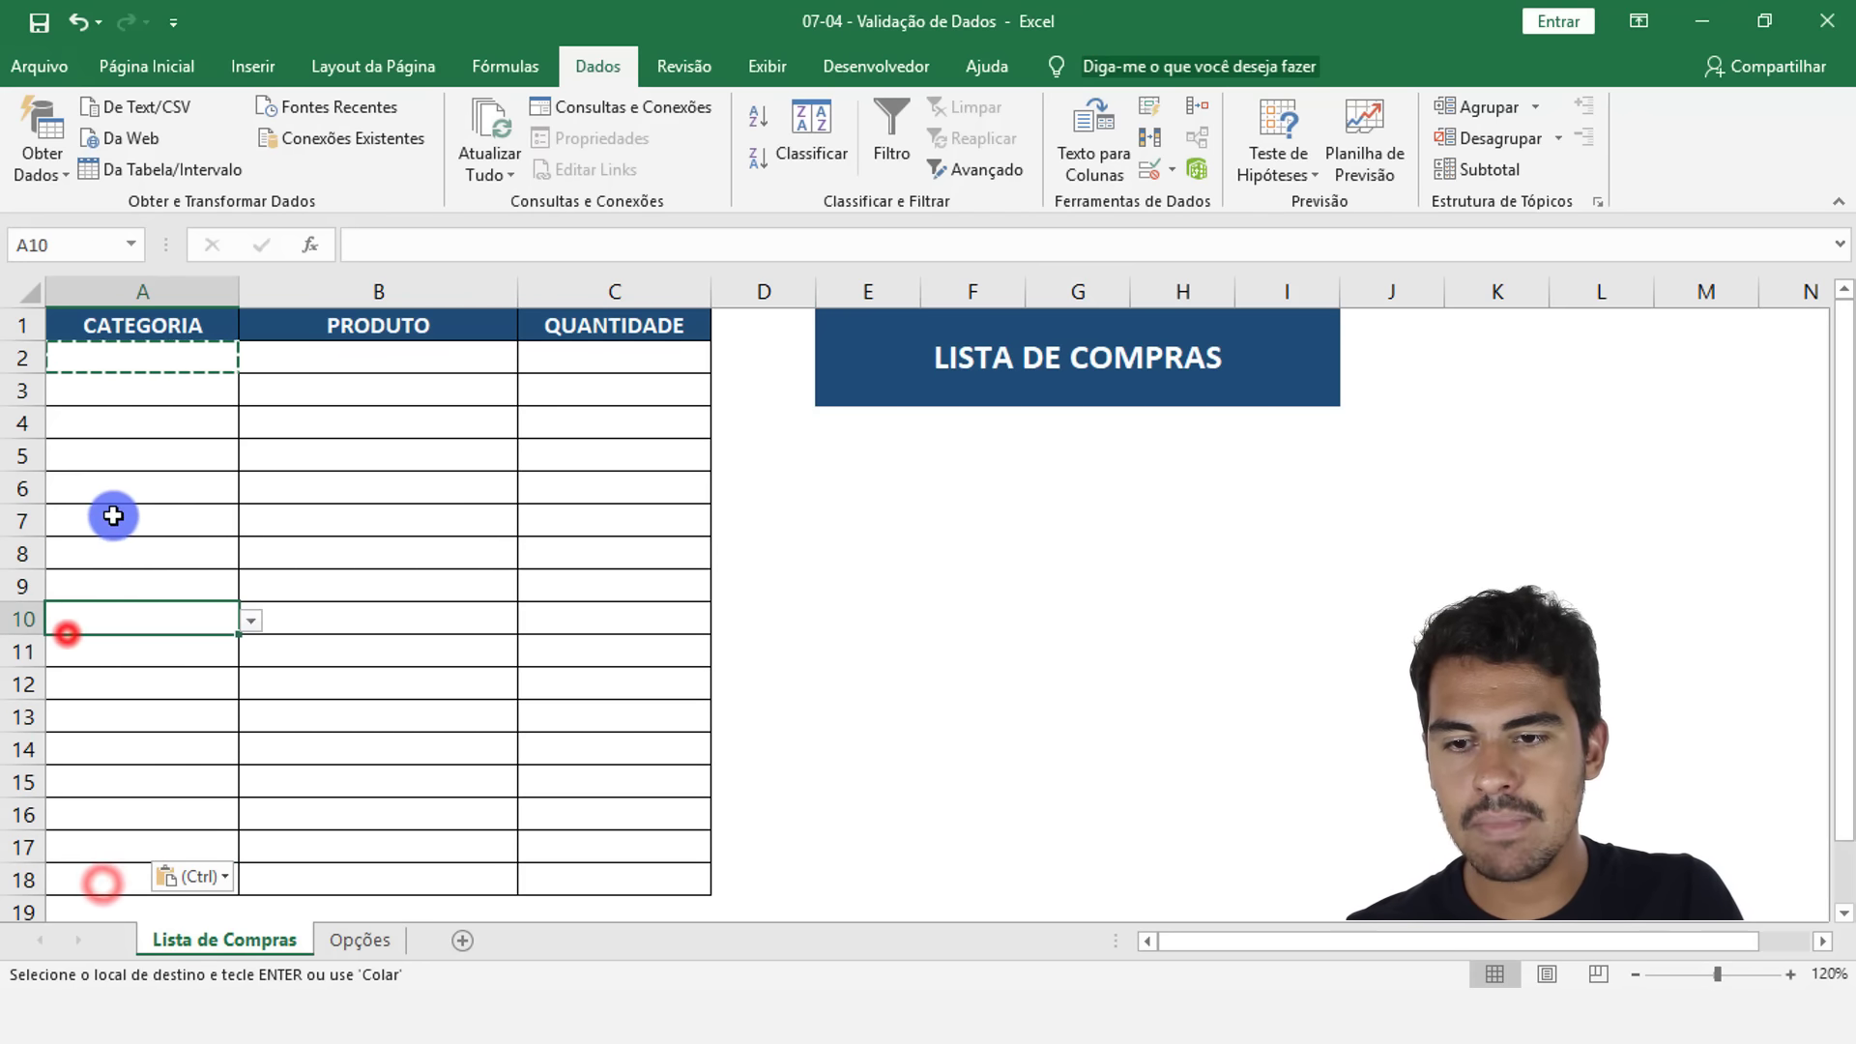
click(112, 514)
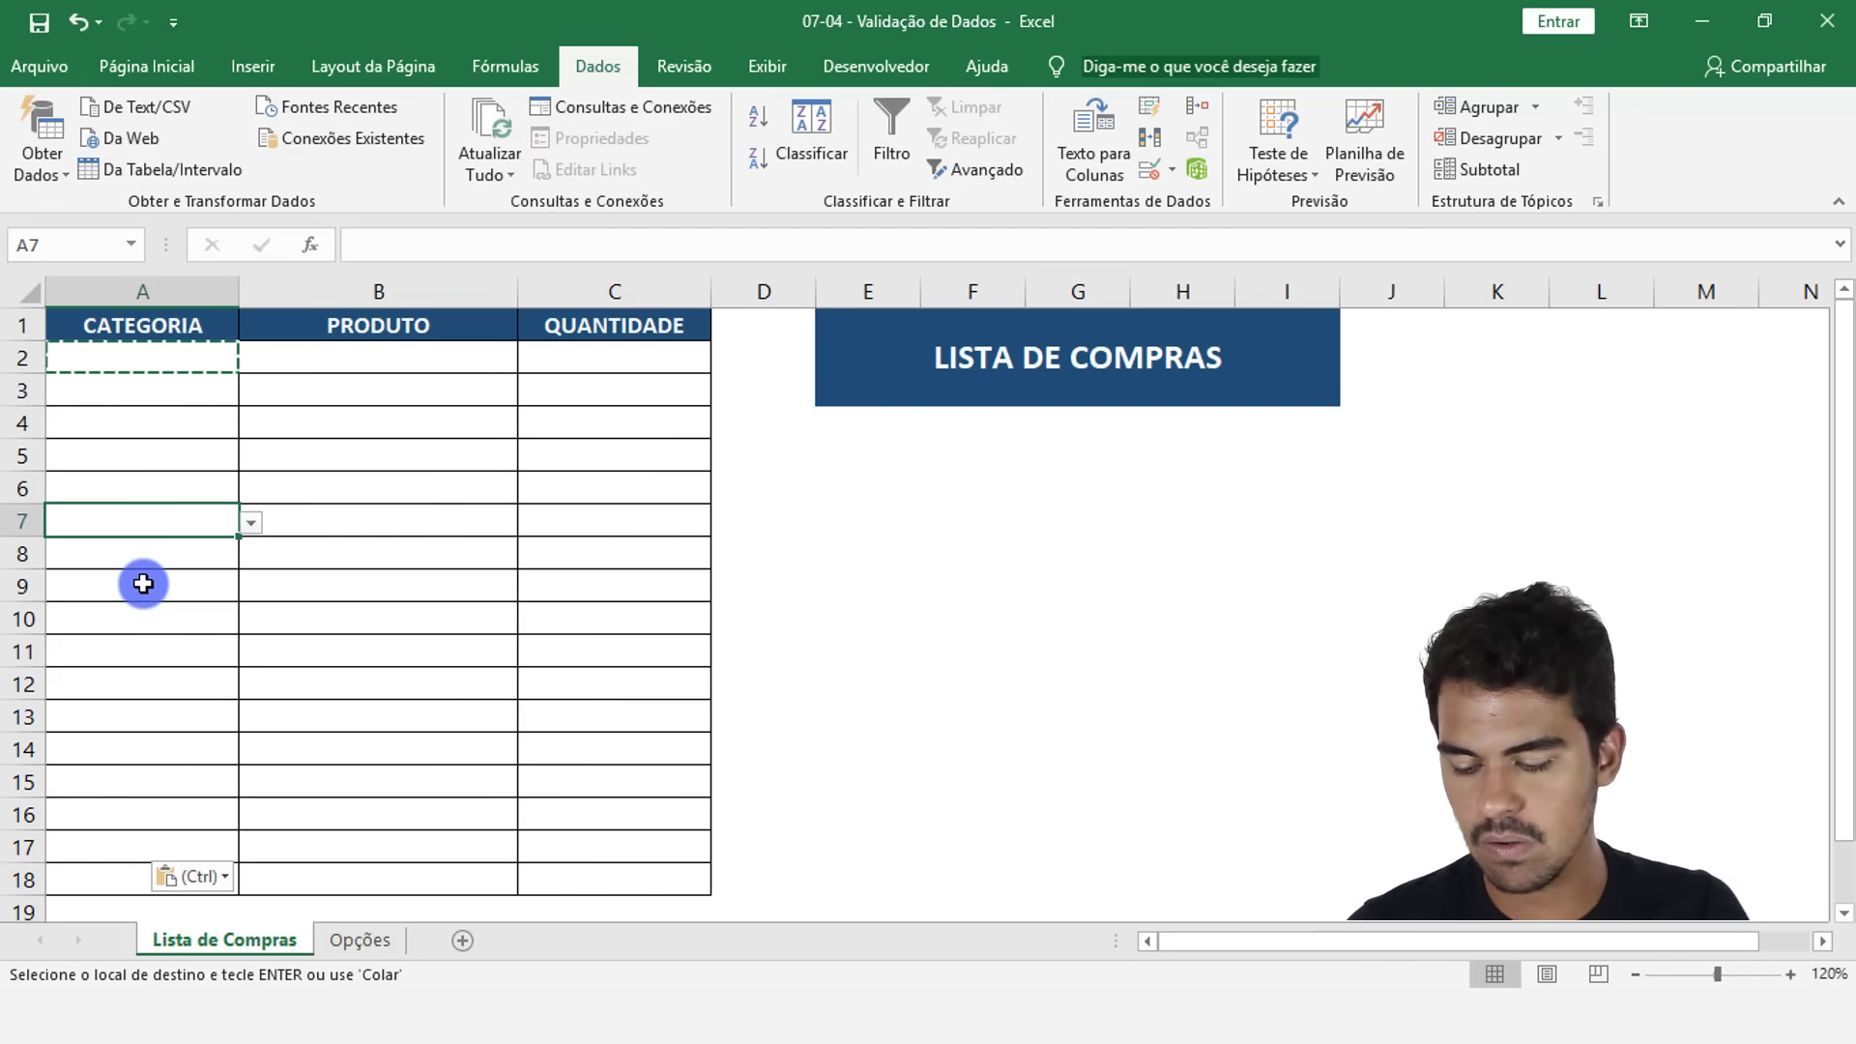
key(Escape)
Review the data validation settings of the whole range A2:A18 and accept them
click(219, 362)
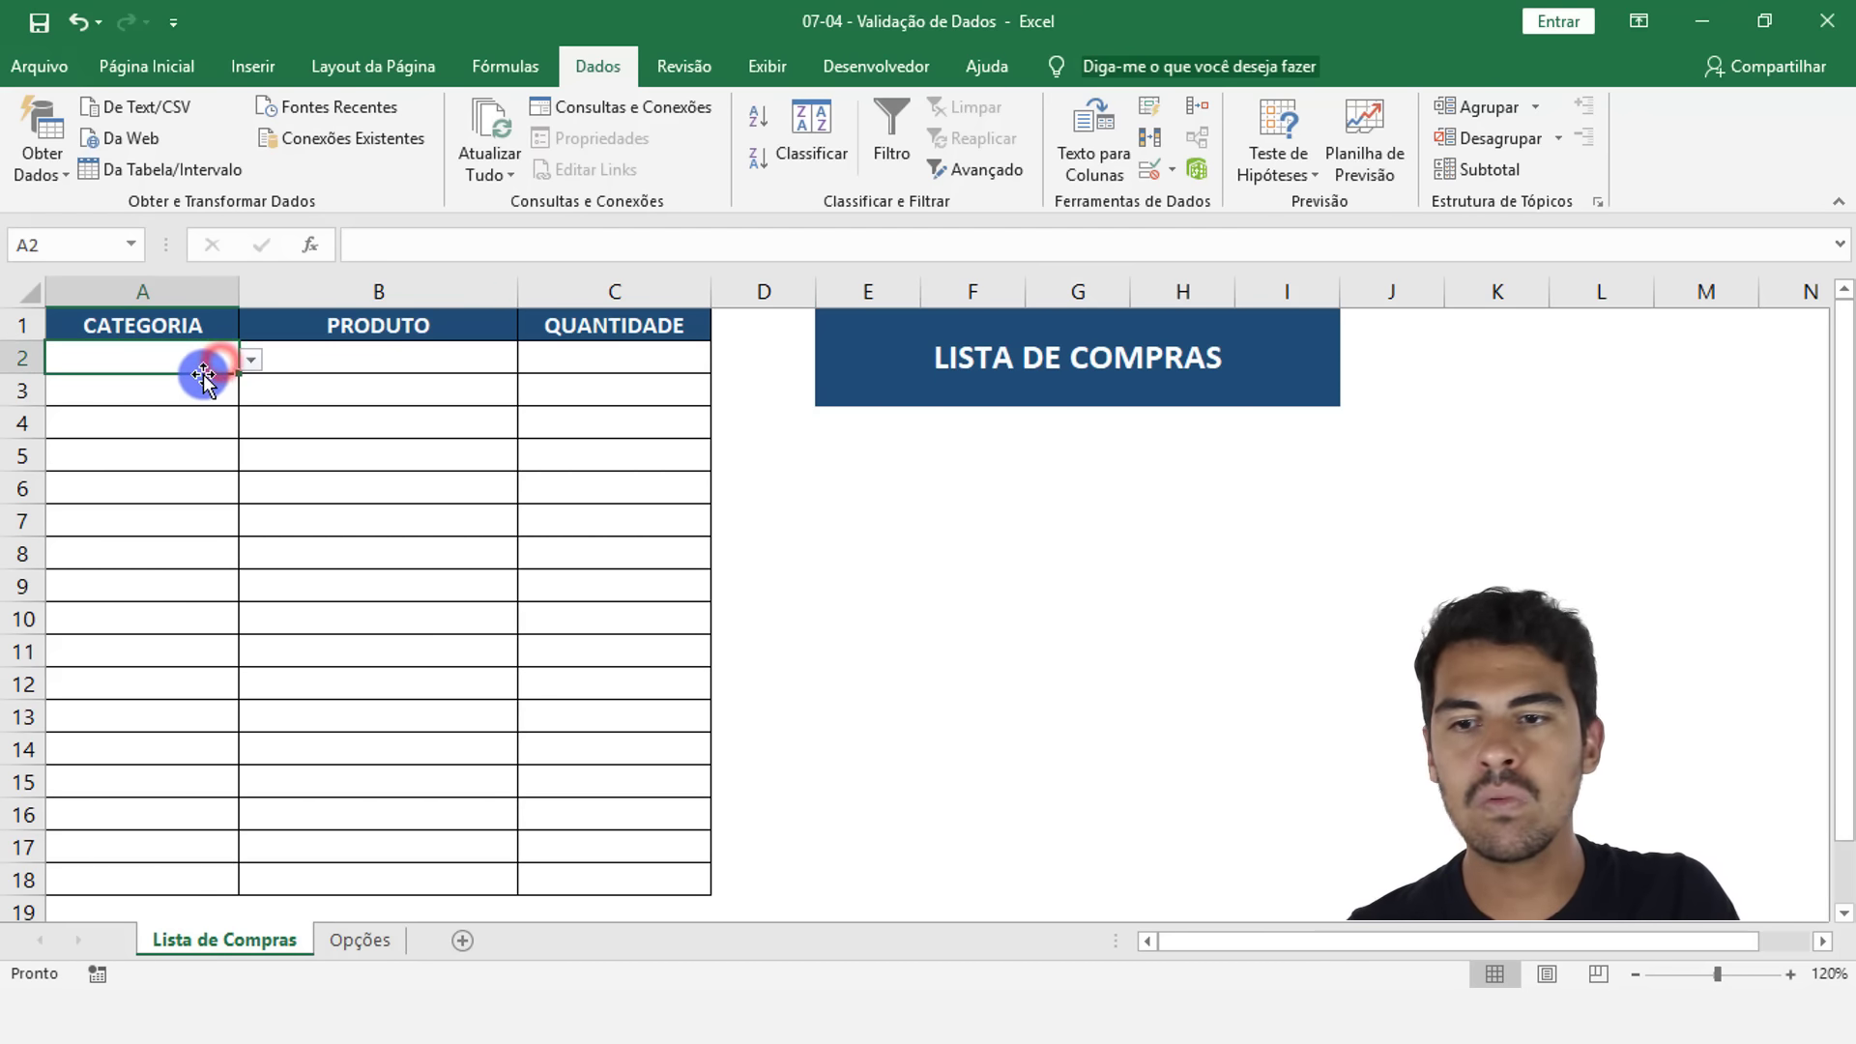
drag(199, 353, 121, 876)
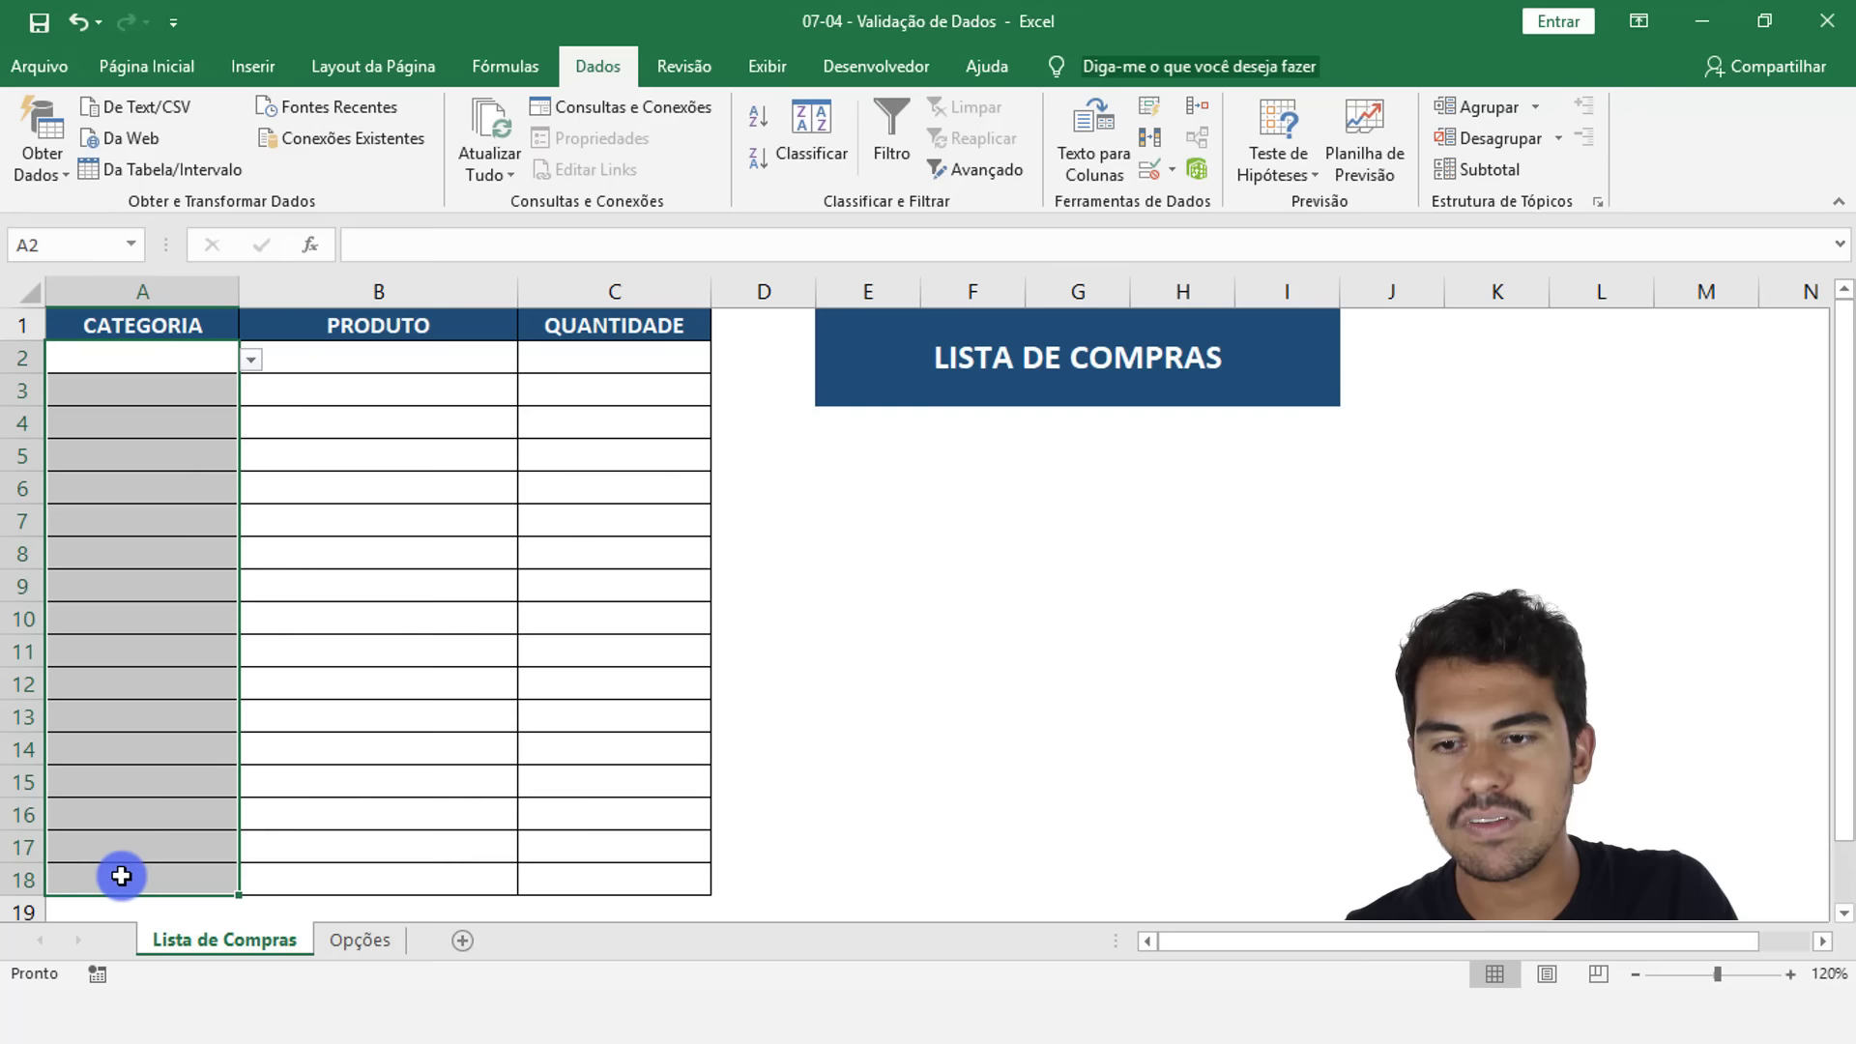
click(1146, 167)
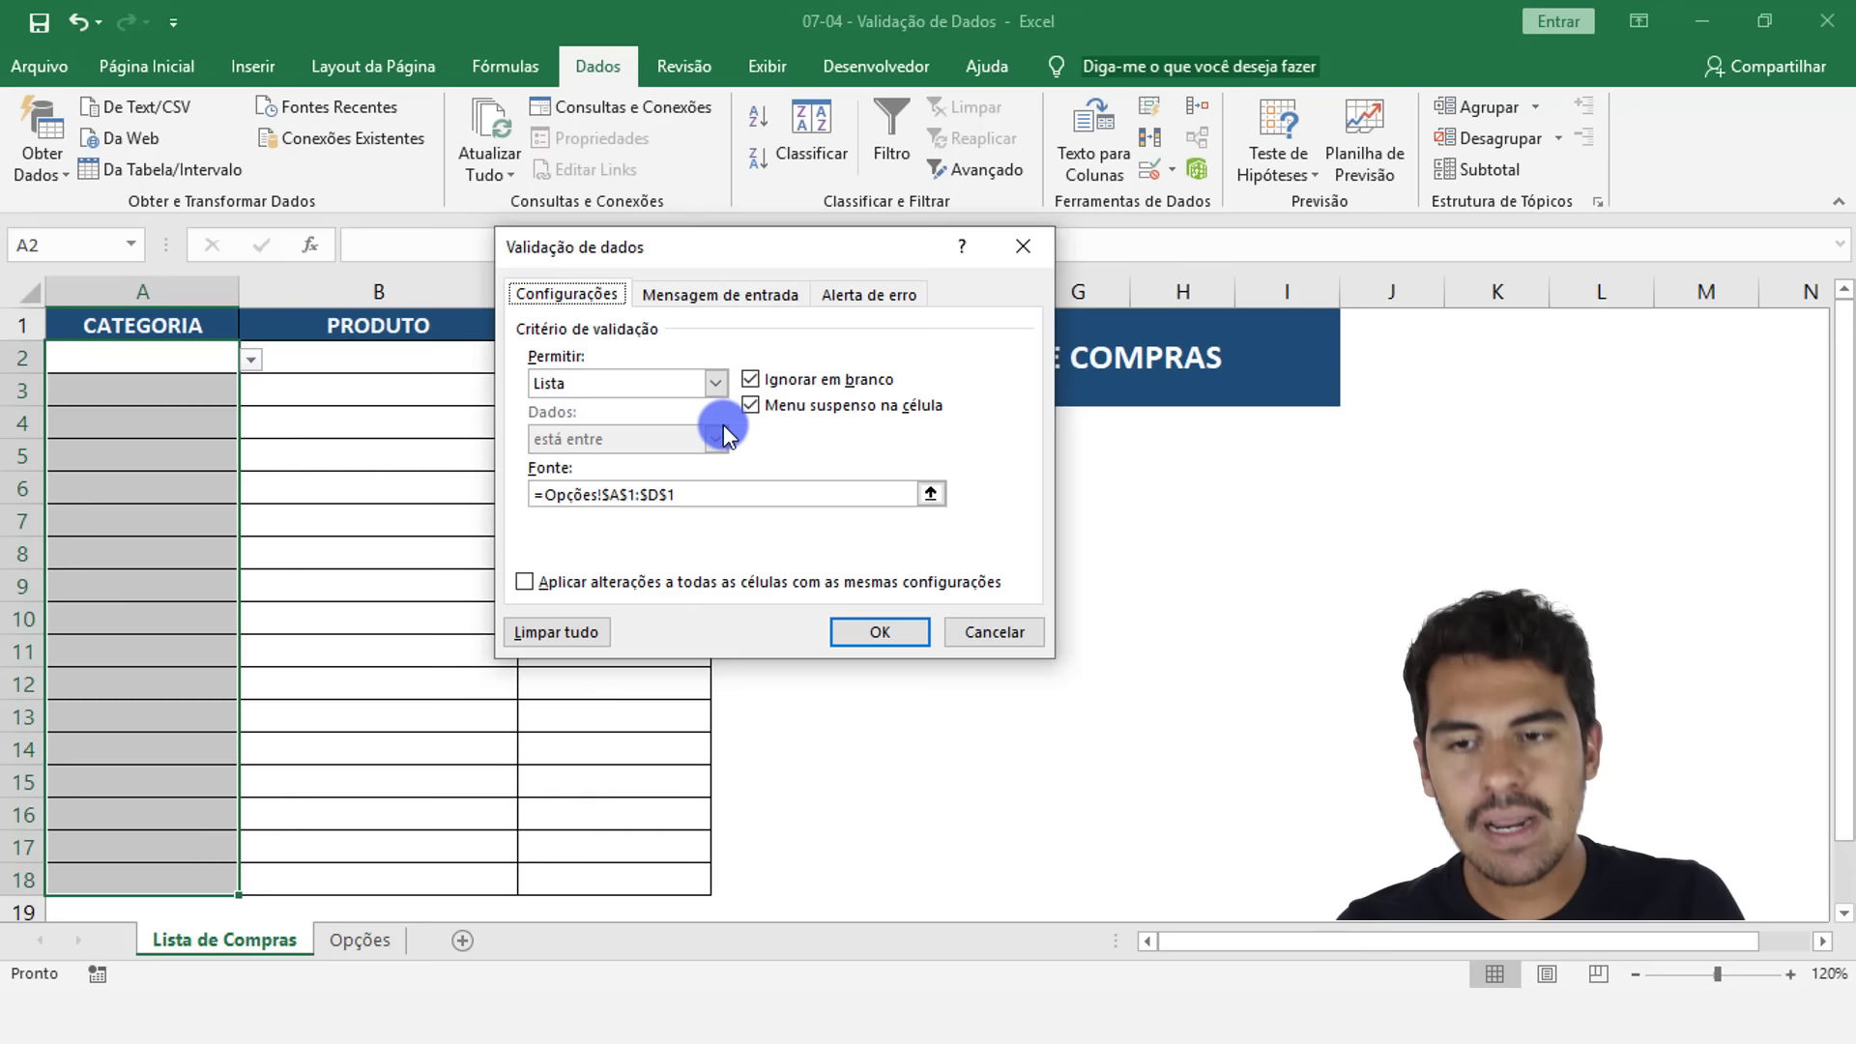
key(Return)
Check the category list in A2 and try to enter the unlisted category "Doces"
click(178, 360)
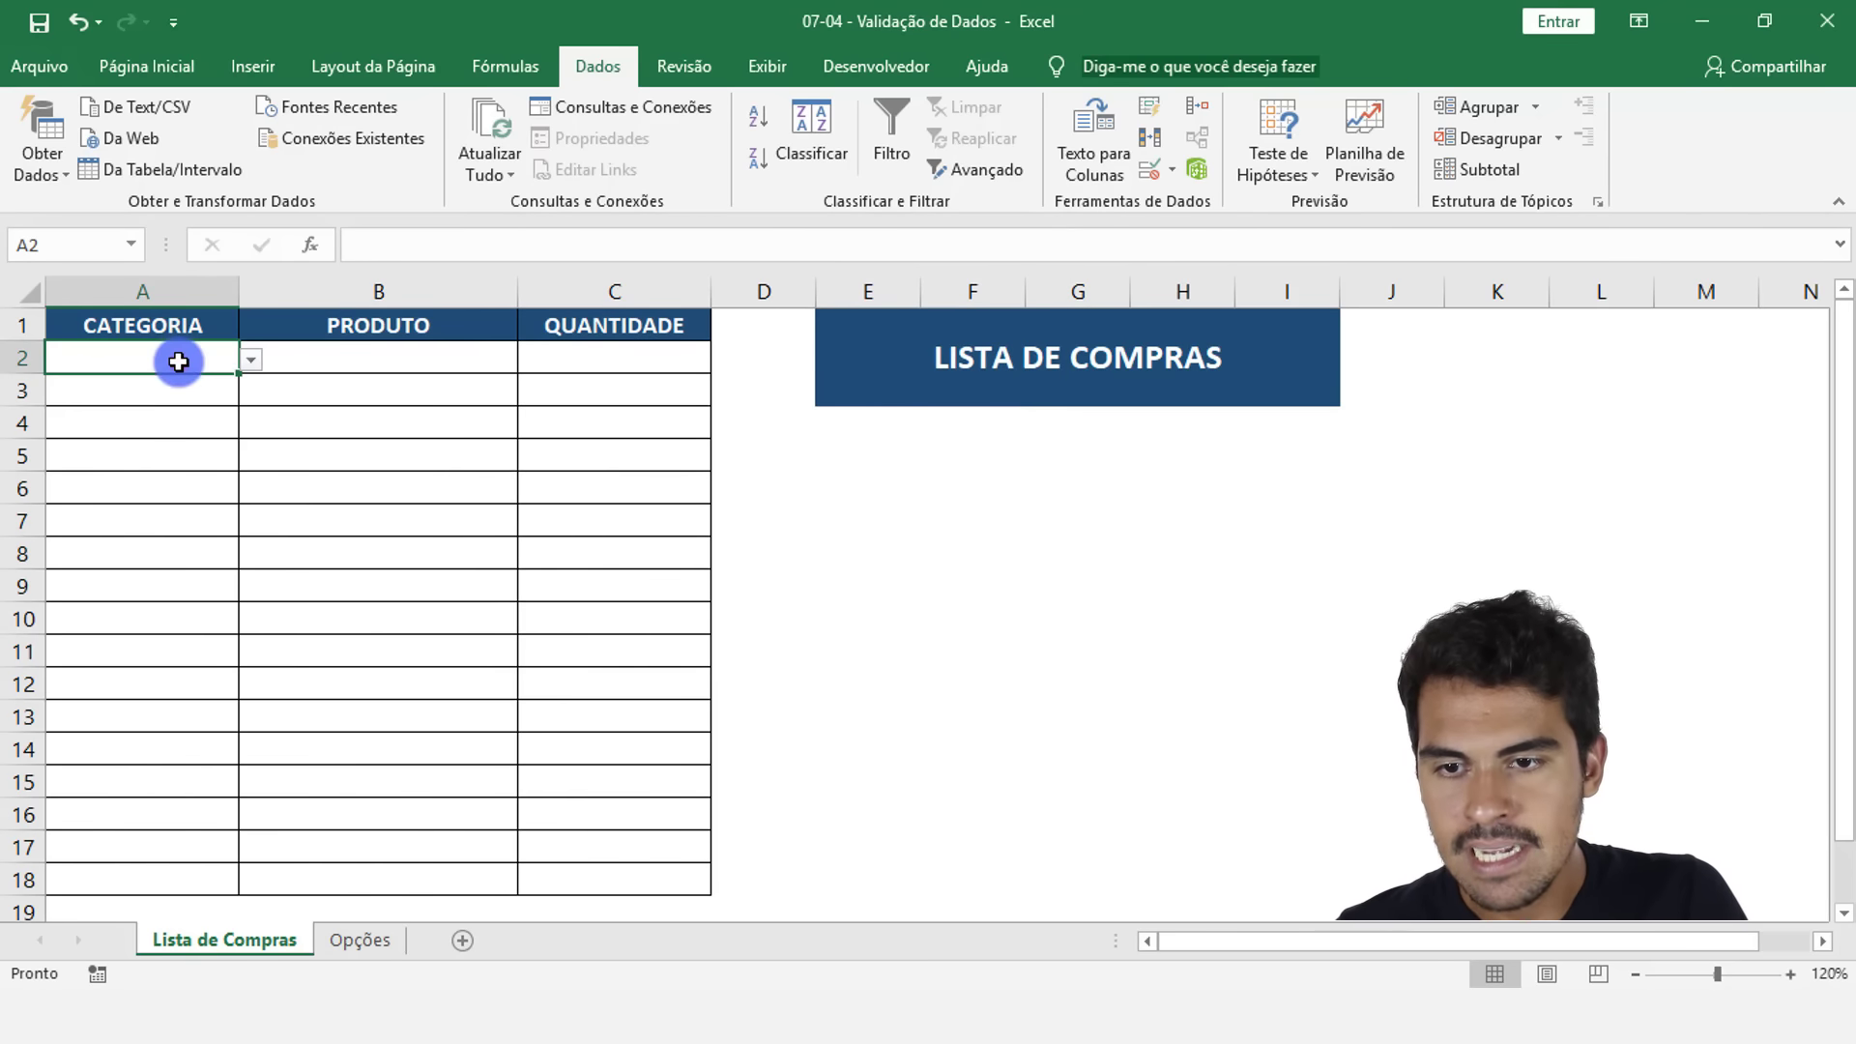
click(250, 360)
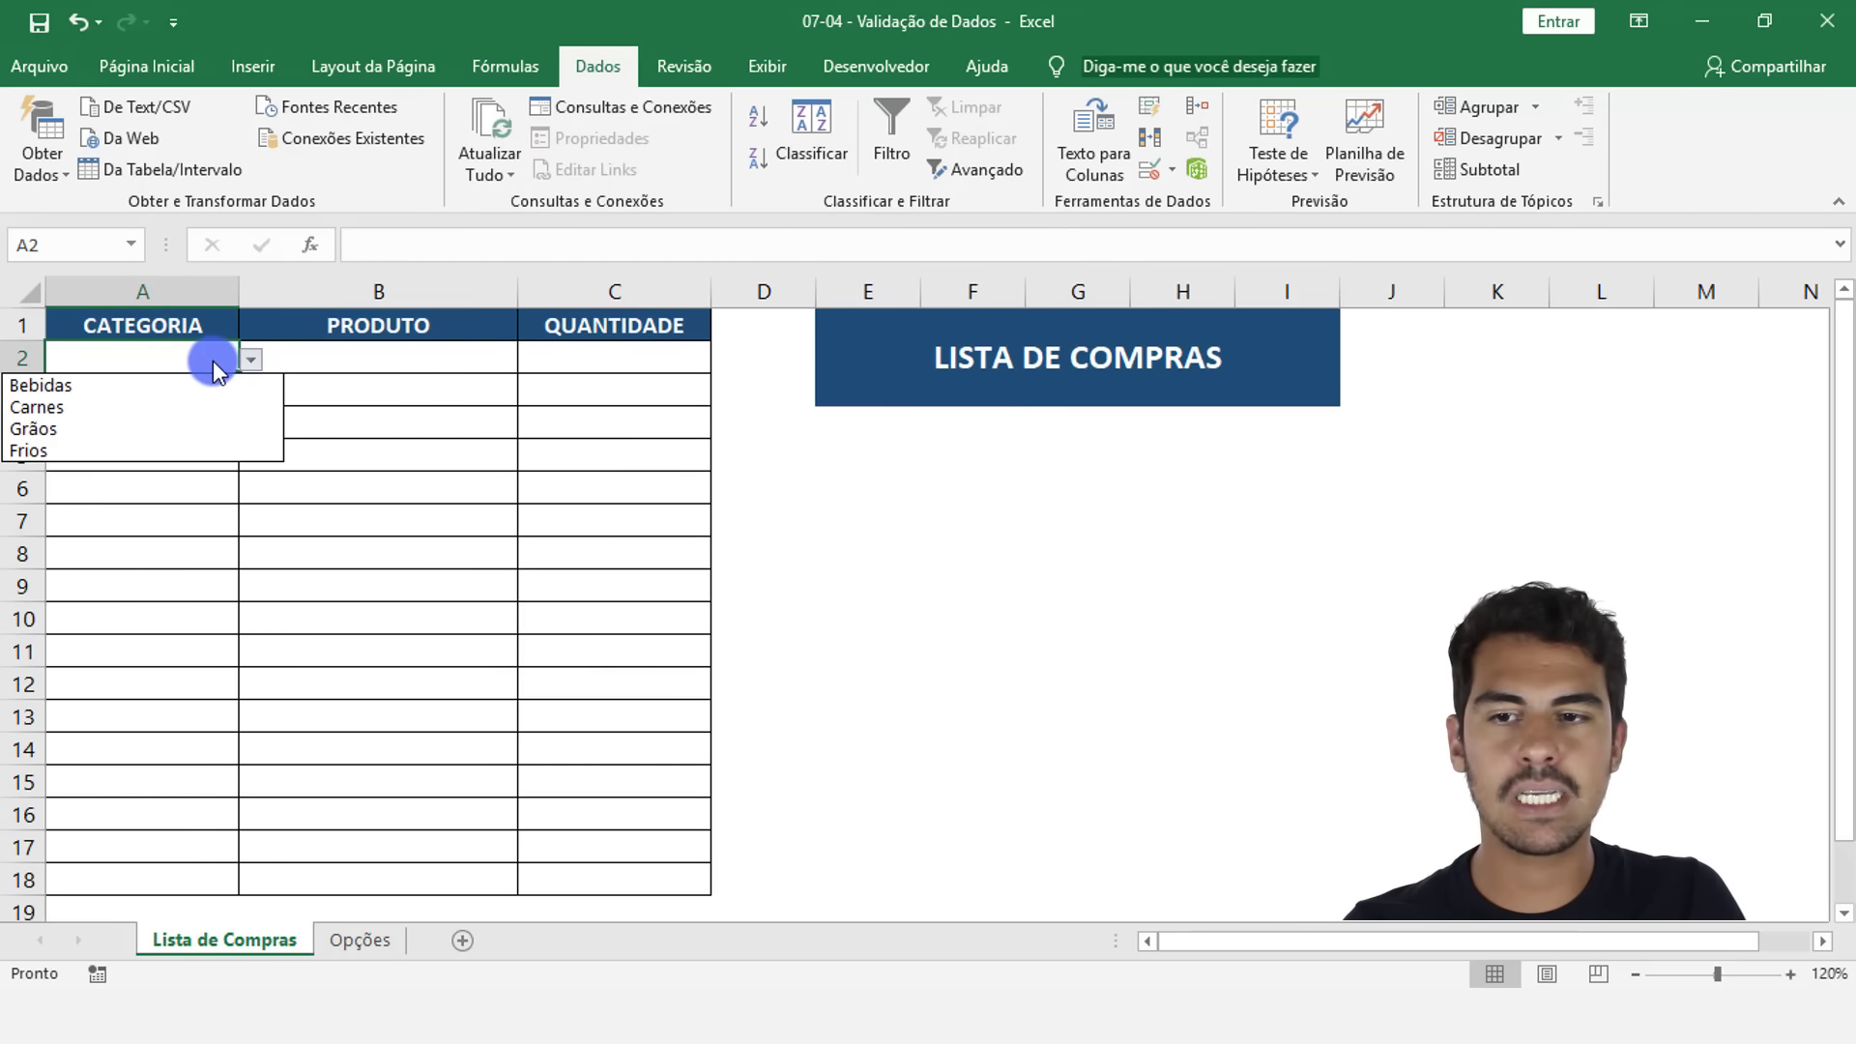
click(213, 359)
text(Doces)
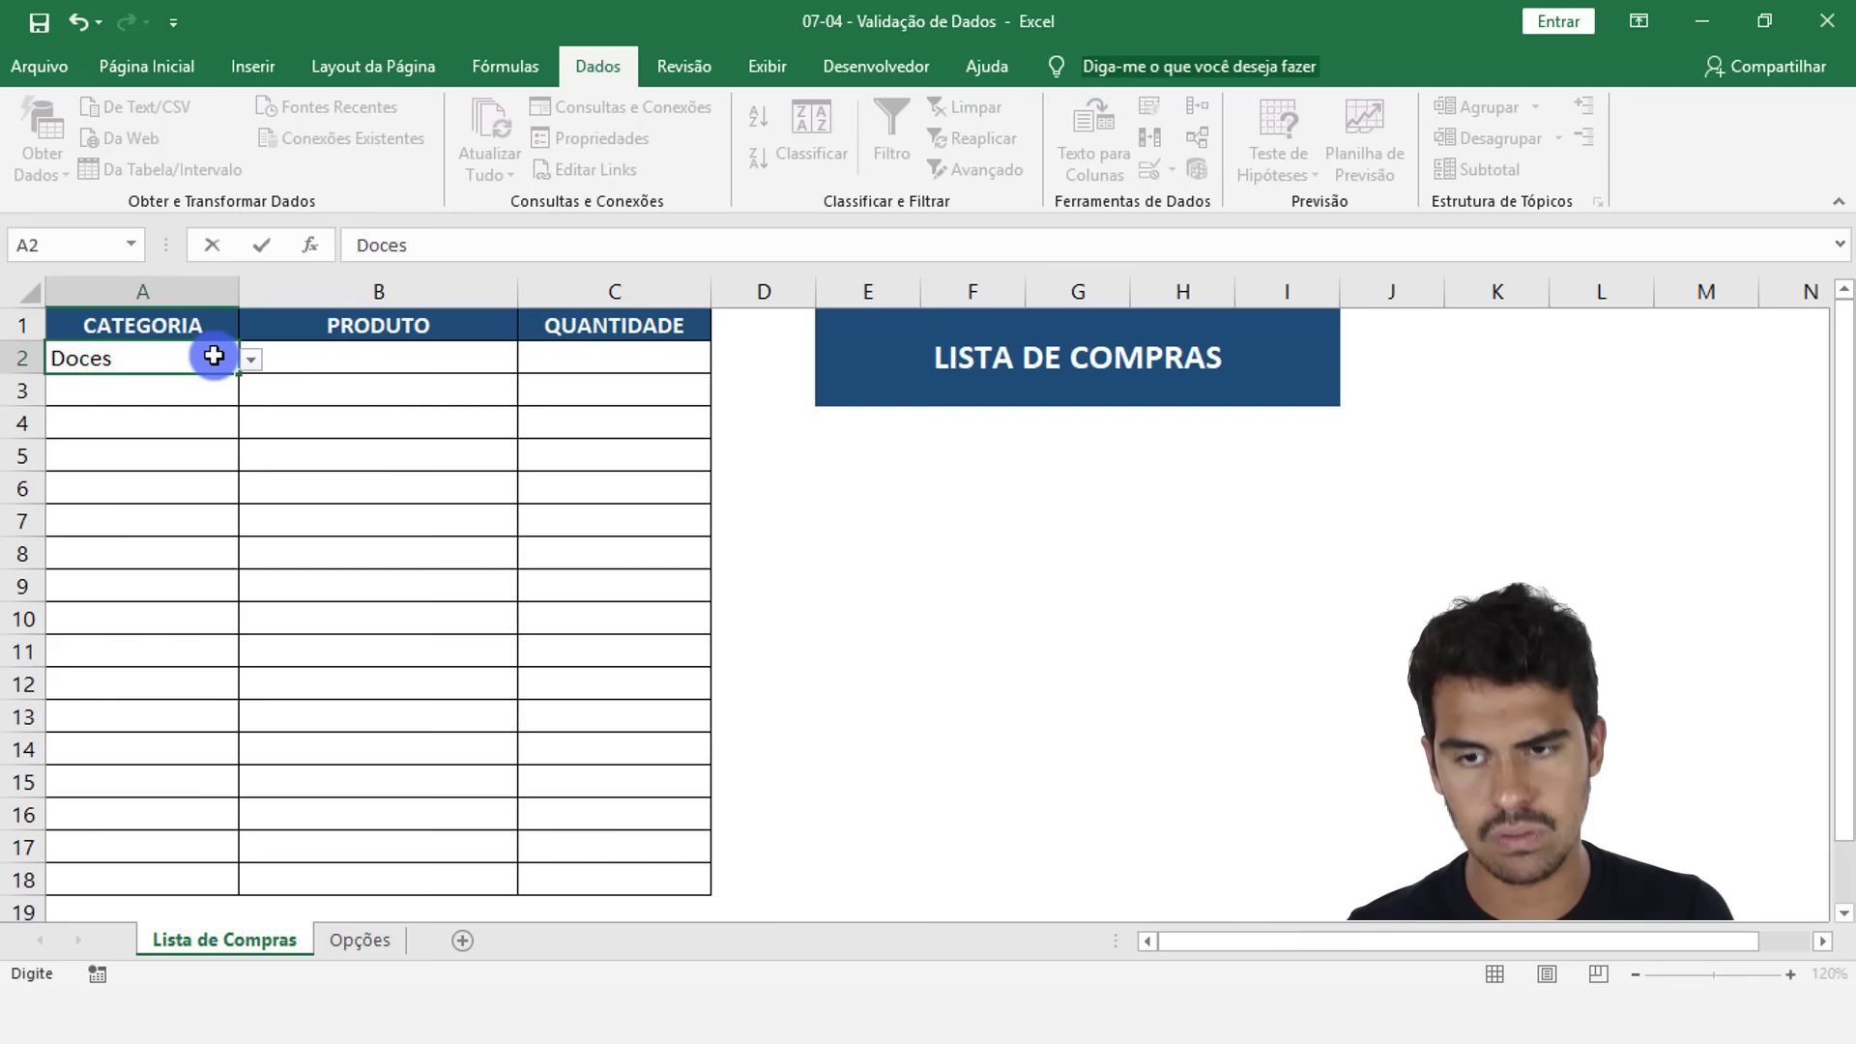
key(Return)
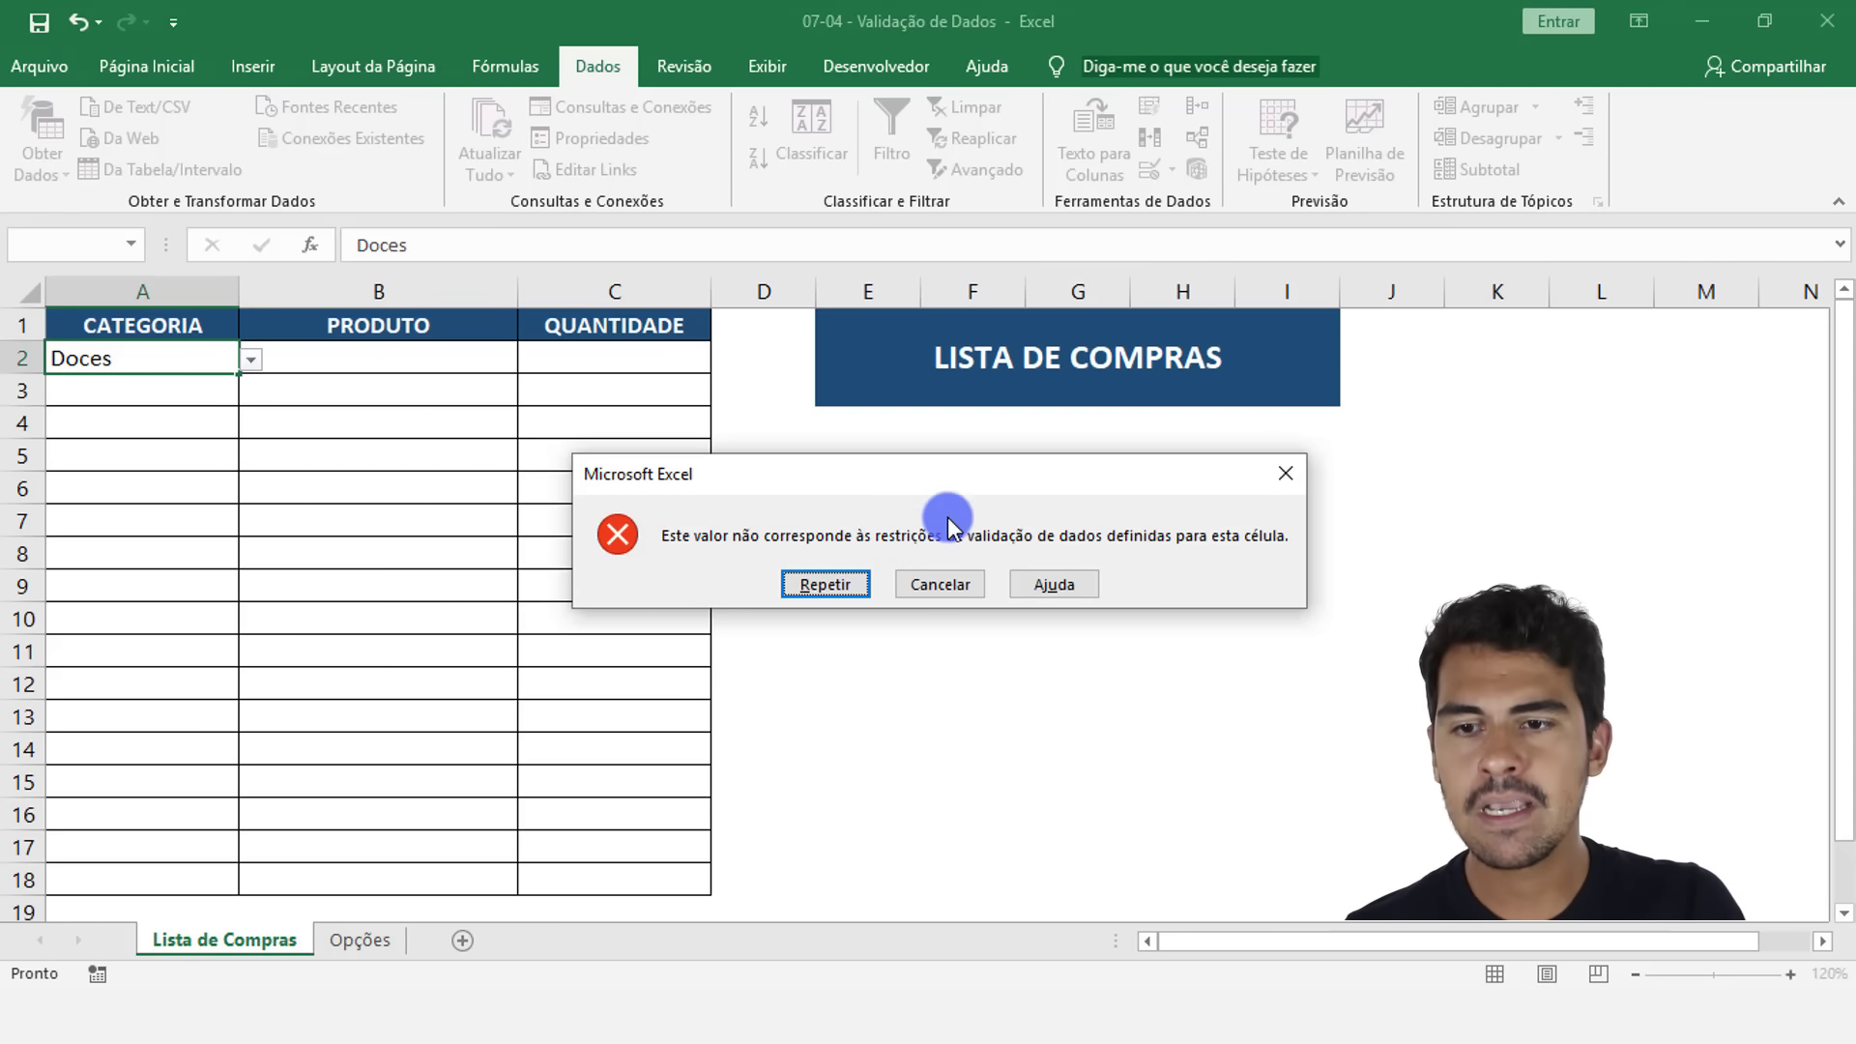
key(Escape)
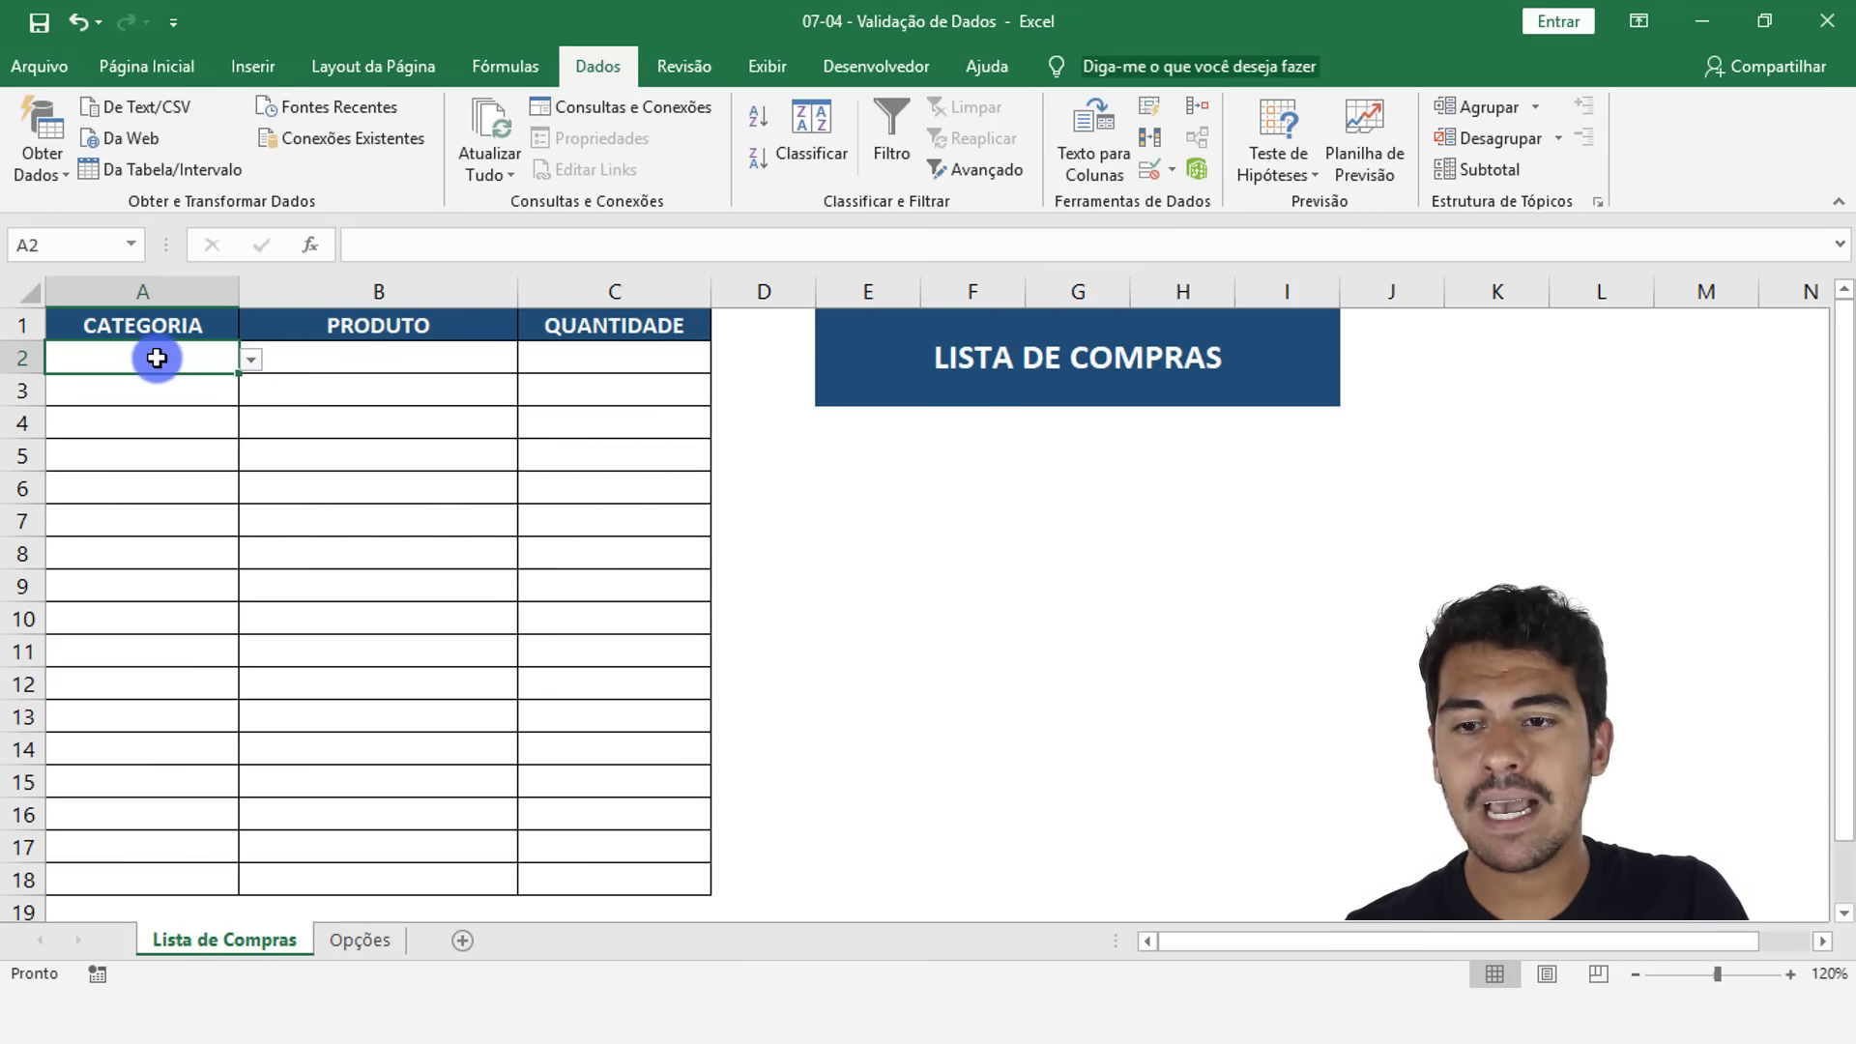
Select the CATEGORIA cells A2:A18 and step through them within the selection
drag(157, 354, 126, 882)
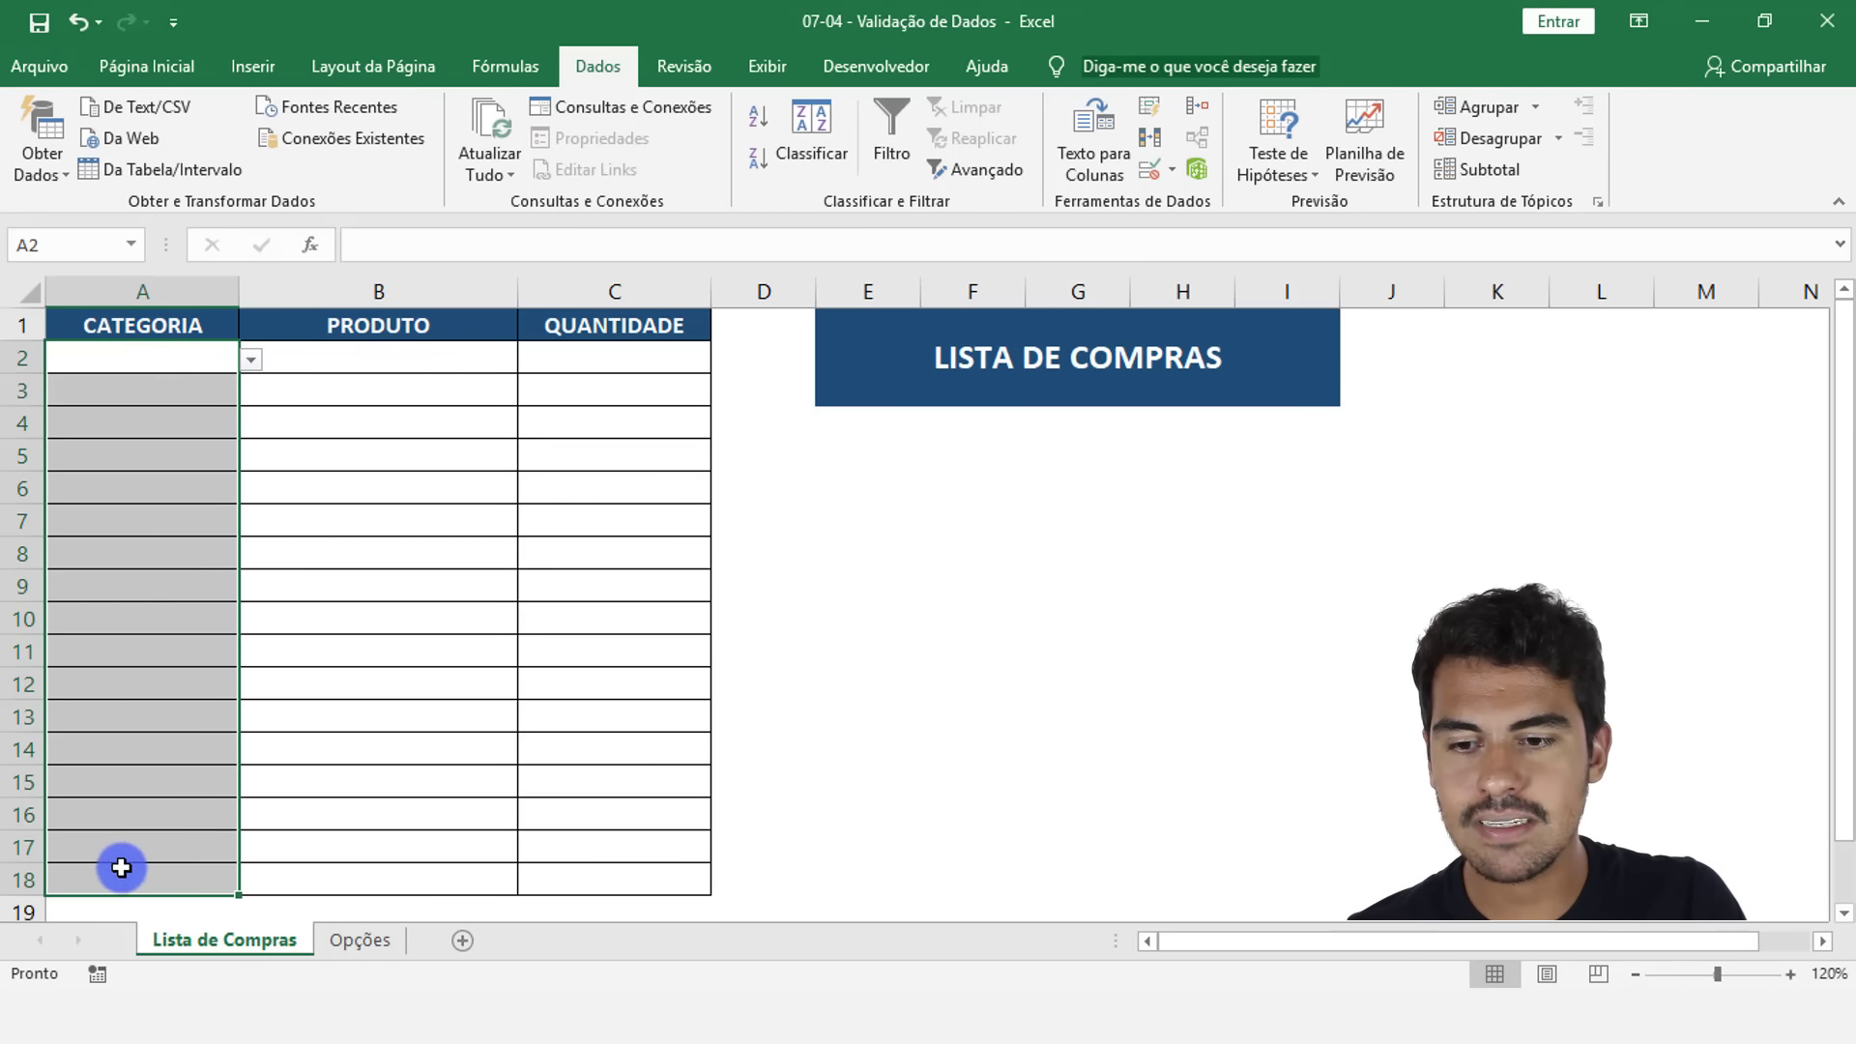
key(Return)
key(Return)
key(Return)
key(Return)
key(Return)
key(Return)
key(Return)
key(Return)
key(Return)
key(Return)
key(Return)
key(Return)
key(Return)
key(Return)
key(Return)
key(Return)
key(Return)
key(Return)
key(Return)
key(Return)
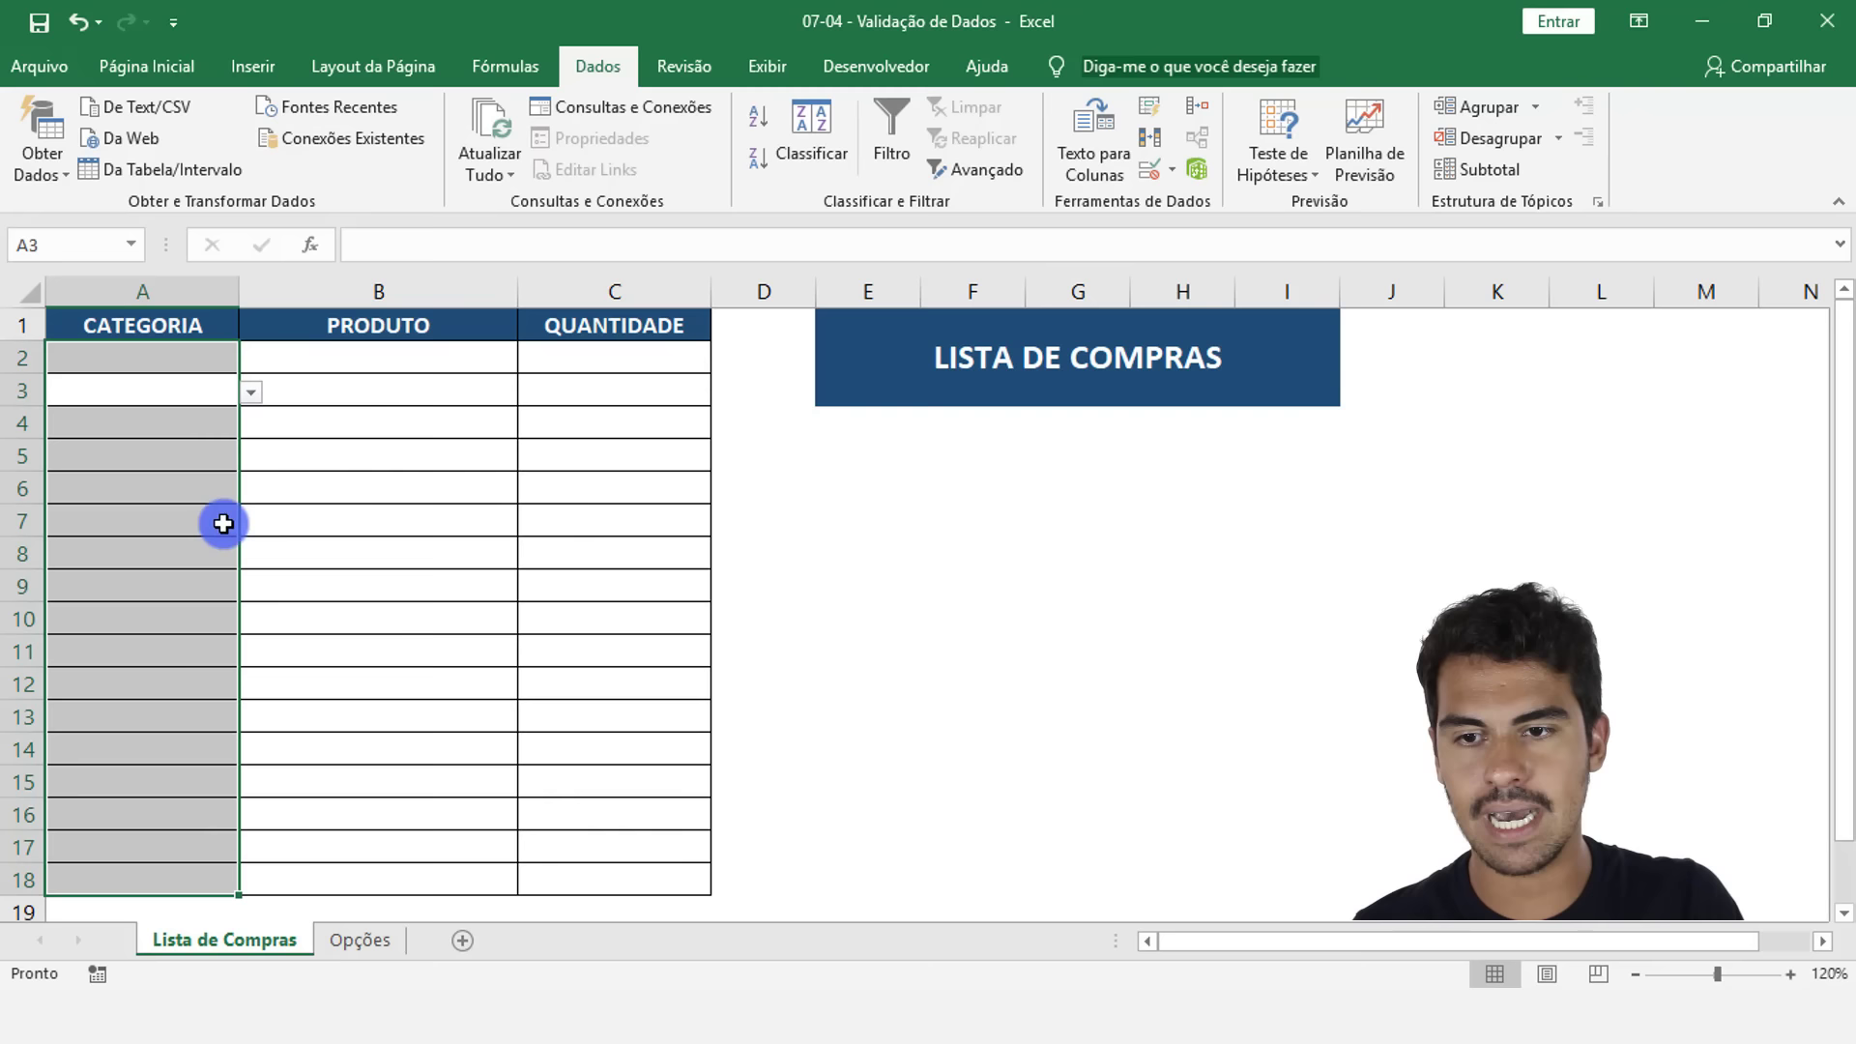
key(Return)
key(Return)
key(Return)
key(Return)
key(Return)
key(Return)
key(Return)
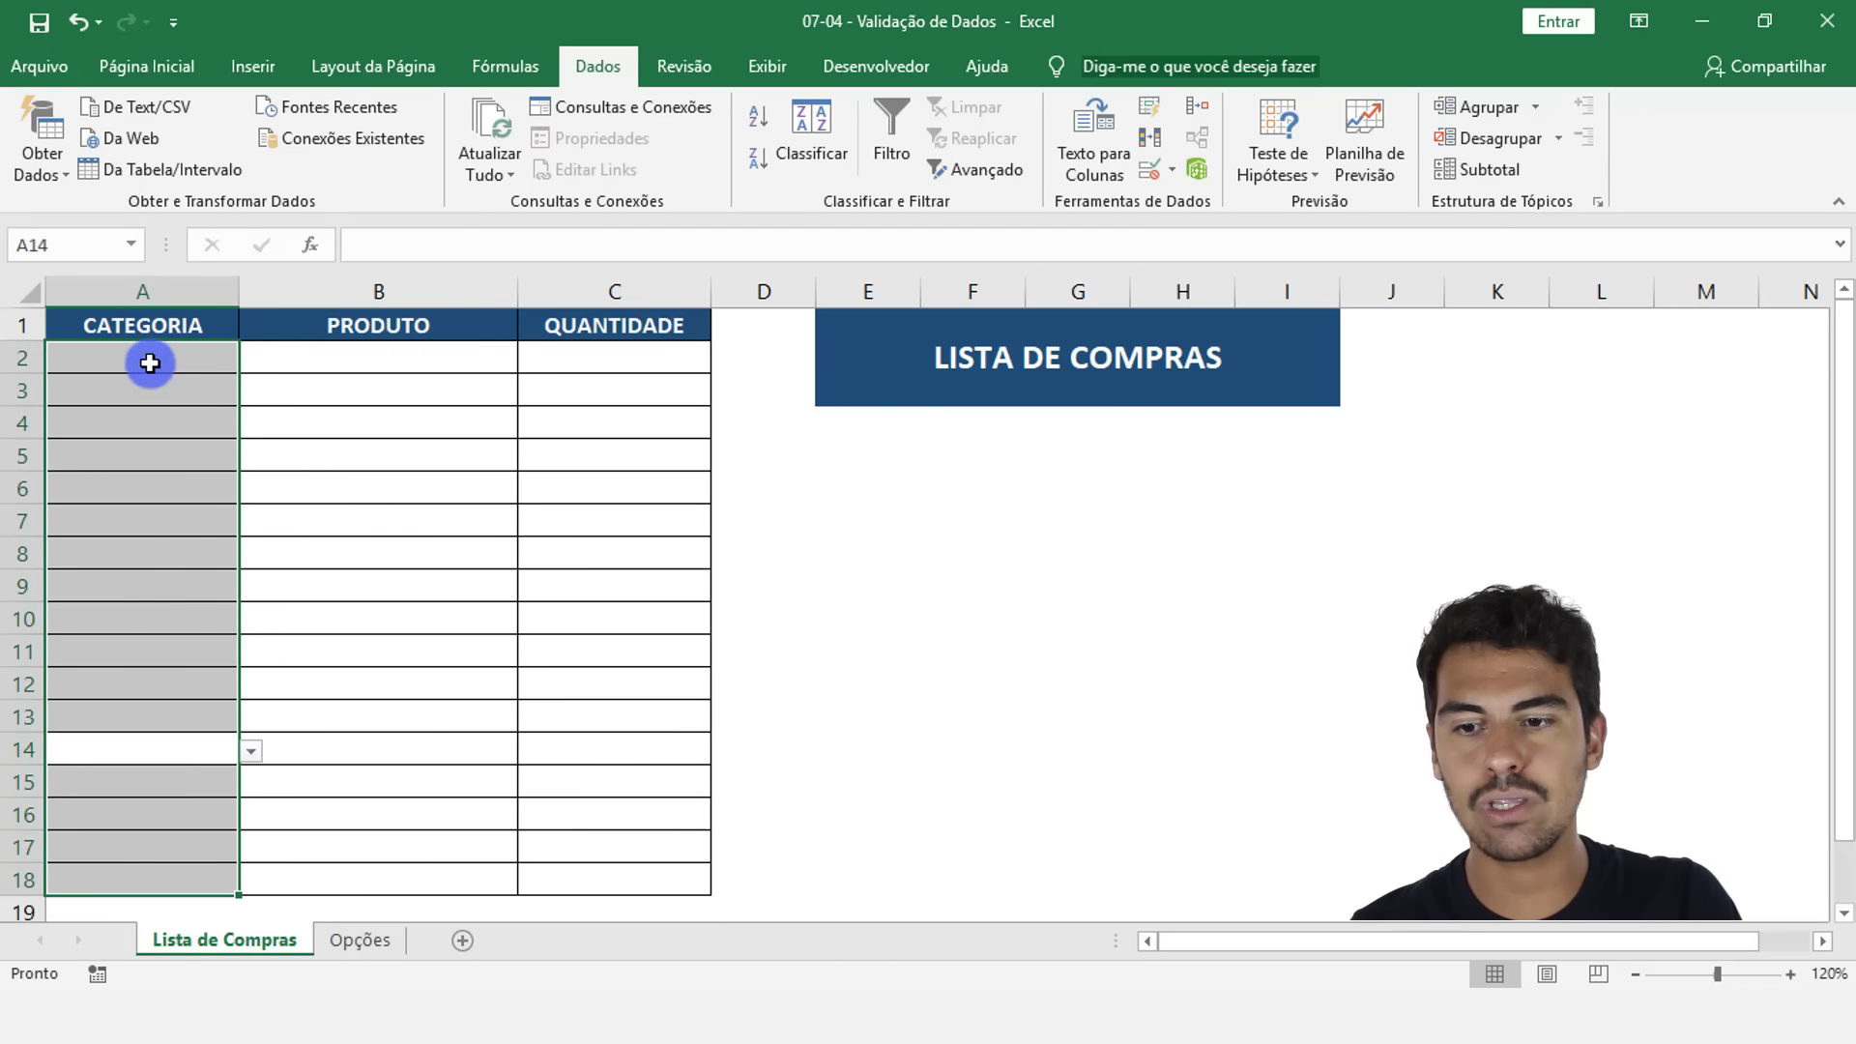
Open the data validation of A2:A18 and give its error alert the title "Prezado Amigo(a),"
click(1151, 180)
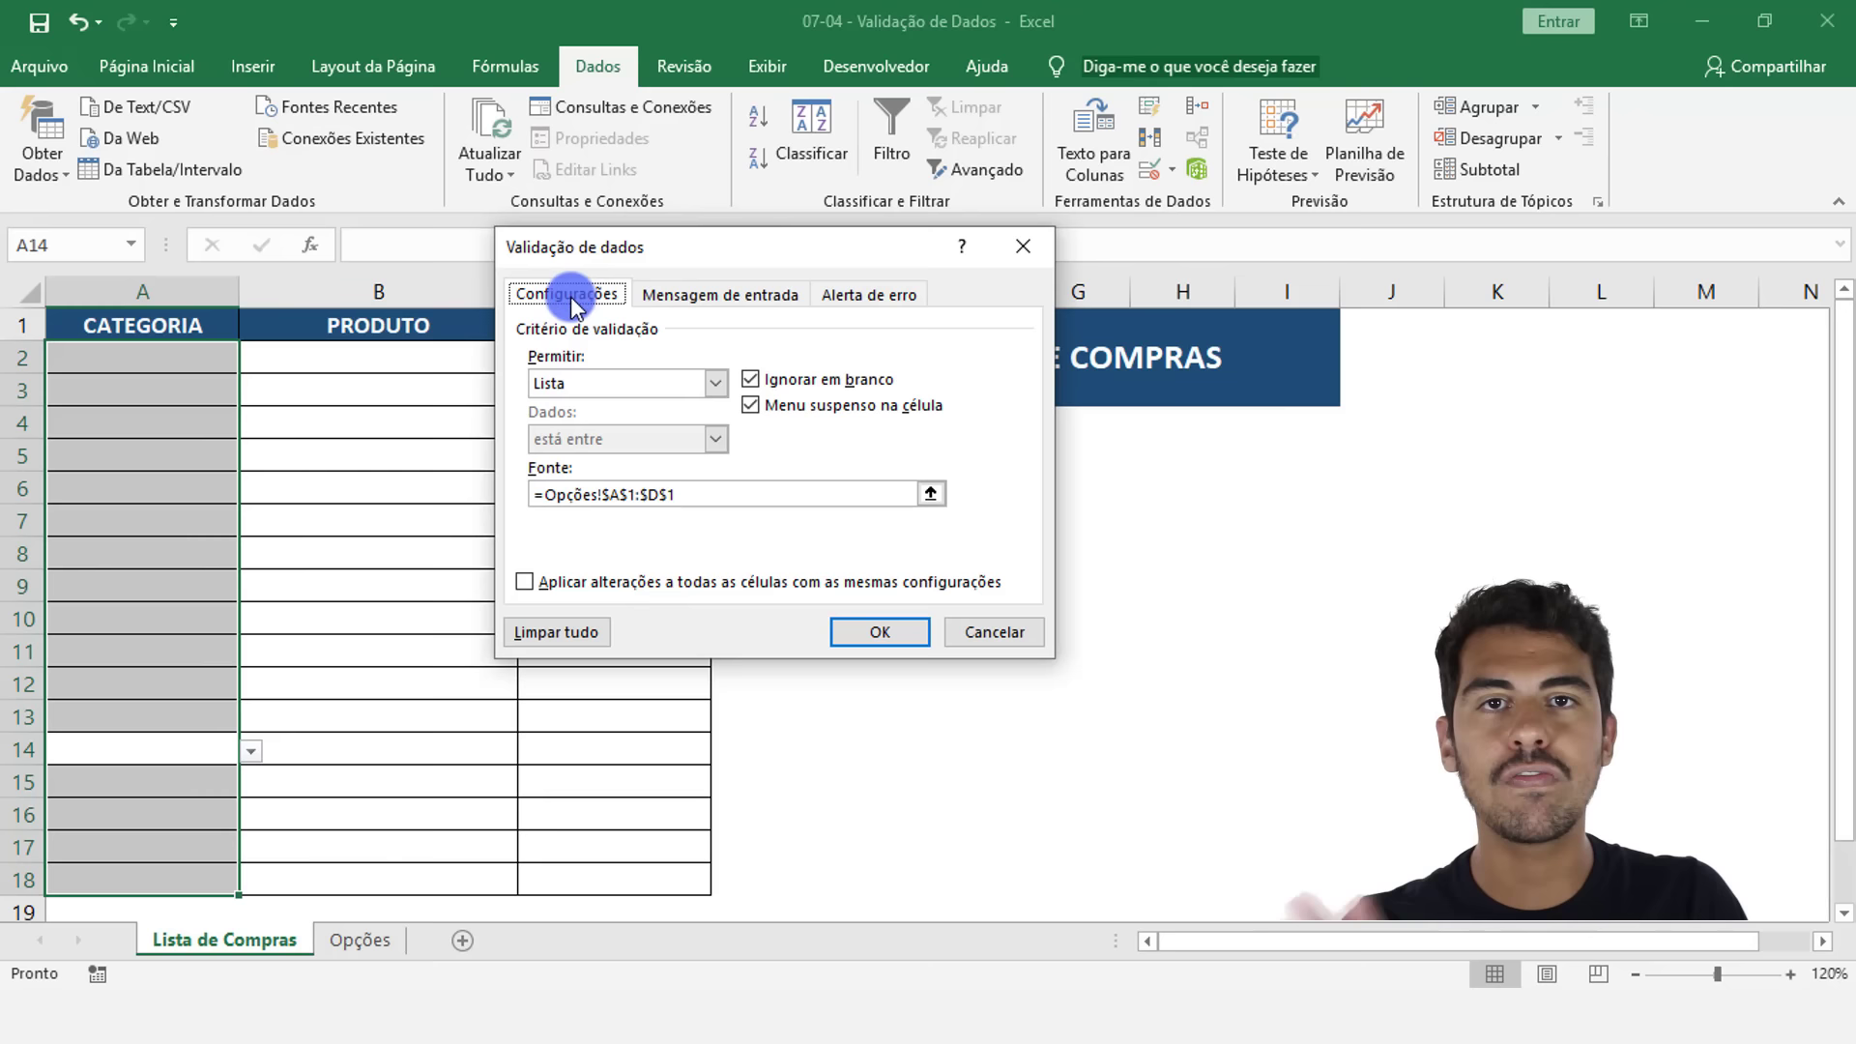
click(892, 305)
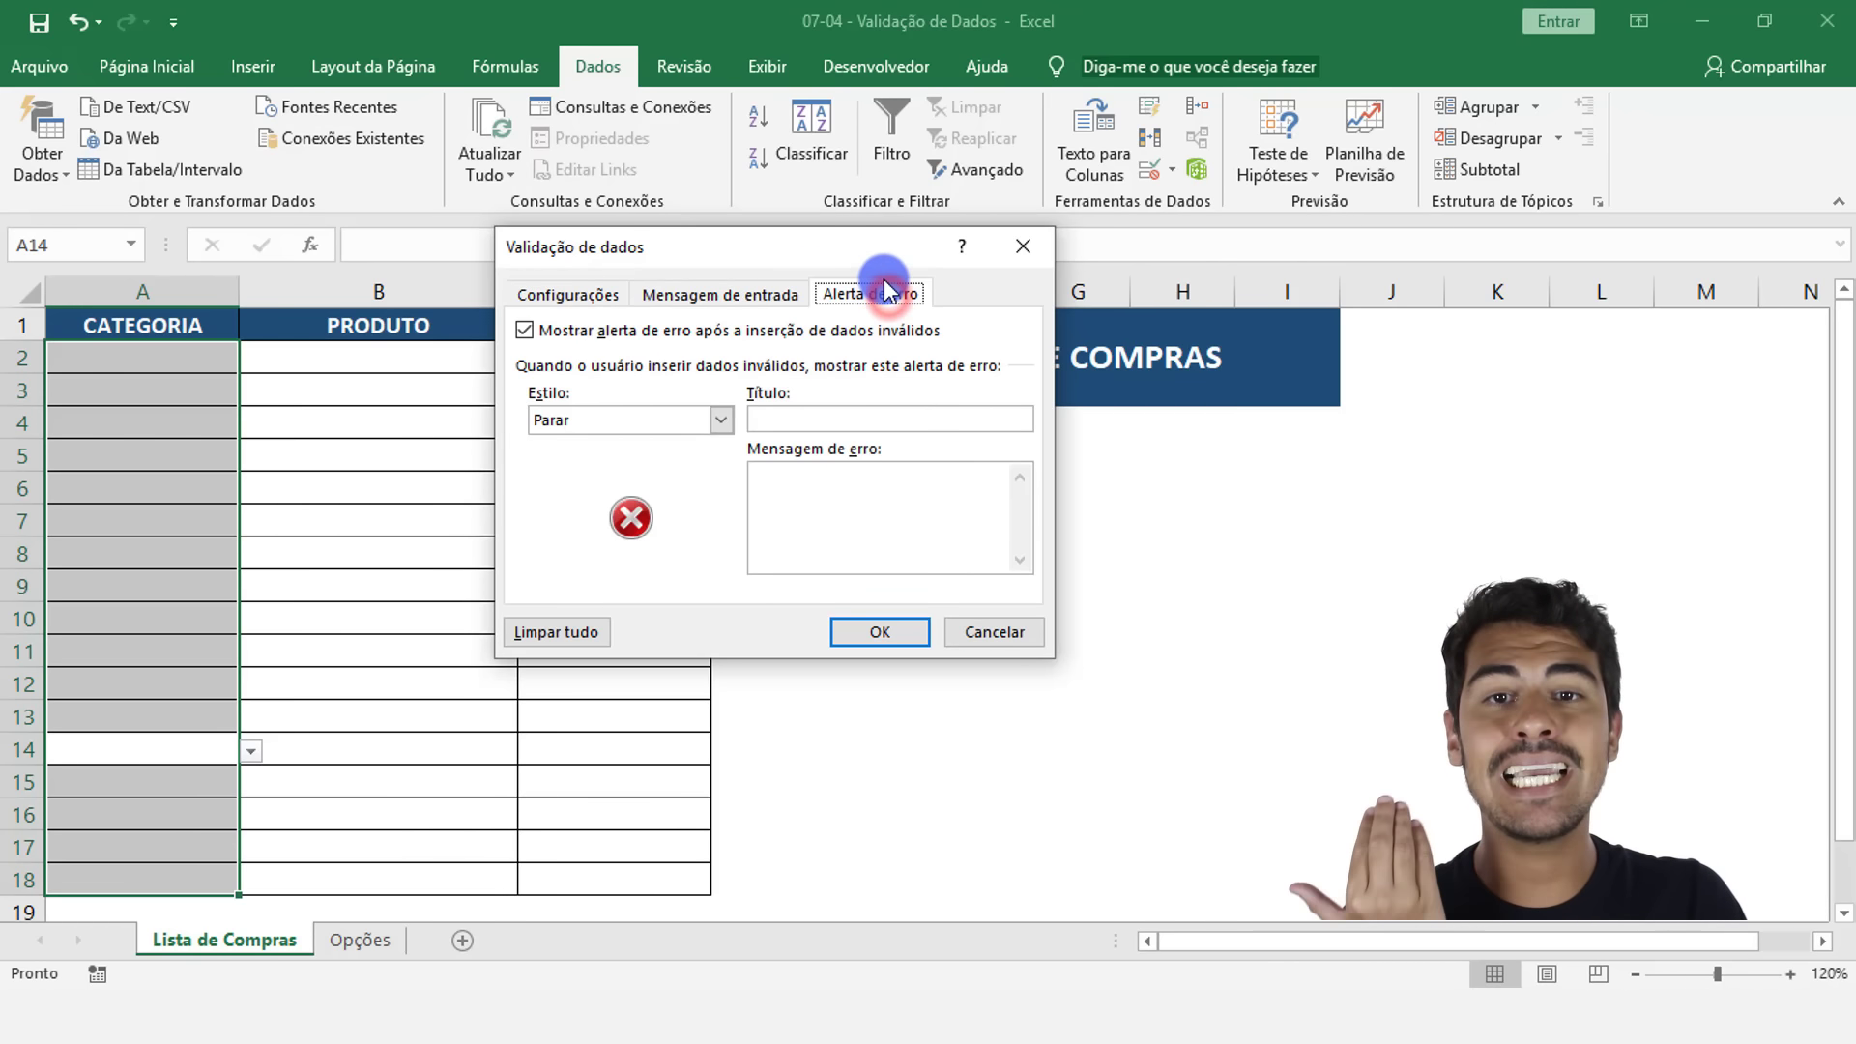
click(817, 426)
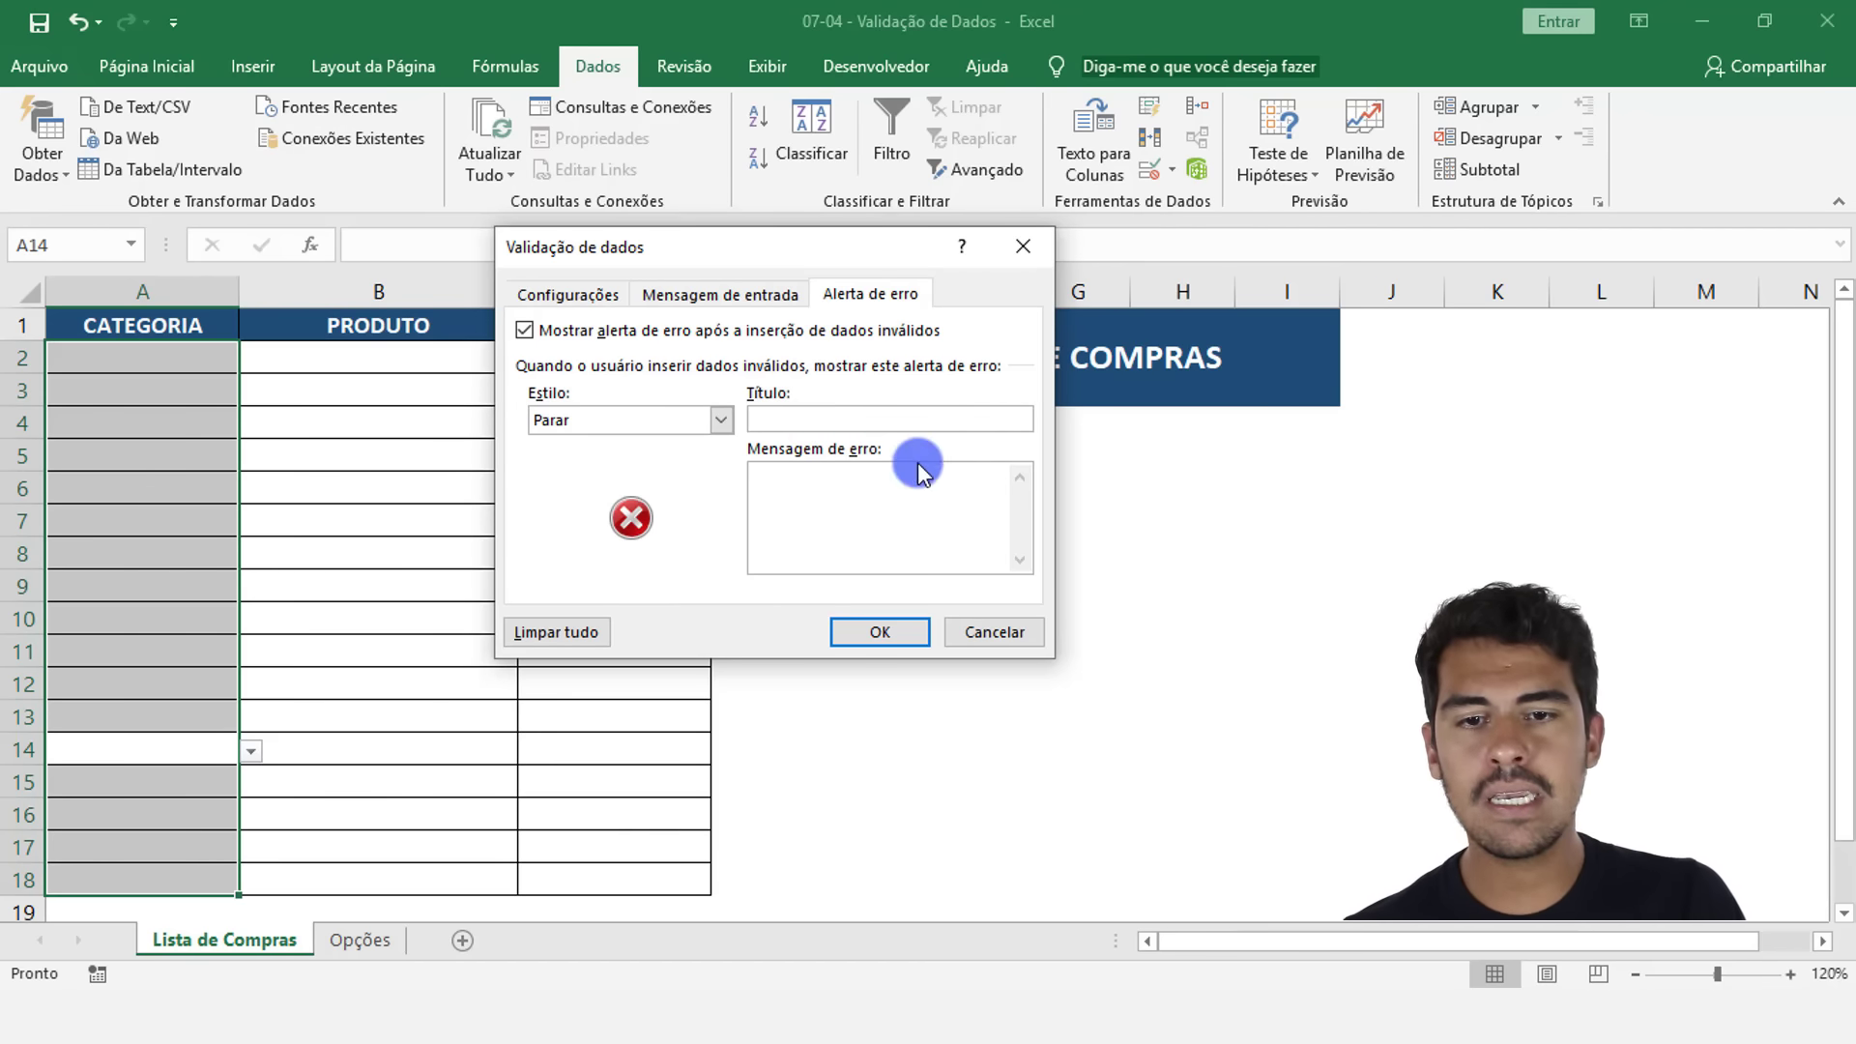
click(809, 529)
click(863, 413)
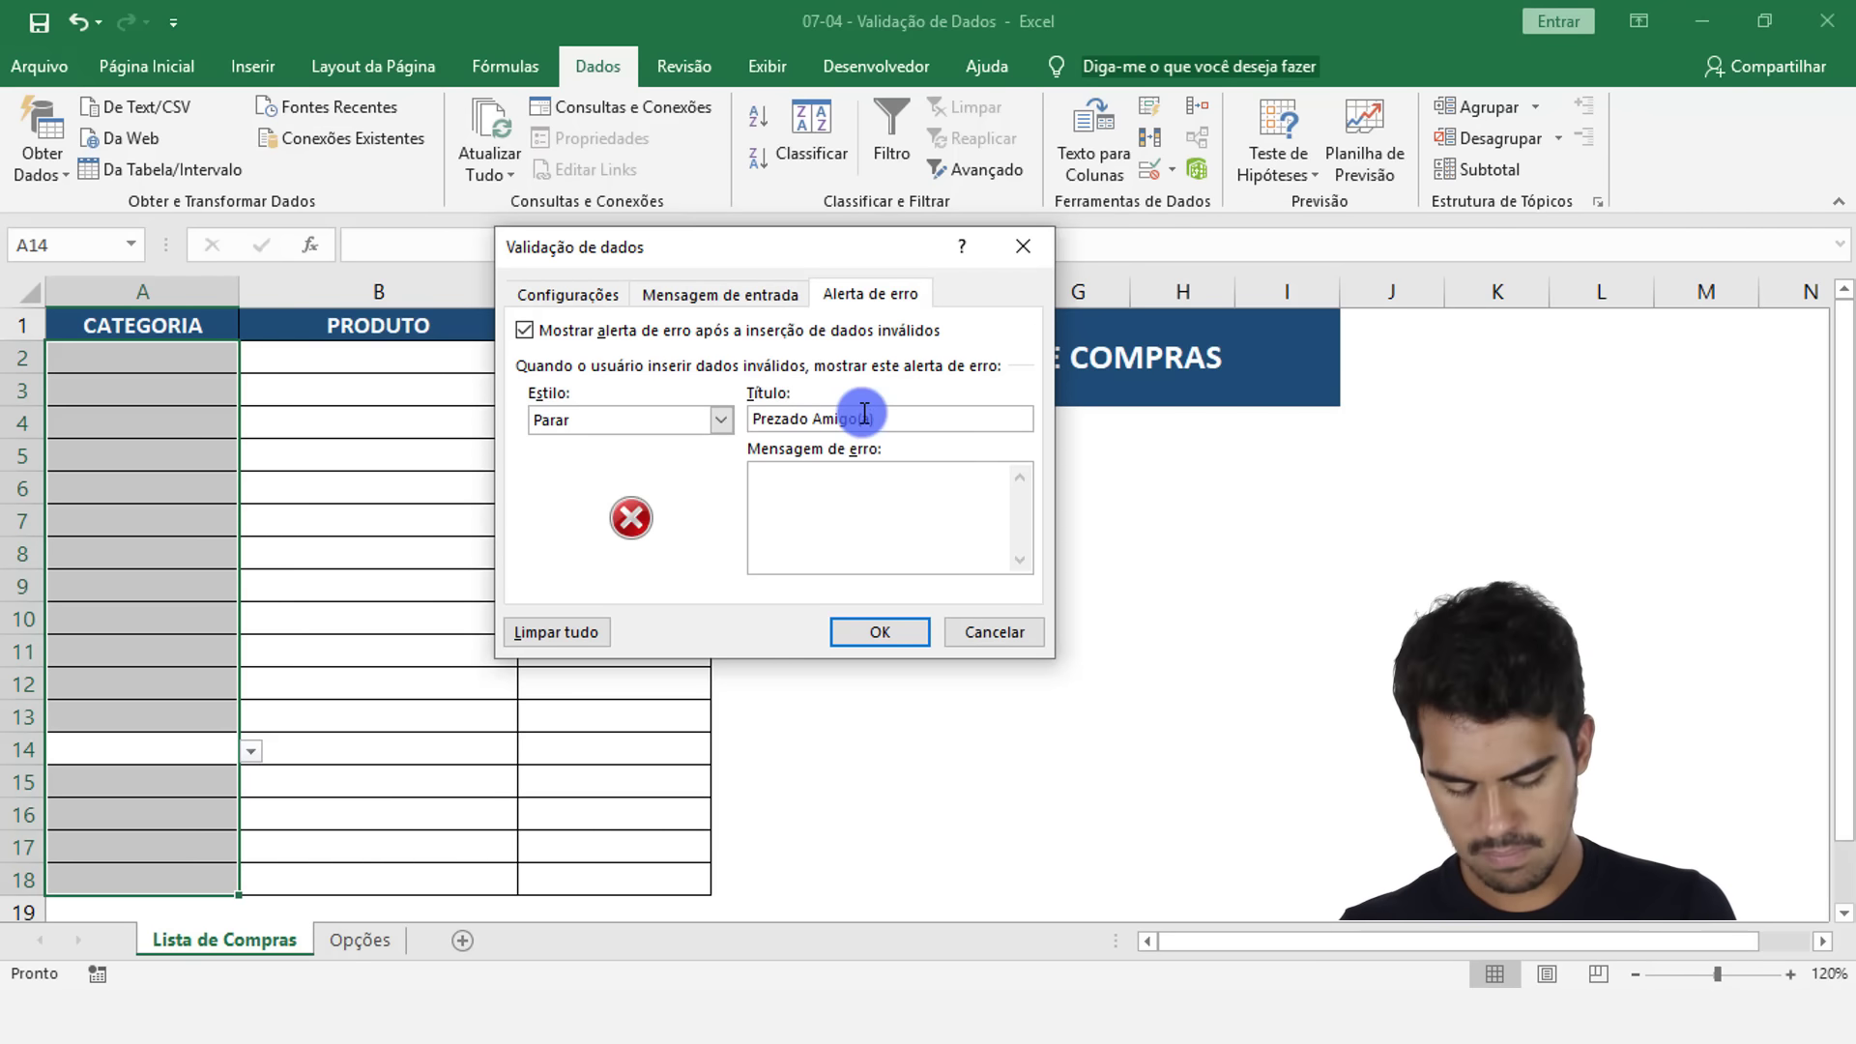
Set the error message to "Por favor va ate a aba opcoes e verifique no titulo quais sao as categorias permitidas" and accept the validation
click(891, 522)
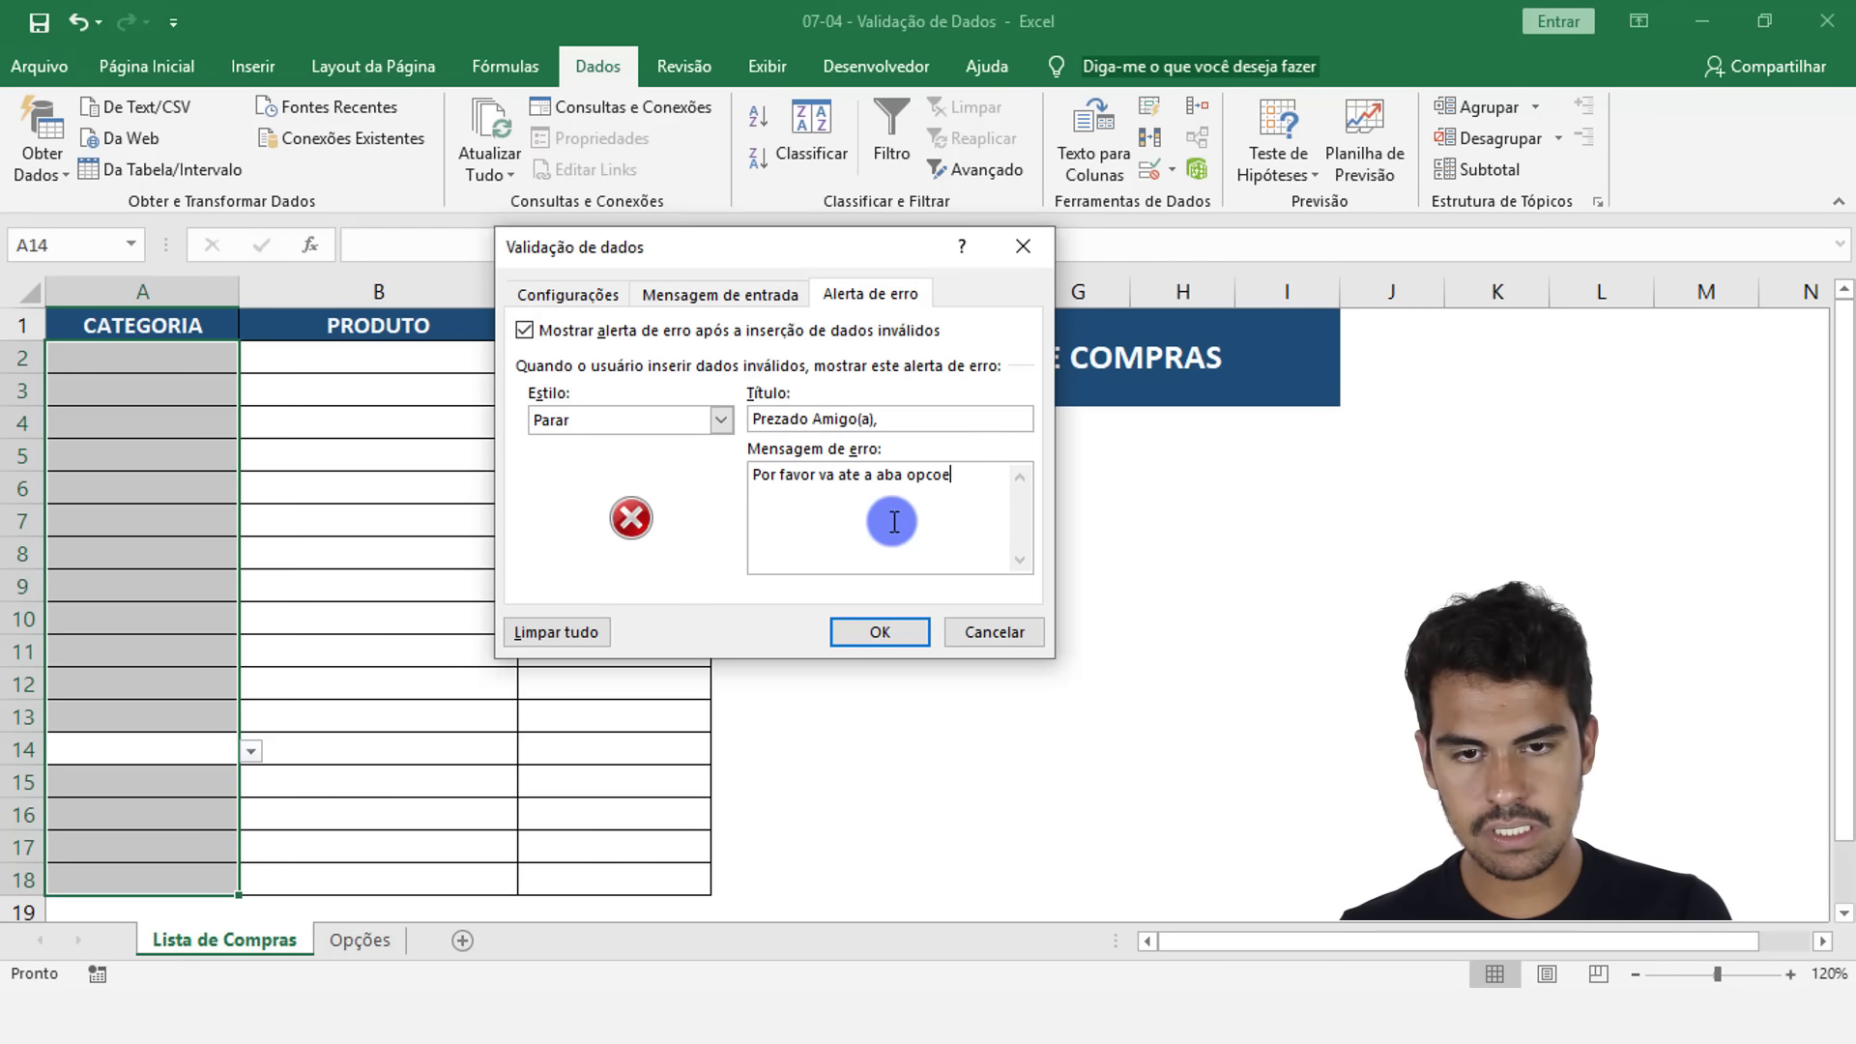
text(fique no ti)
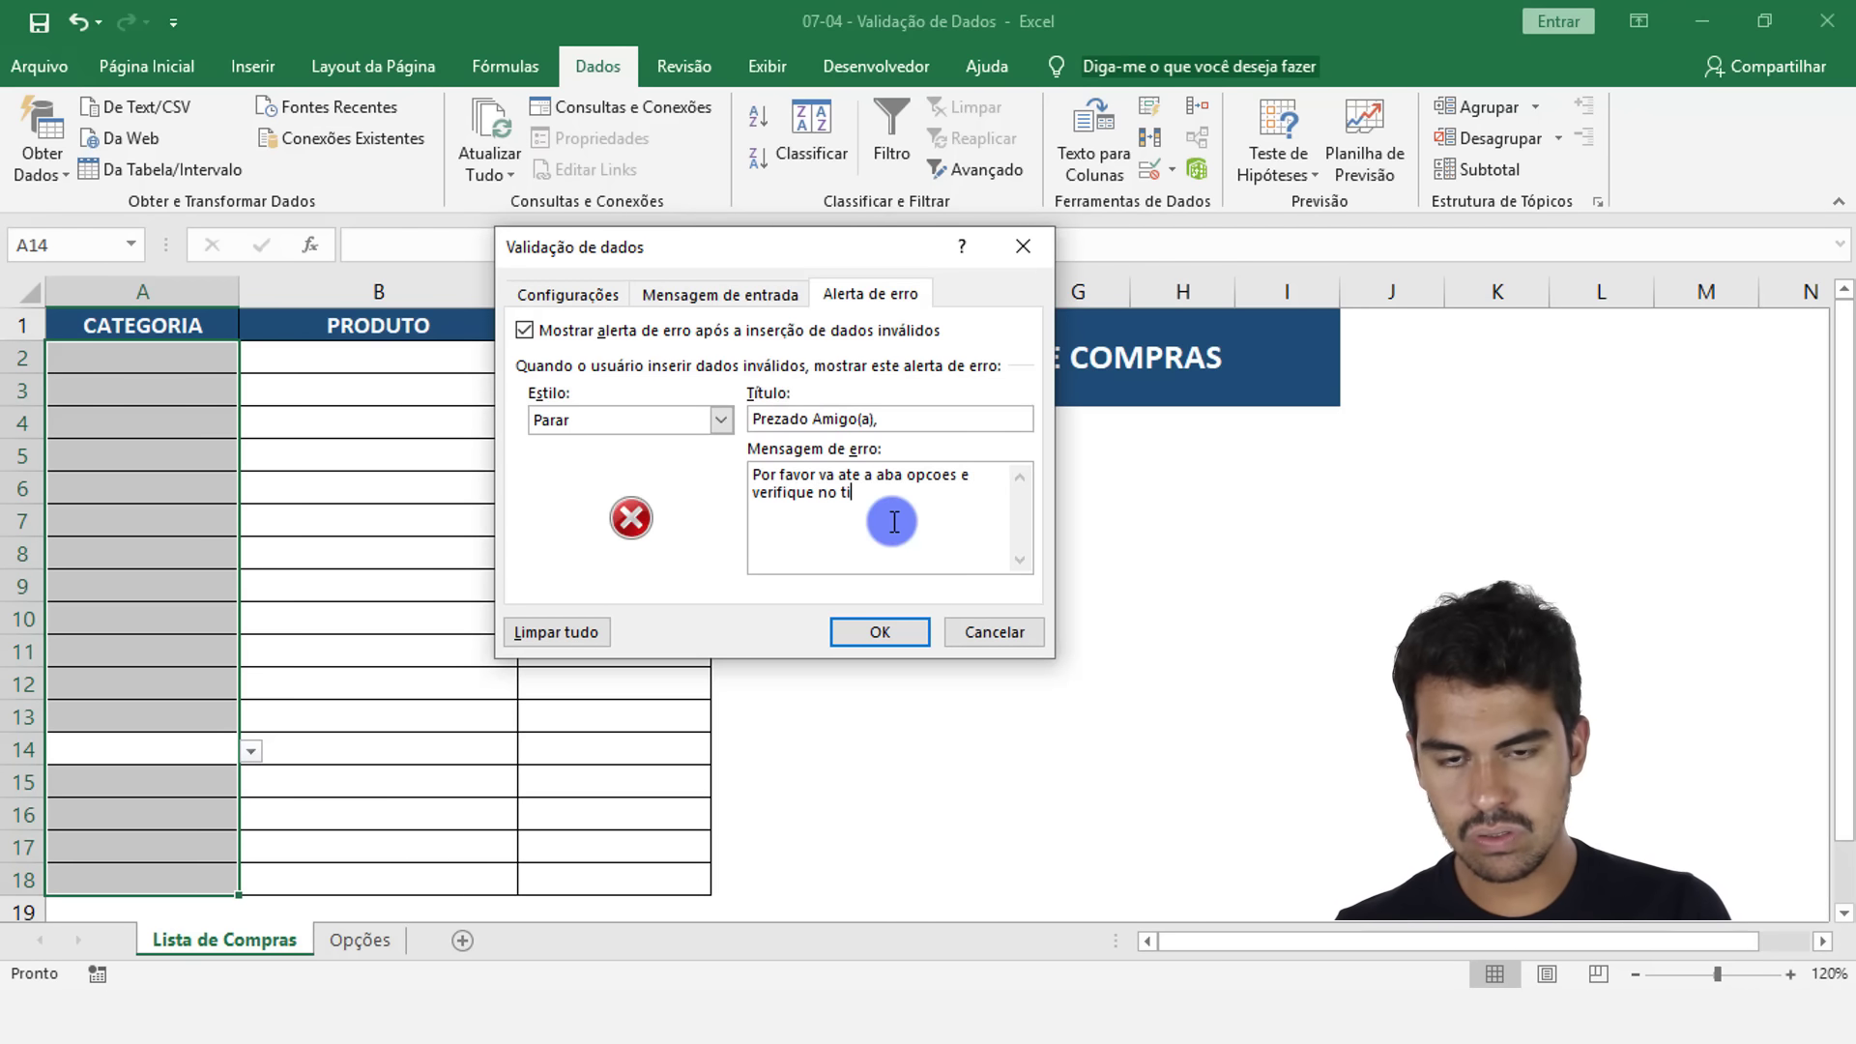
text(tulo quais sao a)
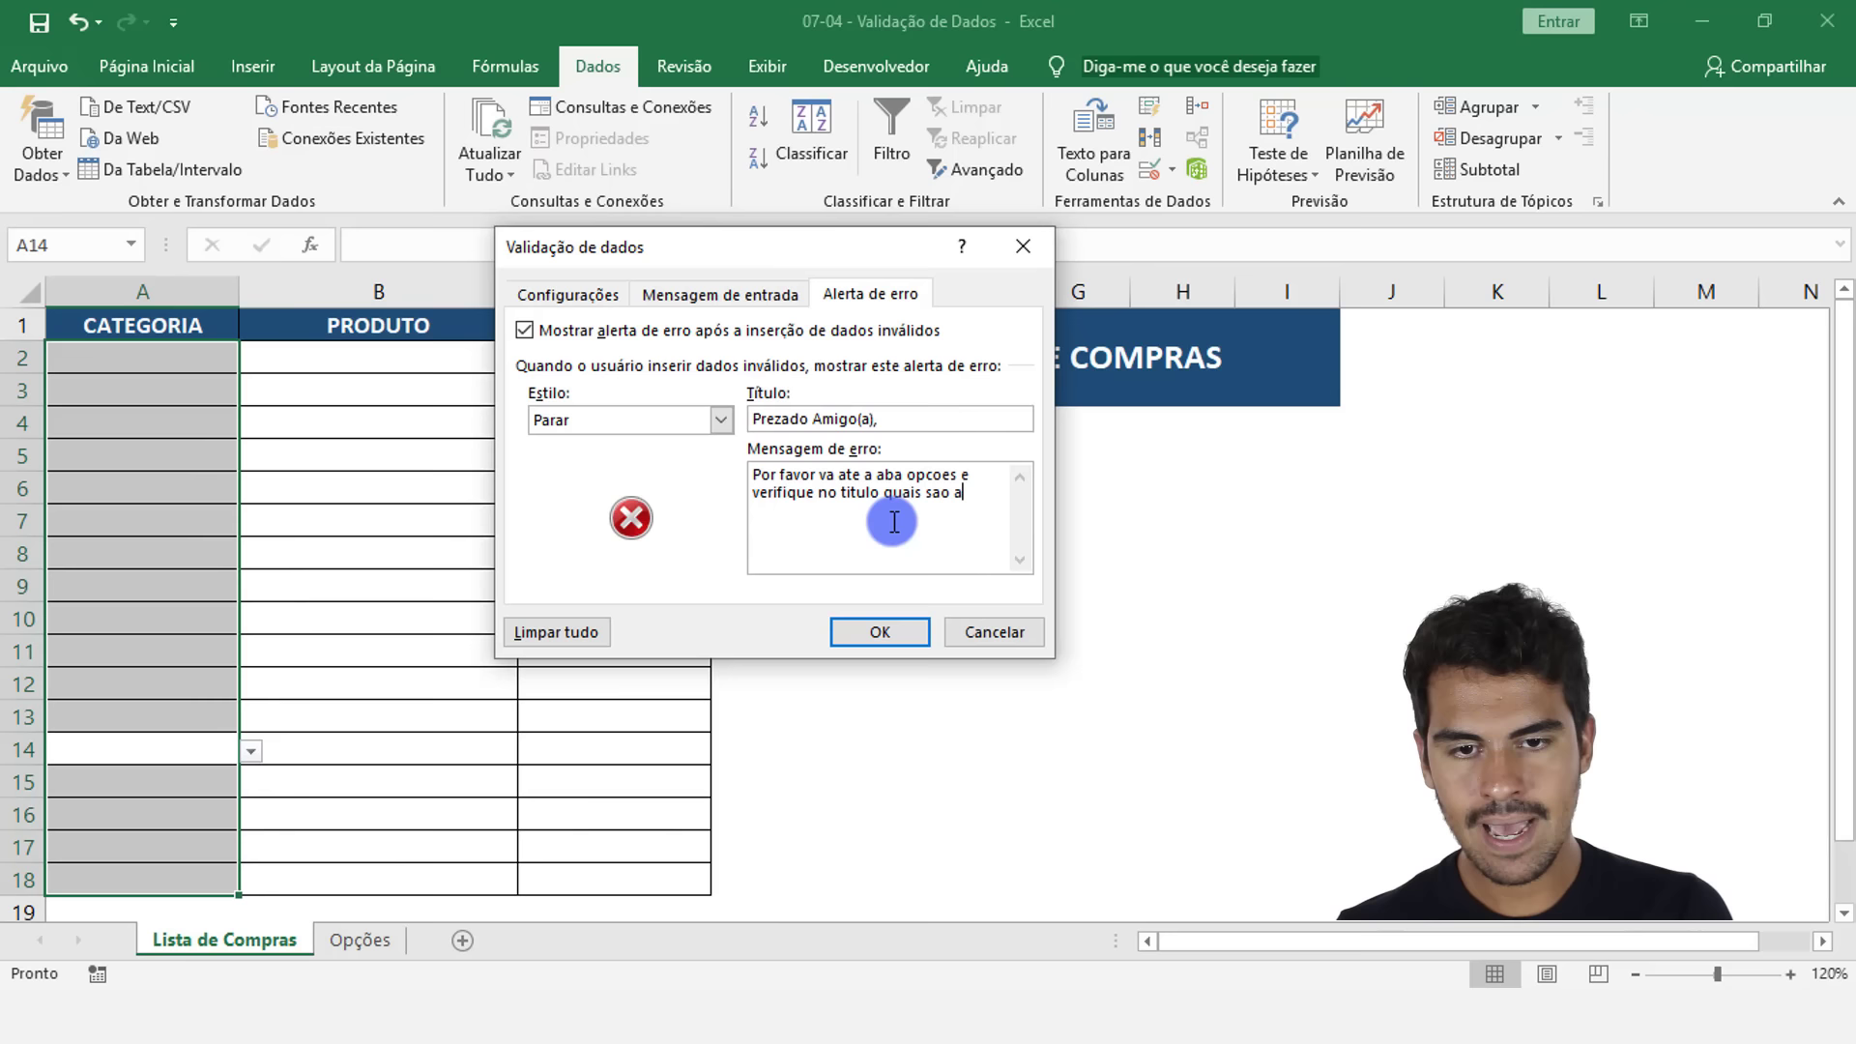
text(s categorias permitidas)
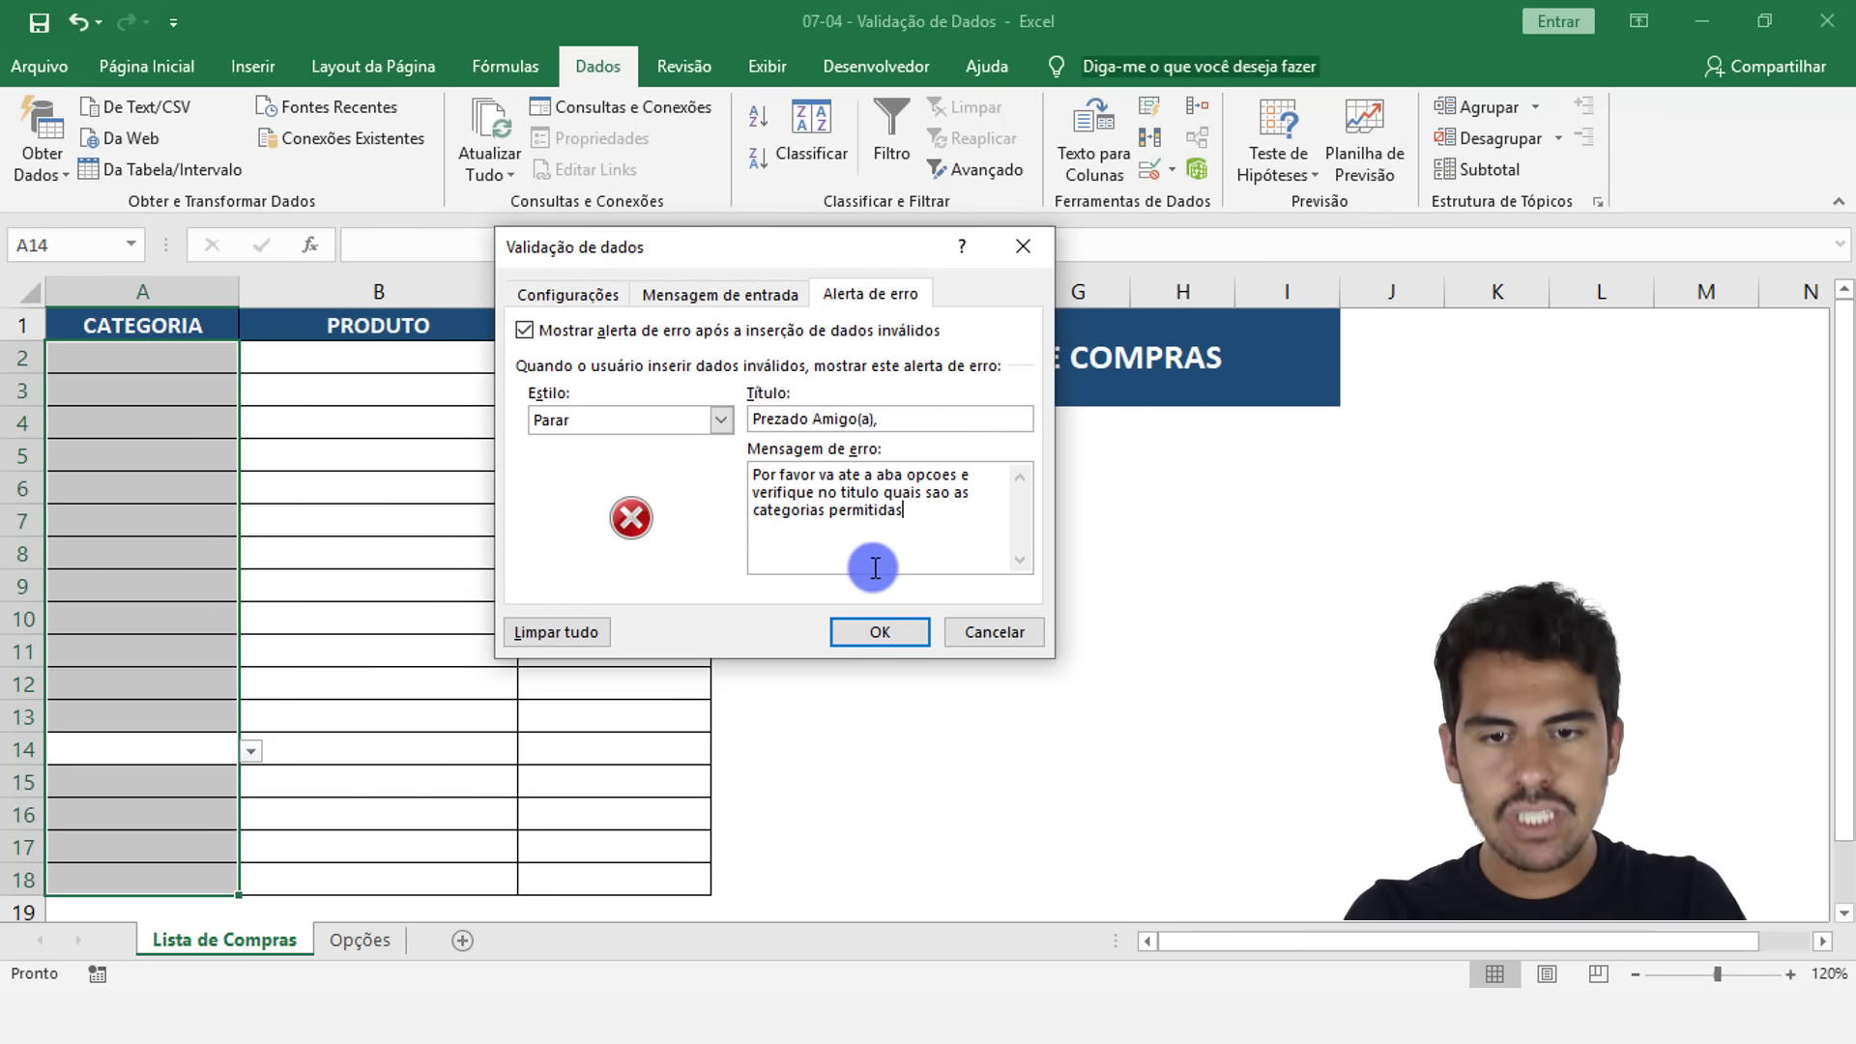
click(885, 633)
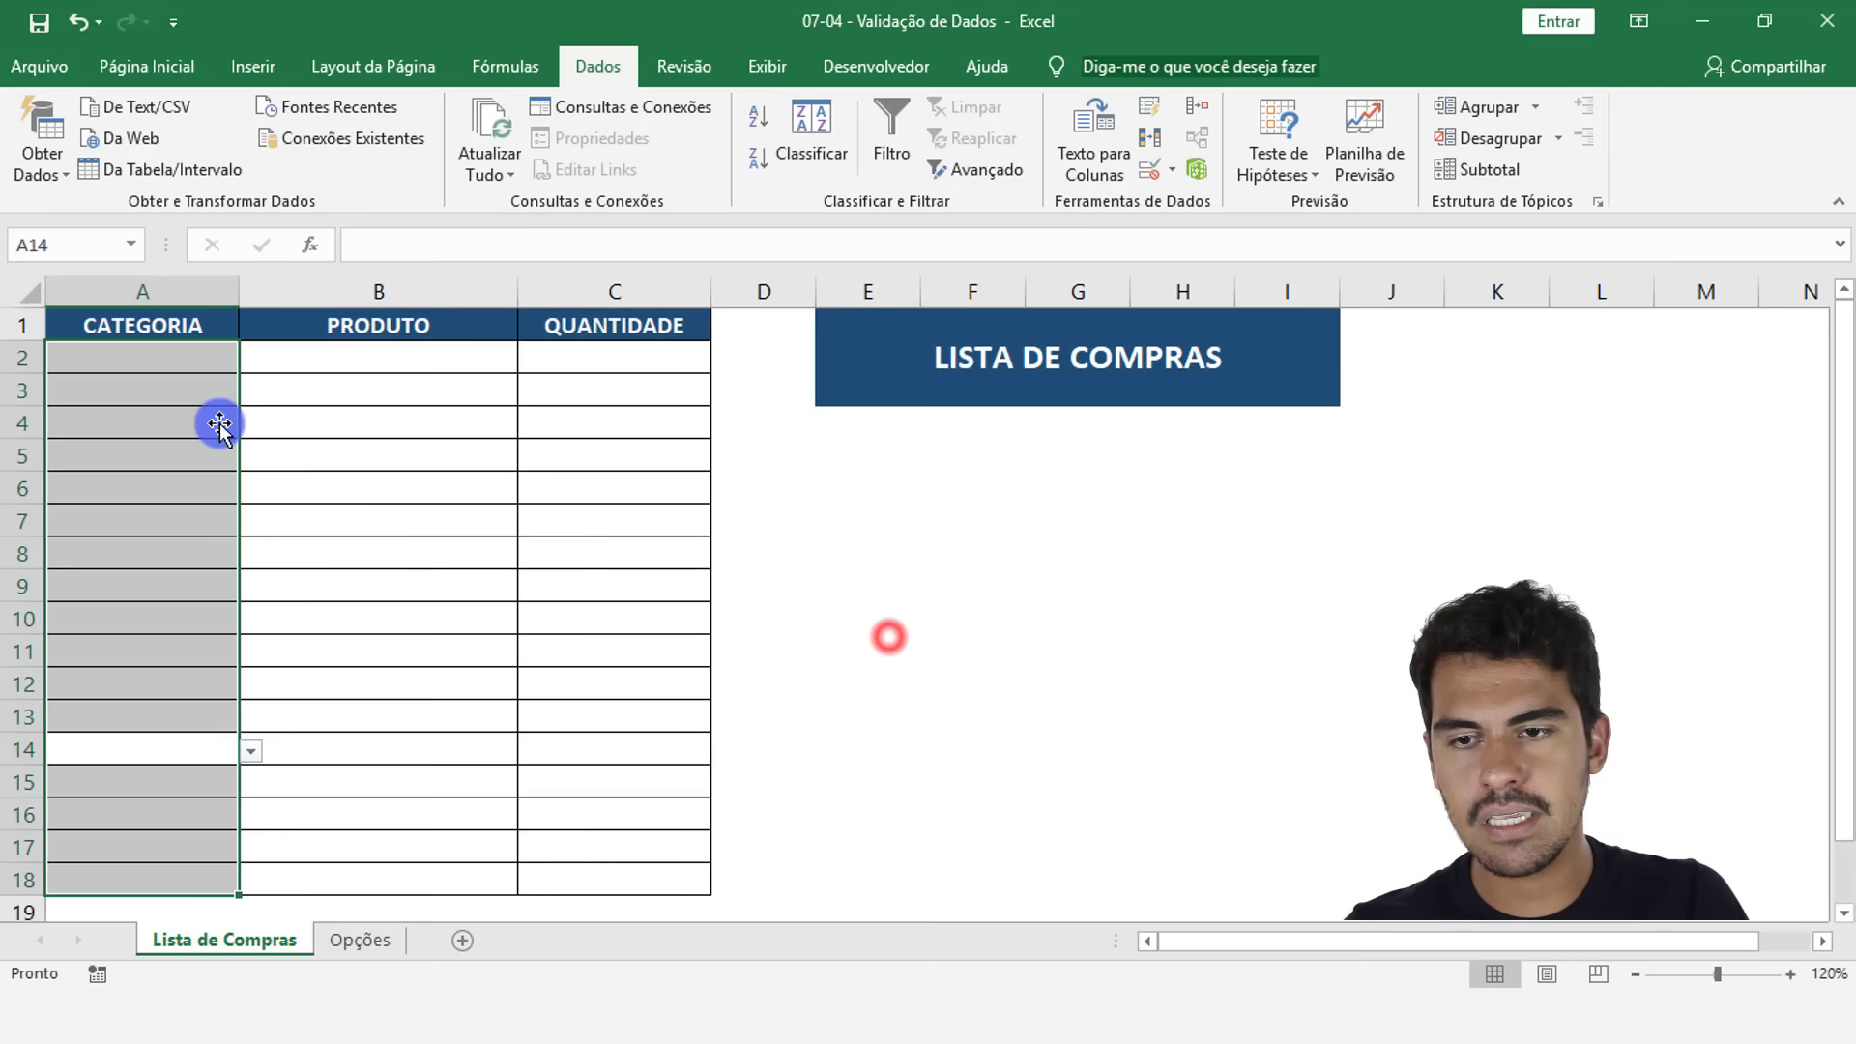
Test the custom error alert by trying to enter the unlisted category "Doces" in A2, and cancel the entry
click(183, 356)
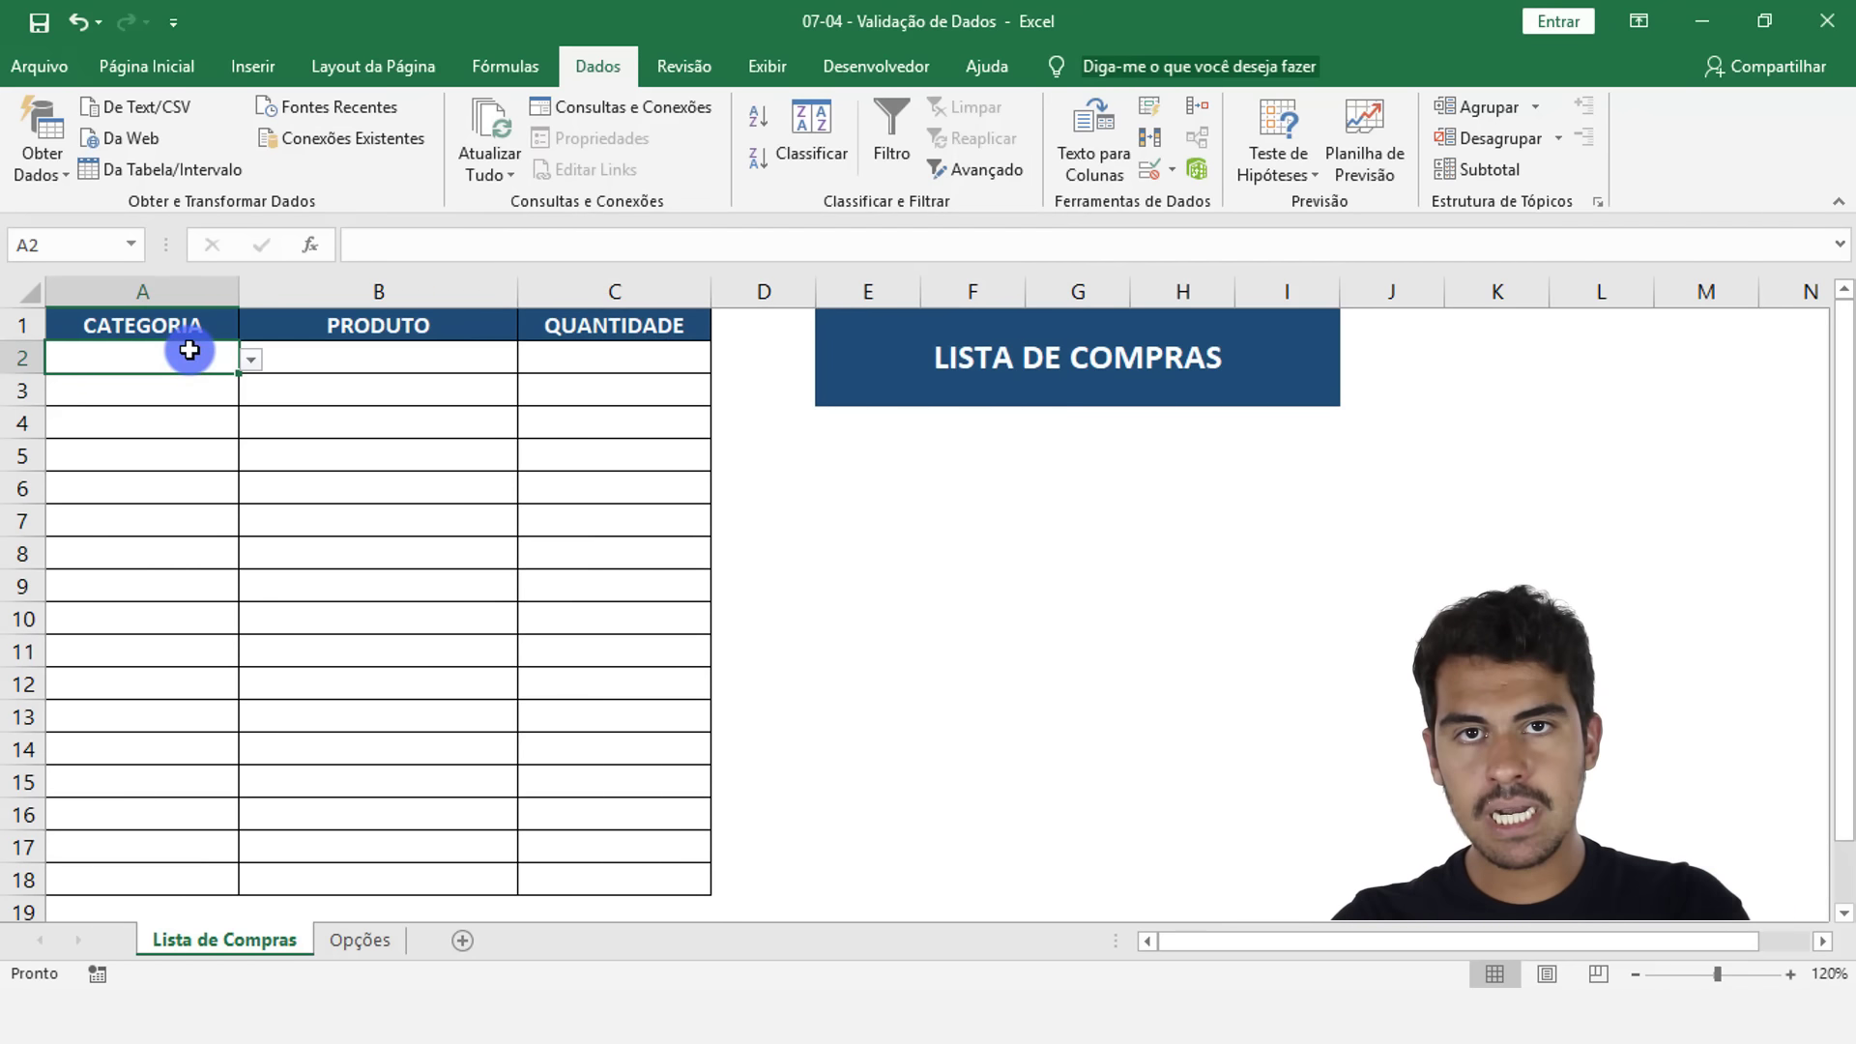
text(Doces)
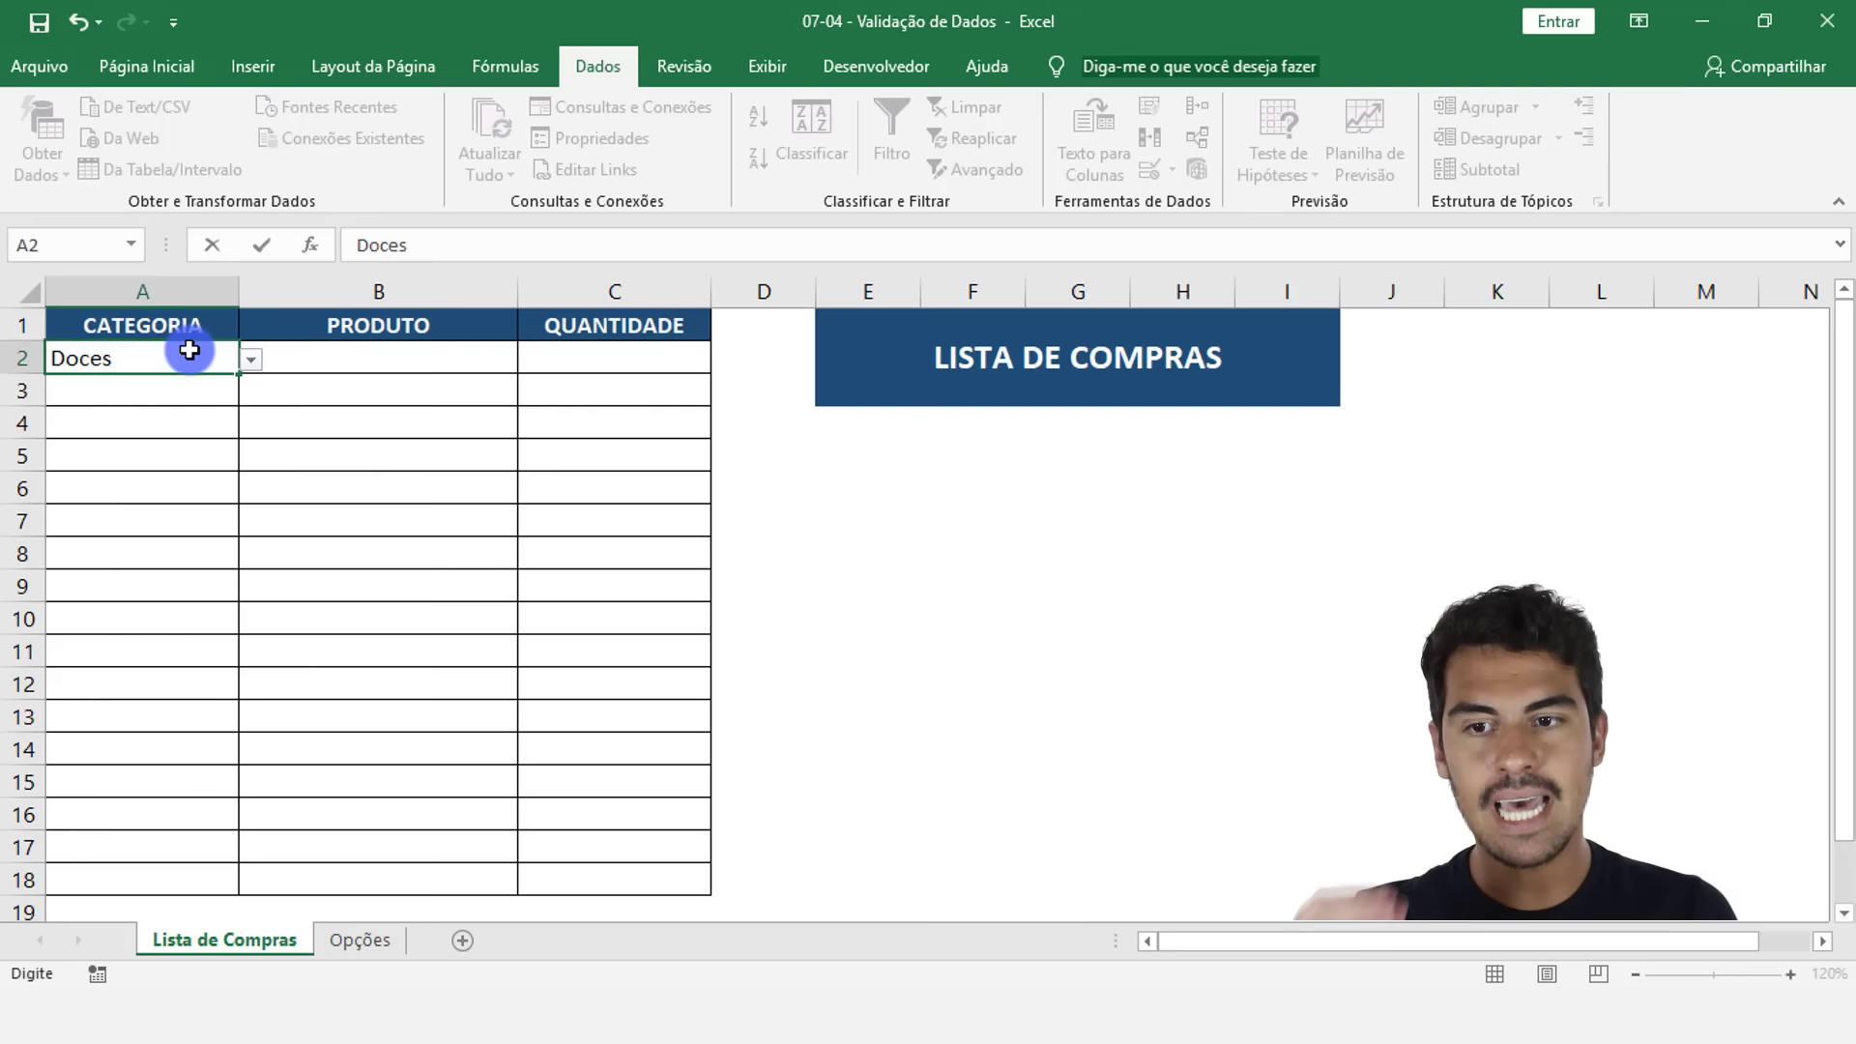
key(Return)
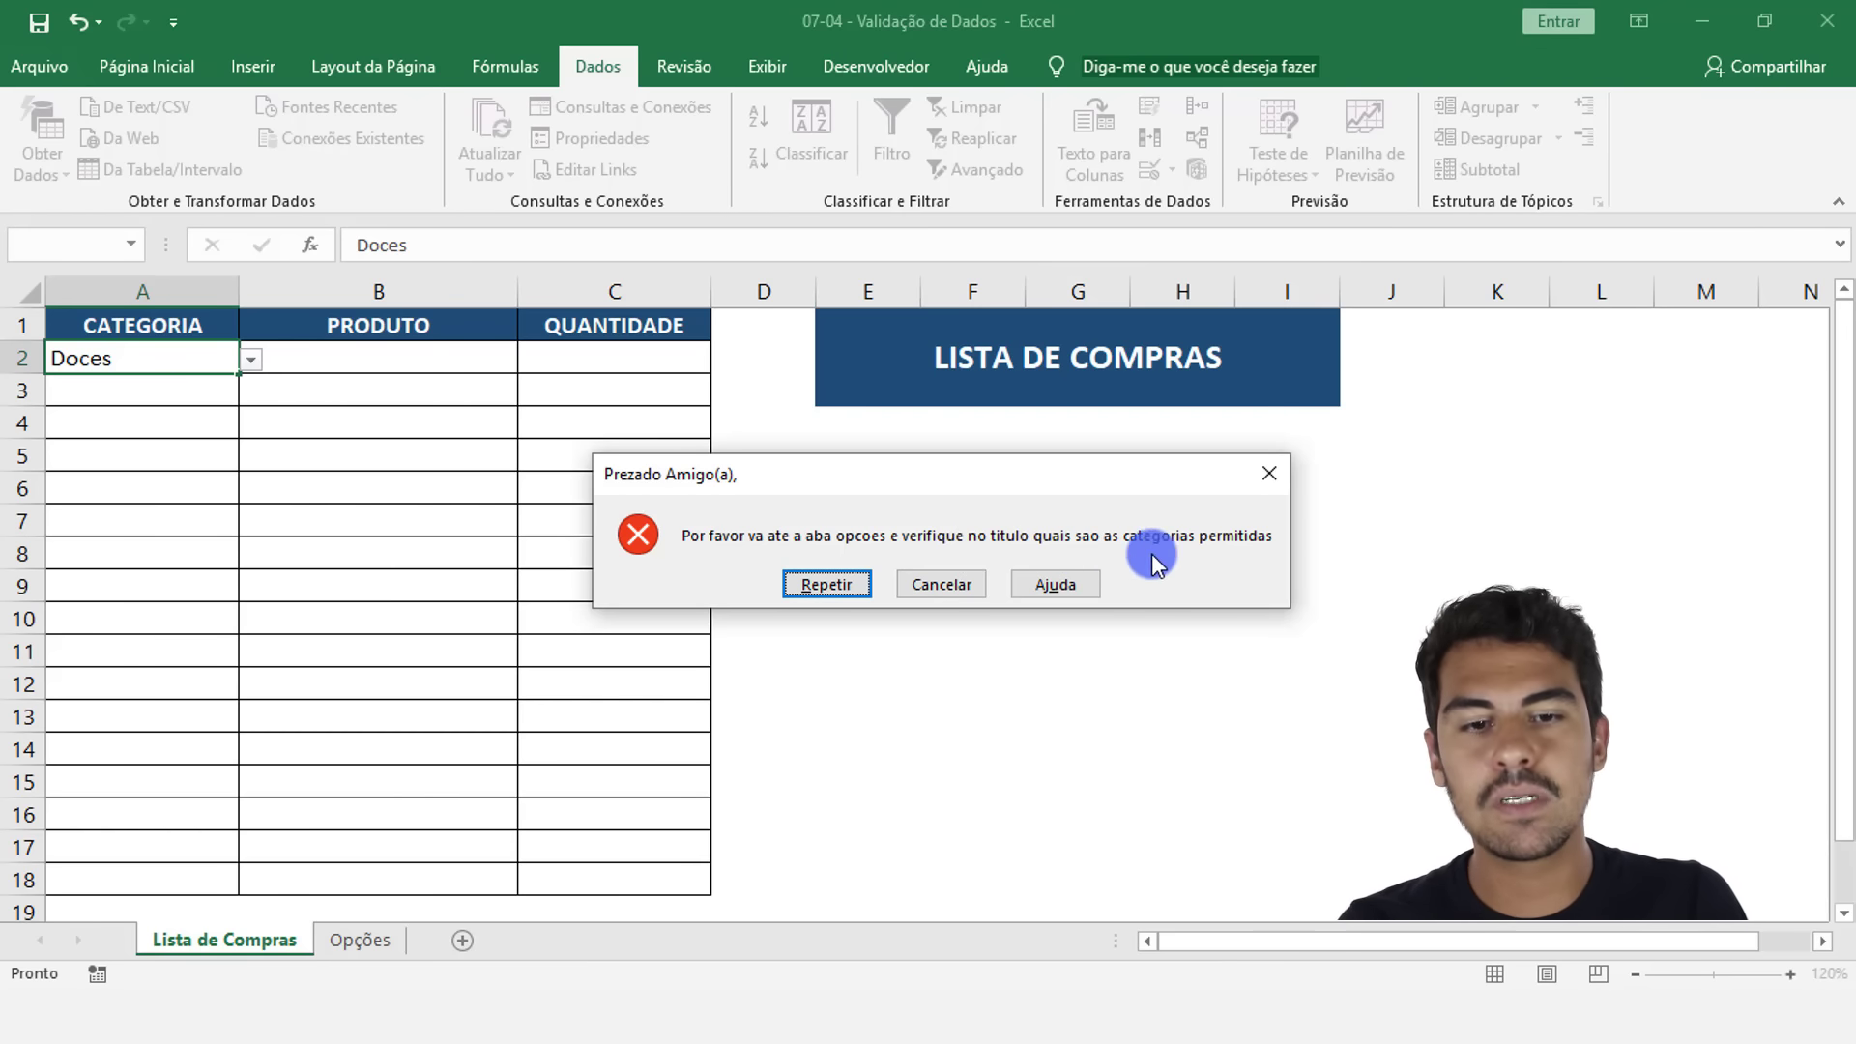
click(955, 581)
Check the allowed category headings Bebidas, Carnes, Grãos and Frios on the Opções sheet
click(398, 944)
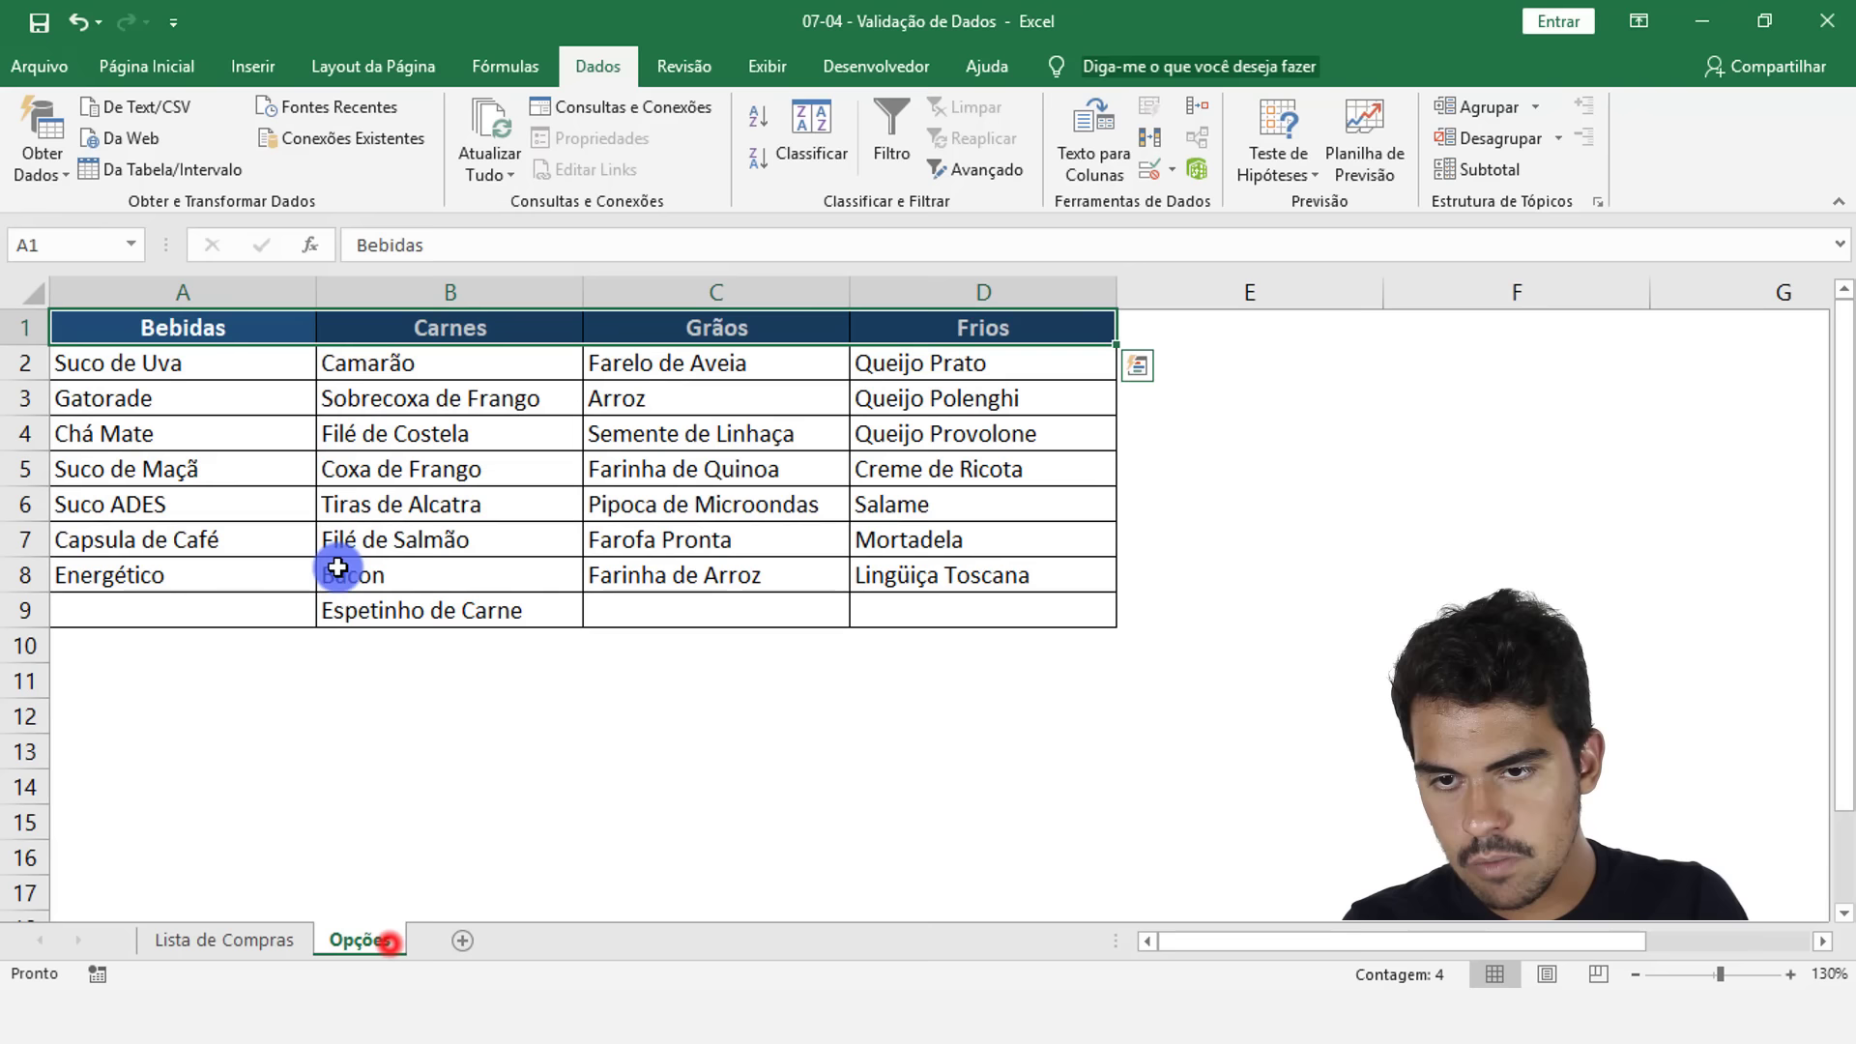
click(222, 328)
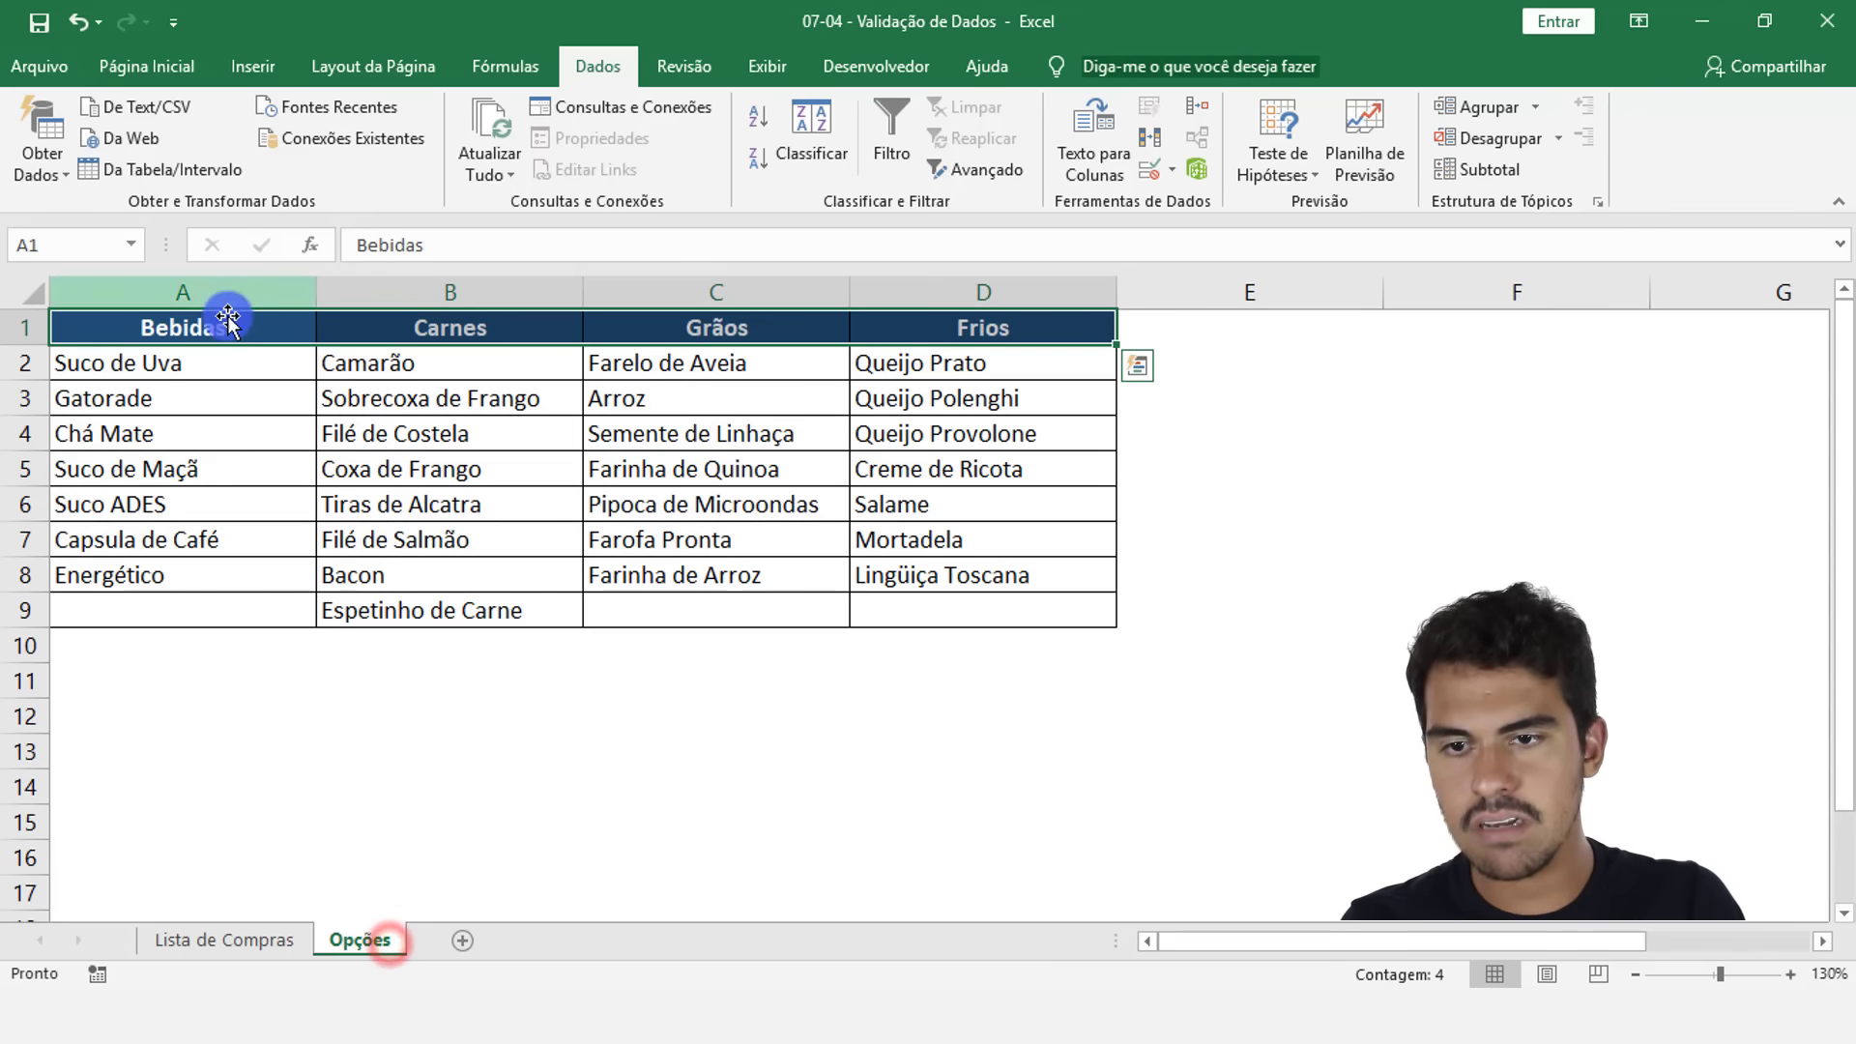
click(446, 334)
click(690, 329)
click(912, 332)
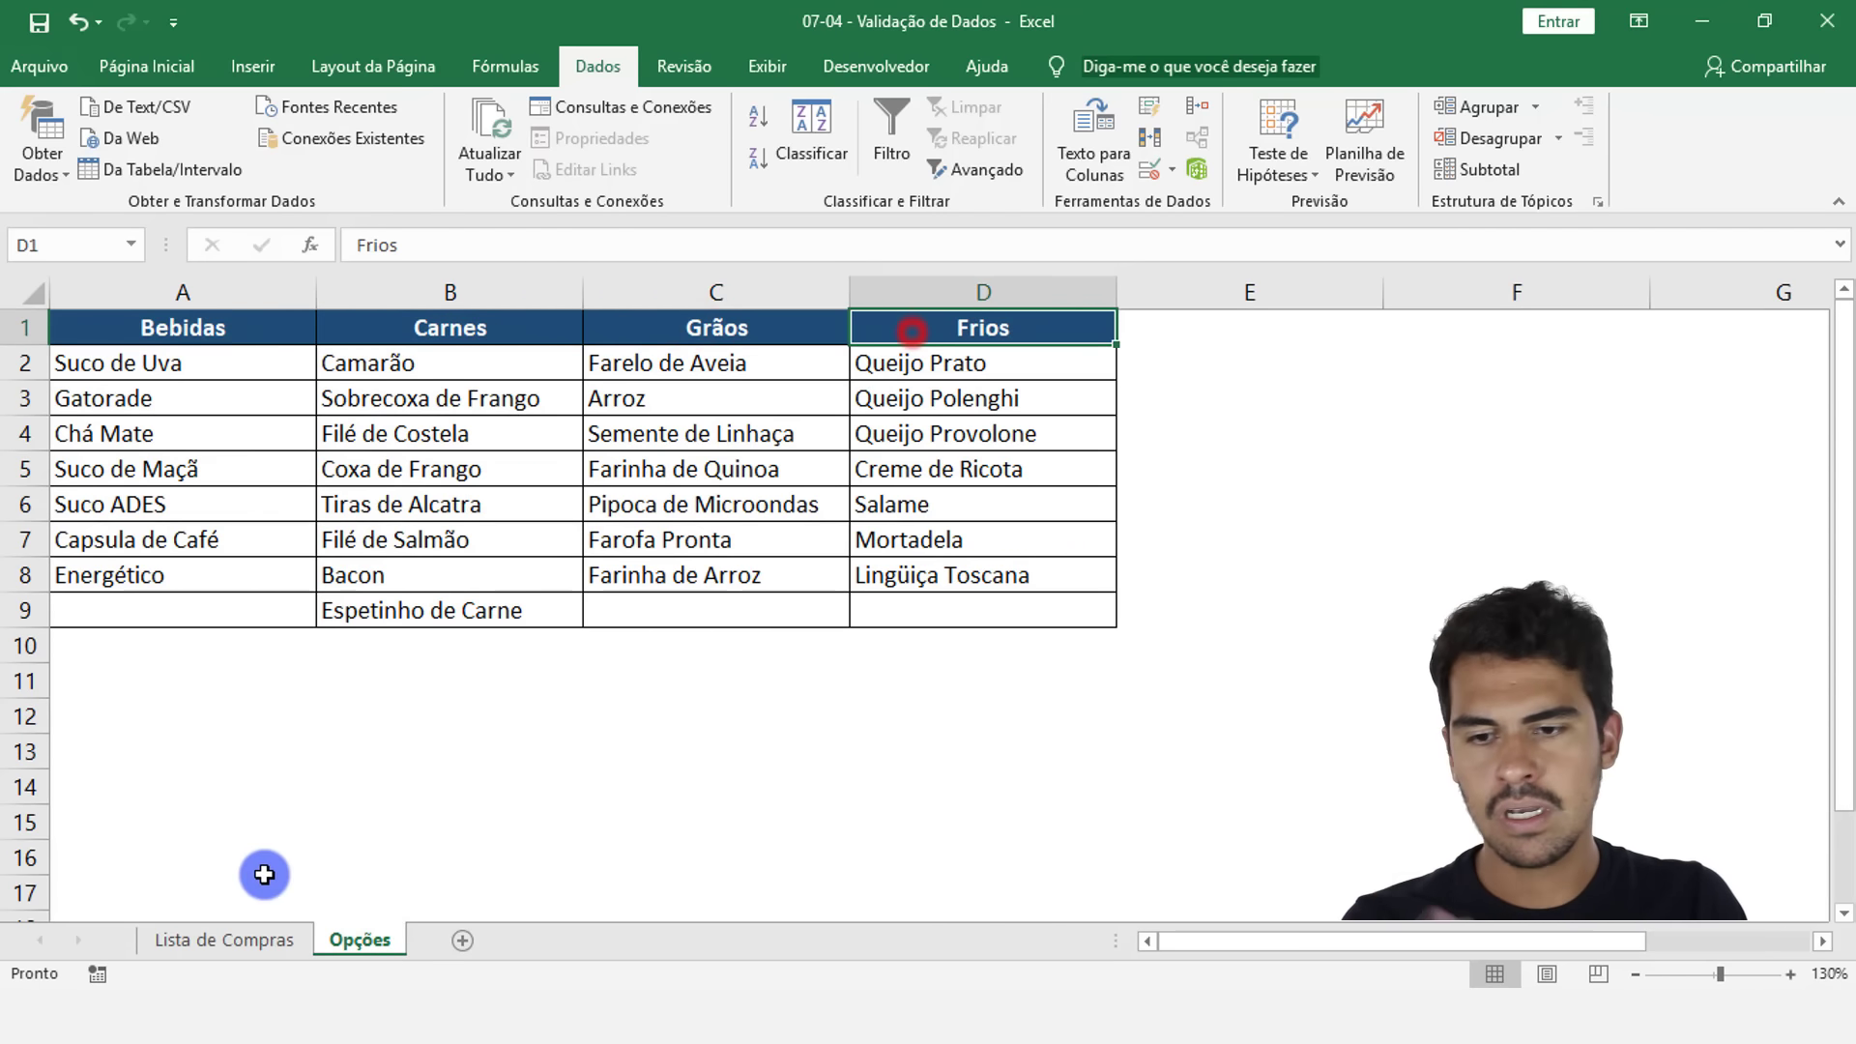
On the Lista de Compras sheet, enter the category Carnes in A2 and choose Grãos for A3
click(234, 949)
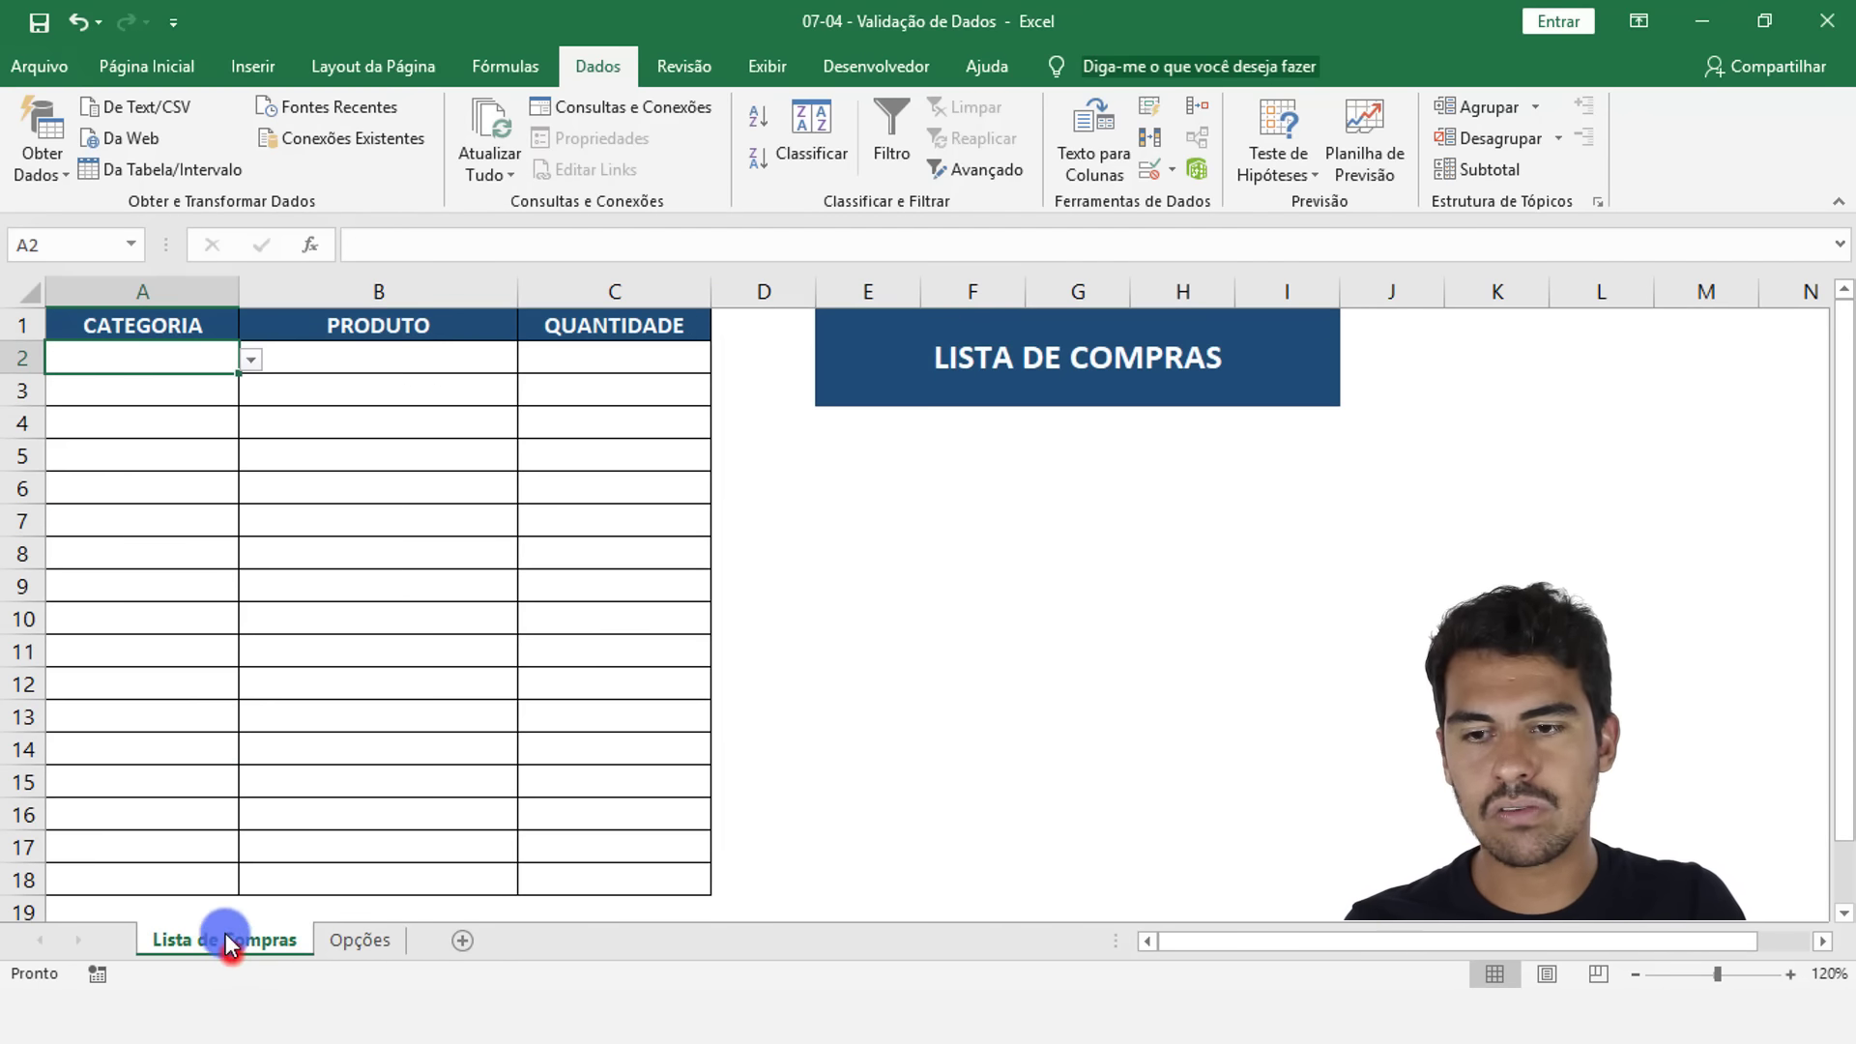
text(C)
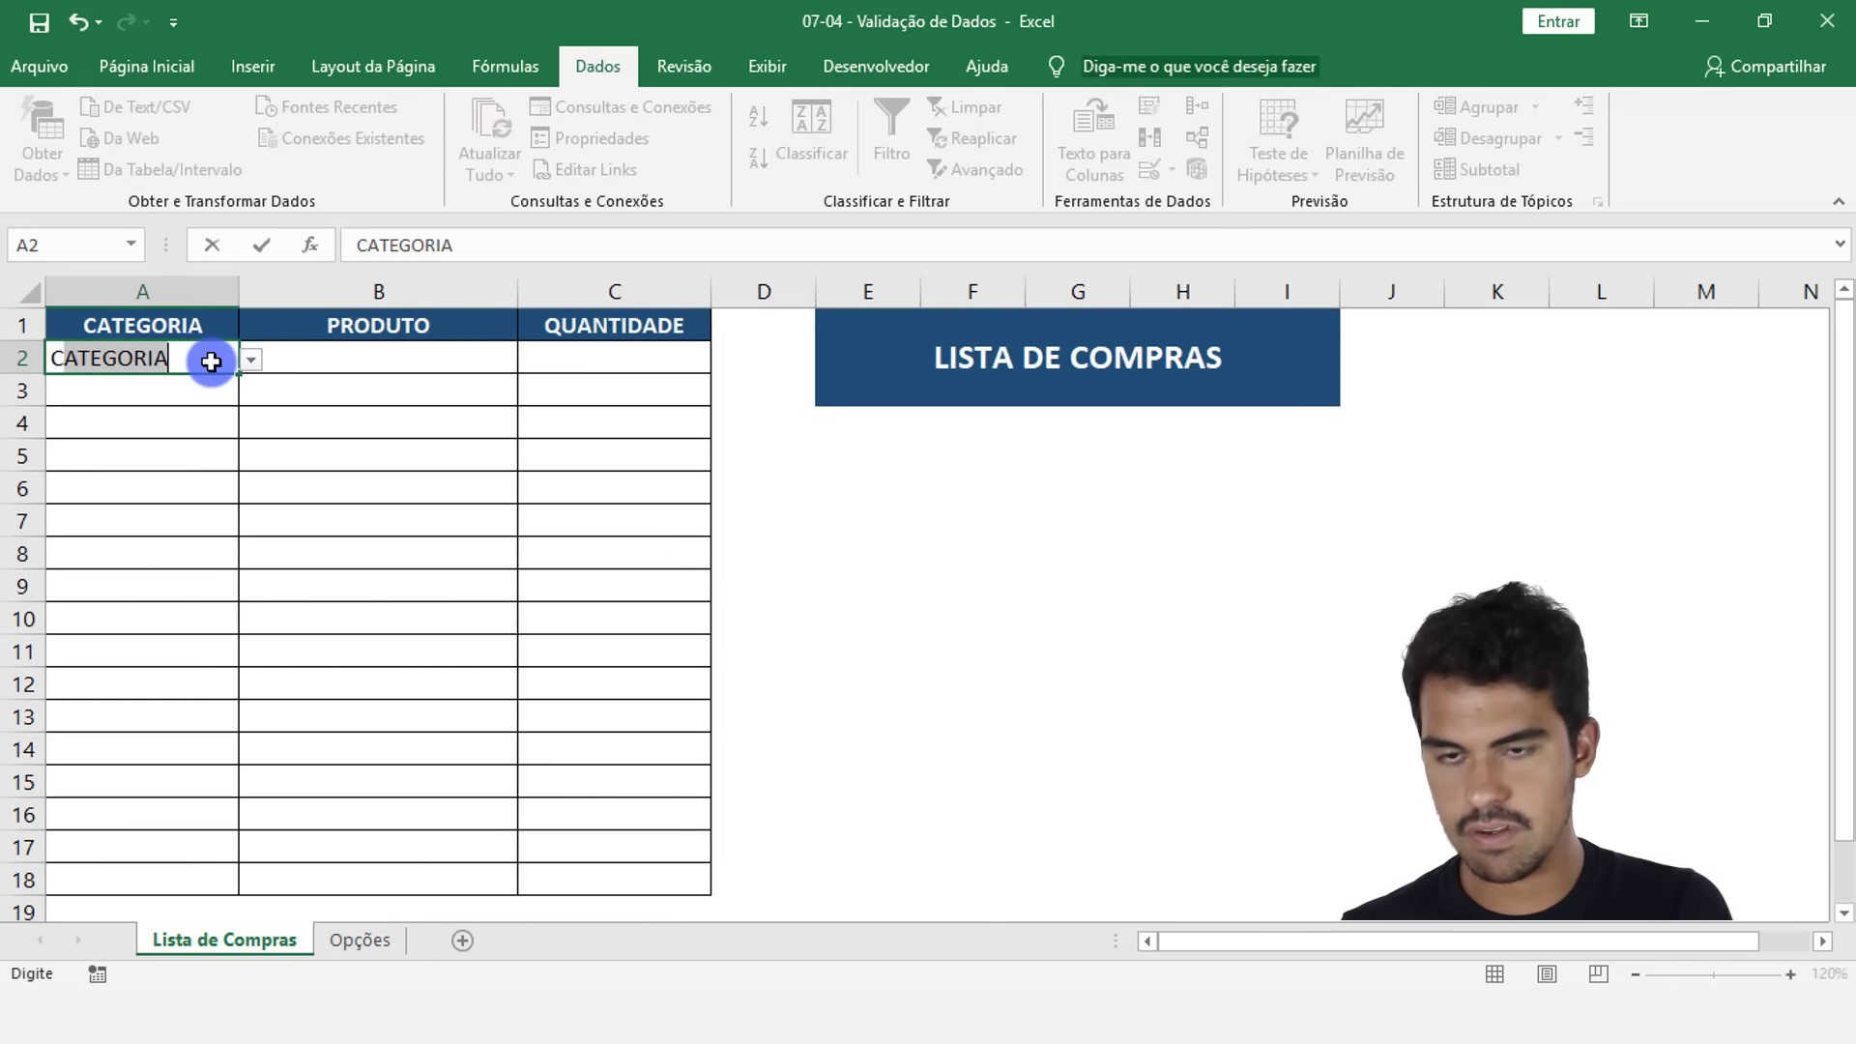
text(arees)
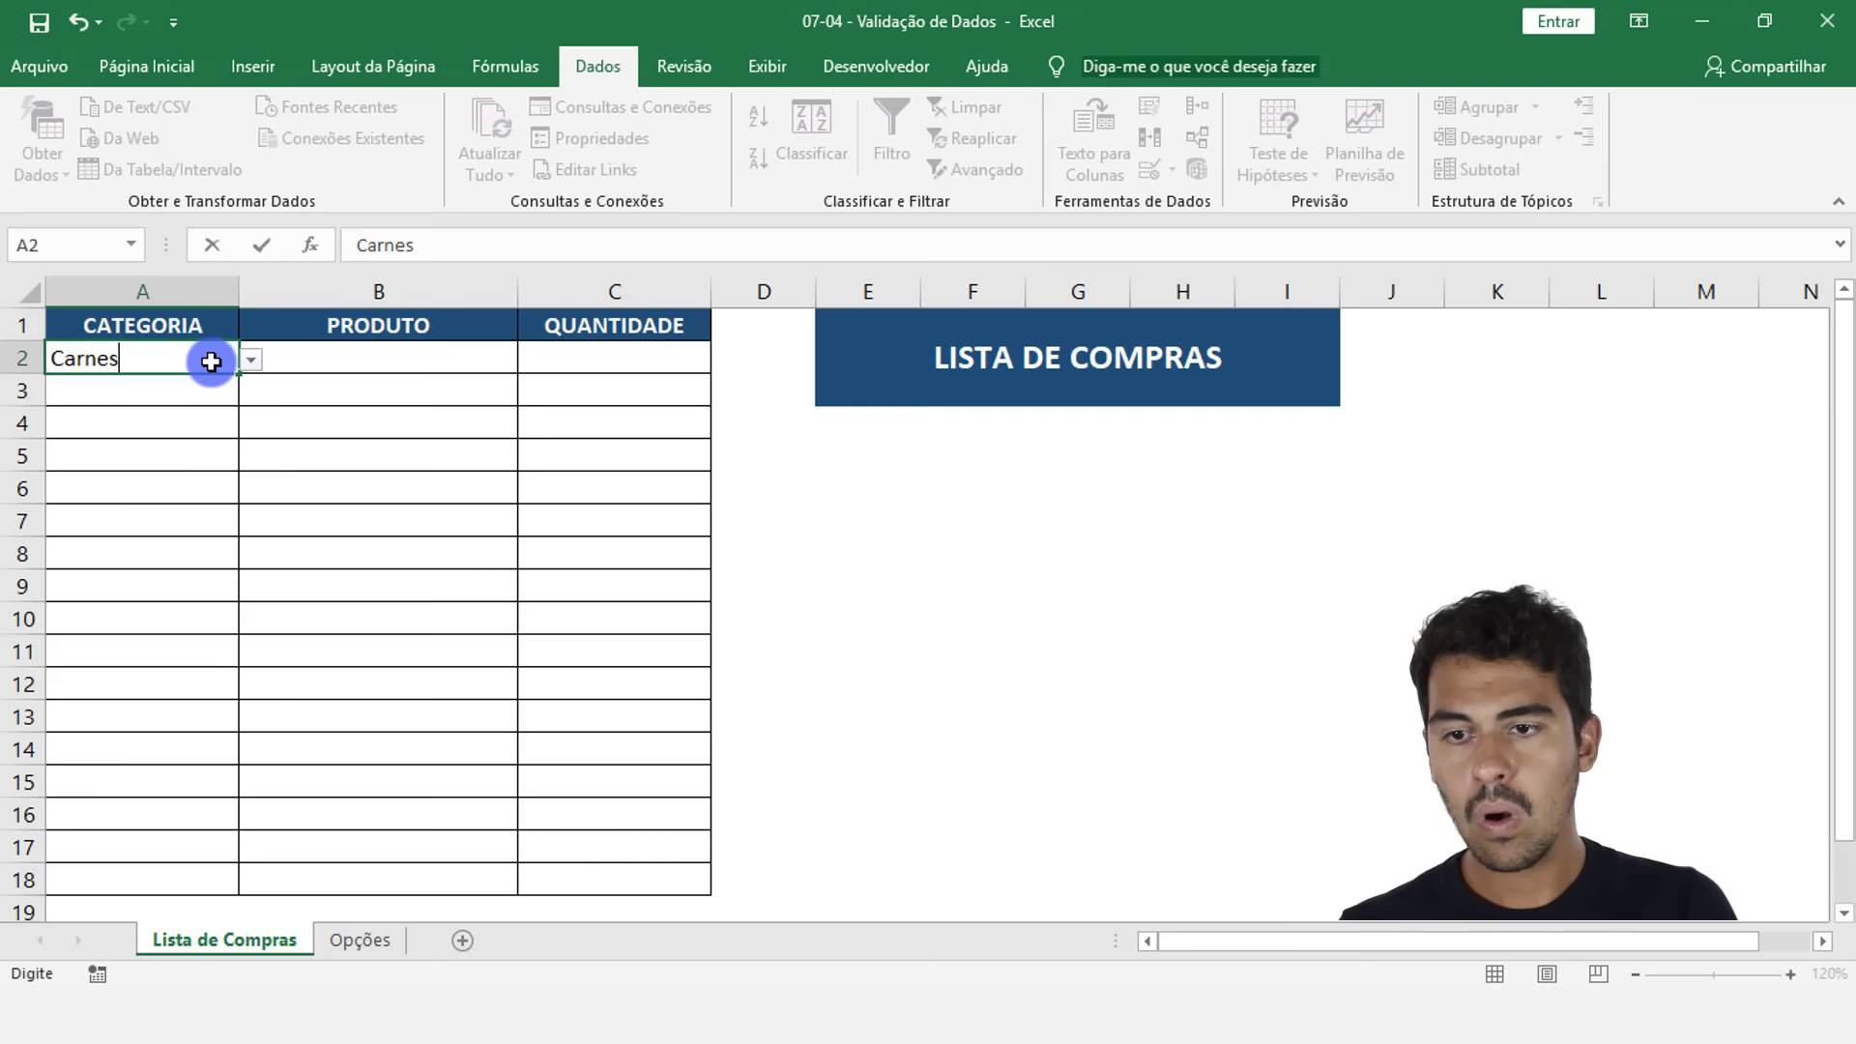
key(Return)
click(250, 390)
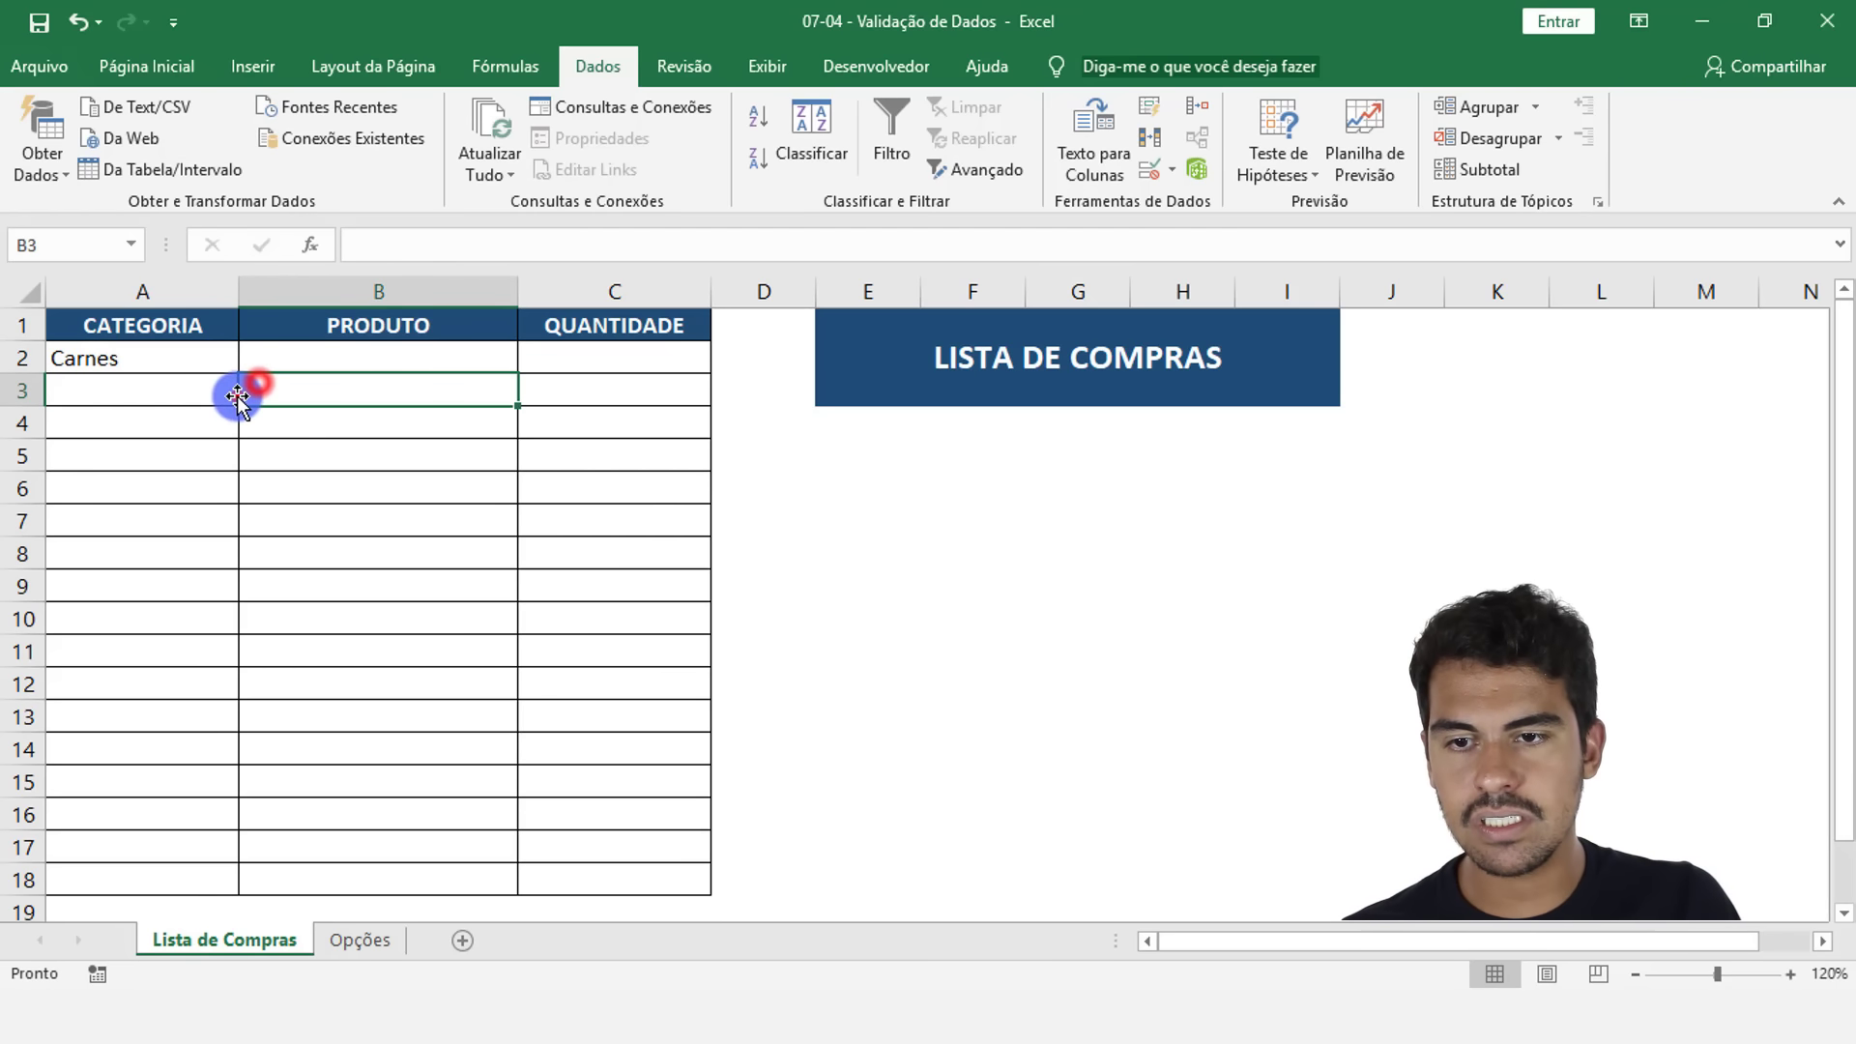
click(219, 455)
click(213, 423)
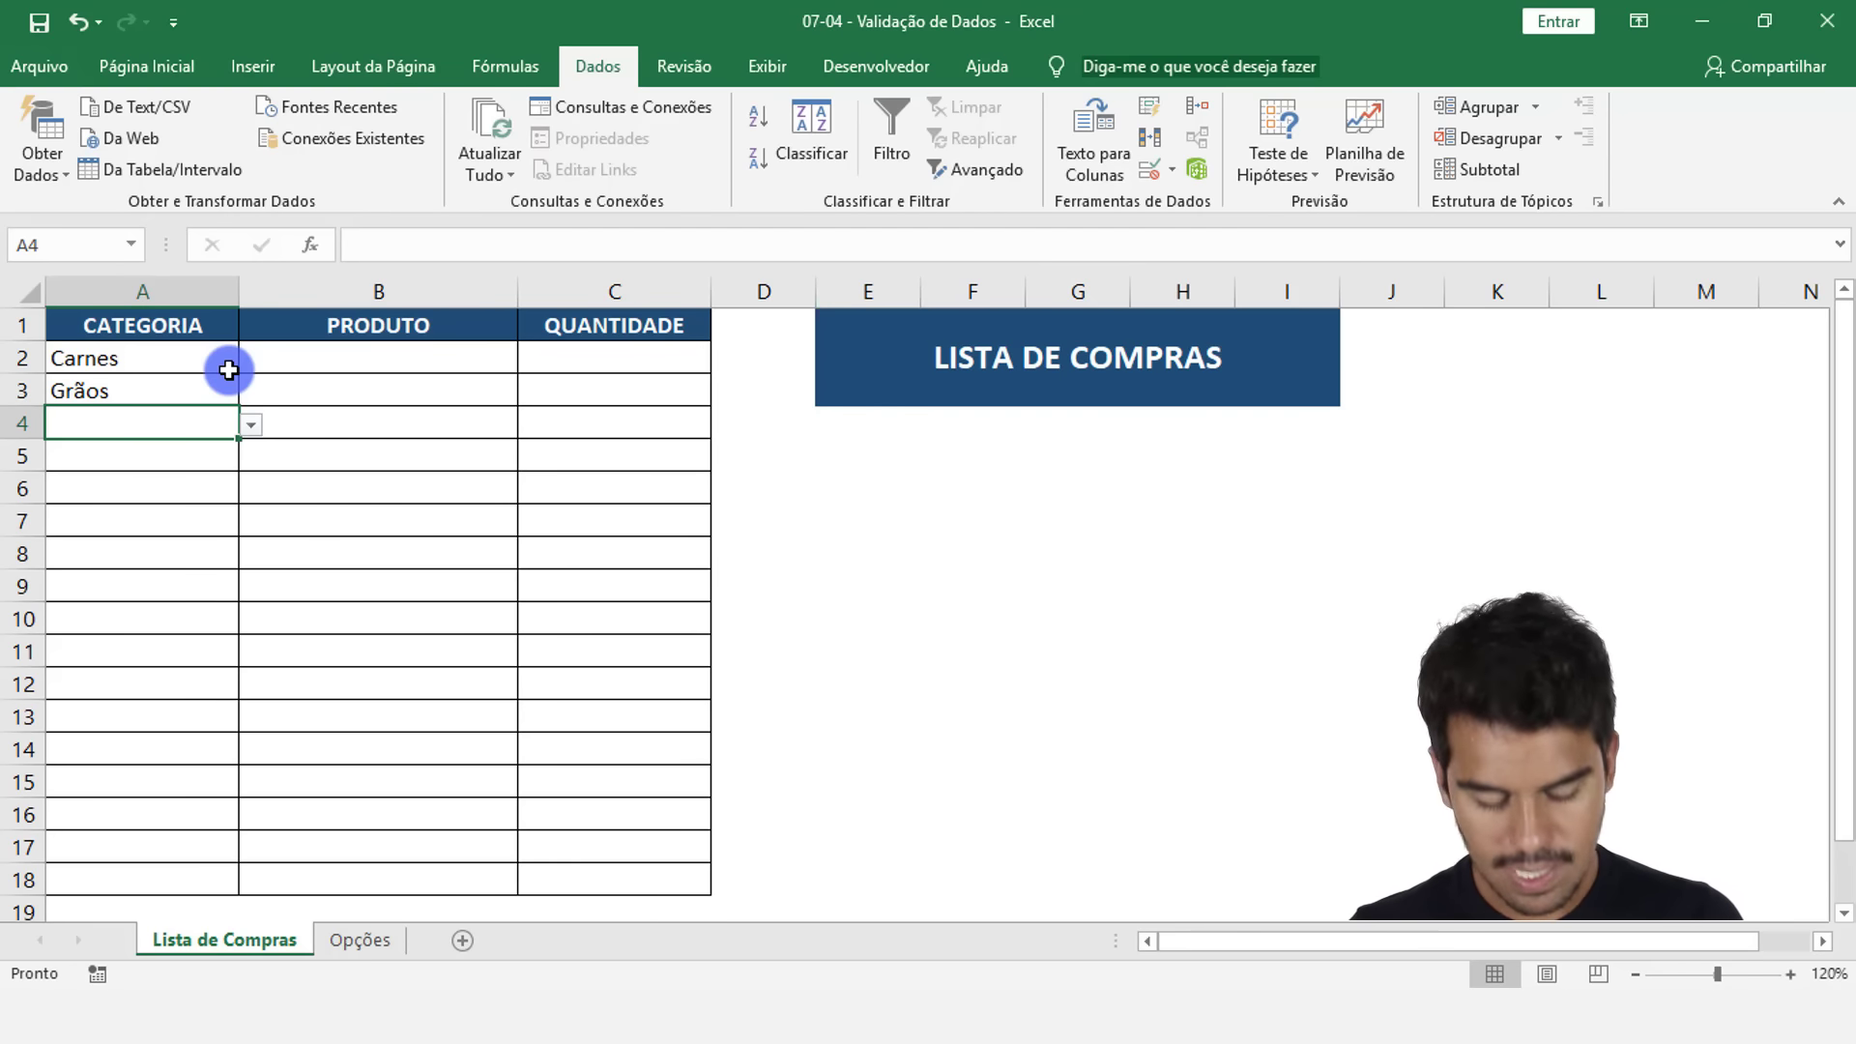
Choose Carnes for A4 and Grãos for A5 from the CATEGORIA drop-down lists
key(alt+Down)
key(Escape)
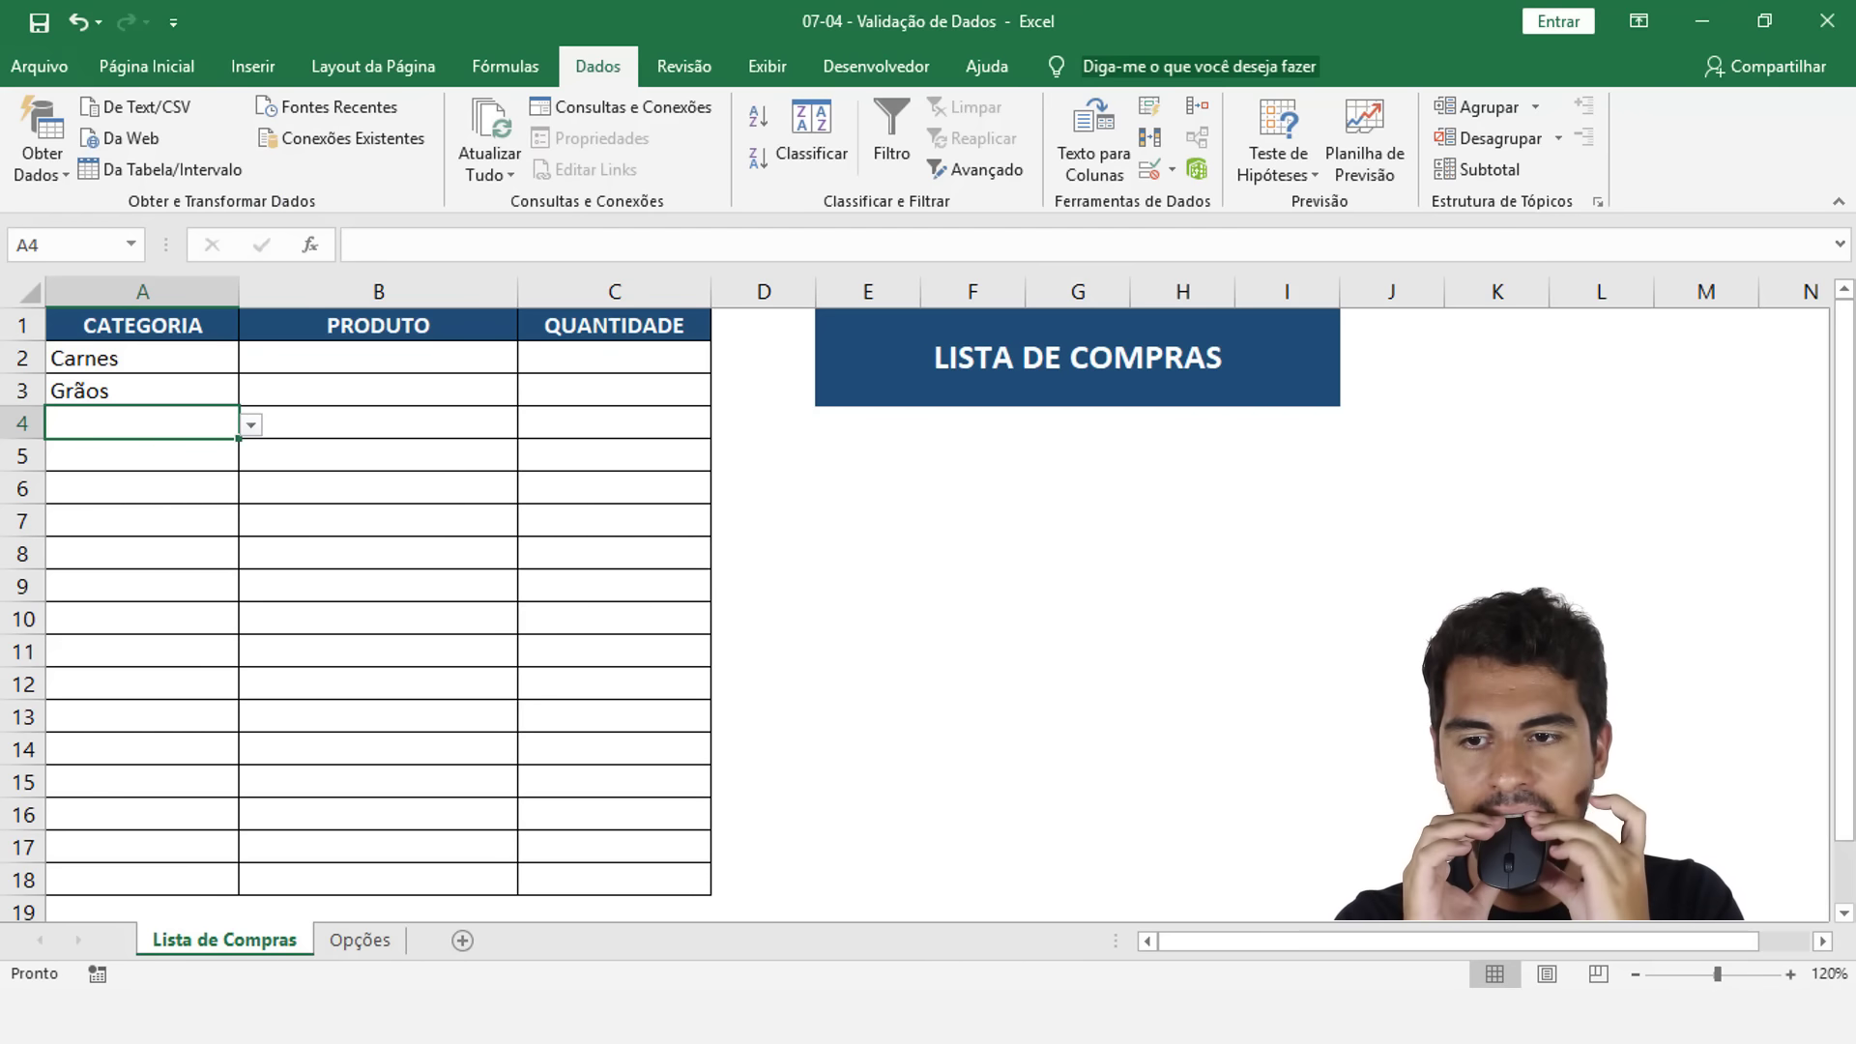
key(alt+Down)
key(Down)
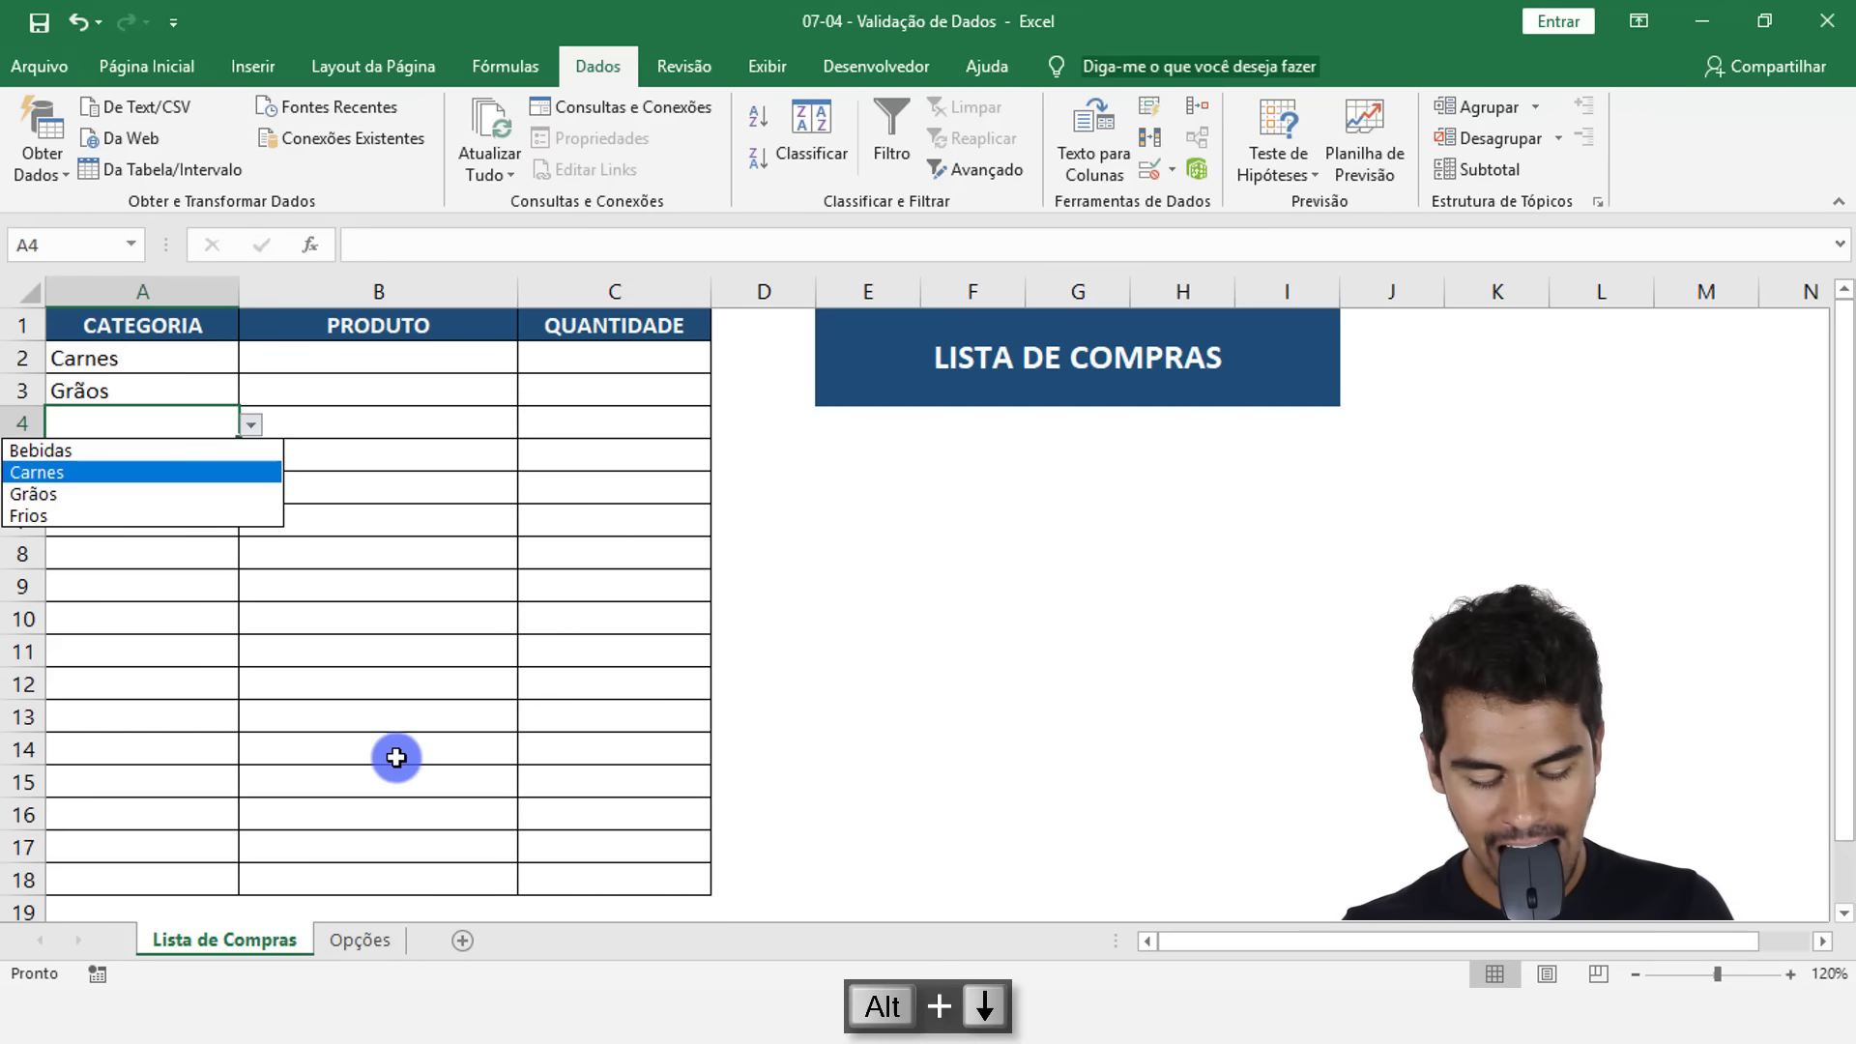
key(Return)
key(Down)
key(alt+Down)
key(Down)
key(Down)
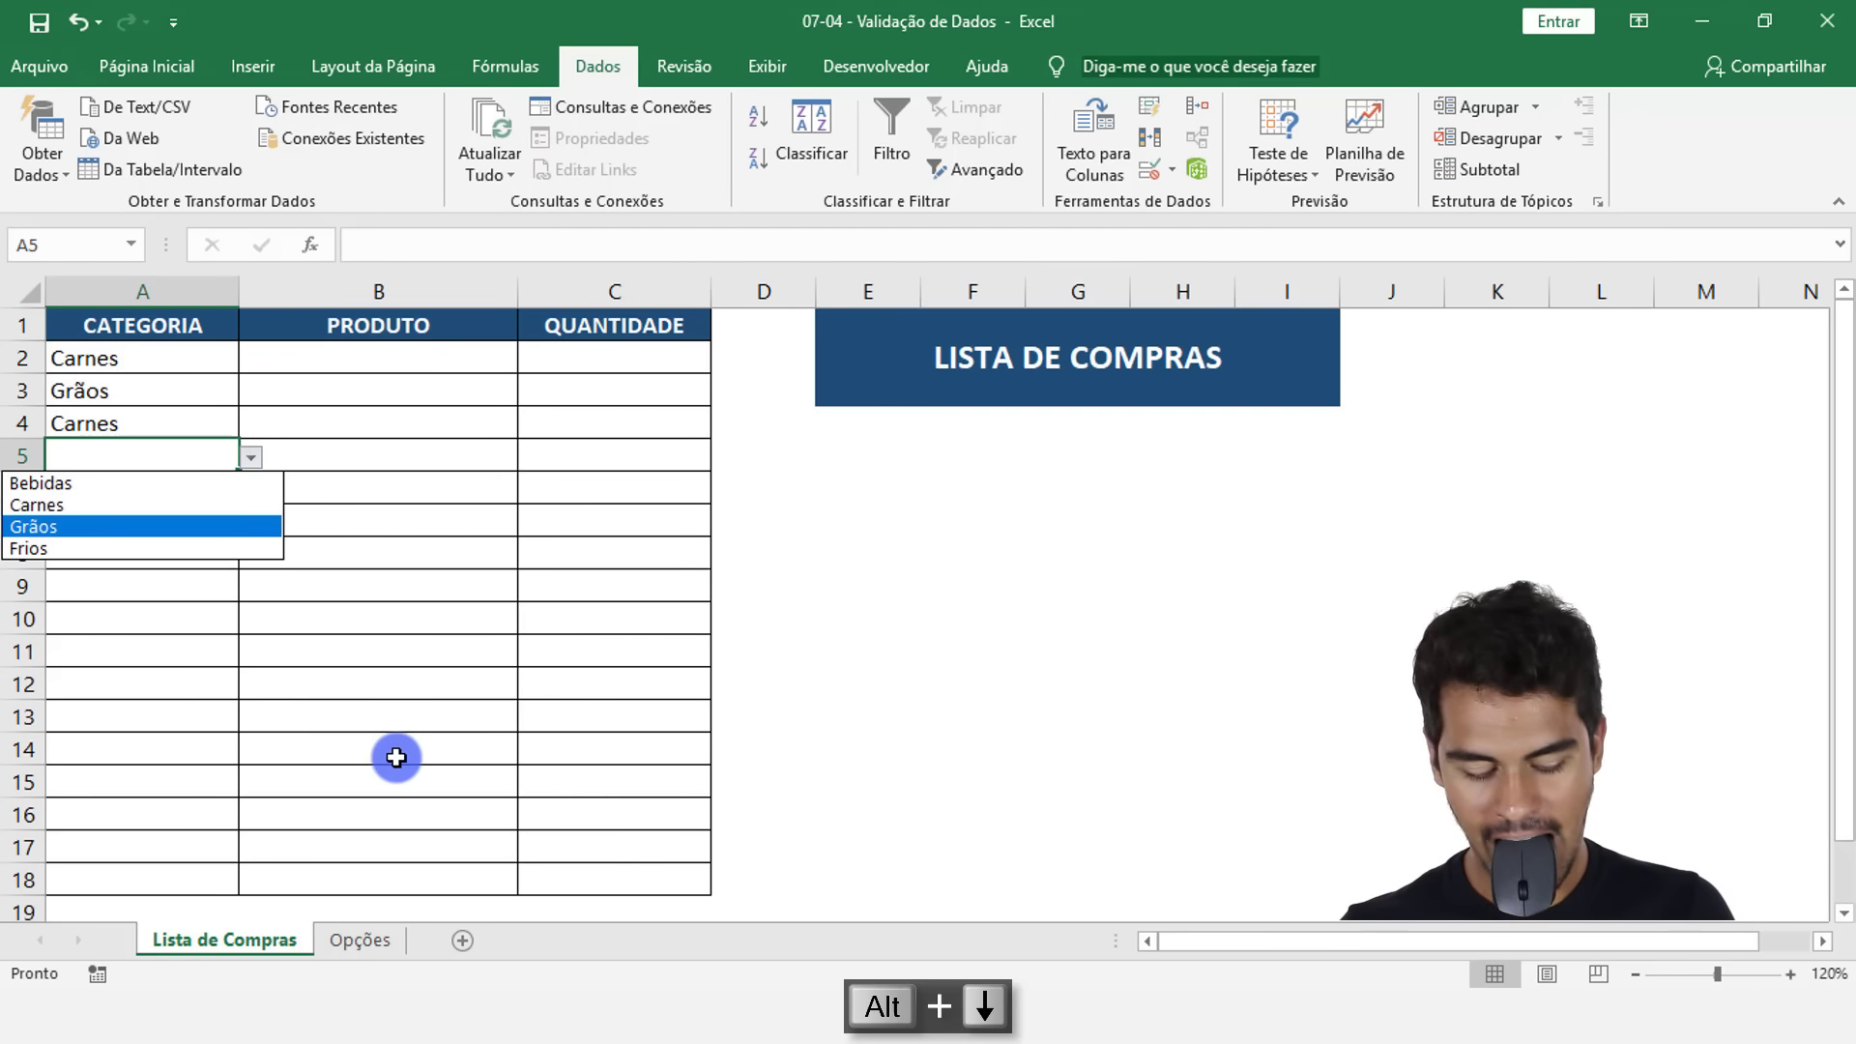
key(Return)
Choose Frios for A6 and Bebidas for A7 from the CATEGORIA drop-down lists
key(Down)
key(alt+Down)
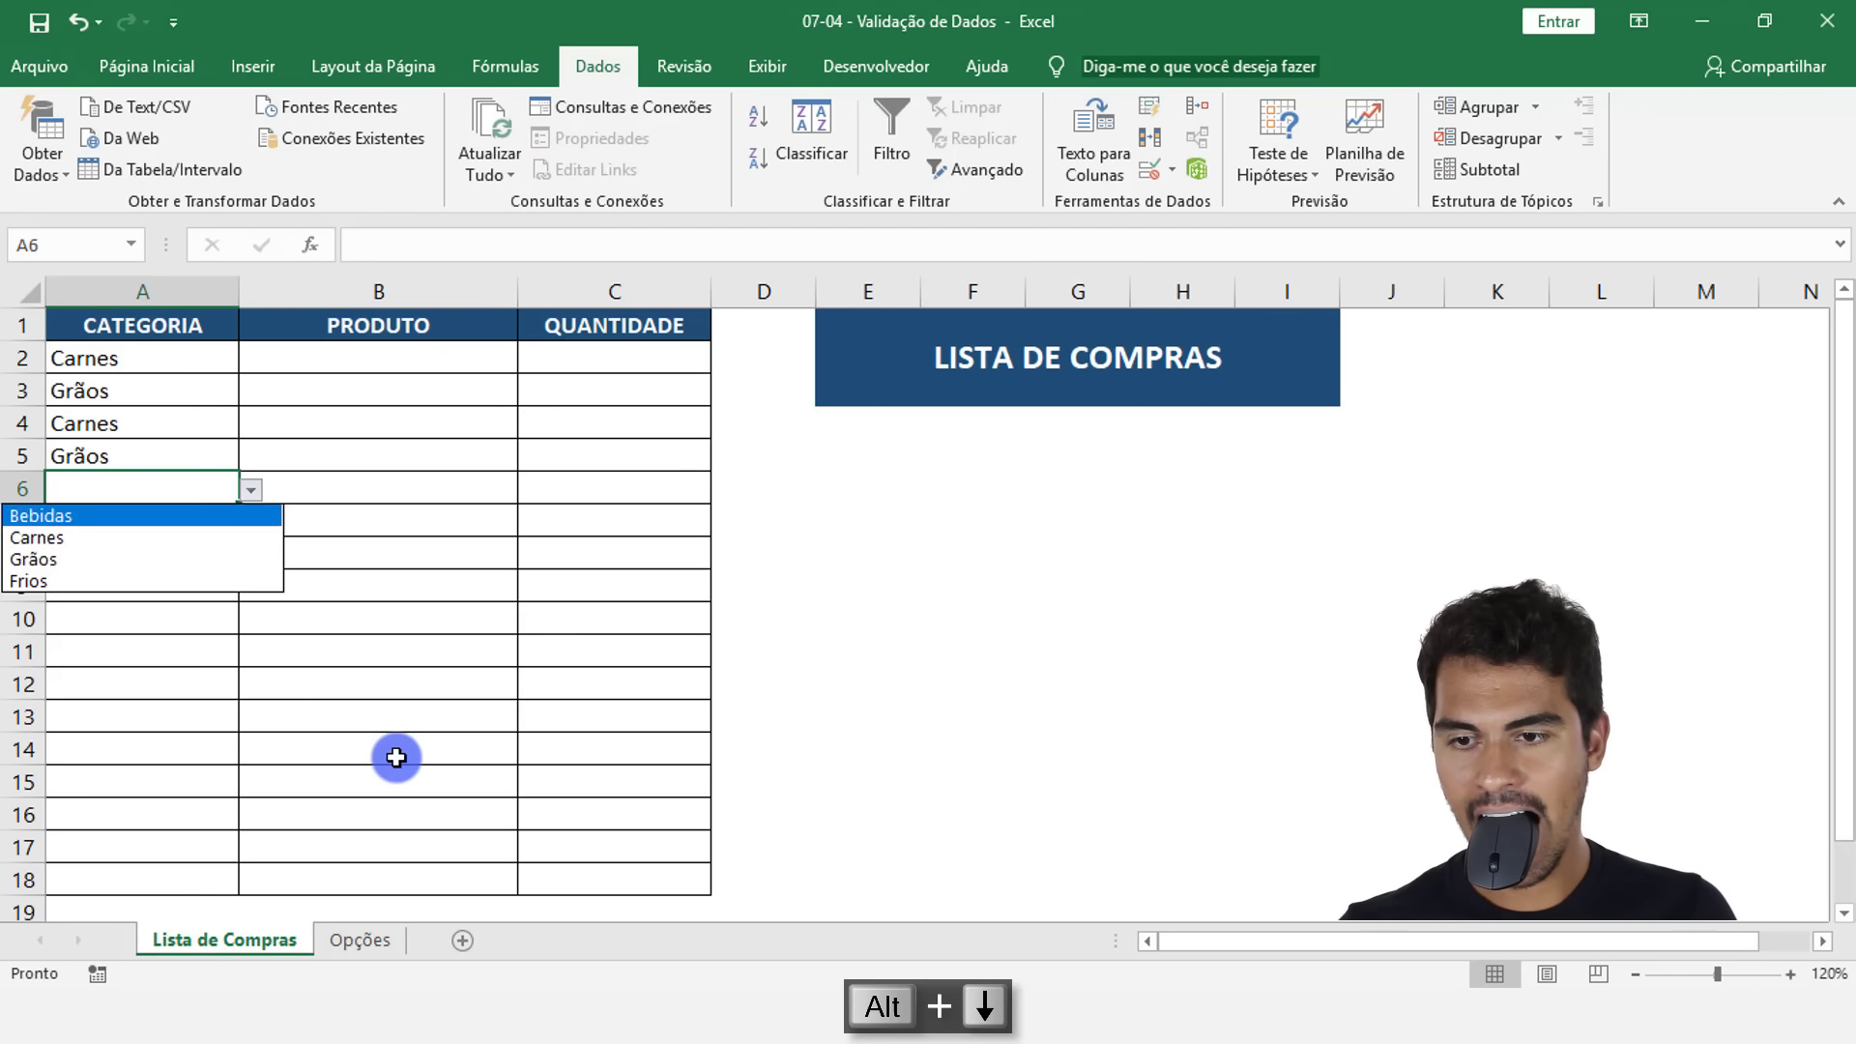
key(Down)
key(Down)
key(Down)
key(Return)
key(Down)
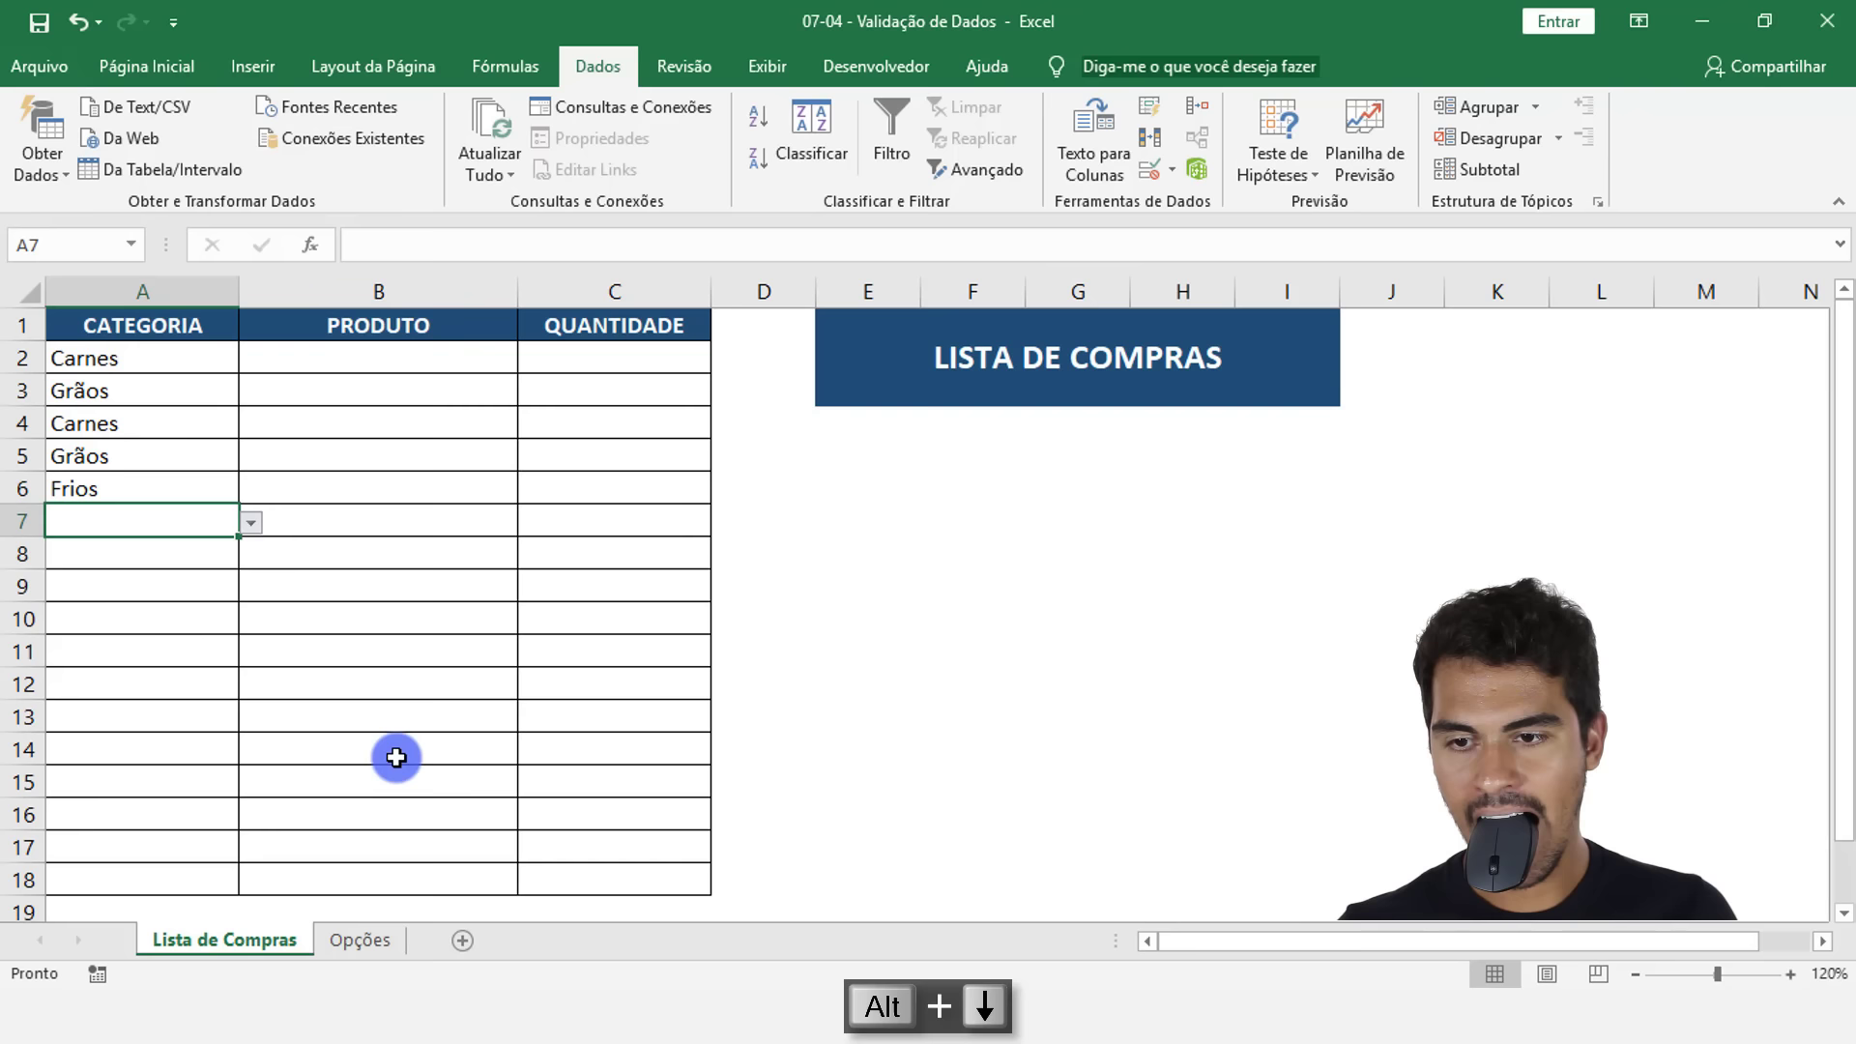
key(alt+Down)
key(Return)
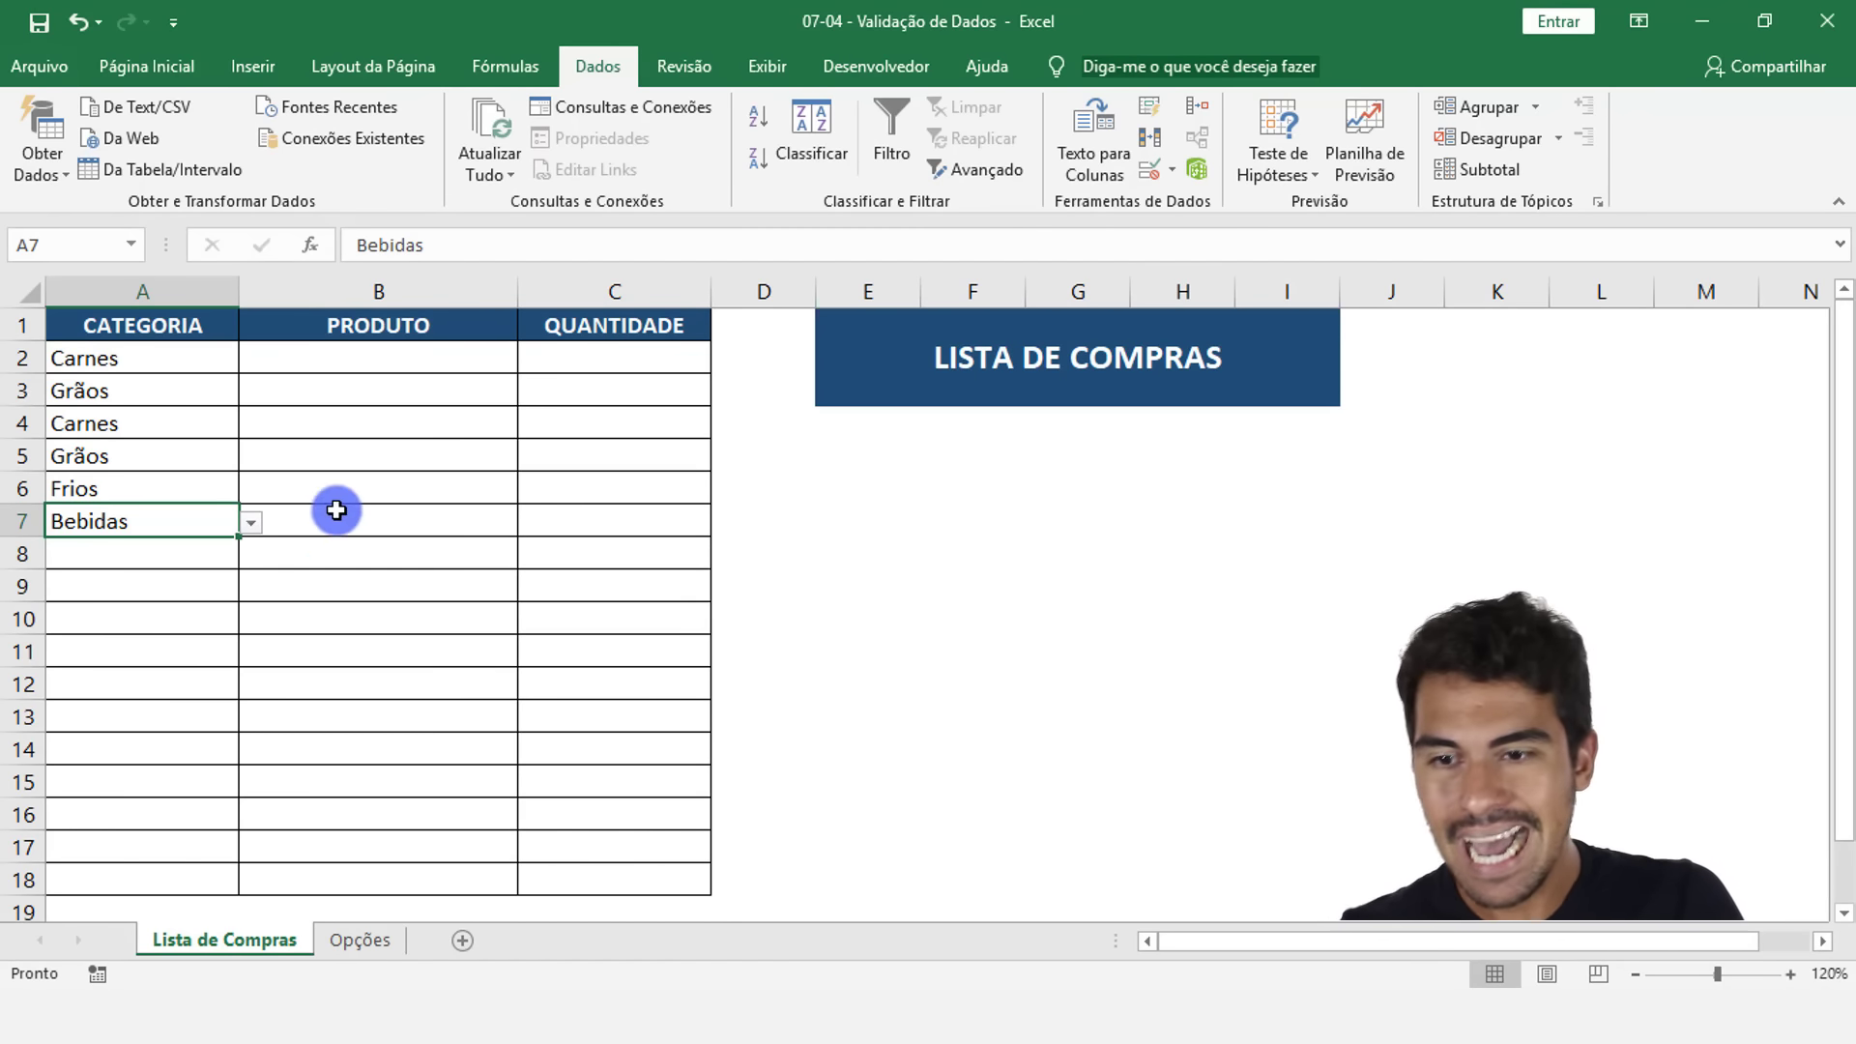
Review the categories chosen in A2:A7 against the first PRODUTO cell B2
click(387, 358)
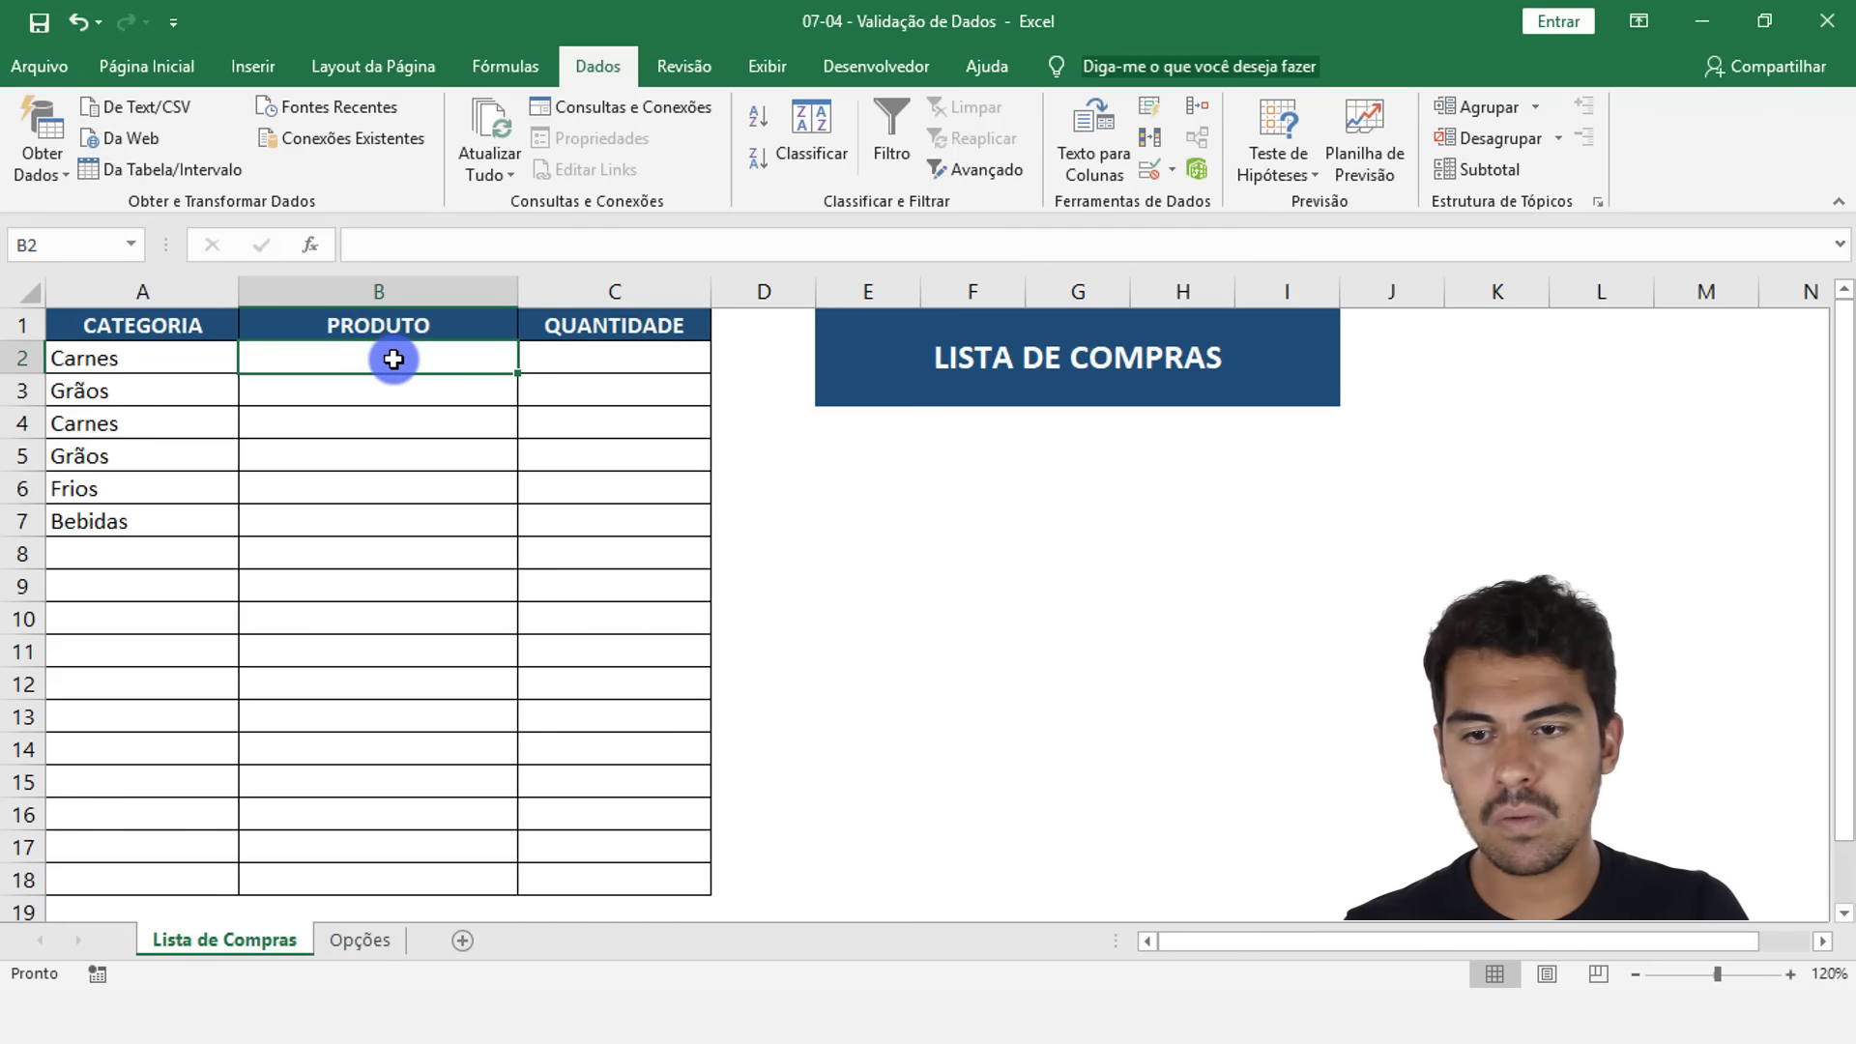
drag(120, 357, 114, 522)
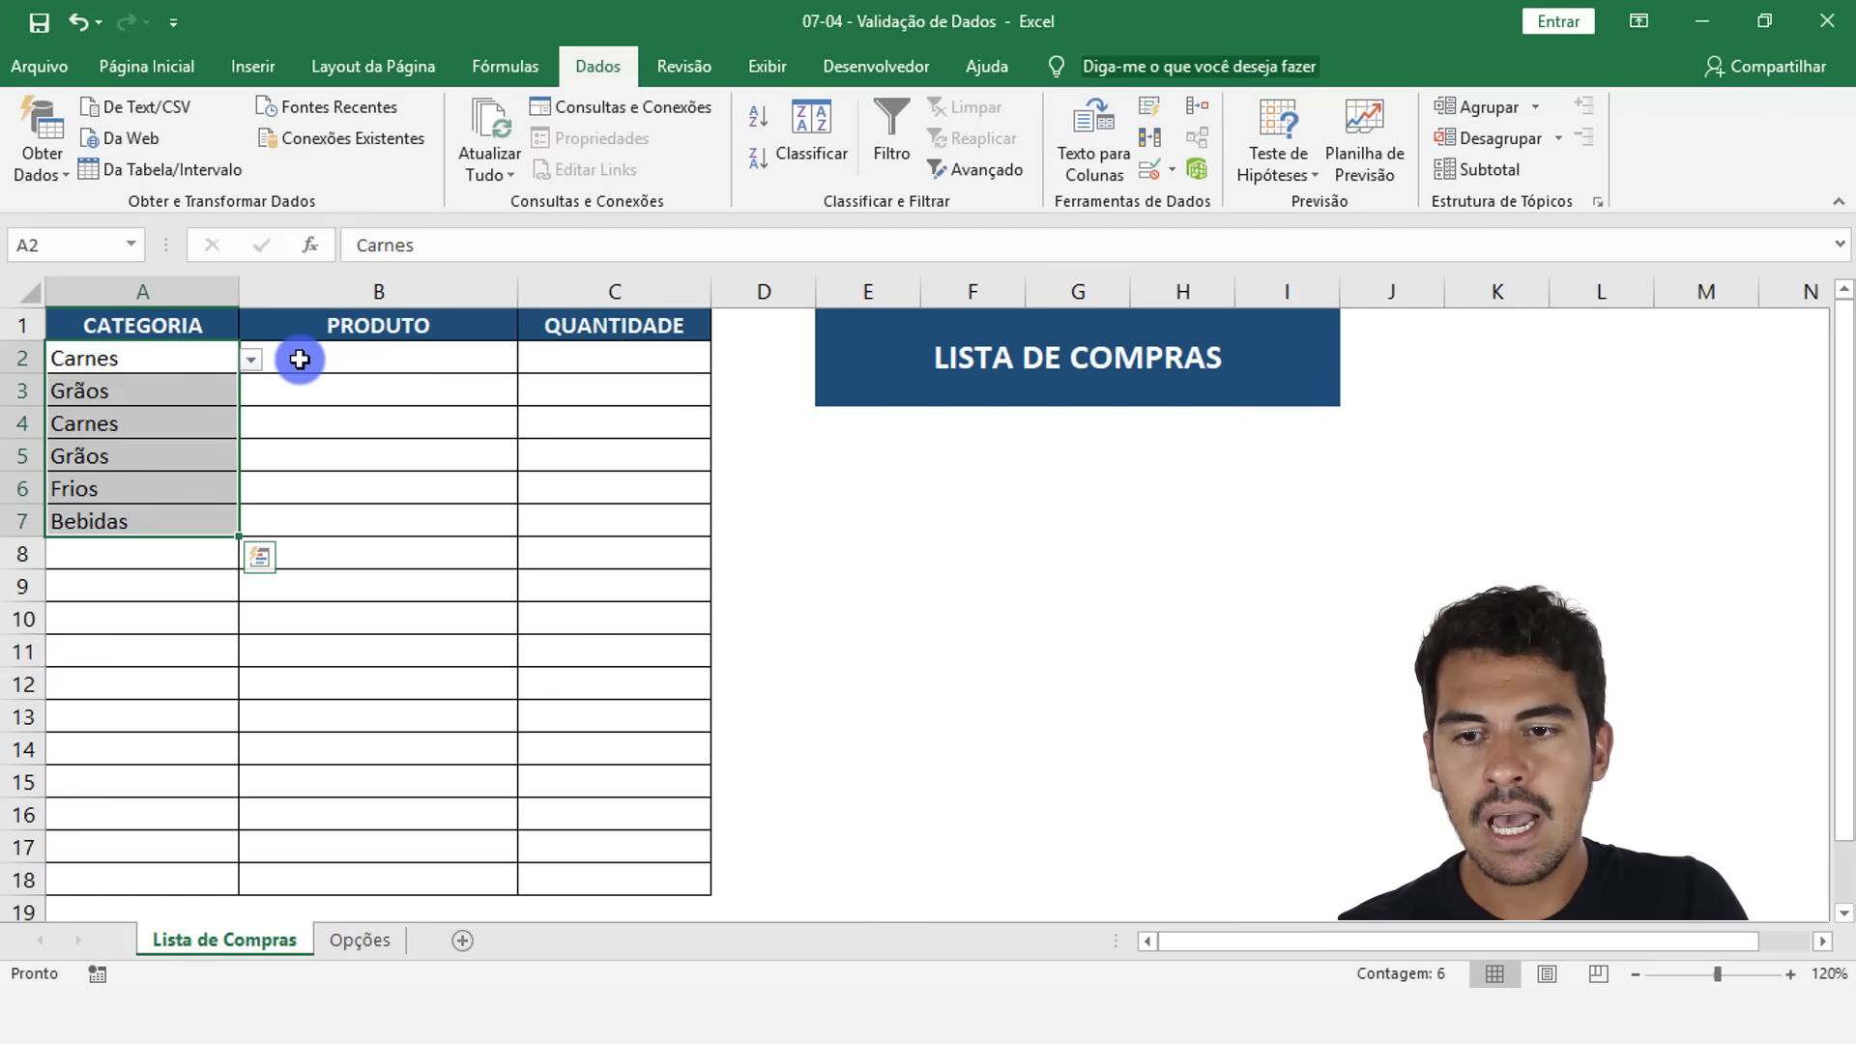
click(299, 358)
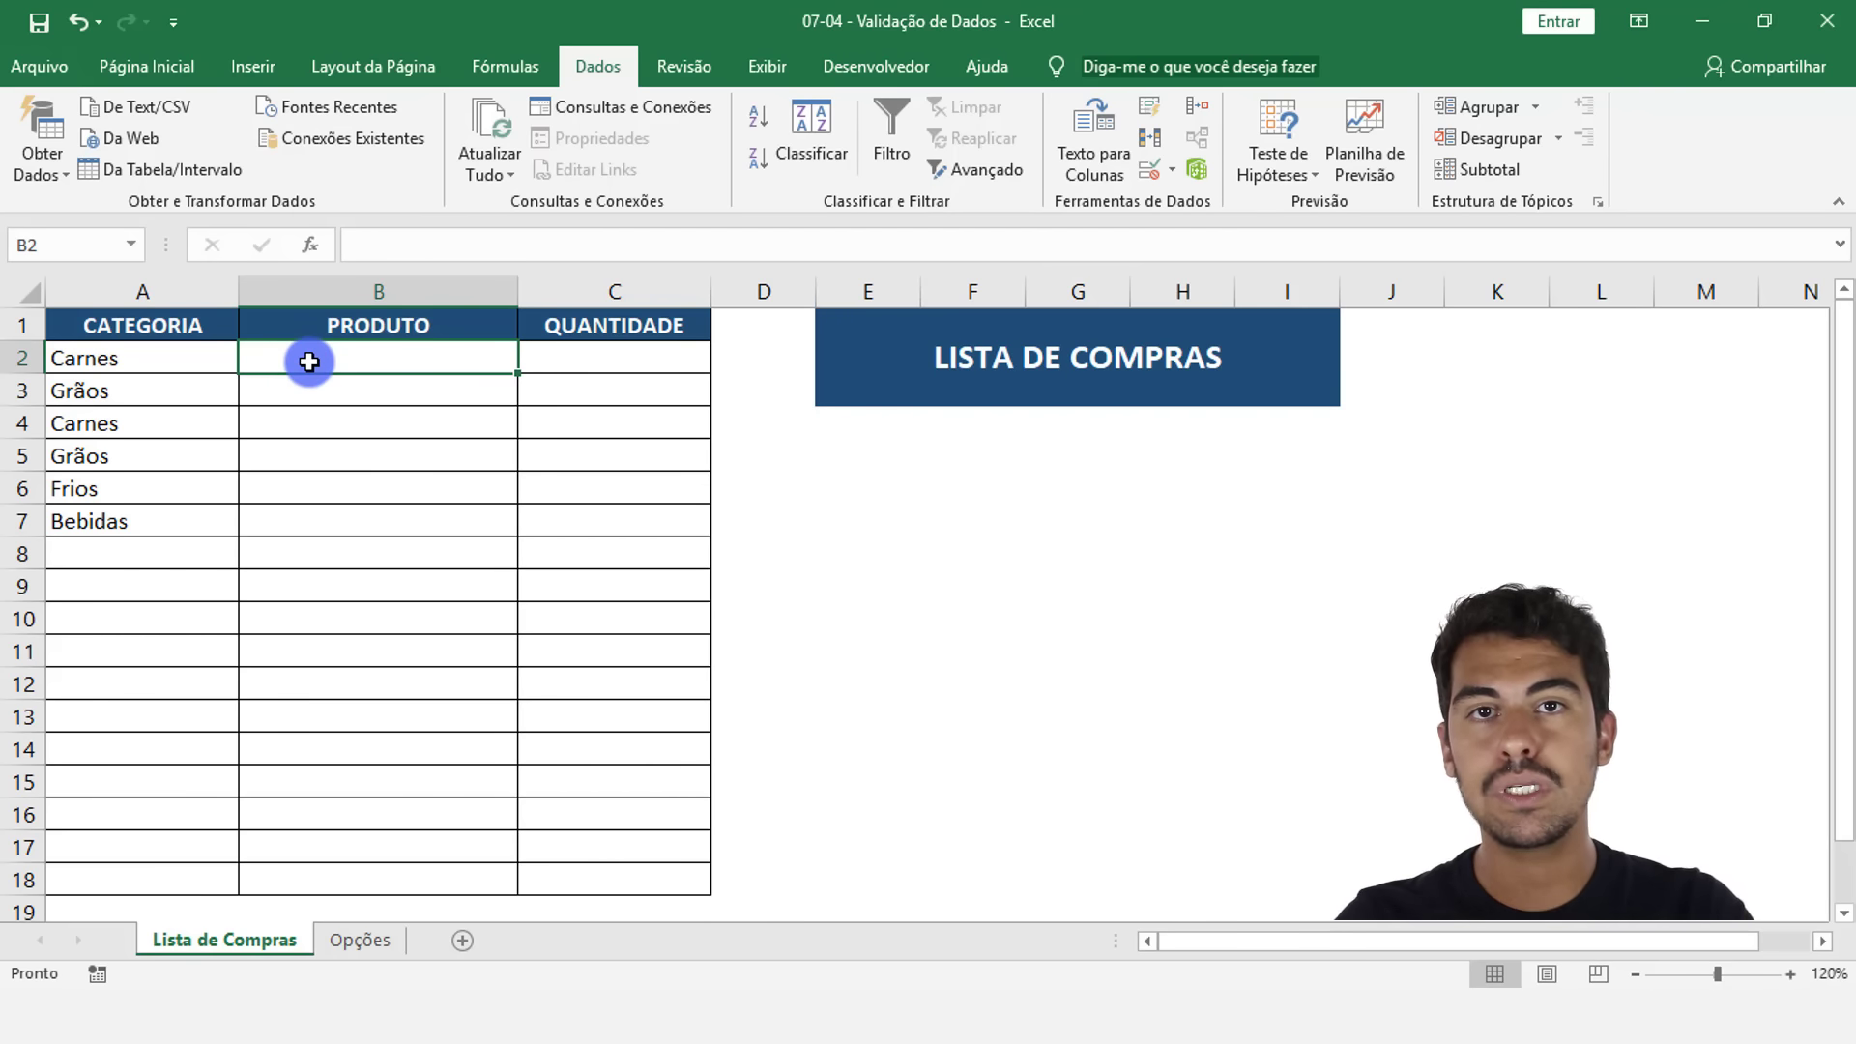
Examine the products listed under the Bebidas, Carnes, Grãos and Frios headings on the Opções sheet
click(359, 942)
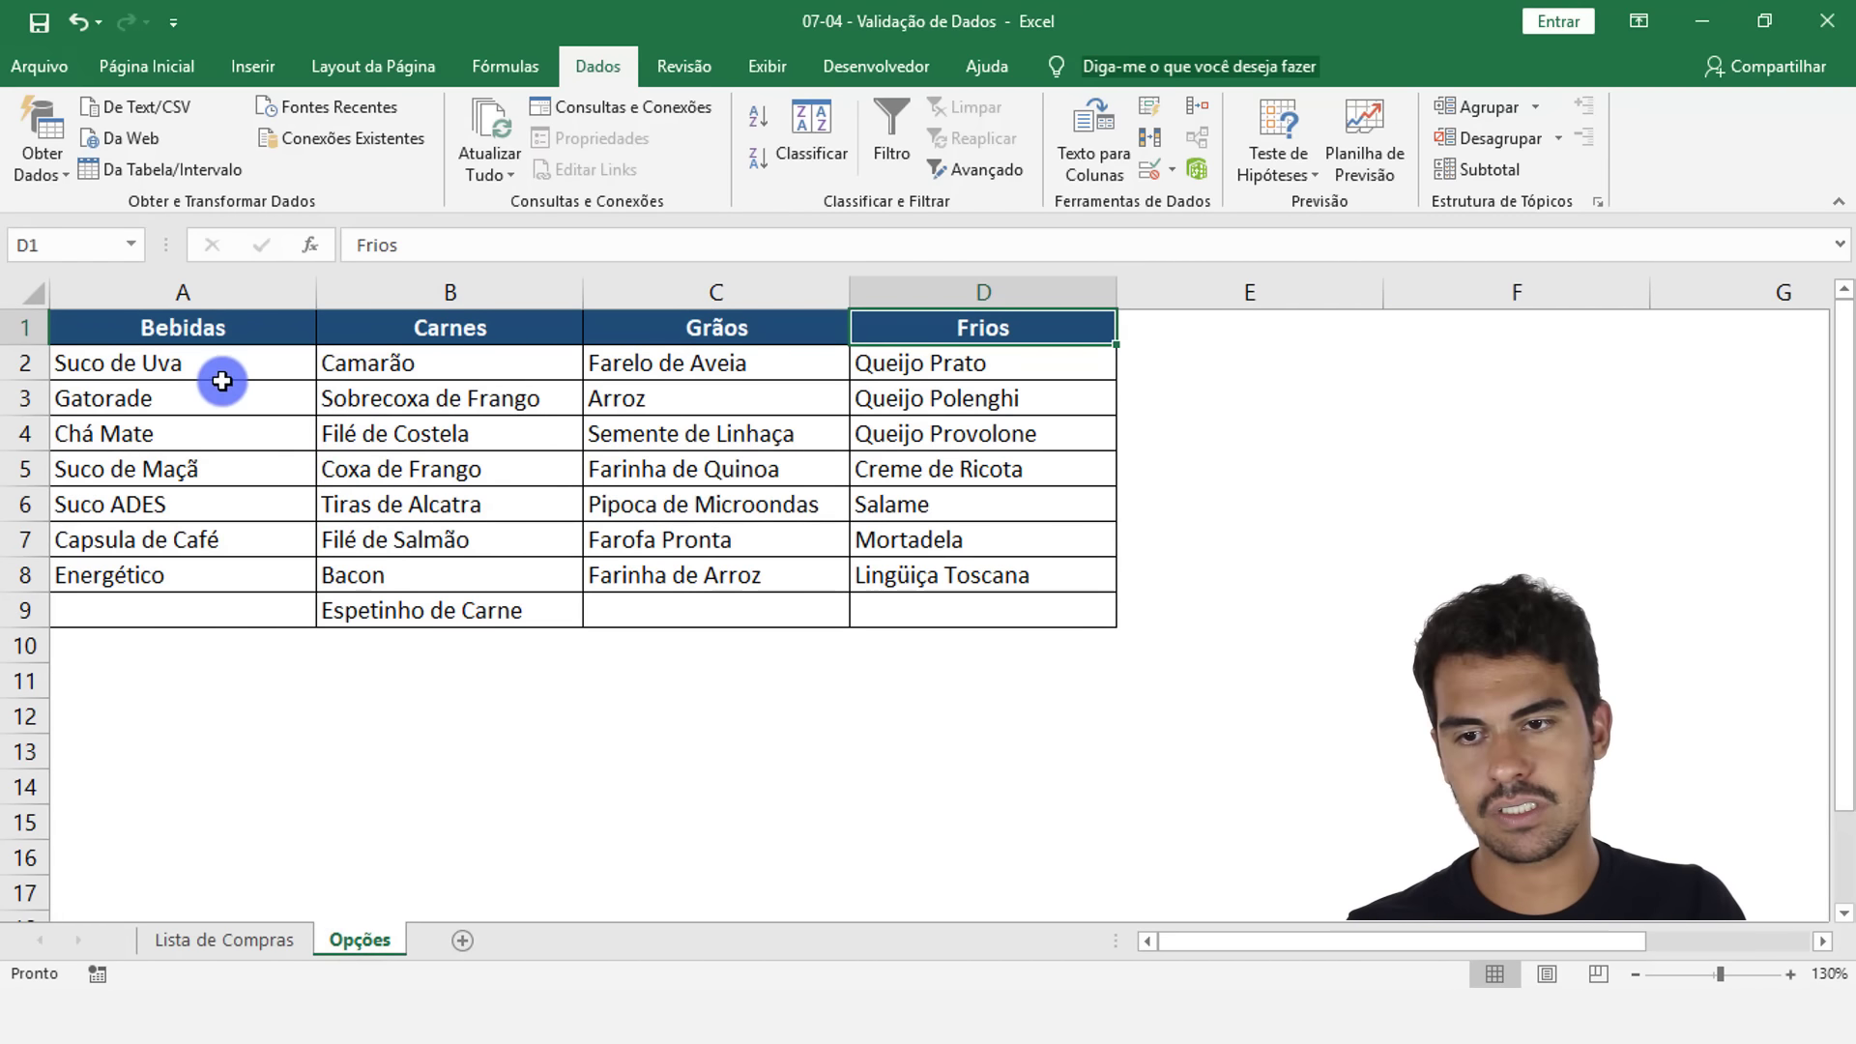
click(194, 331)
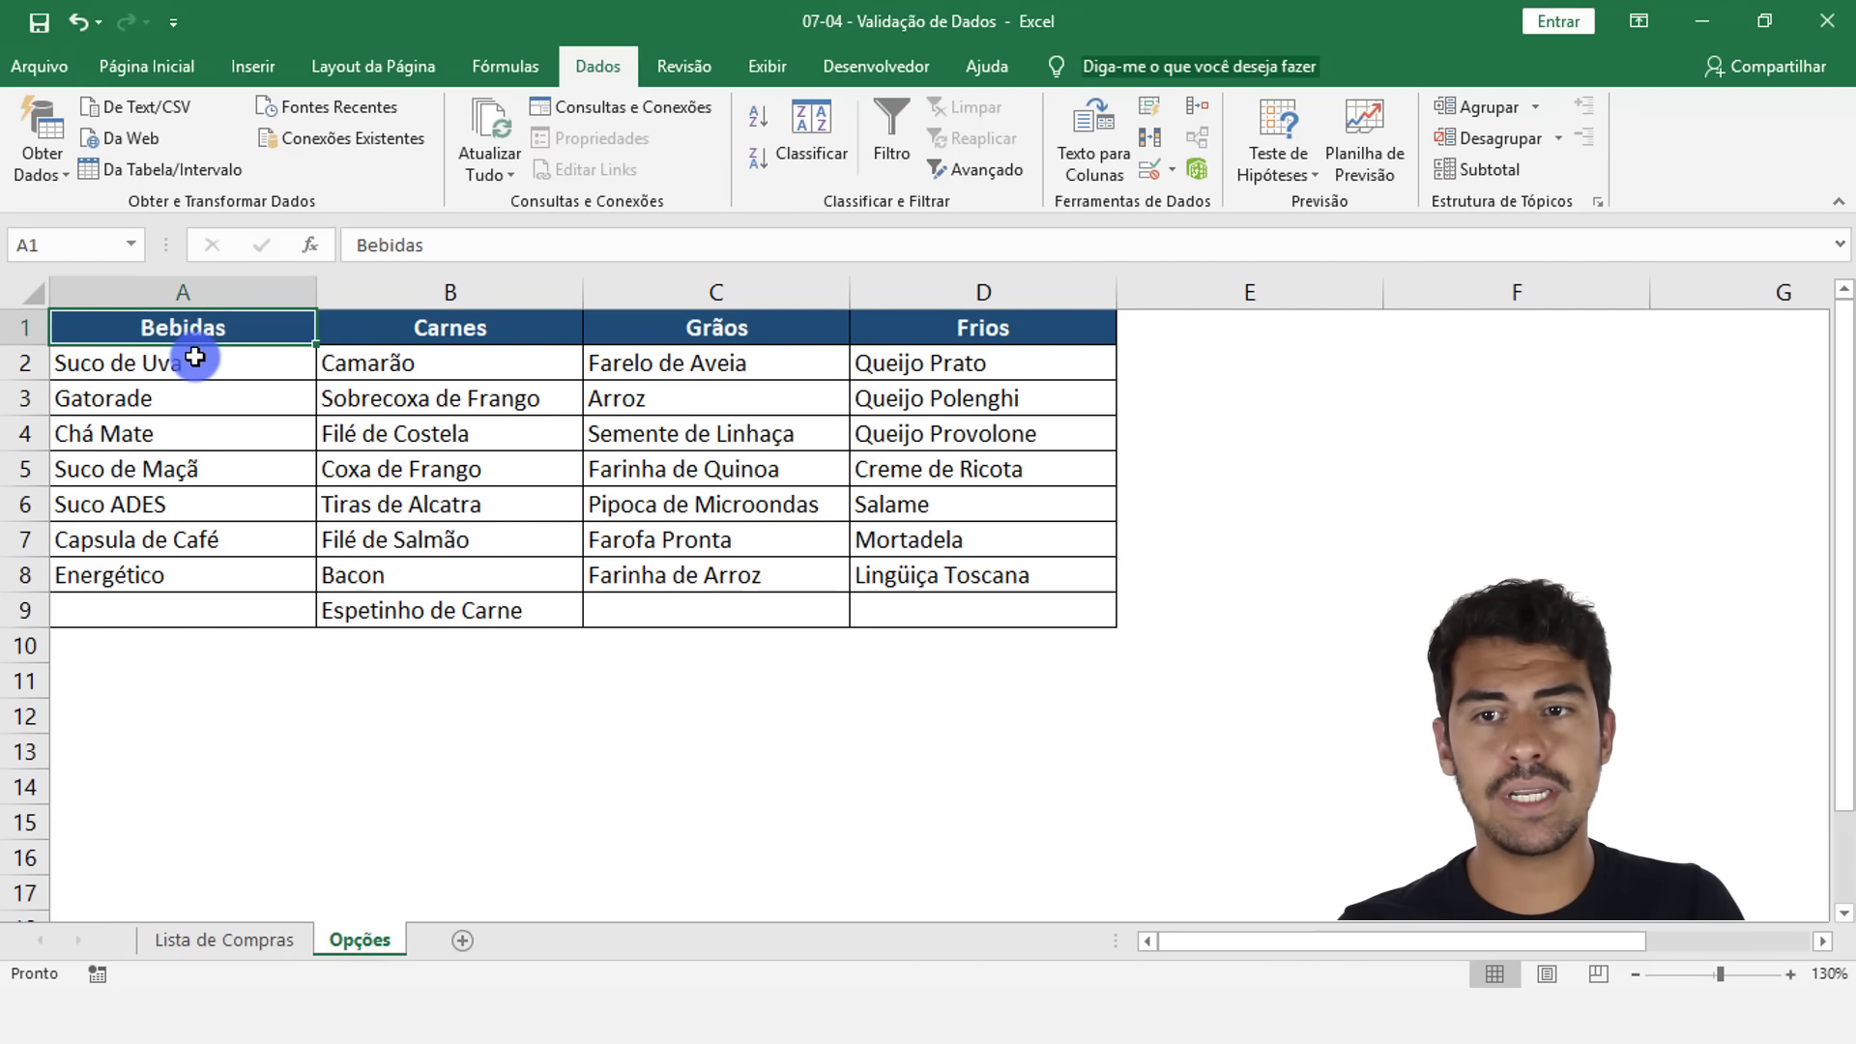
drag(195, 357, 174, 575)
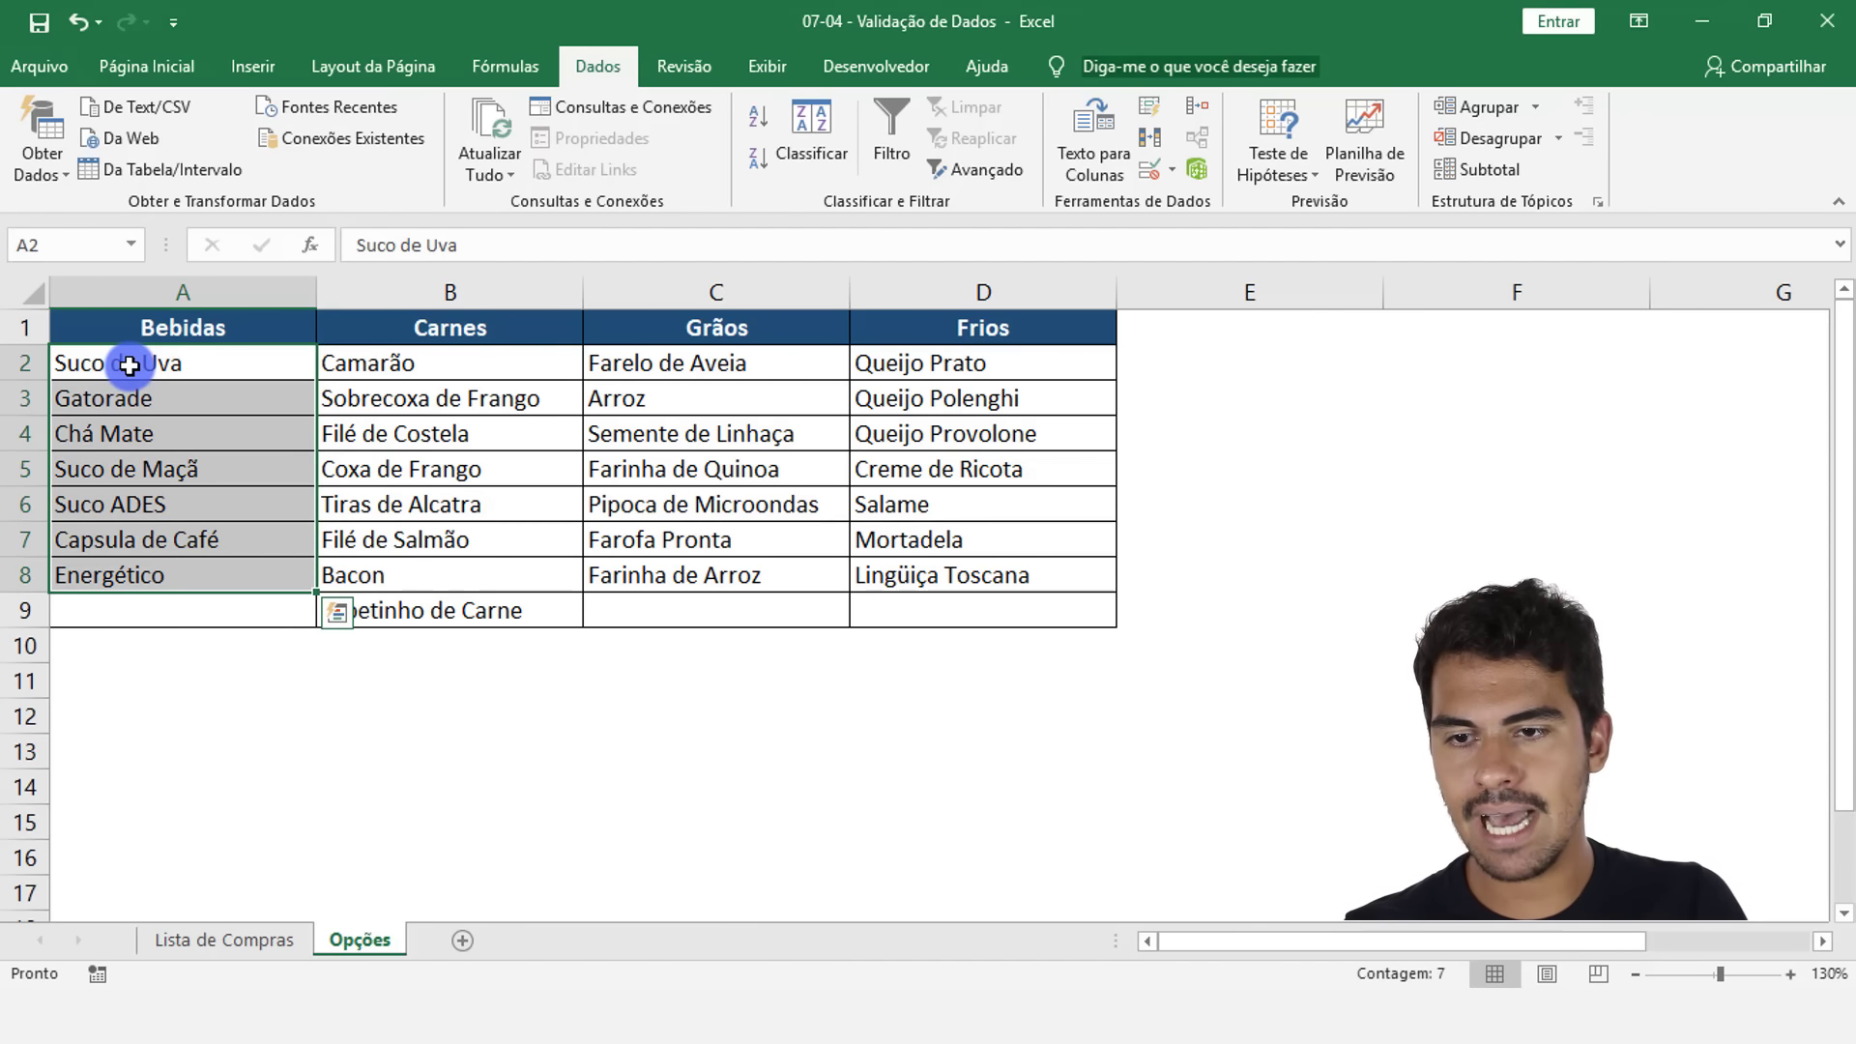
click(461, 336)
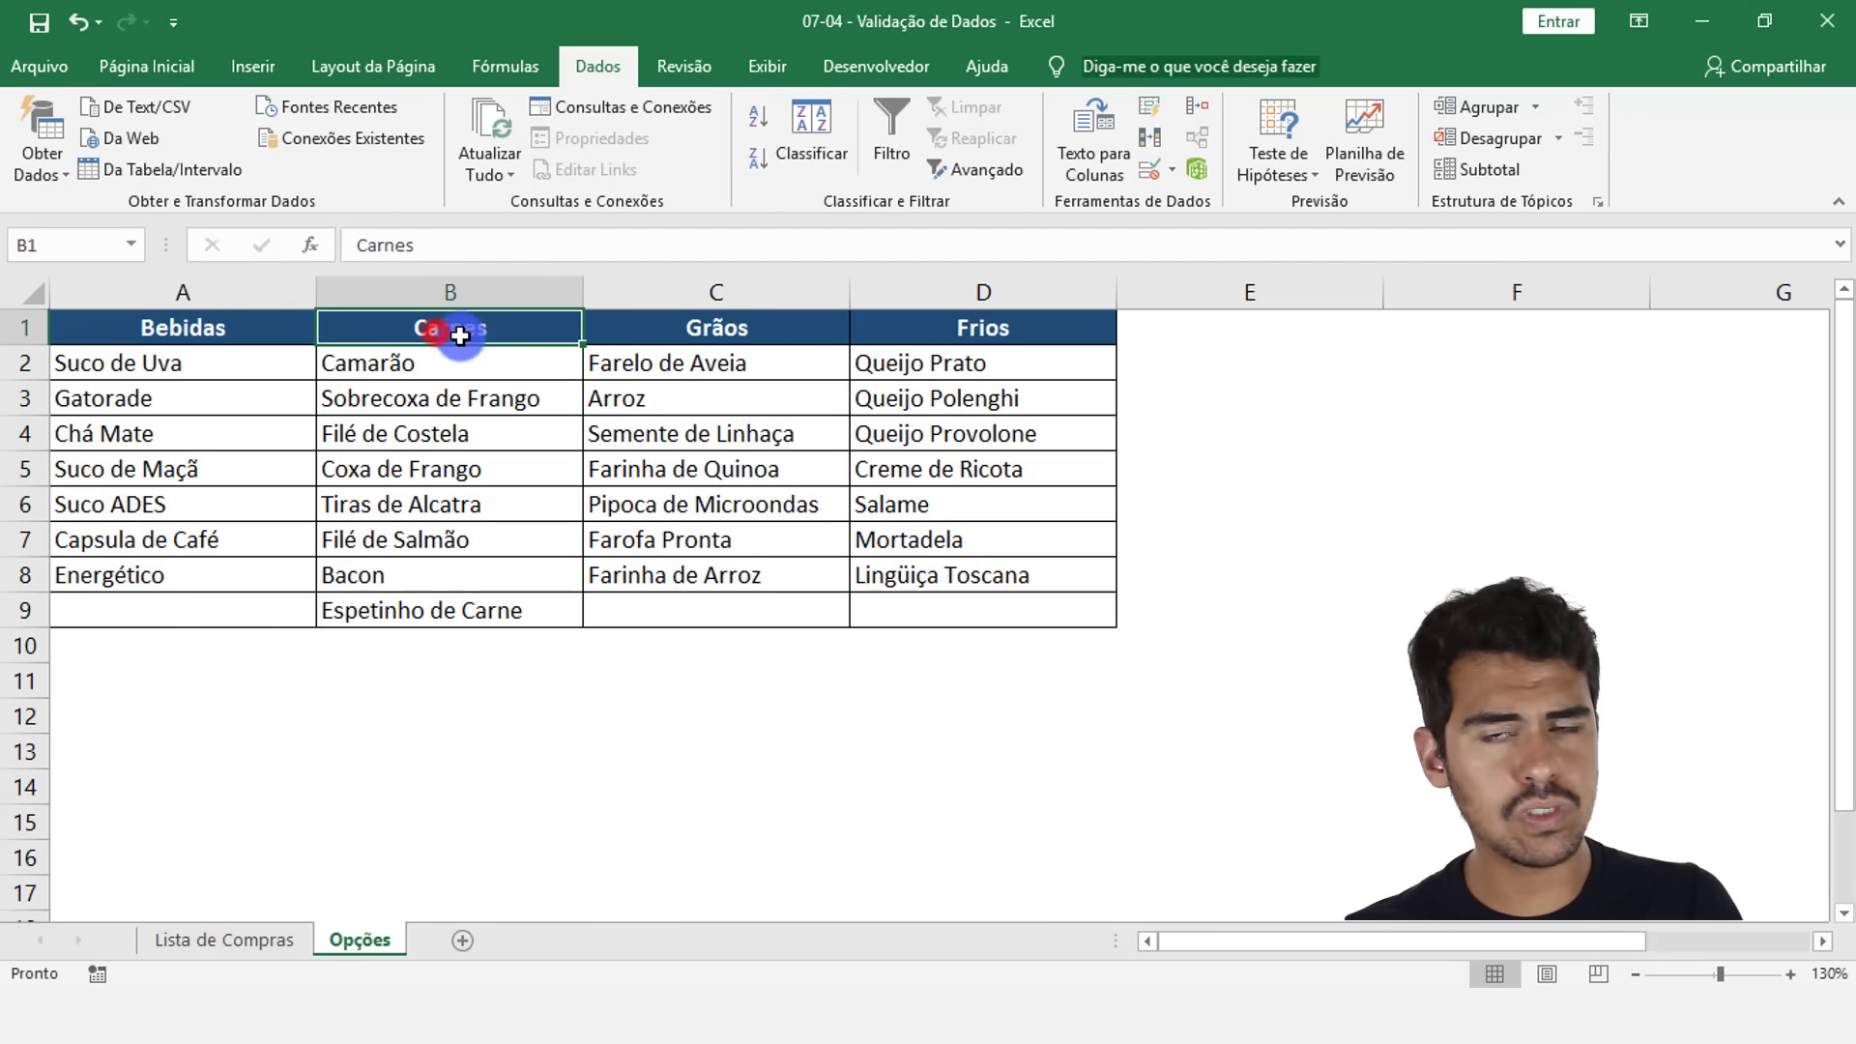
drag(414, 365, 373, 621)
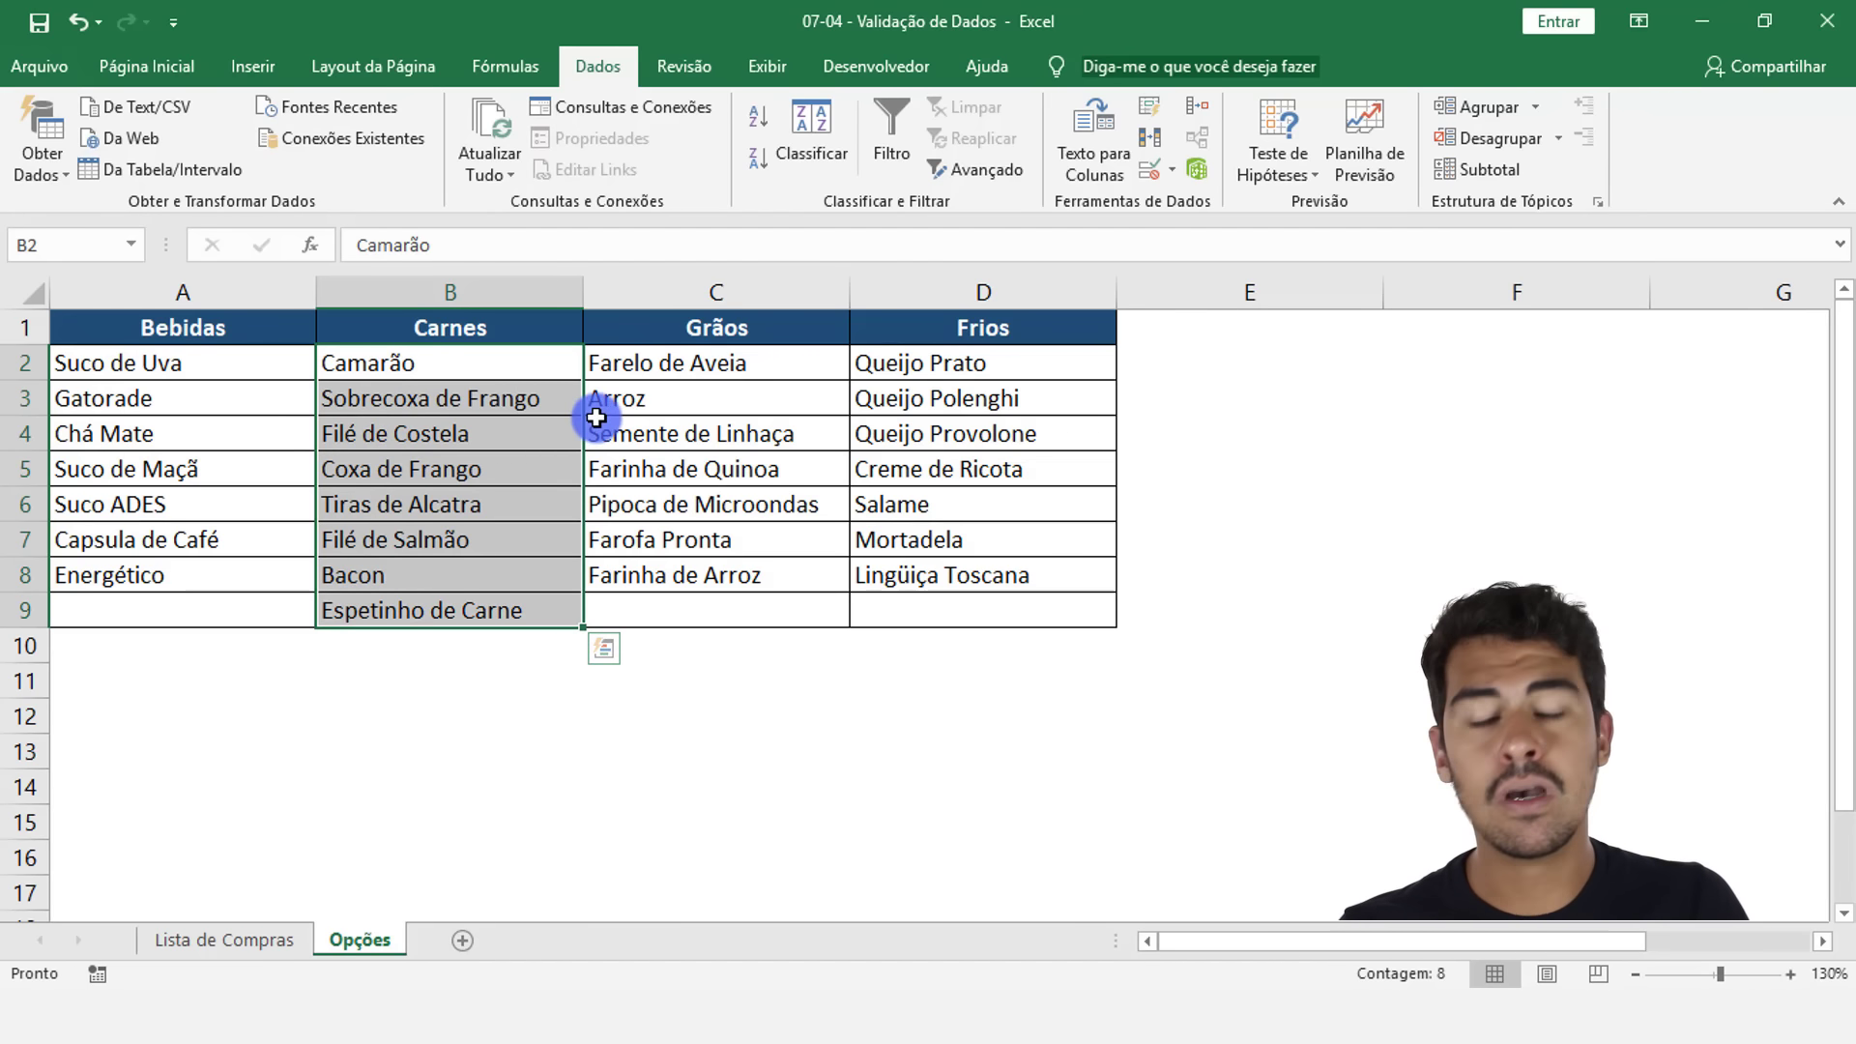
click(683, 324)
click(688, 367)
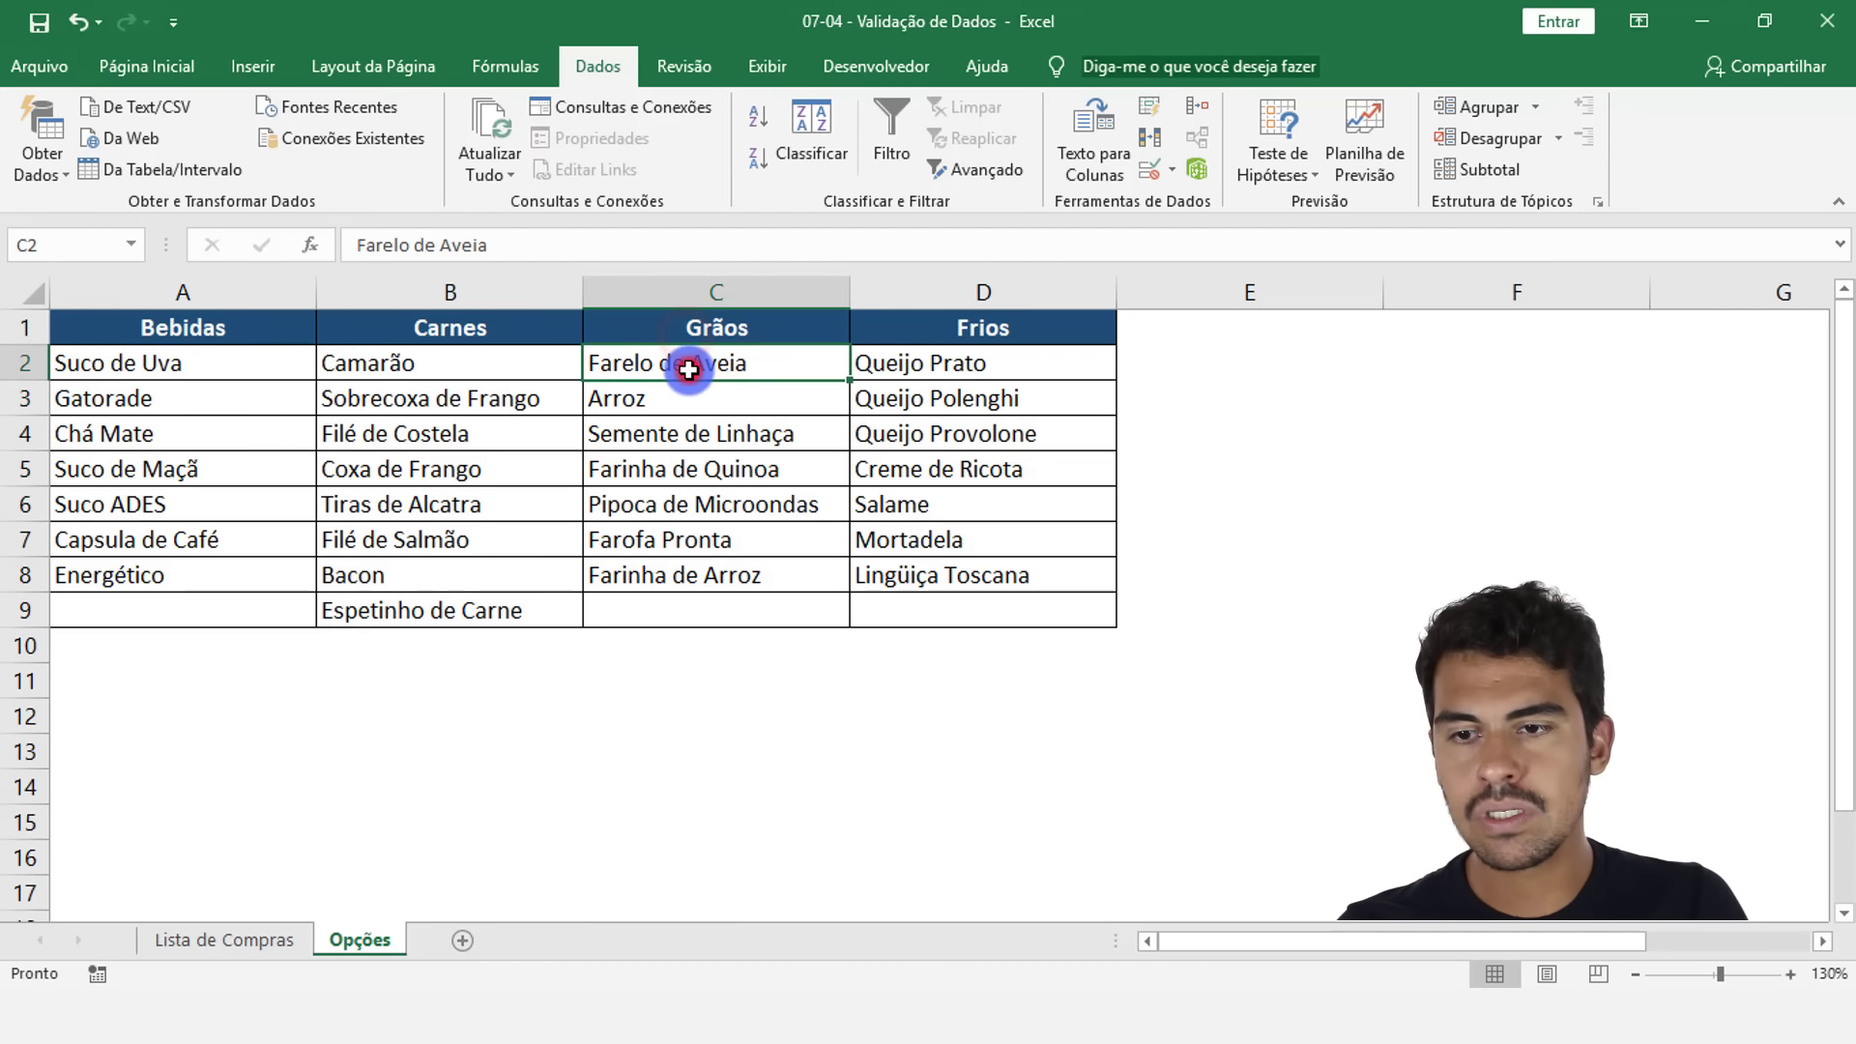
click(692, 580)
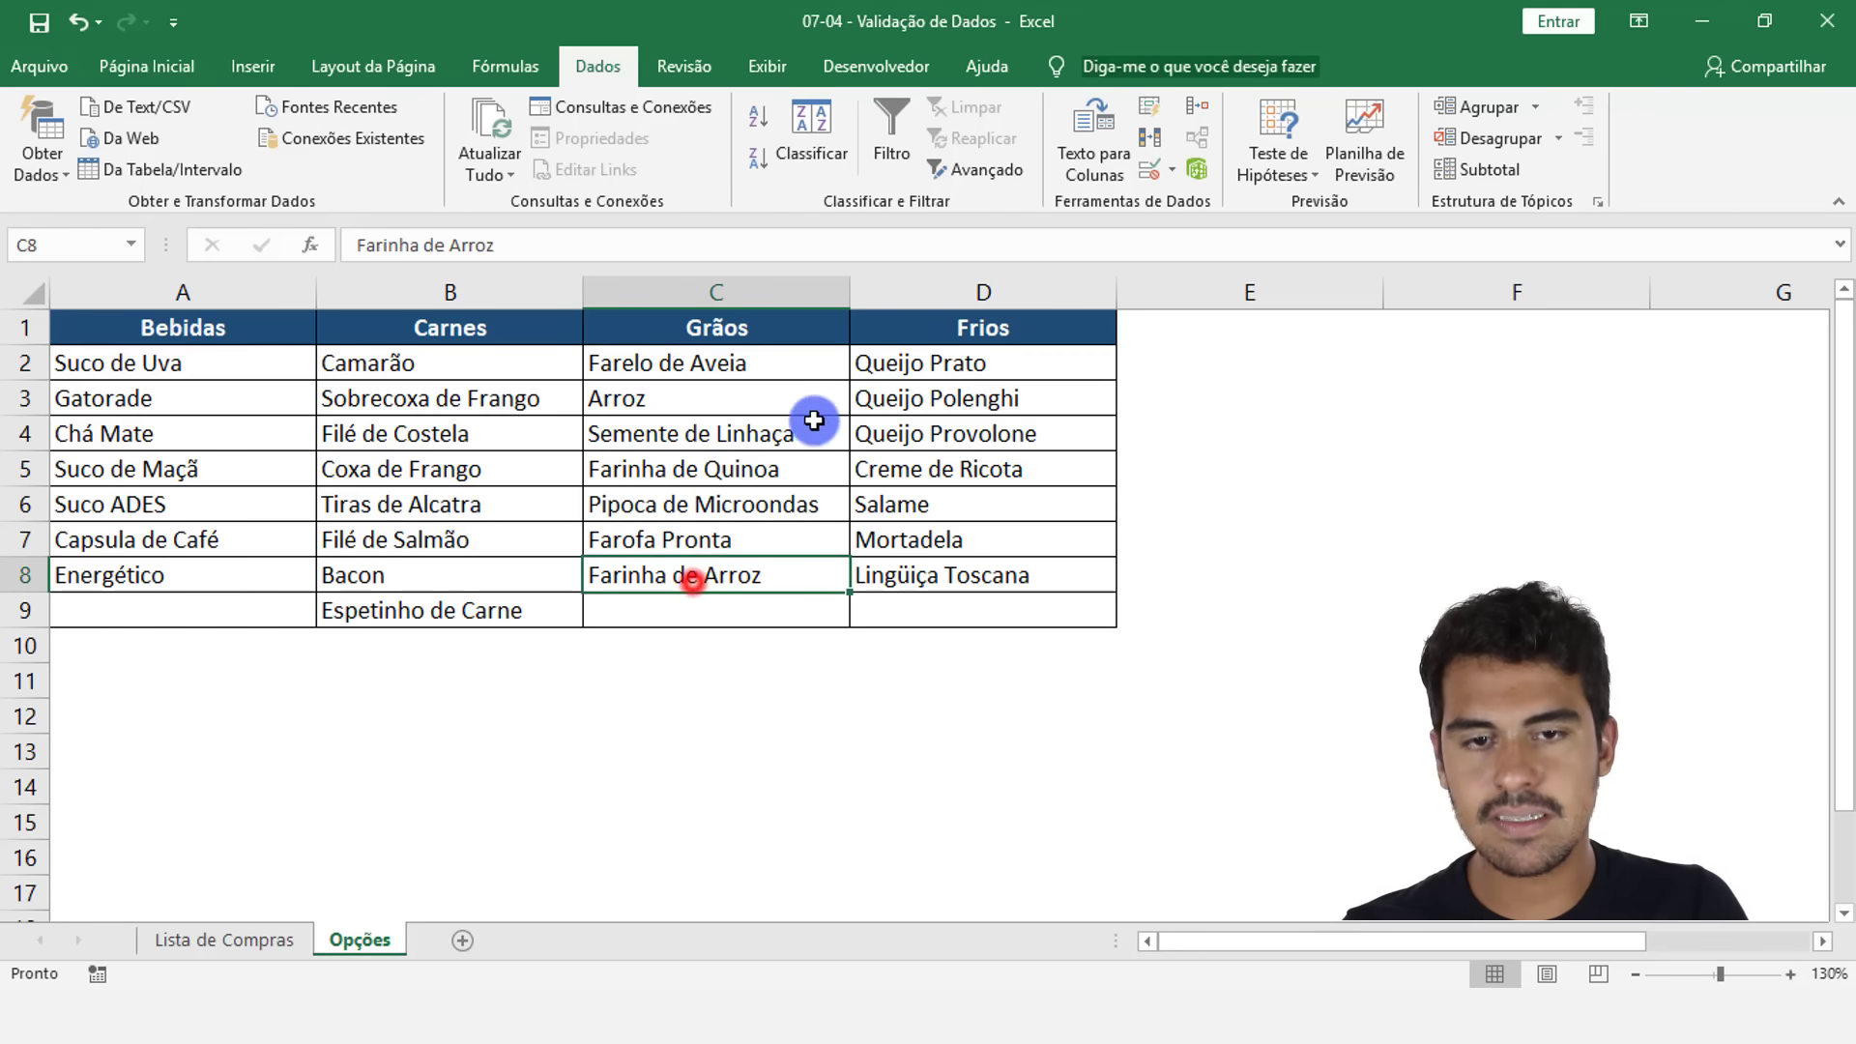
click(934, 341)
click(949, 376)
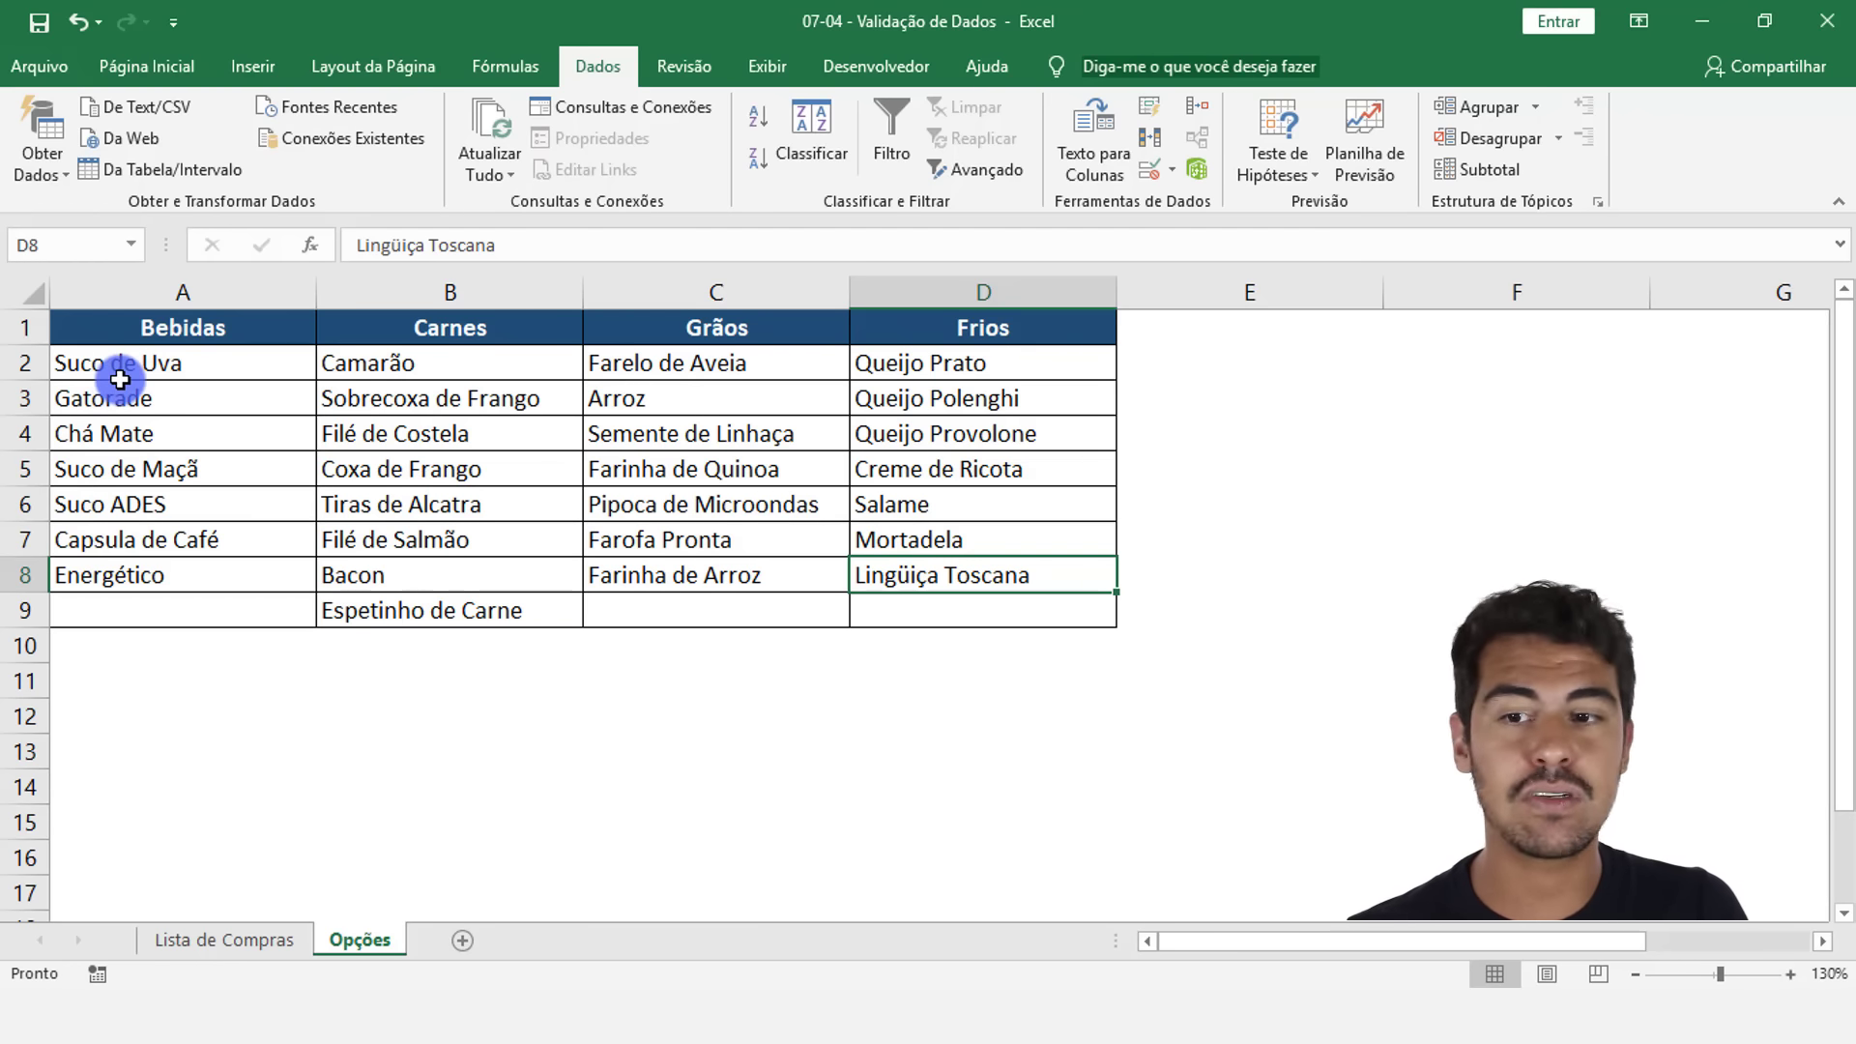
Define the name Bebidas for the product range A2:A8 on the Opções sheet
click(150, 363)
drag(143, 404, 149, 575)
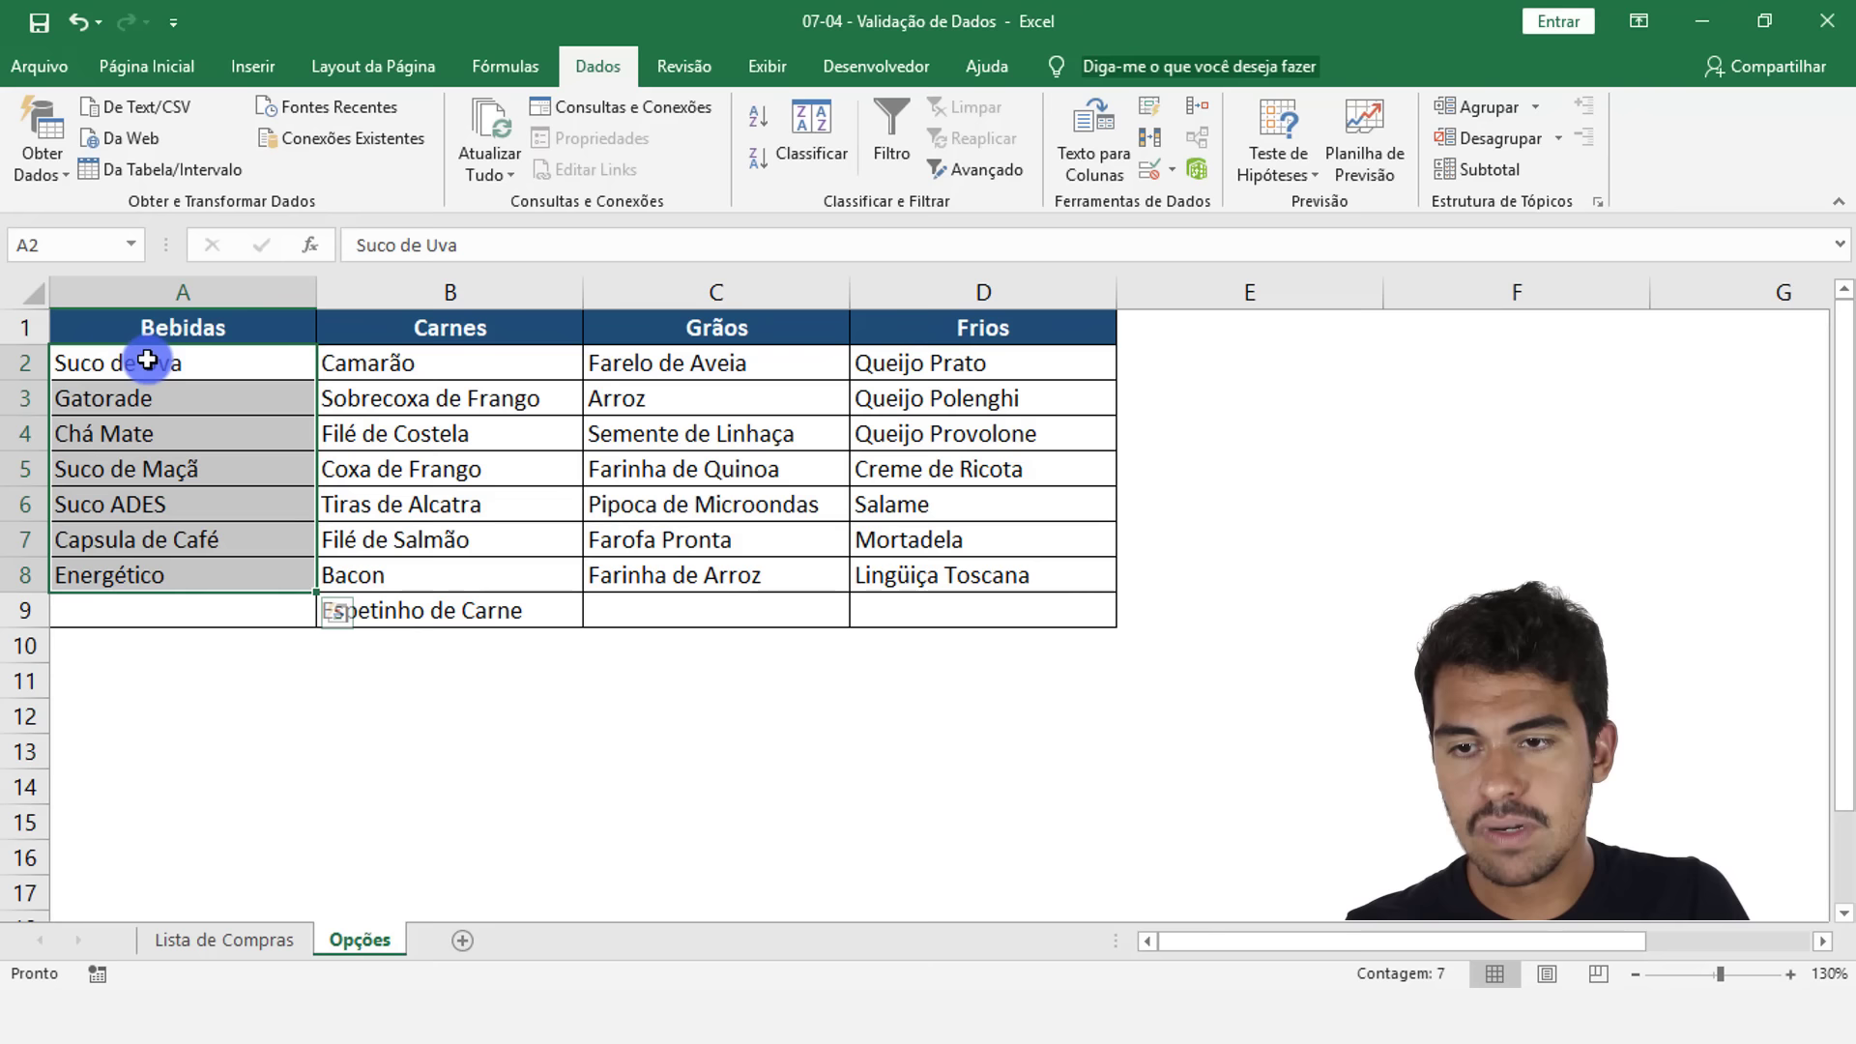
click(41, 248)
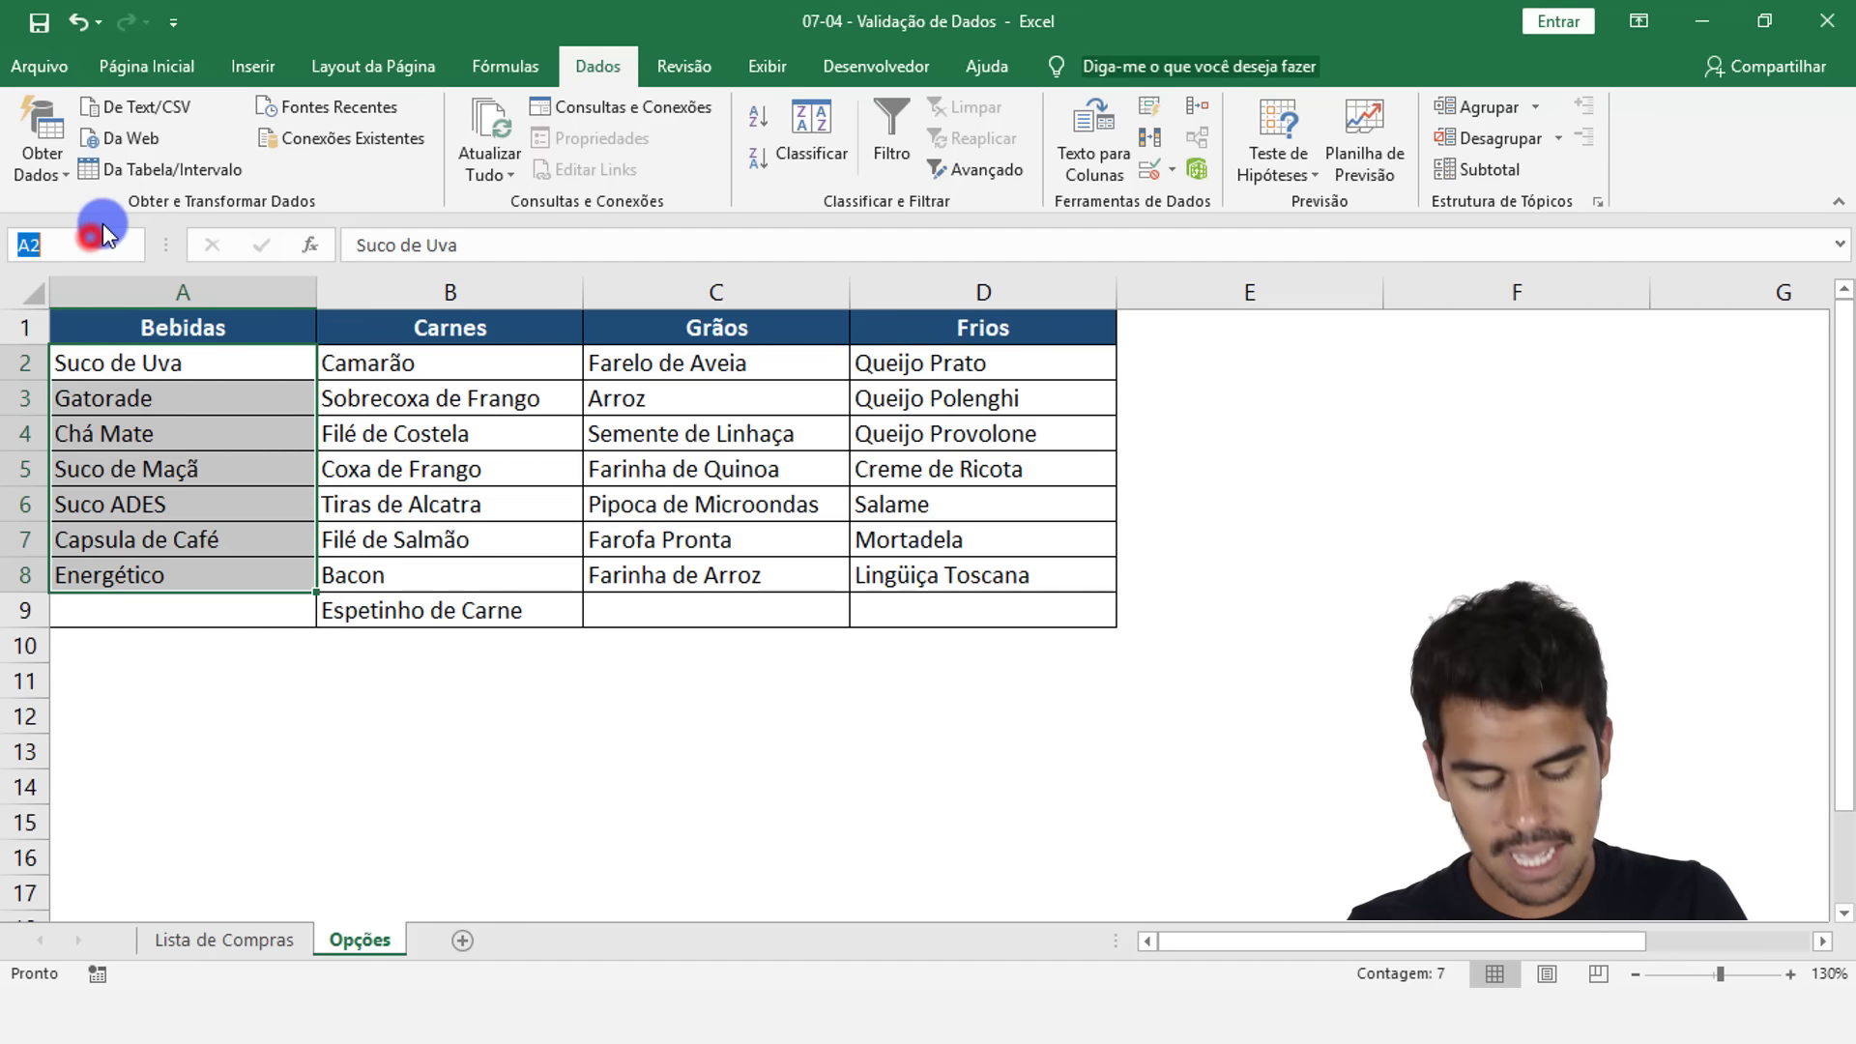
key(BackSpace)
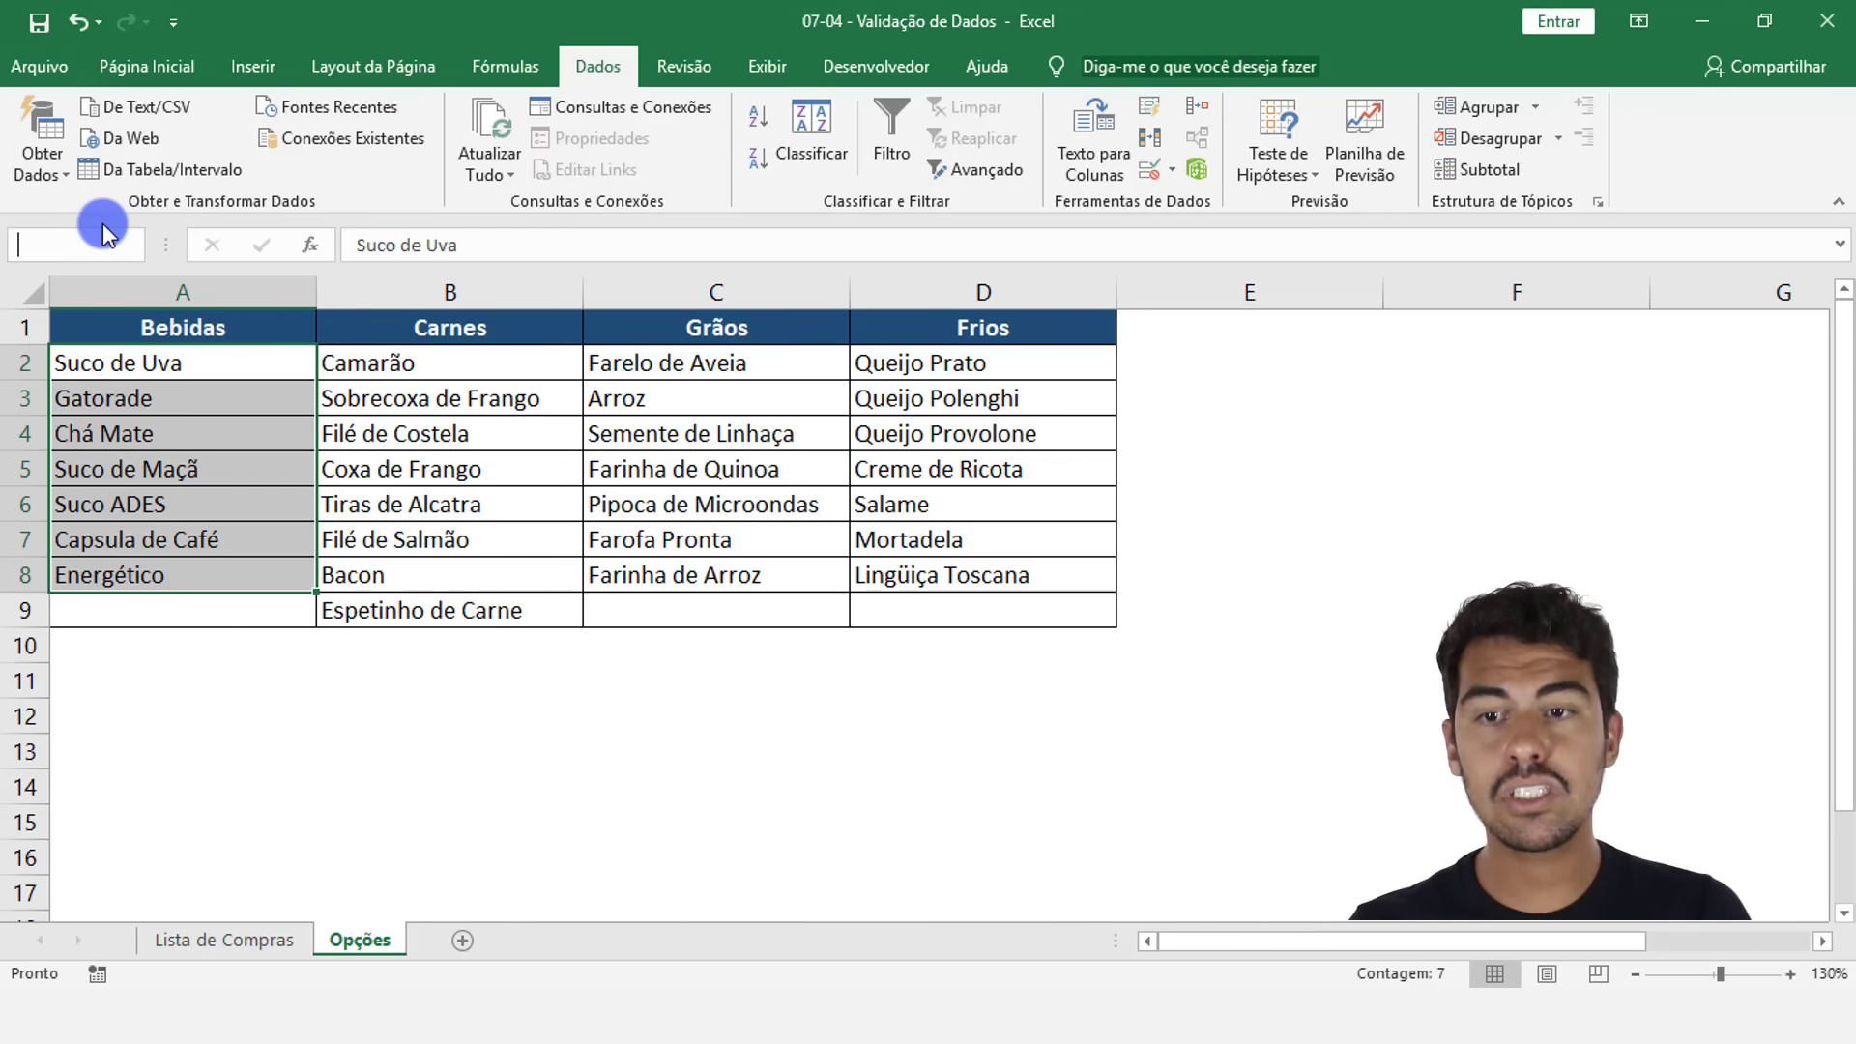
text(Be)
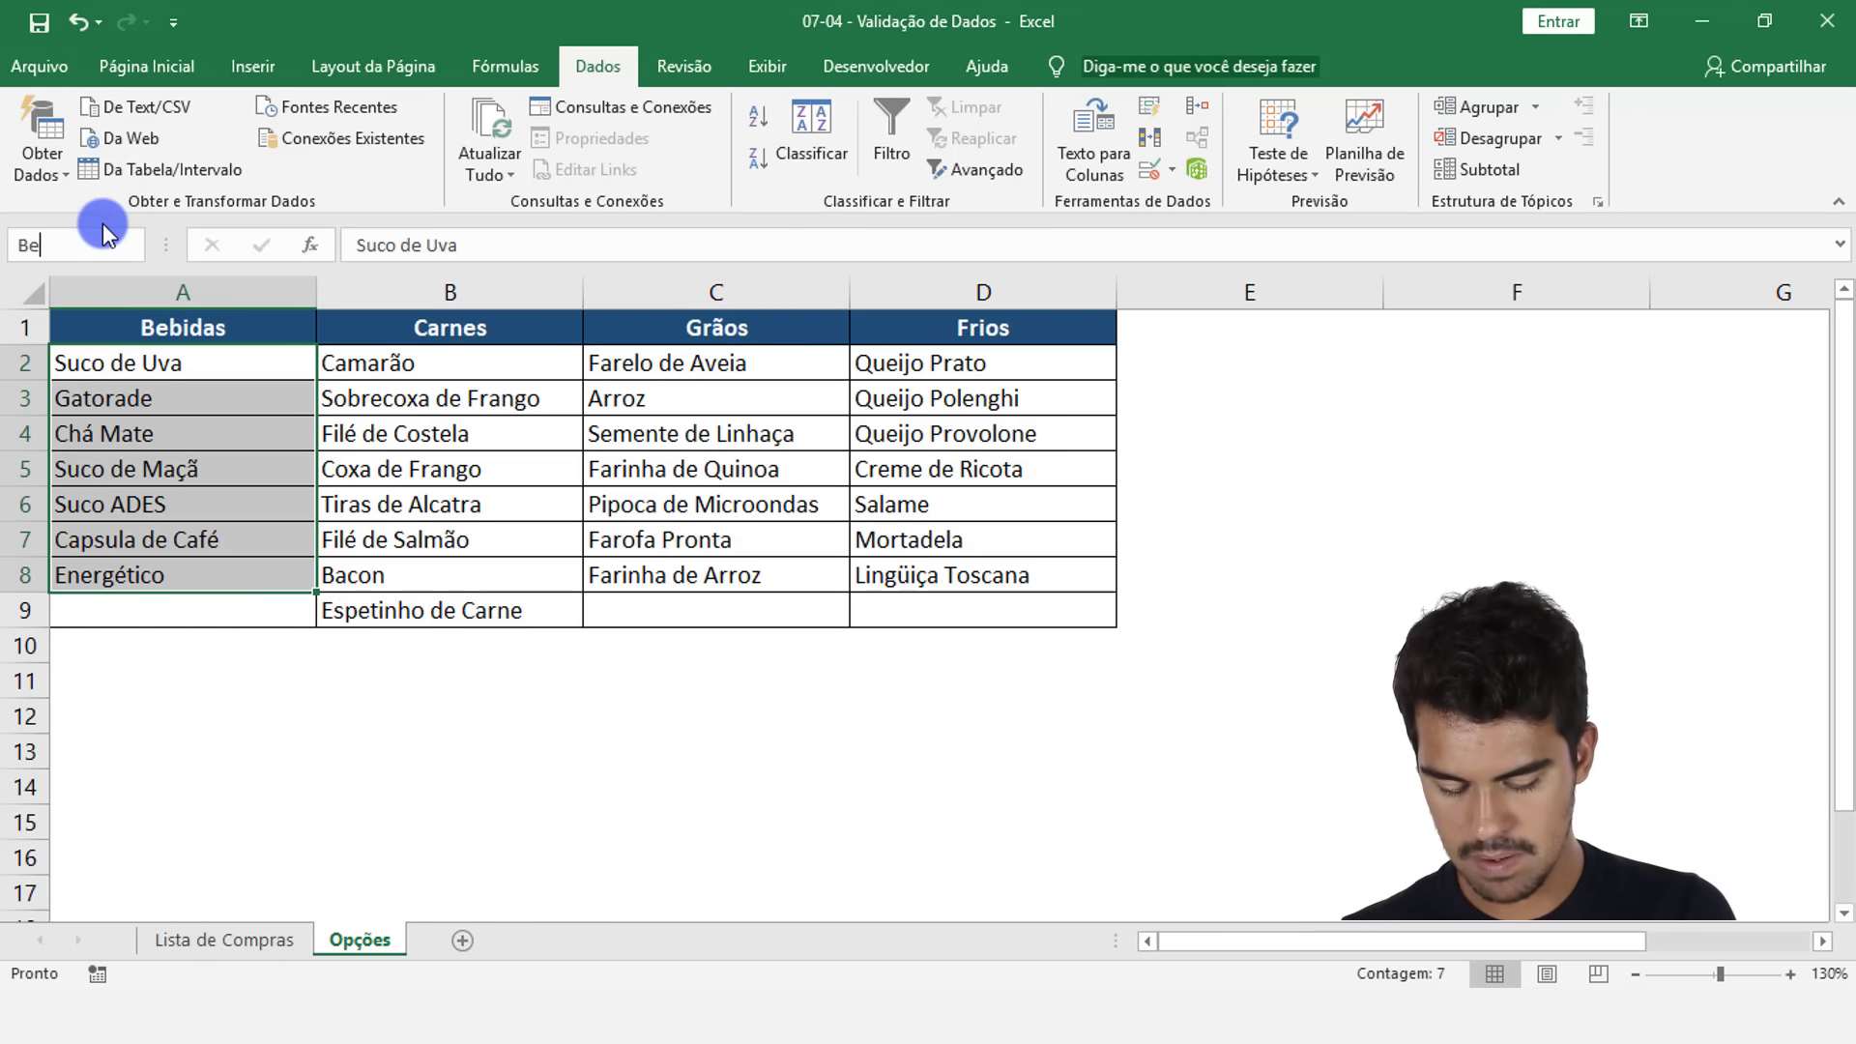
text(bidas)
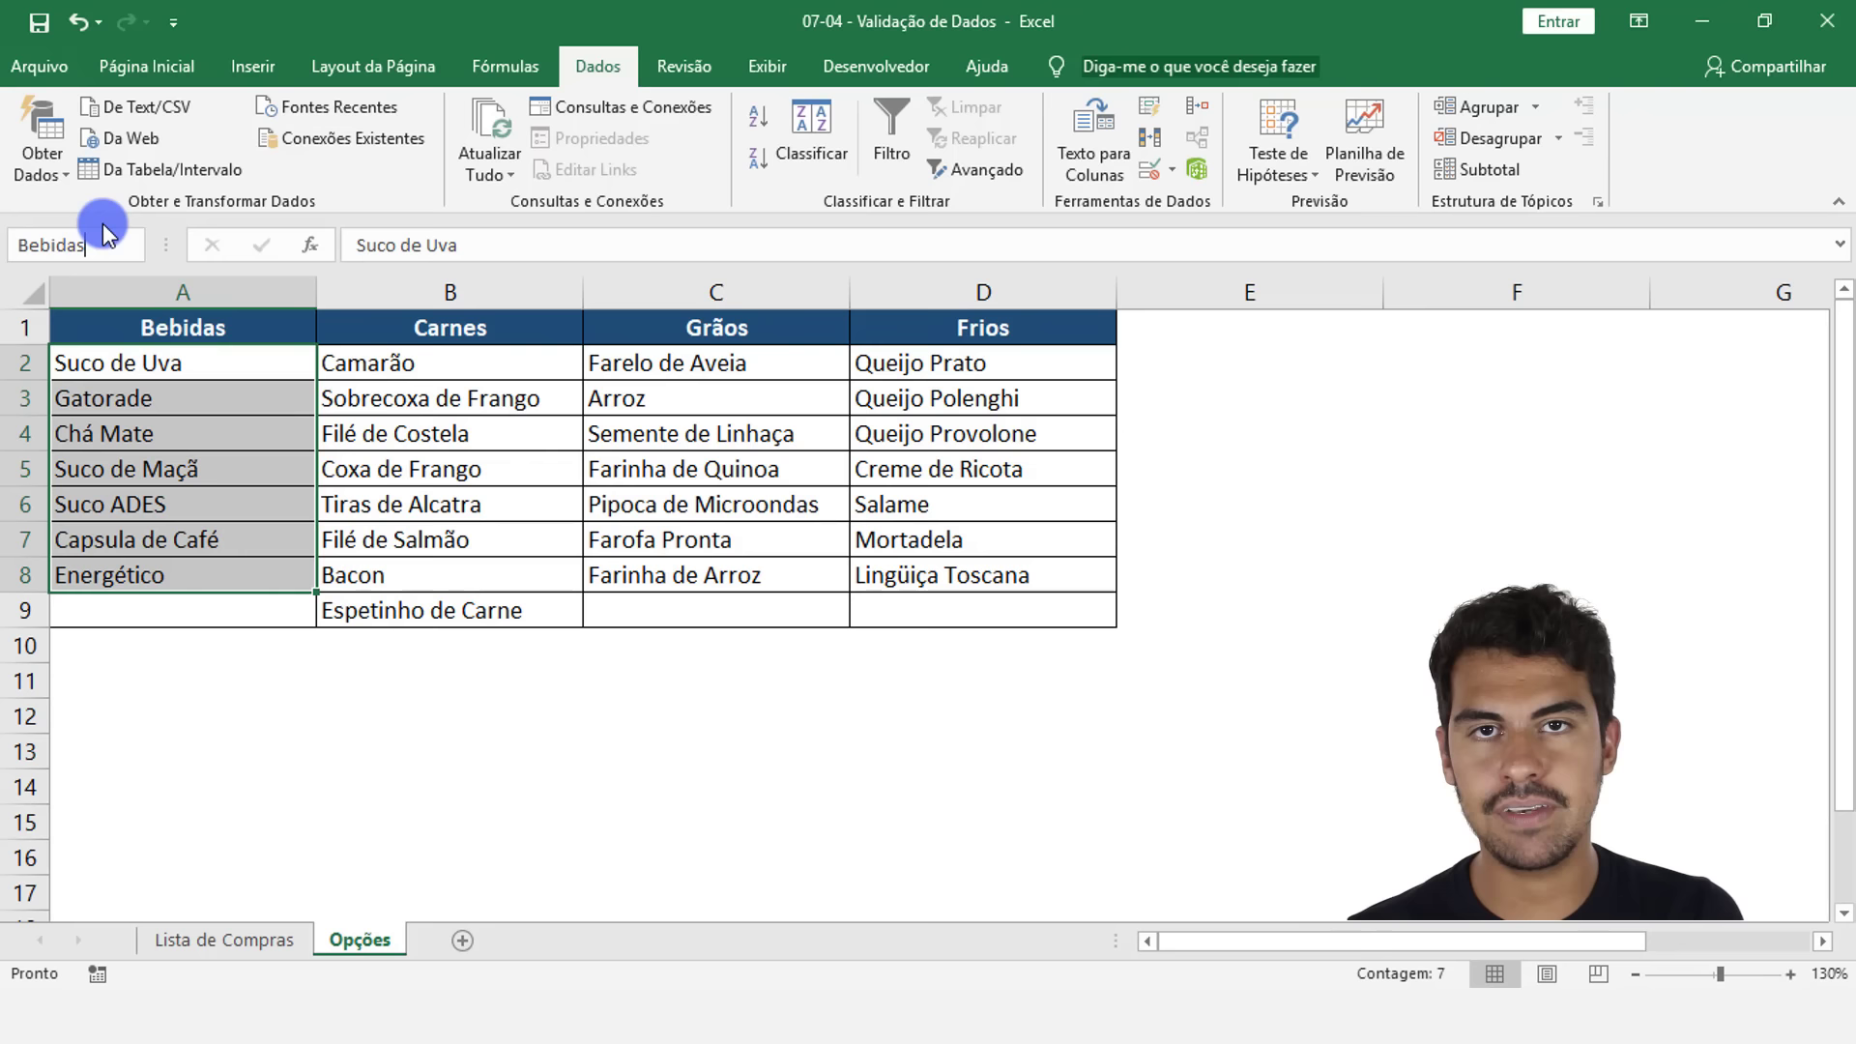
key(Return)
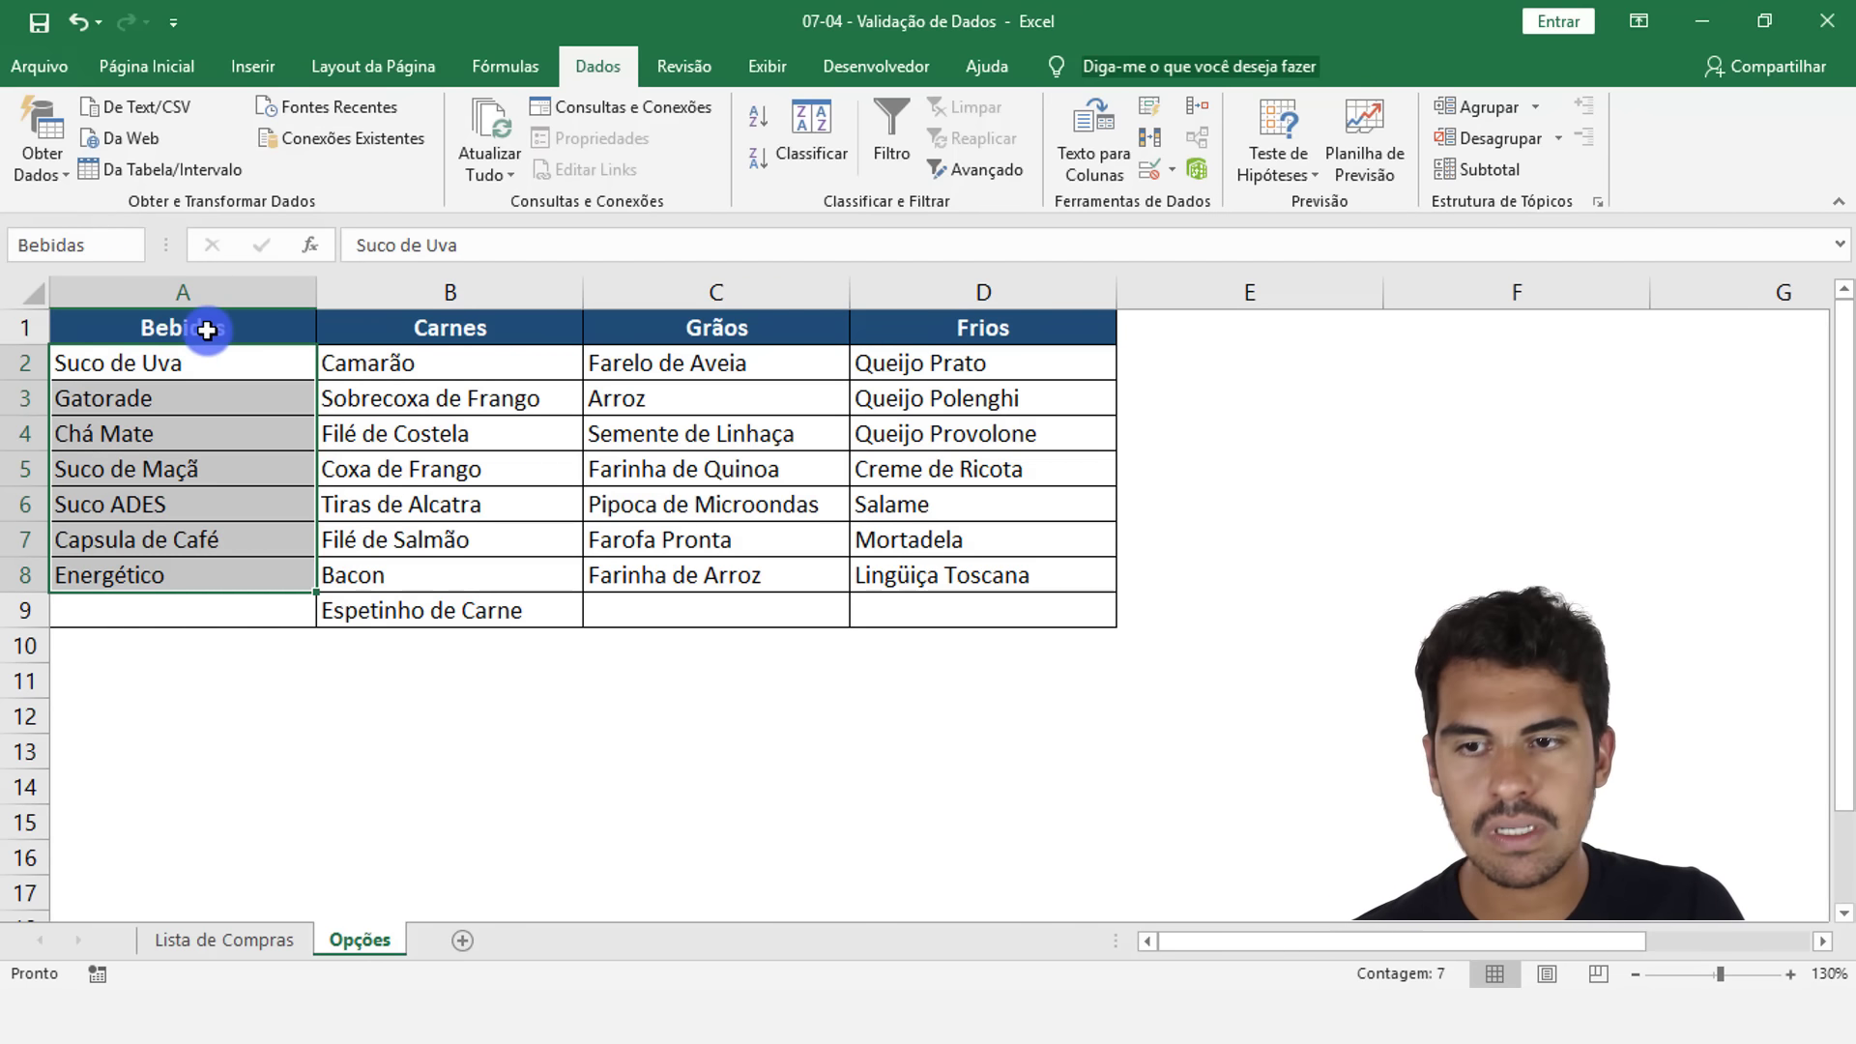
key(Return)
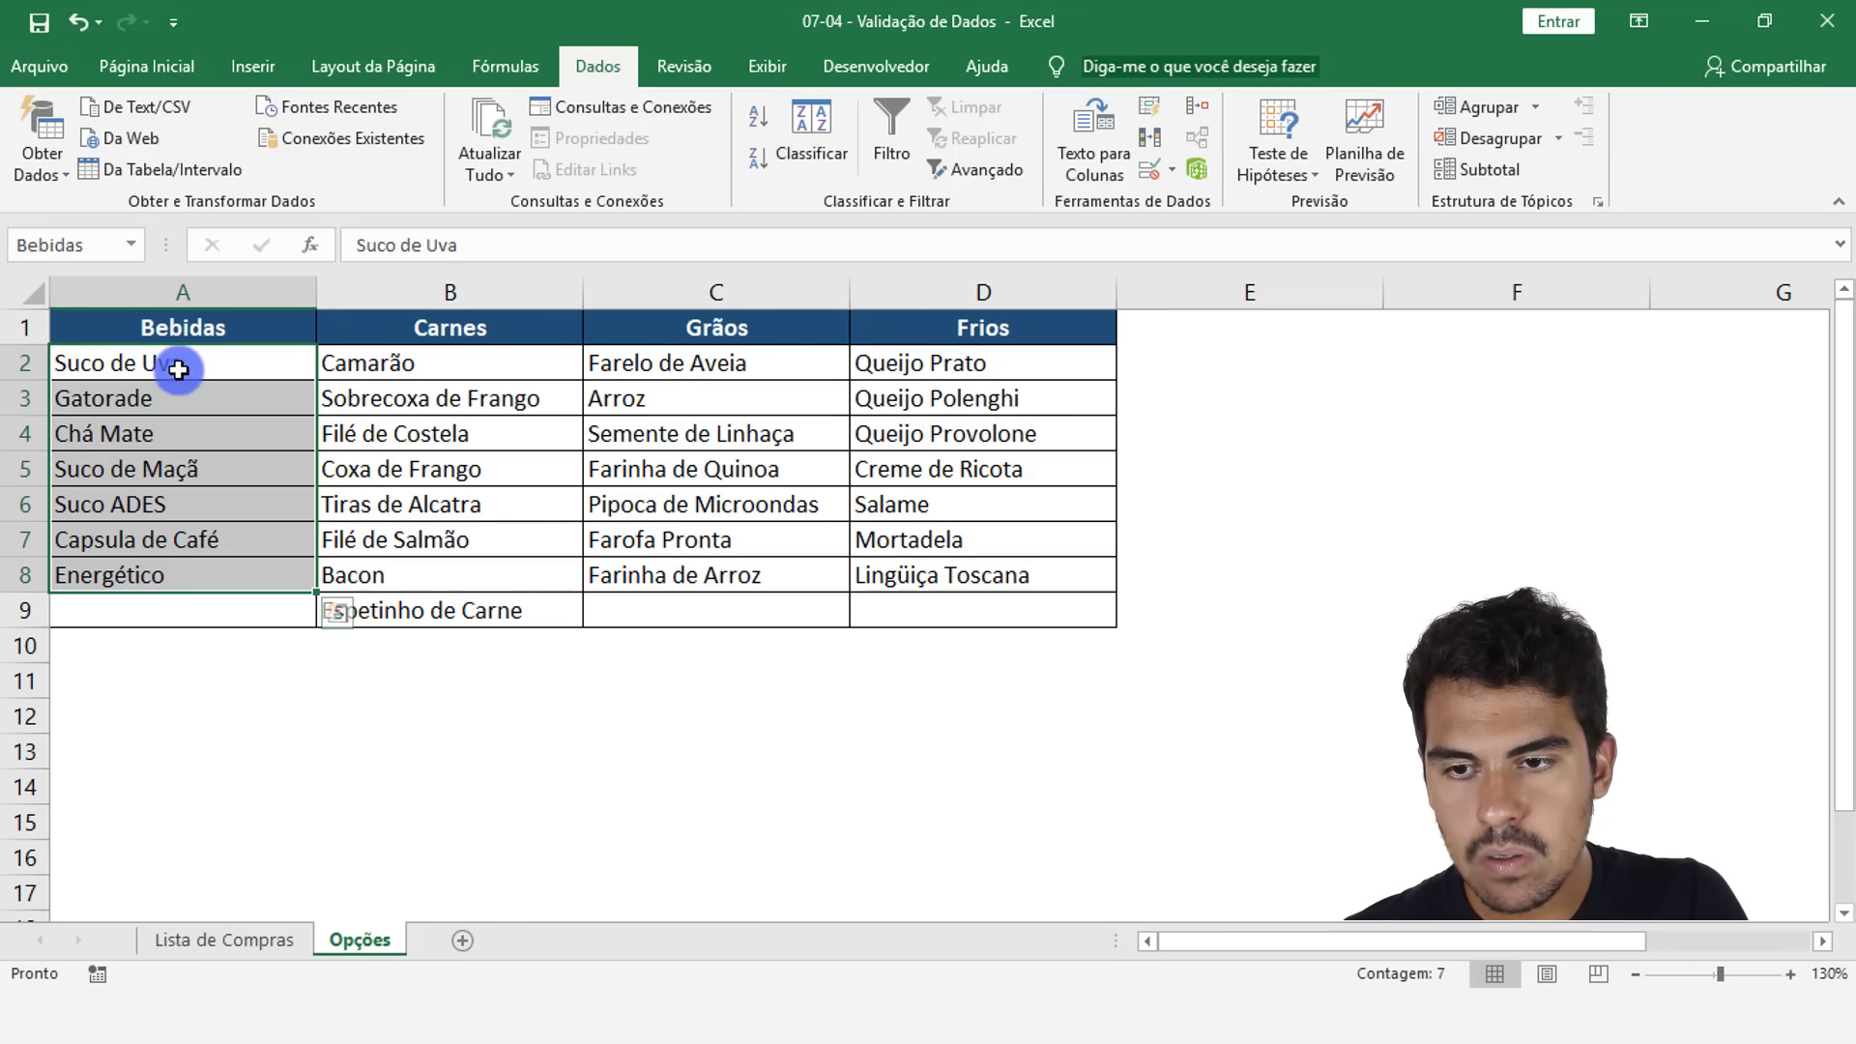
Examine the product ranges A2:A8, B2:B9, C2:C8 and D2:D8 against their category headings as ranges to name
drag(173, 377, 188, 576)
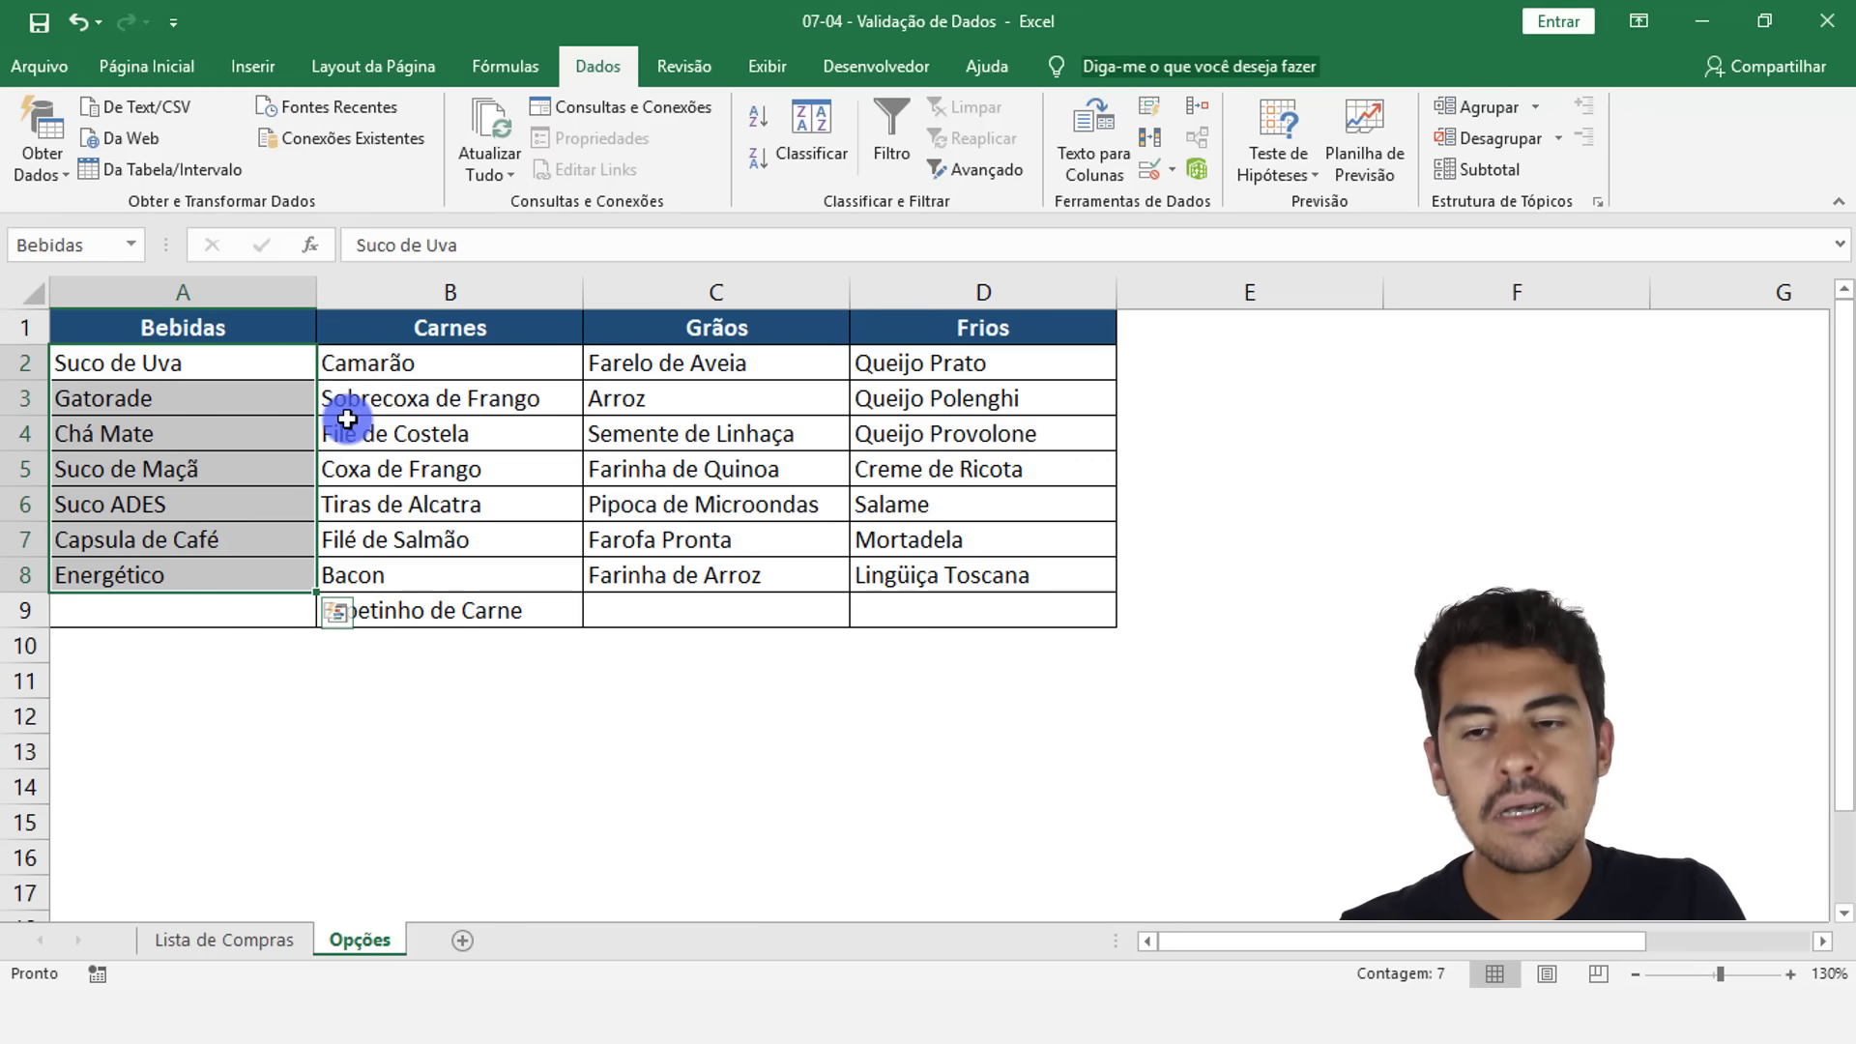
drag(460, 362, 489, 609)
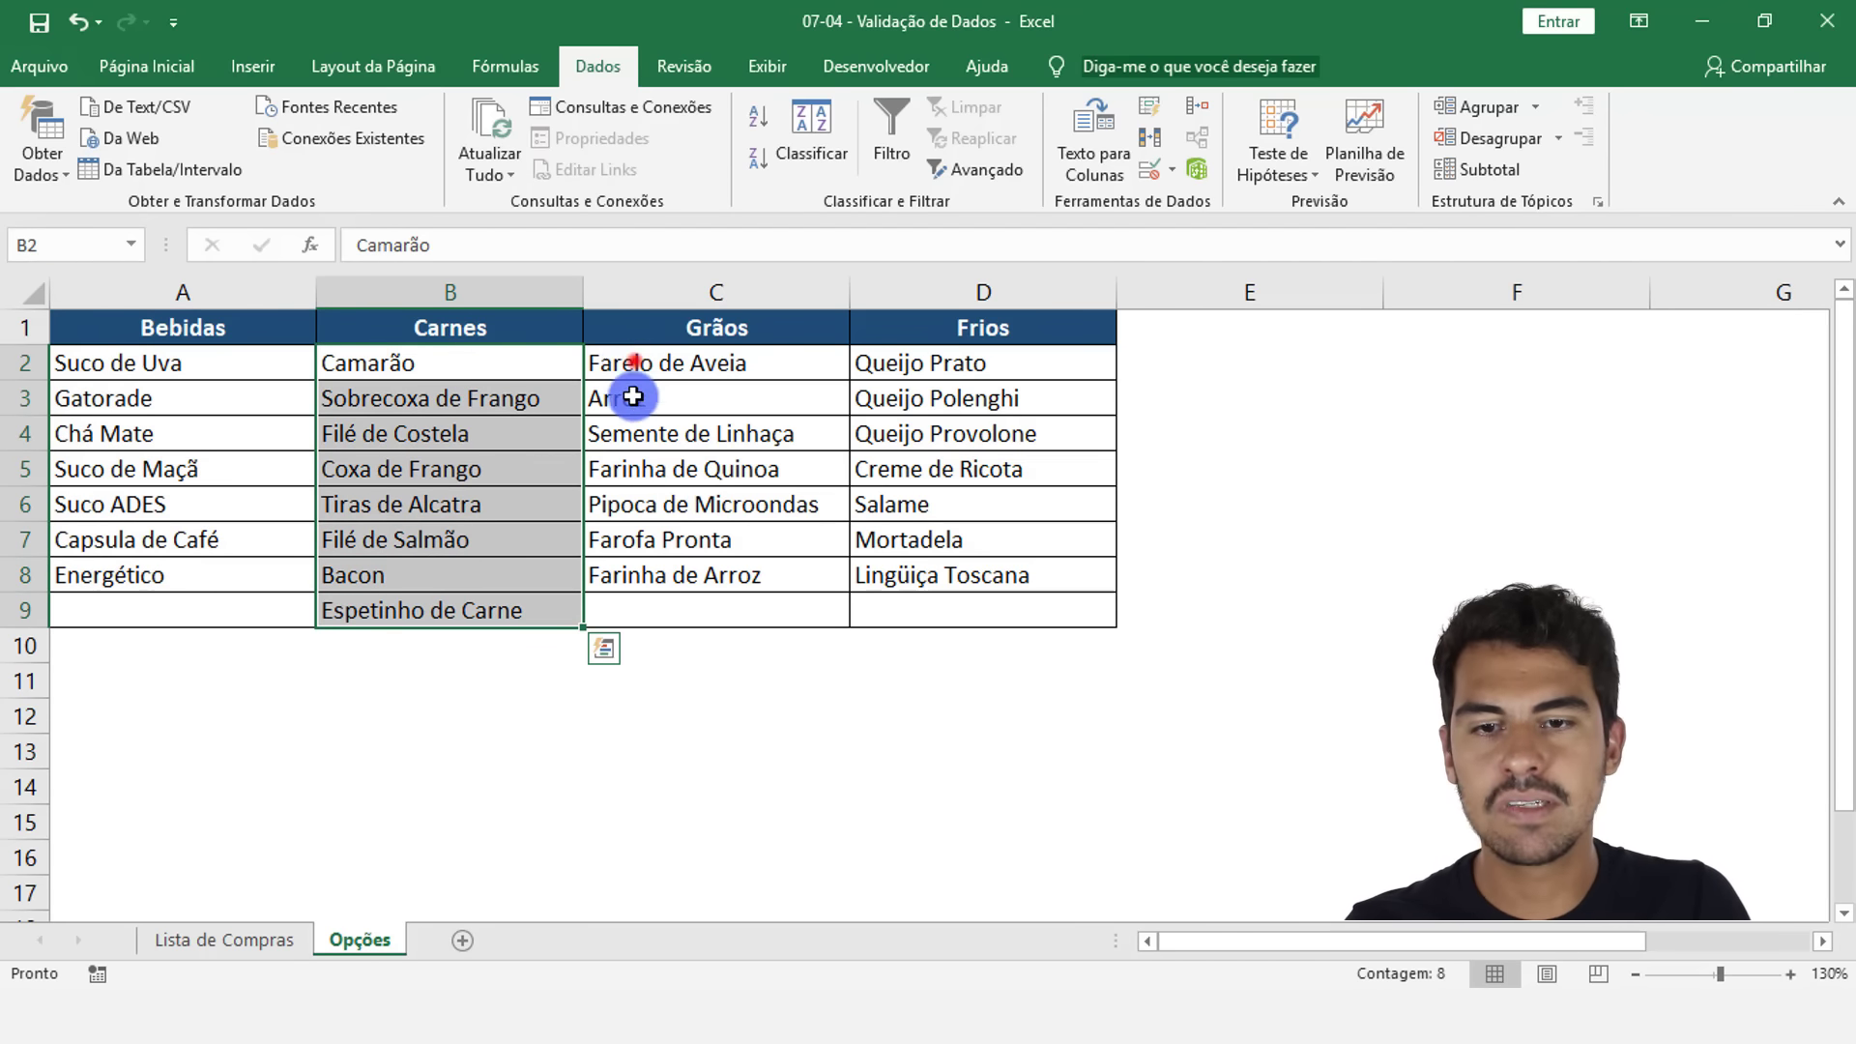
drag(633, 360, 642, 574)
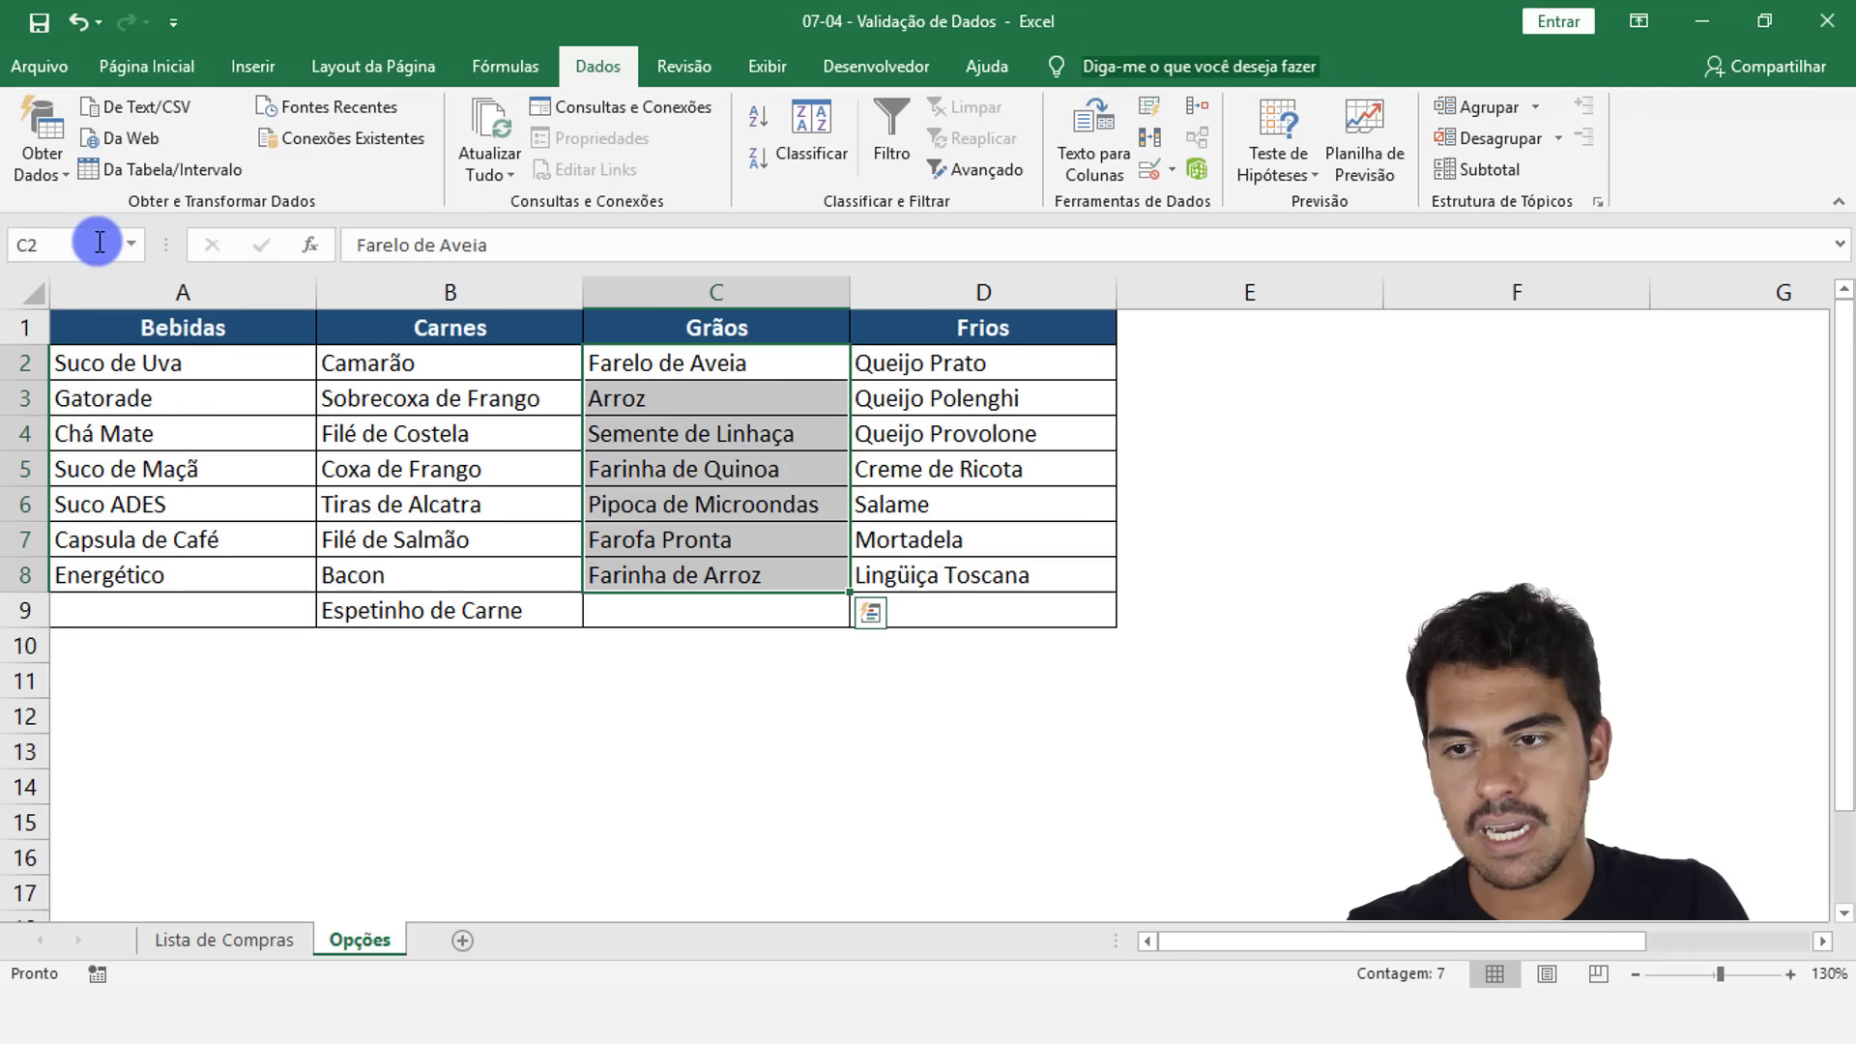
click(910, 379)
drag(909, 379, 936, 568)
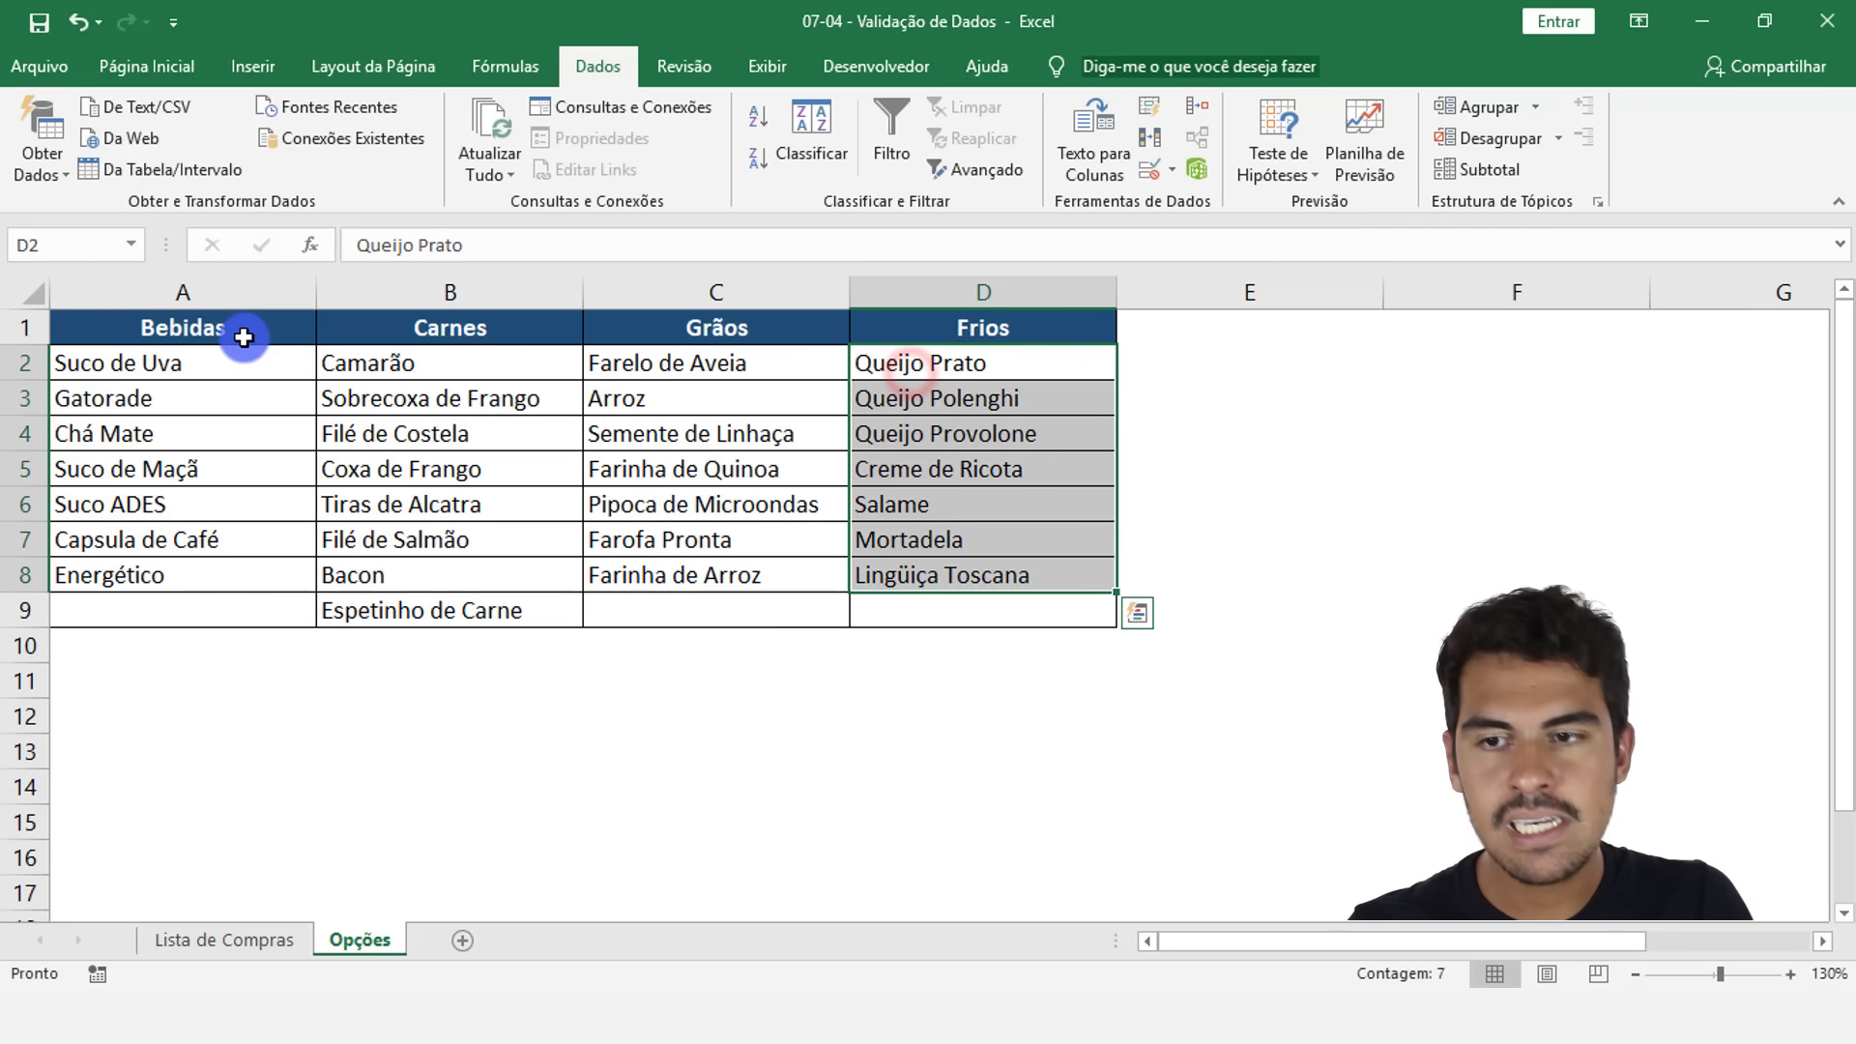
click(48, 250)
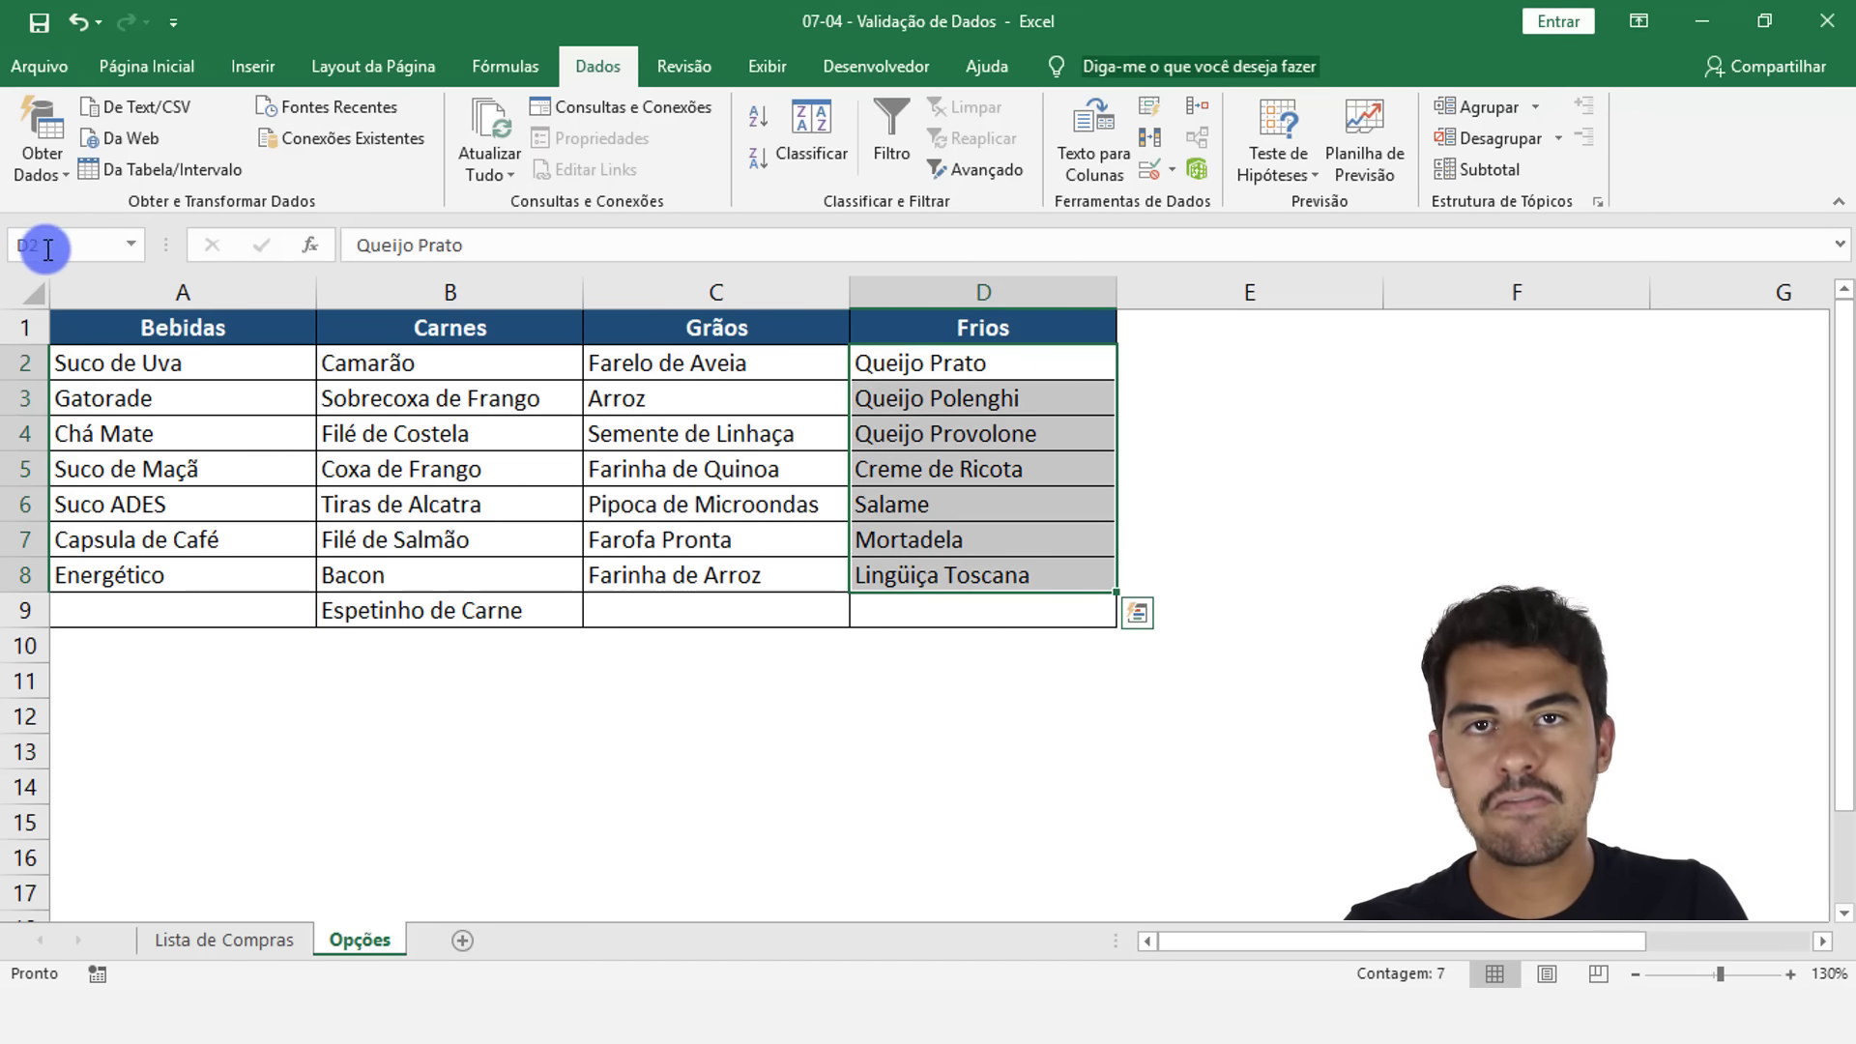
On the Lista de Compras sheet, choose Bebidas for A2 from the CATEGORIA drop-down list
click(243, 943)
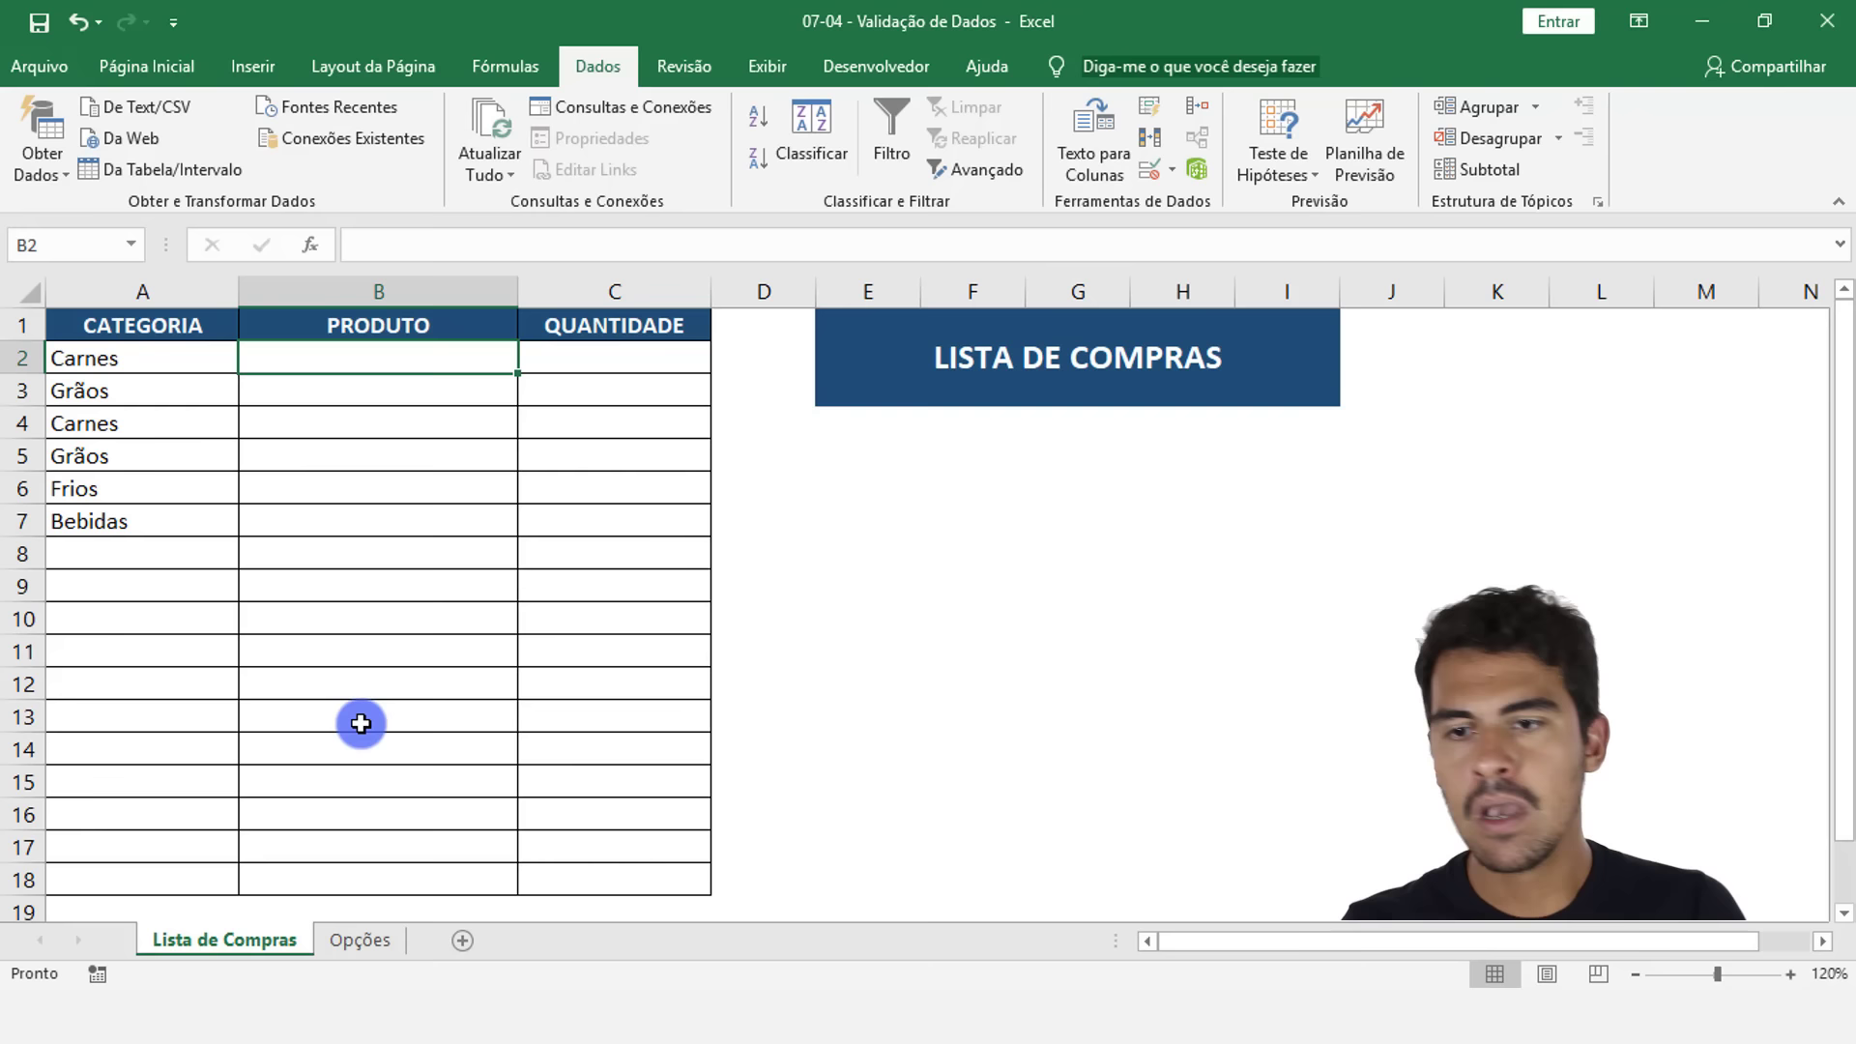
click(92, 358)
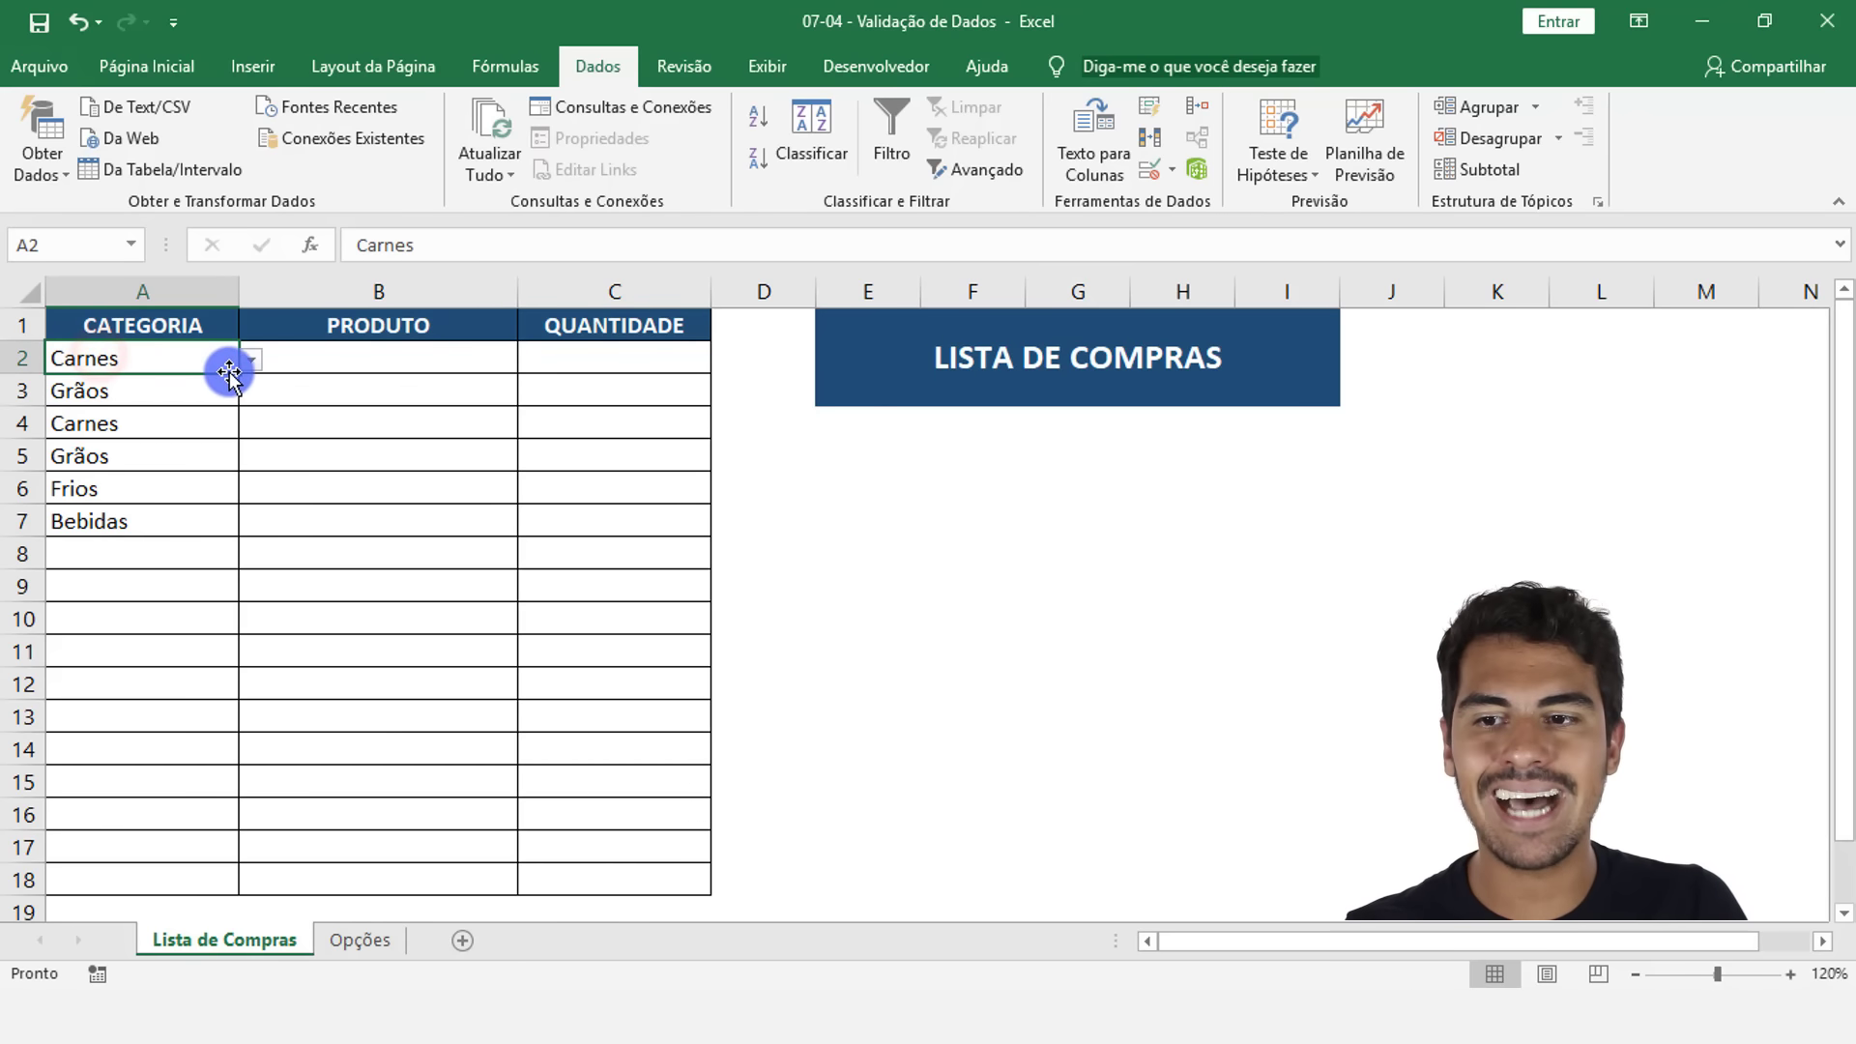
click(251, 359)
click(216, 390)
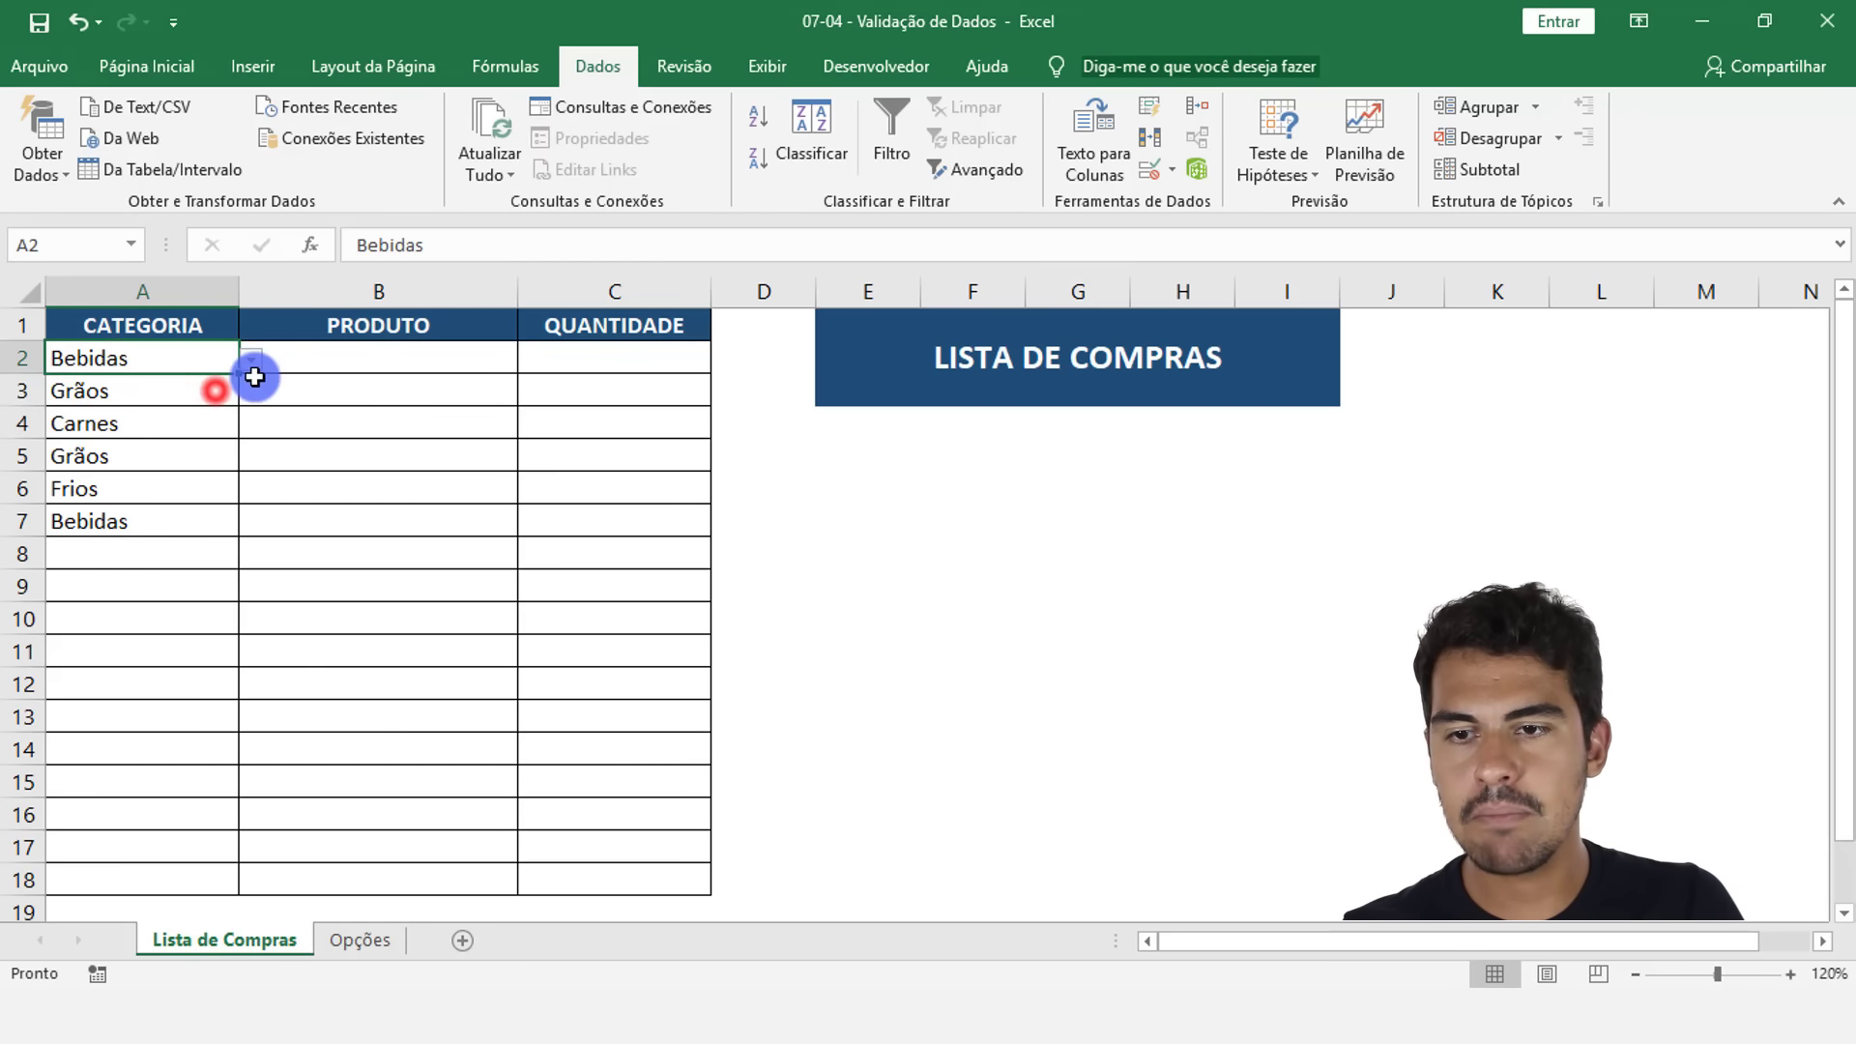
Start a data validation rule for PRODUTO cell B2 that allows values from a Lista
click(309, 360)
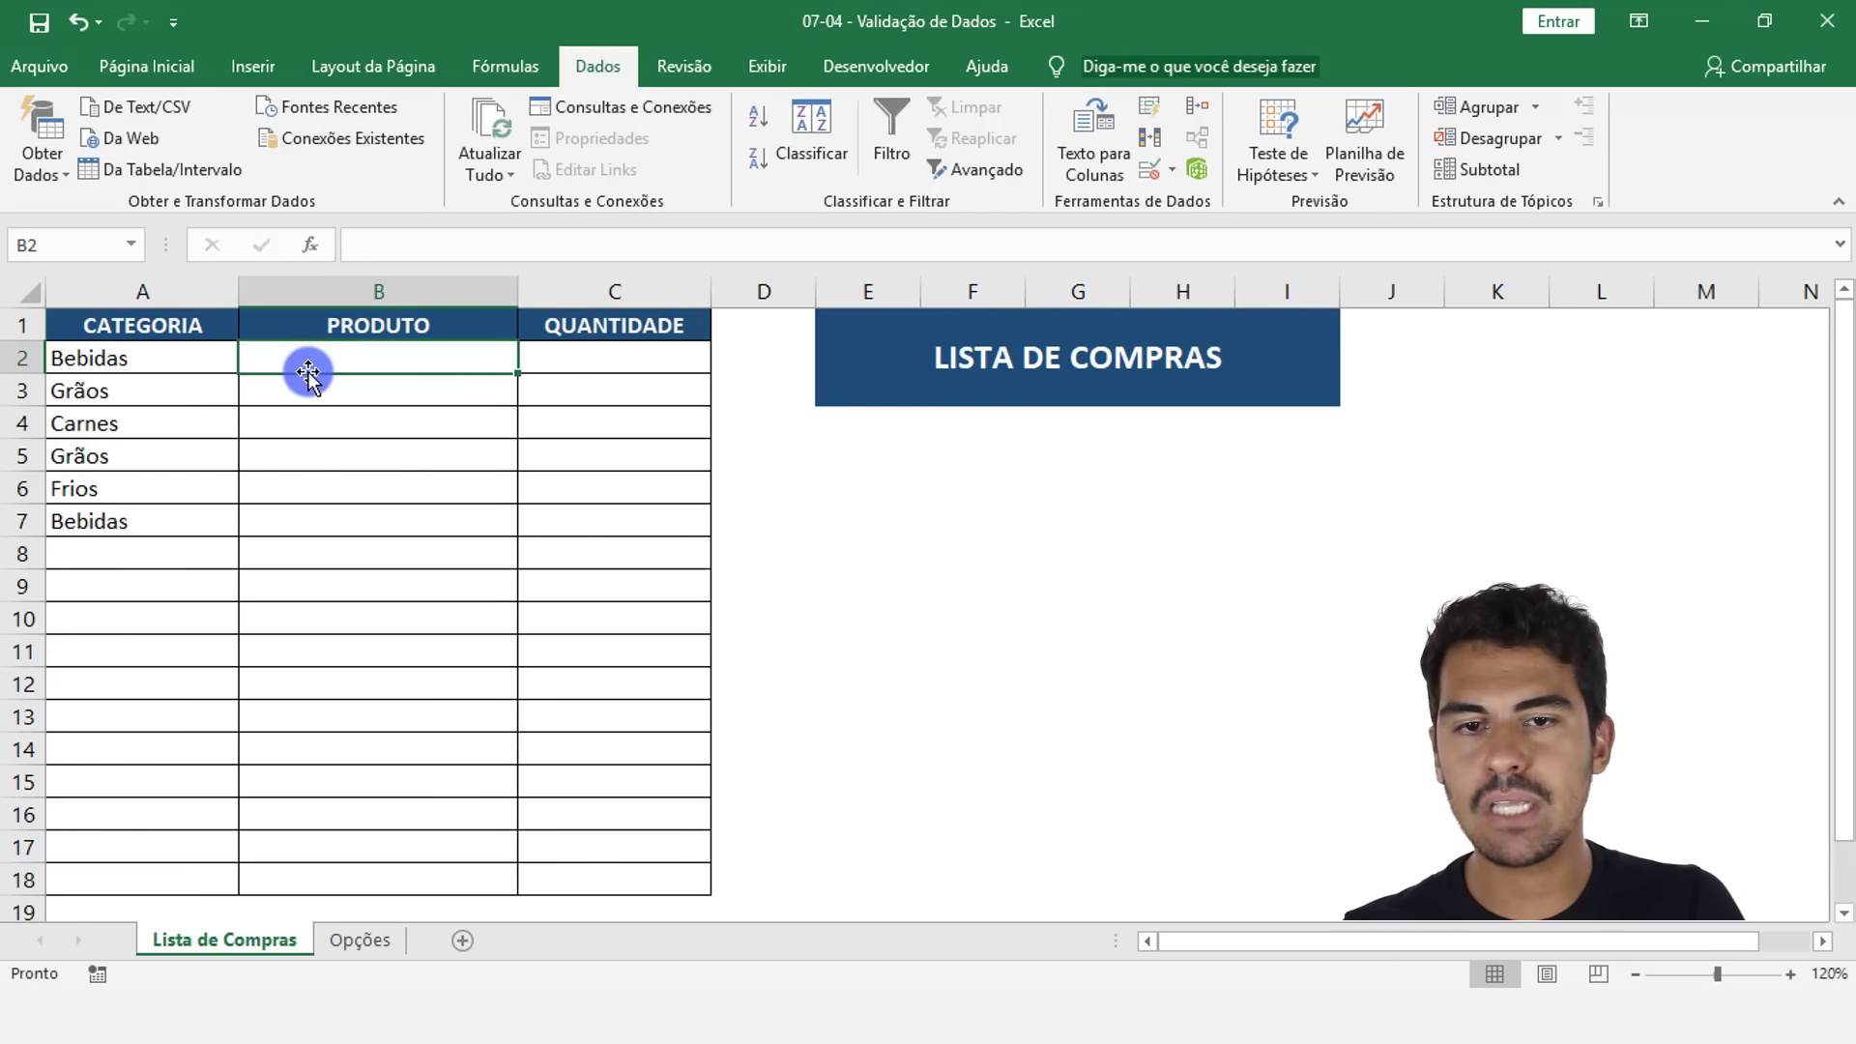
click(1147, 174)
click(416, 219)
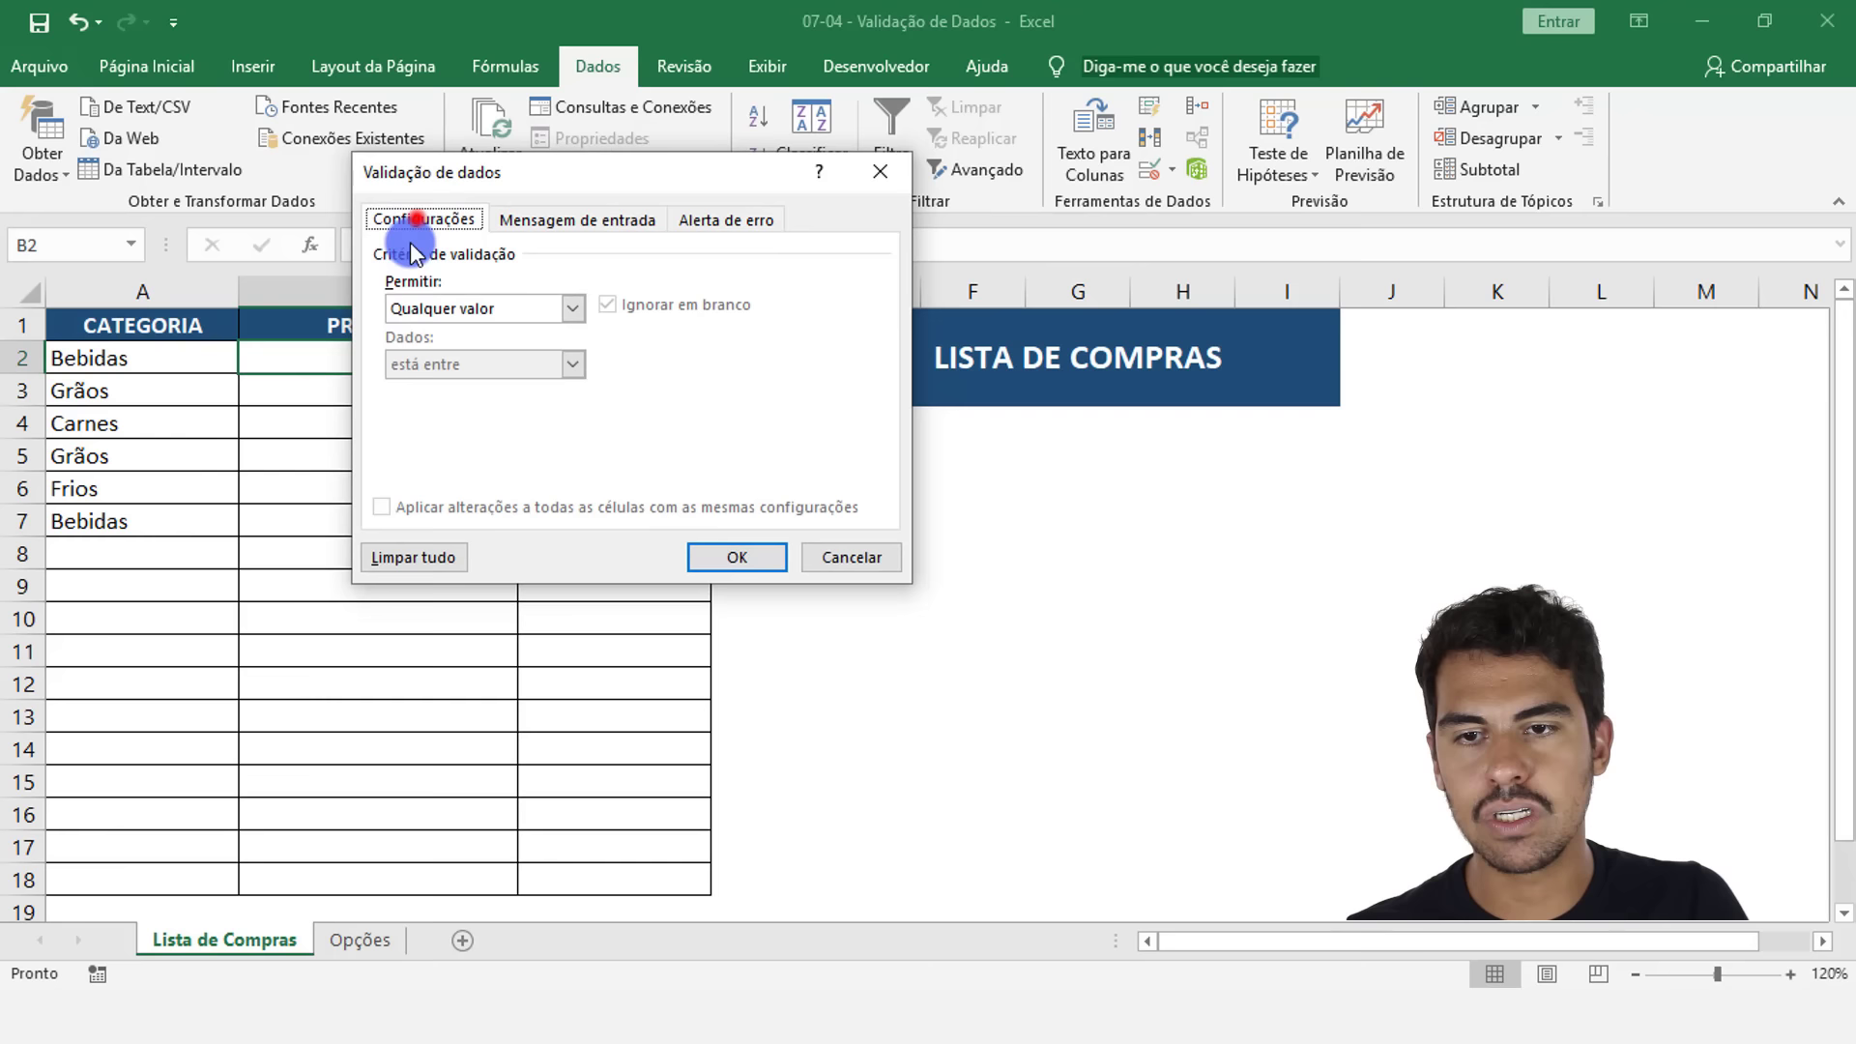
click(483, 311)
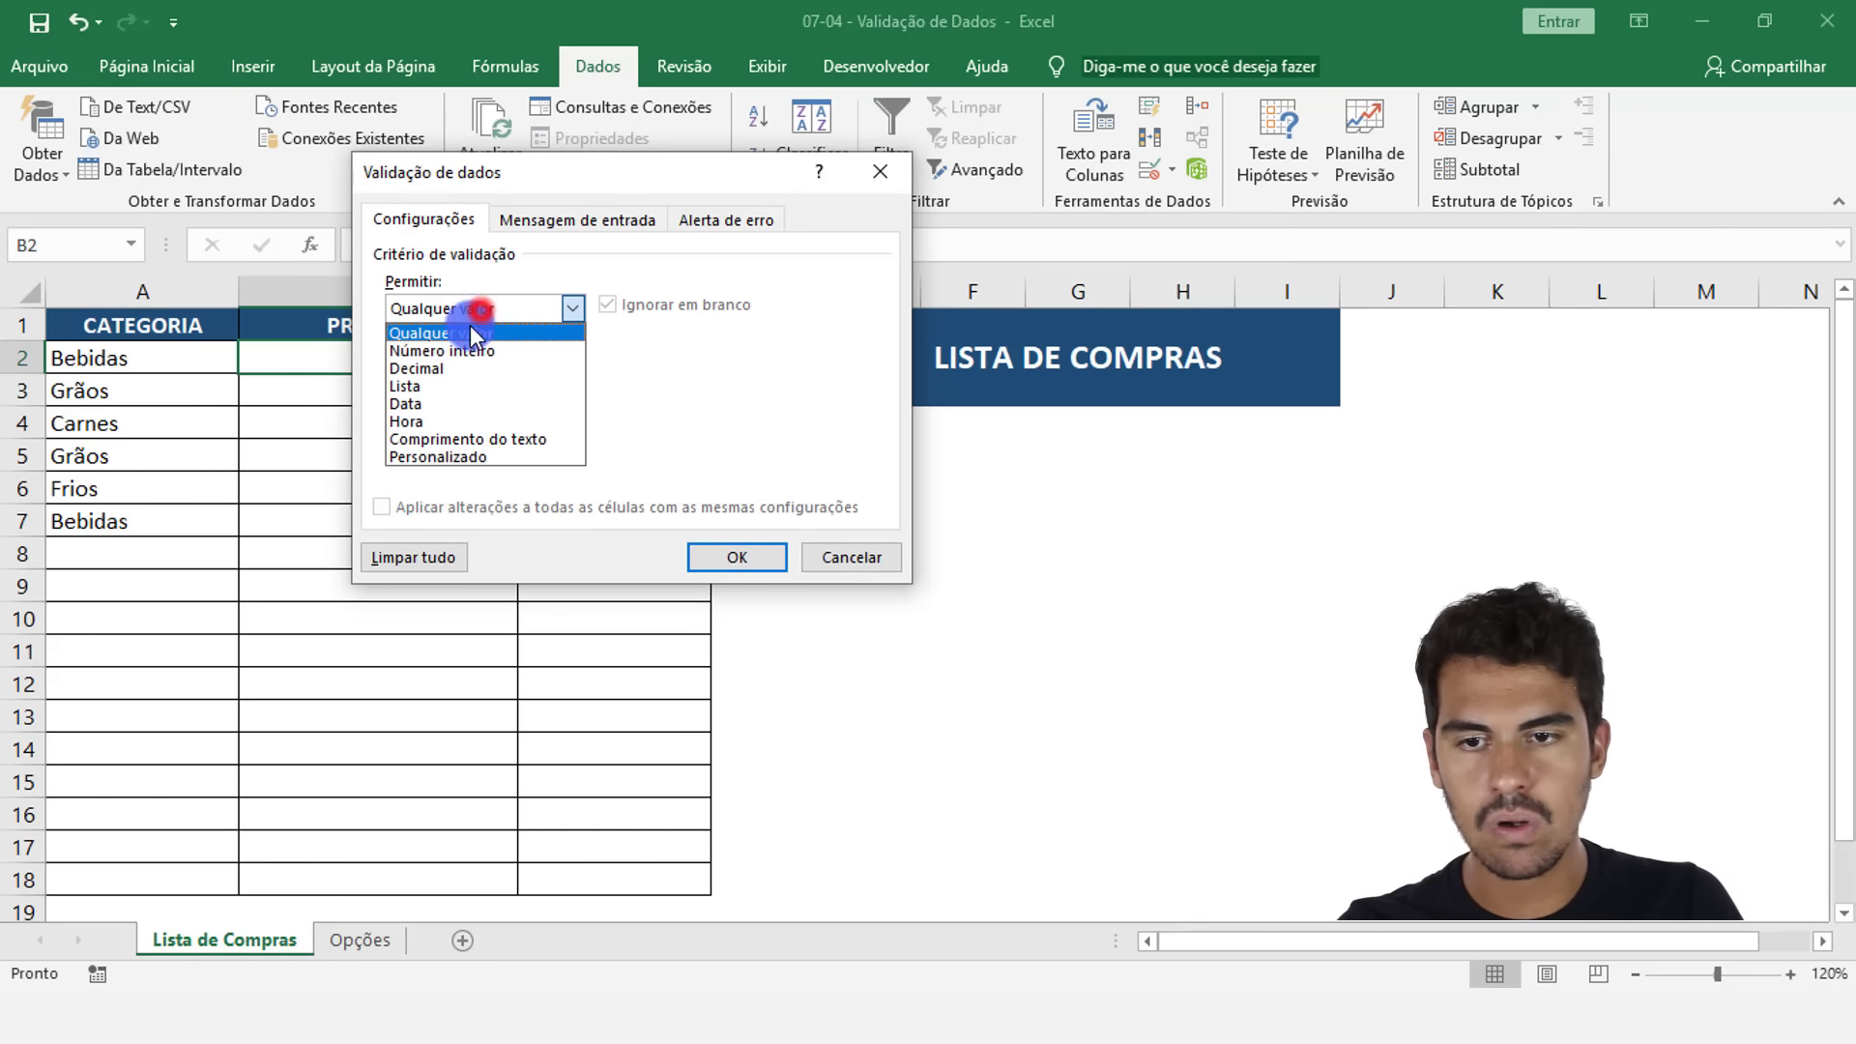
click(454, 385)
click(477, 413)
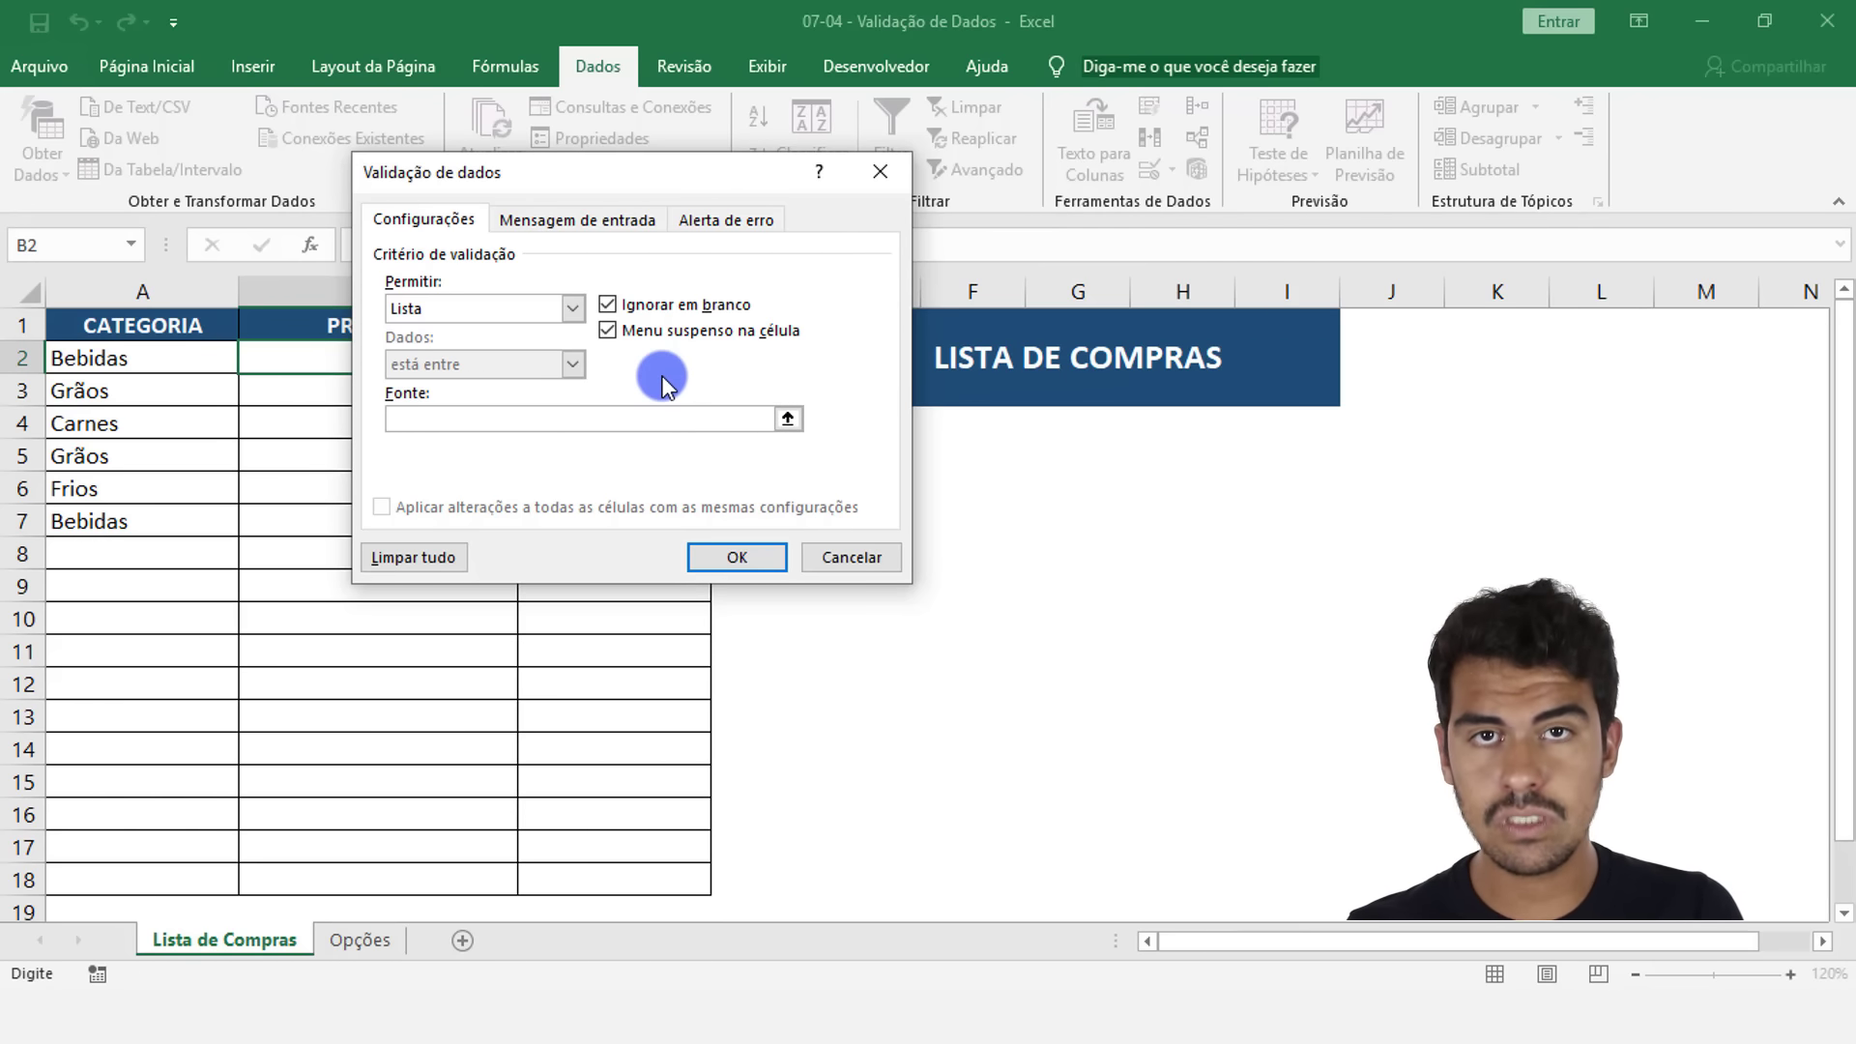
Begin the validation list's source formula with =INDIRETO($A$2, referring to the category cell beside B2
text(=)
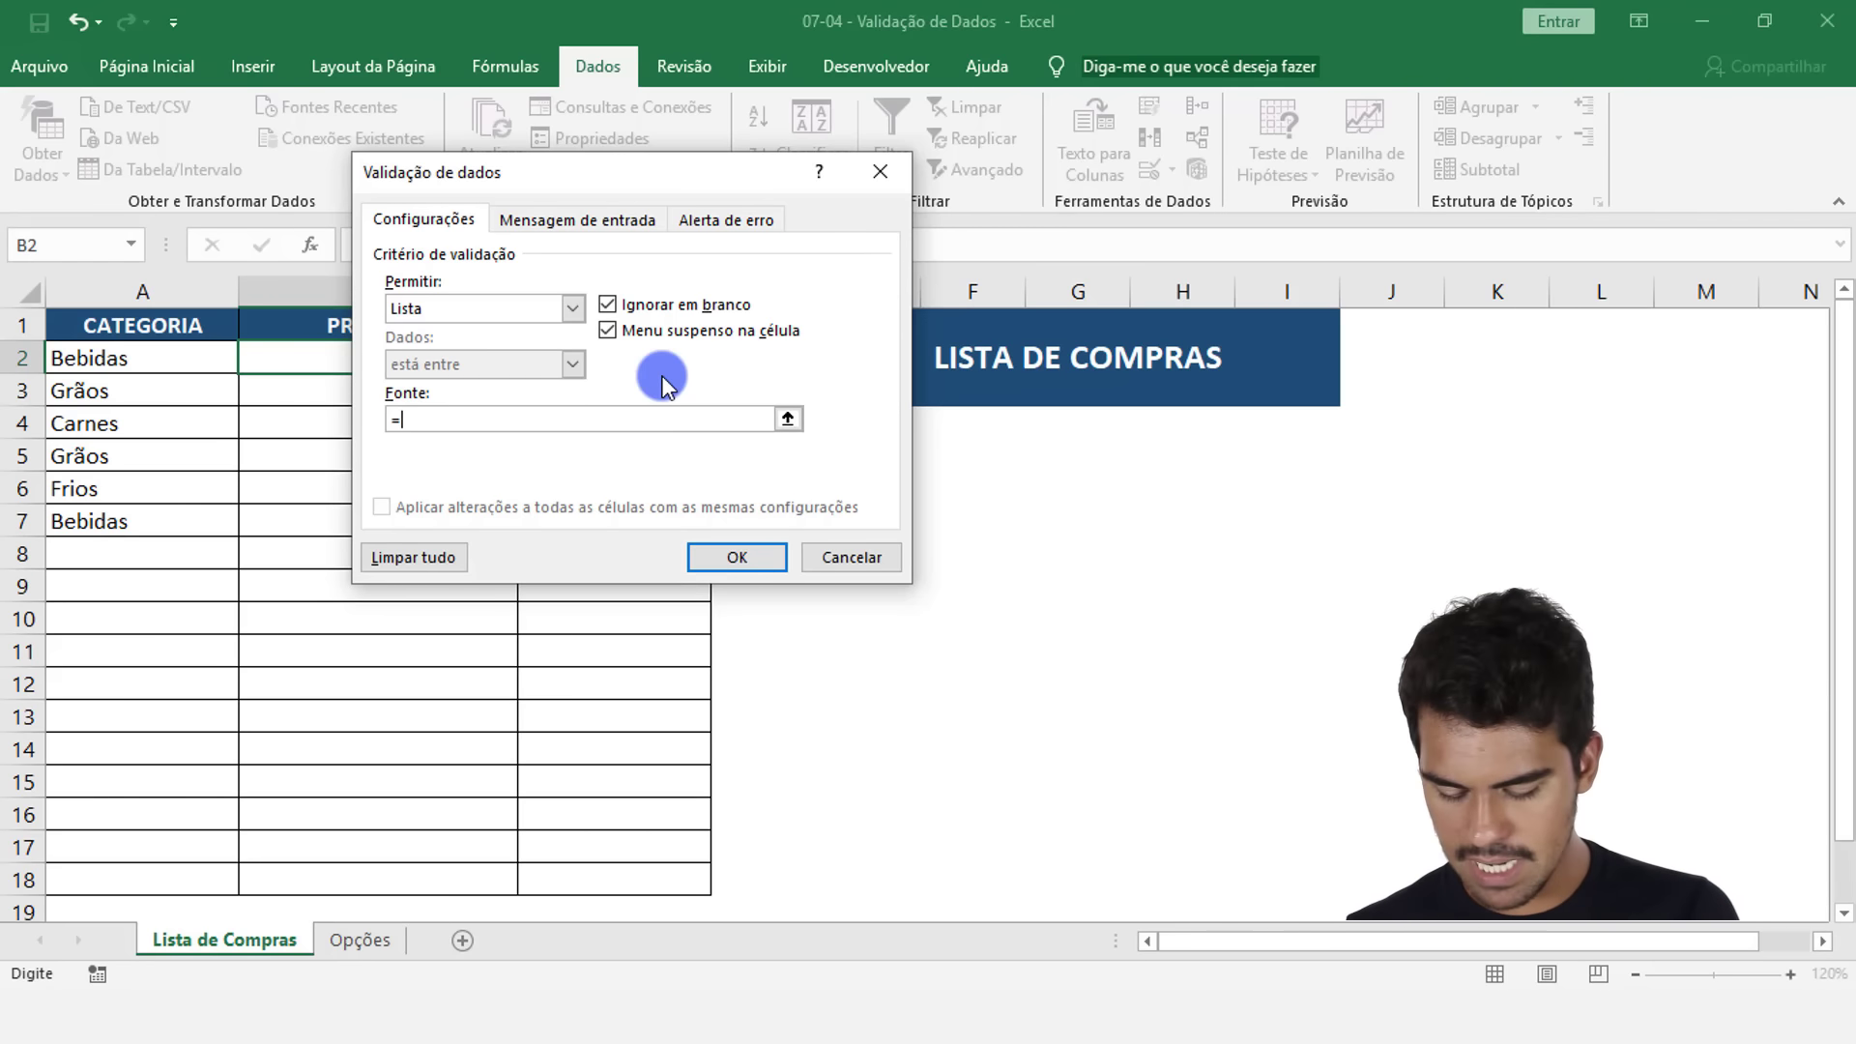
text(INDIRETRO)
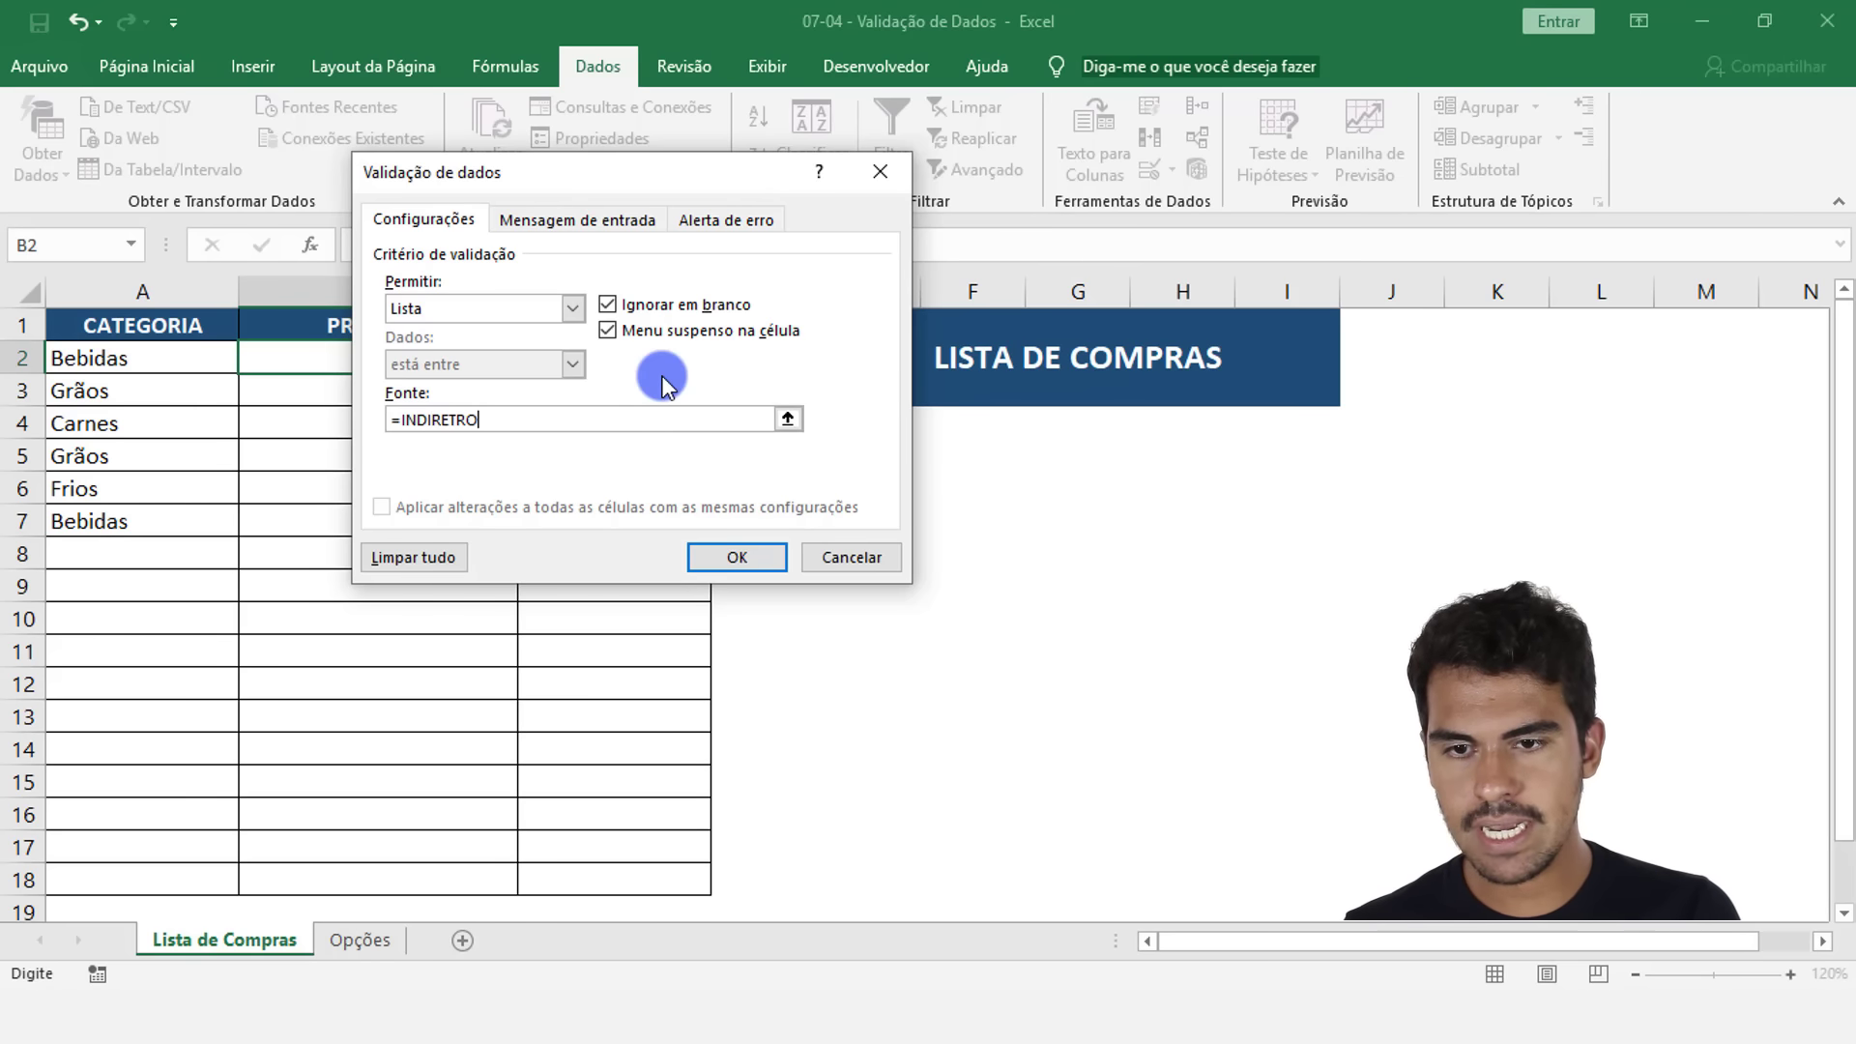
key(BackSpace)
key(BackSpace)
text(O()
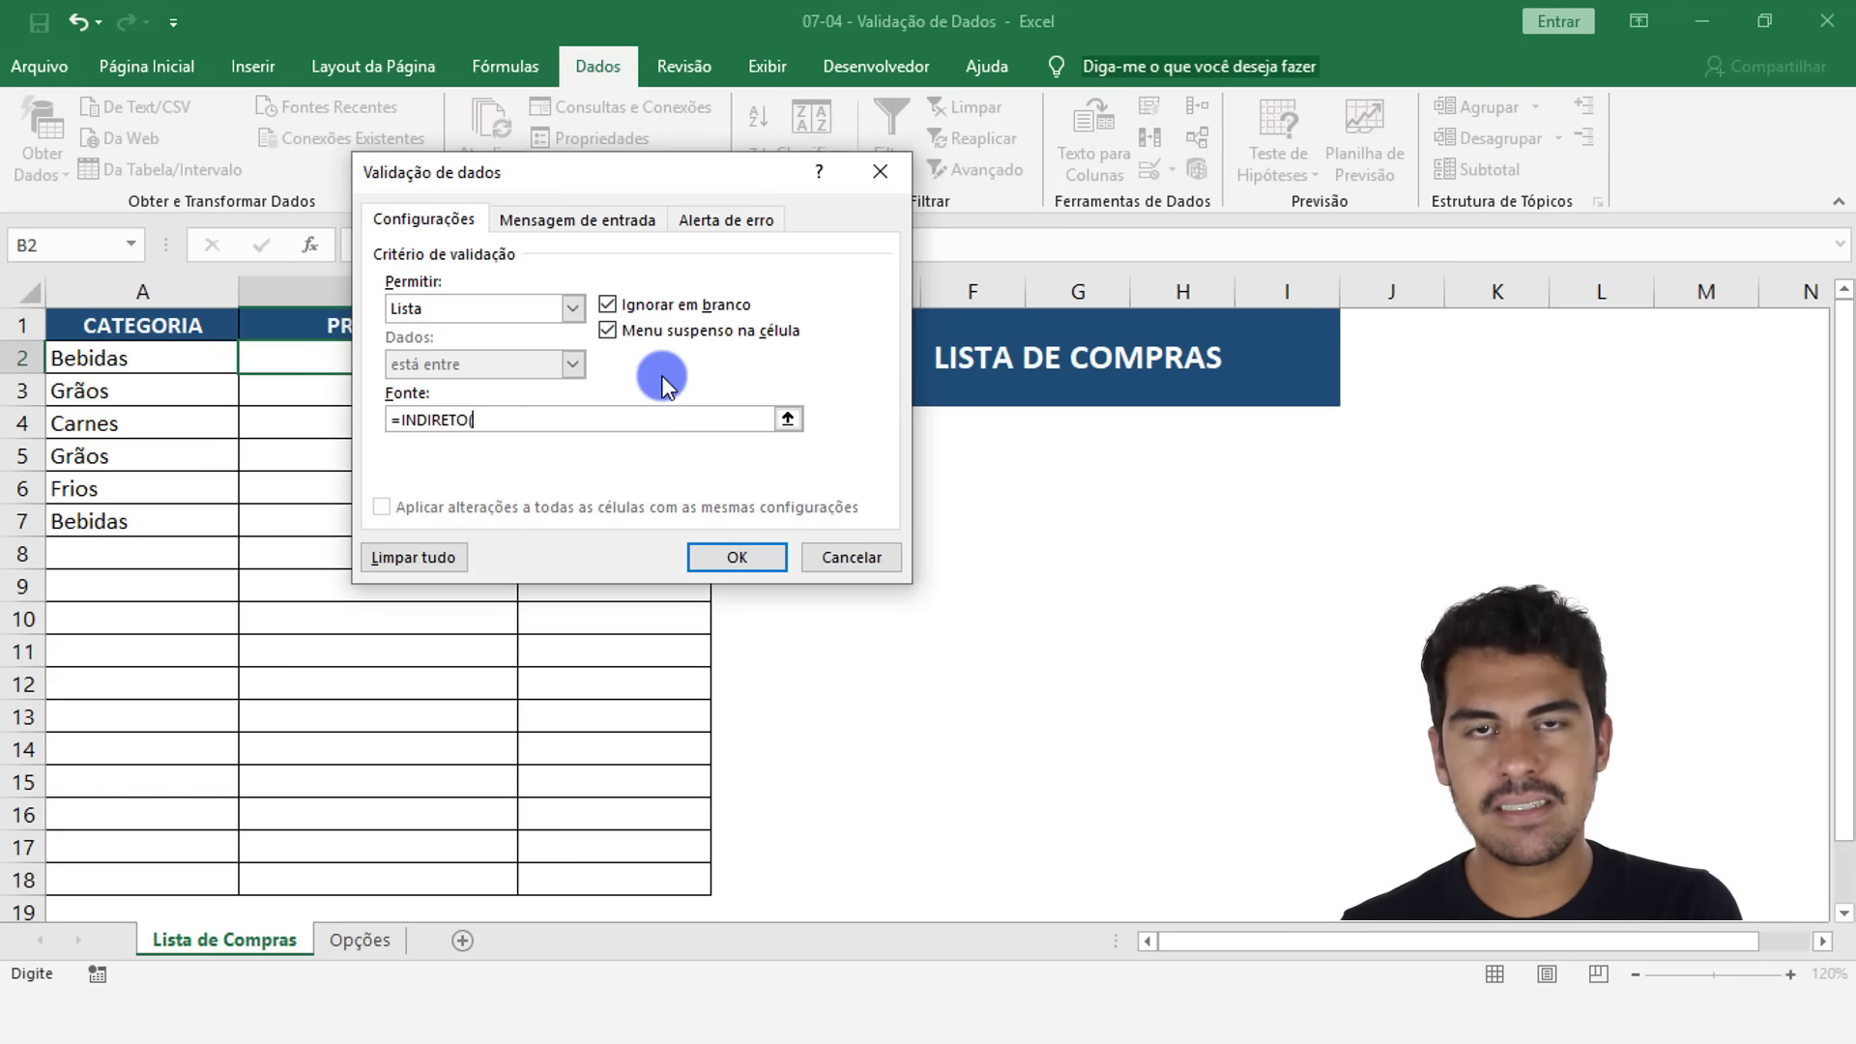
click(206, 360)
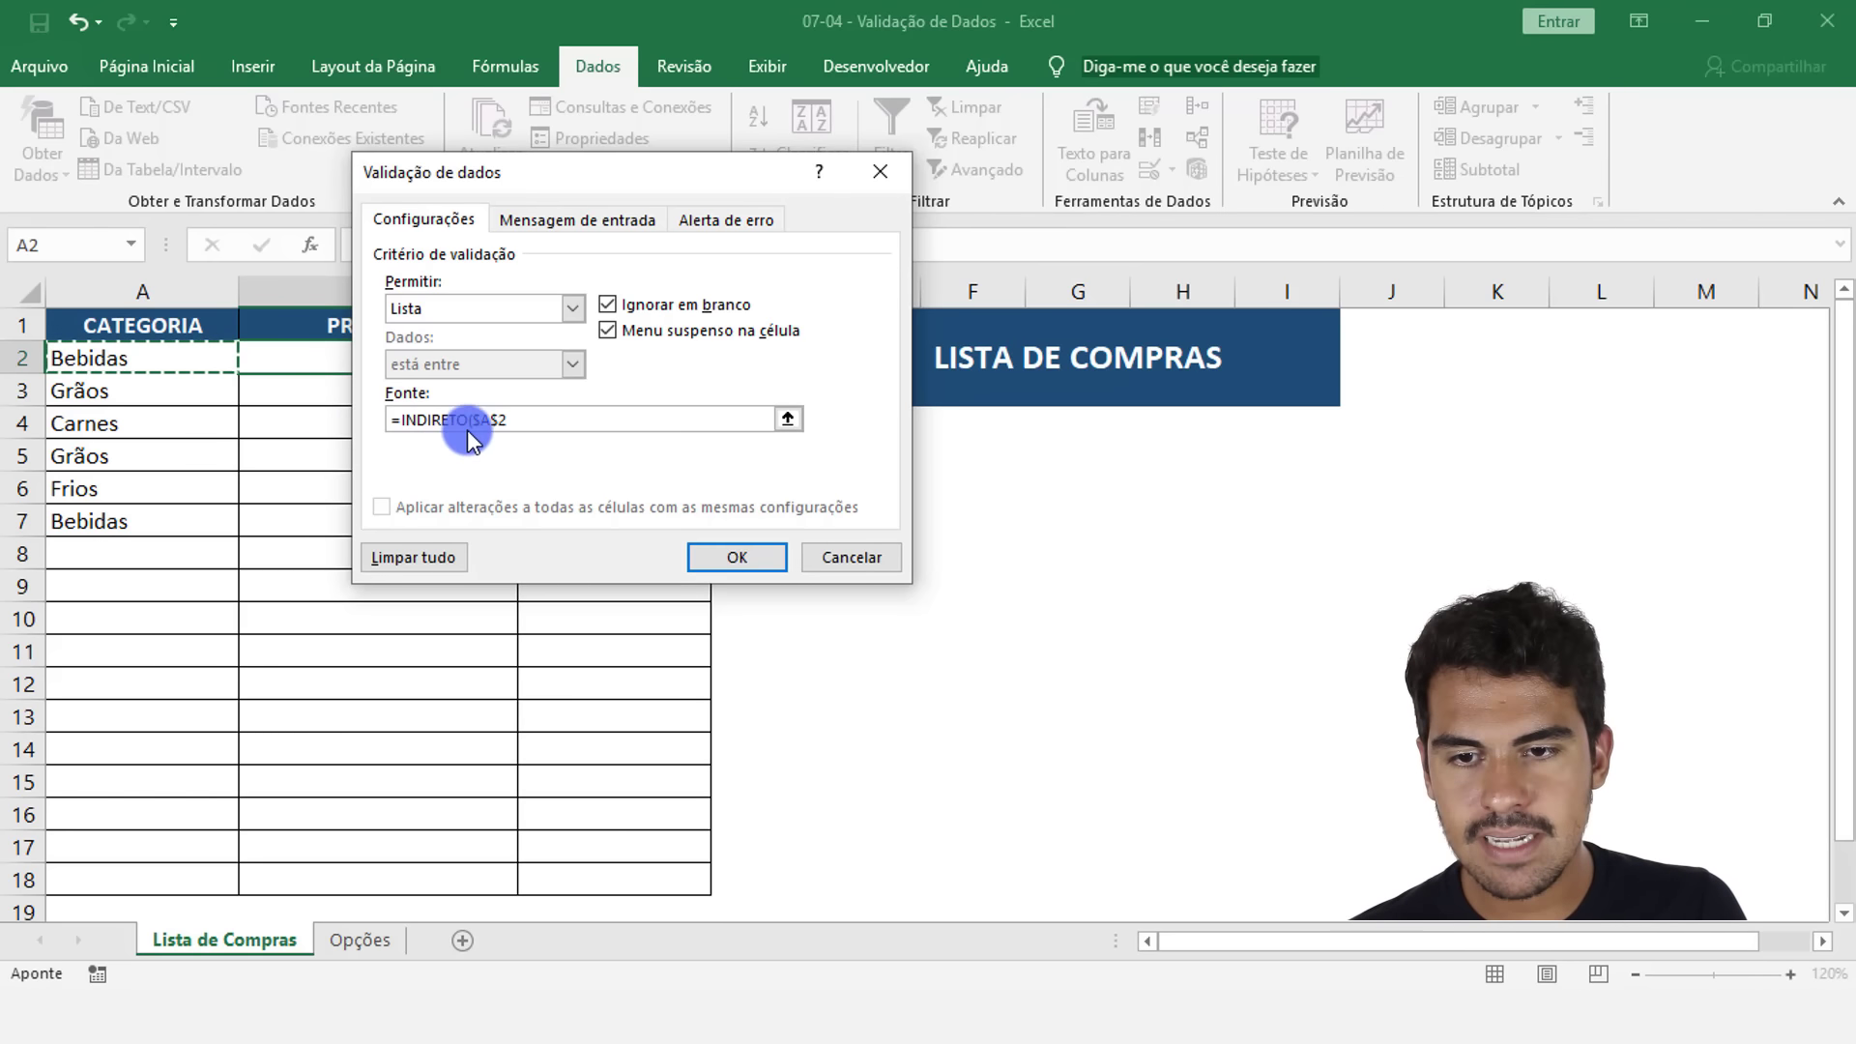
Make the source formula's cell reference relative by removing both dollar signs, leaving A2
drag(469, 433, 507, 423)
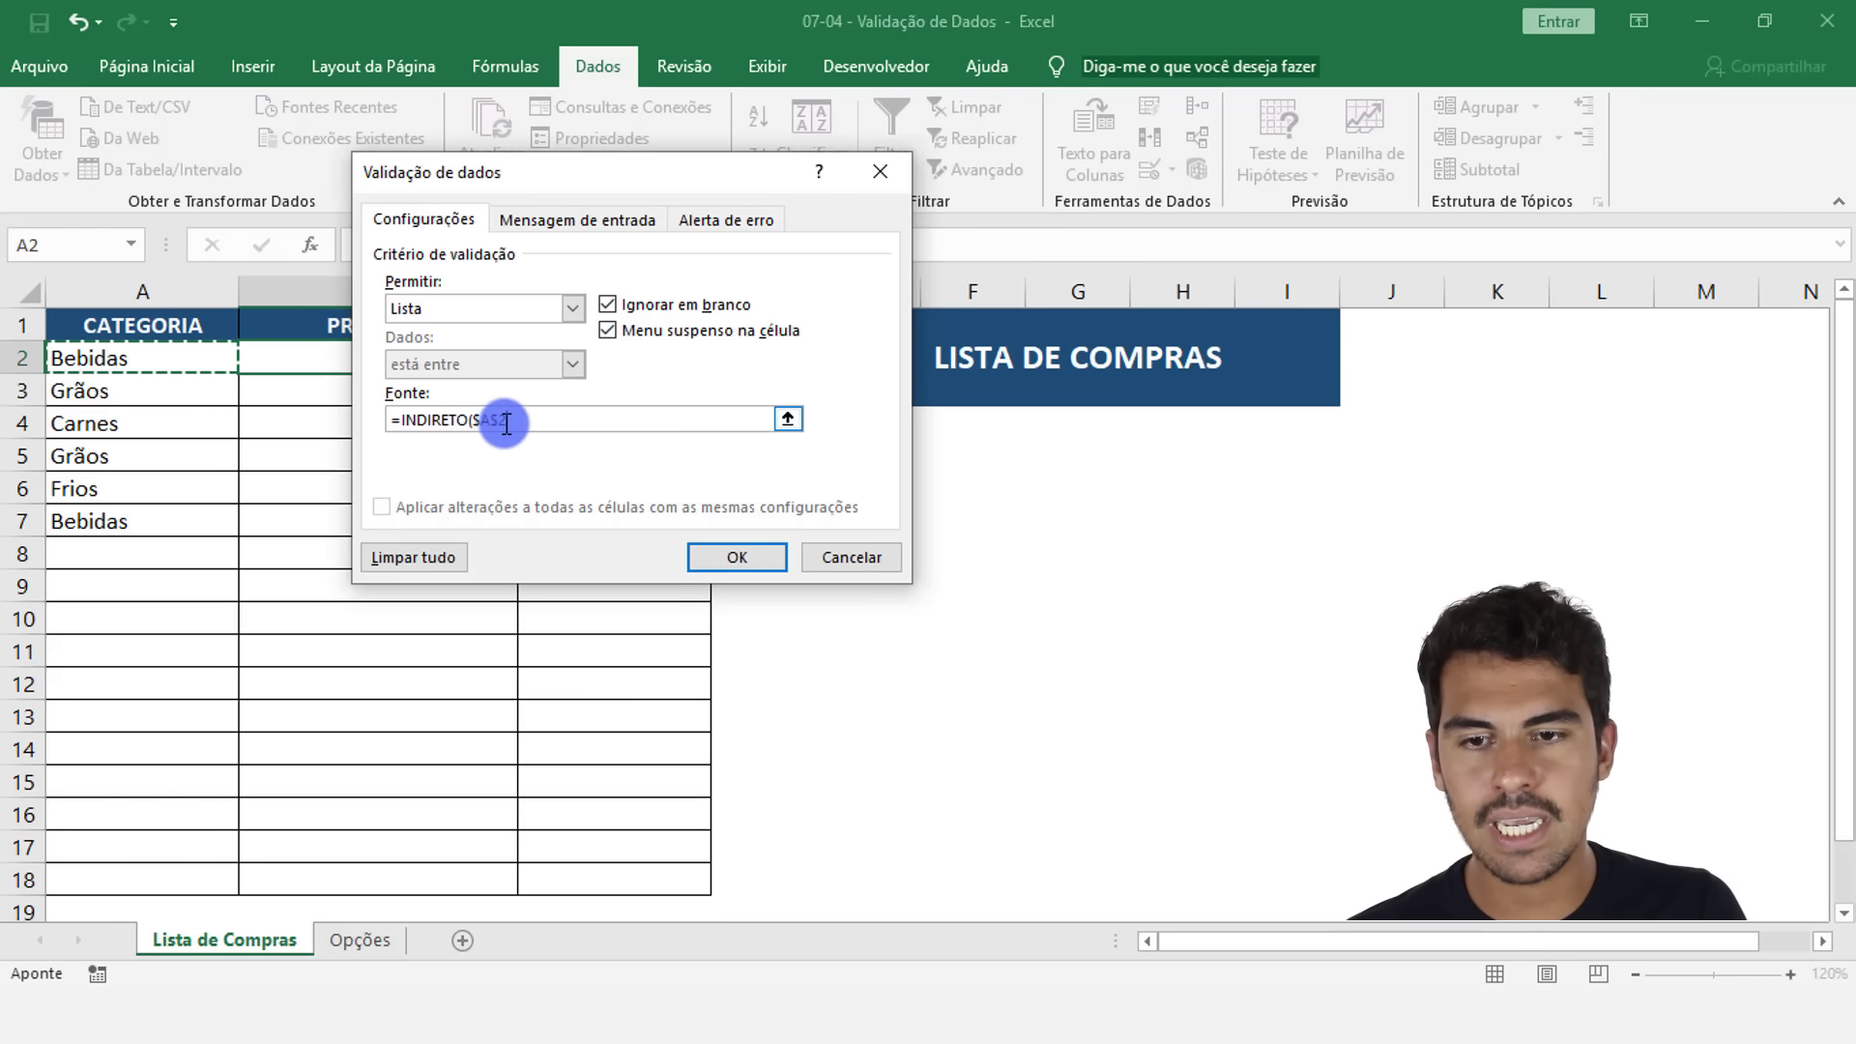
click(493, 417)
key(Right)
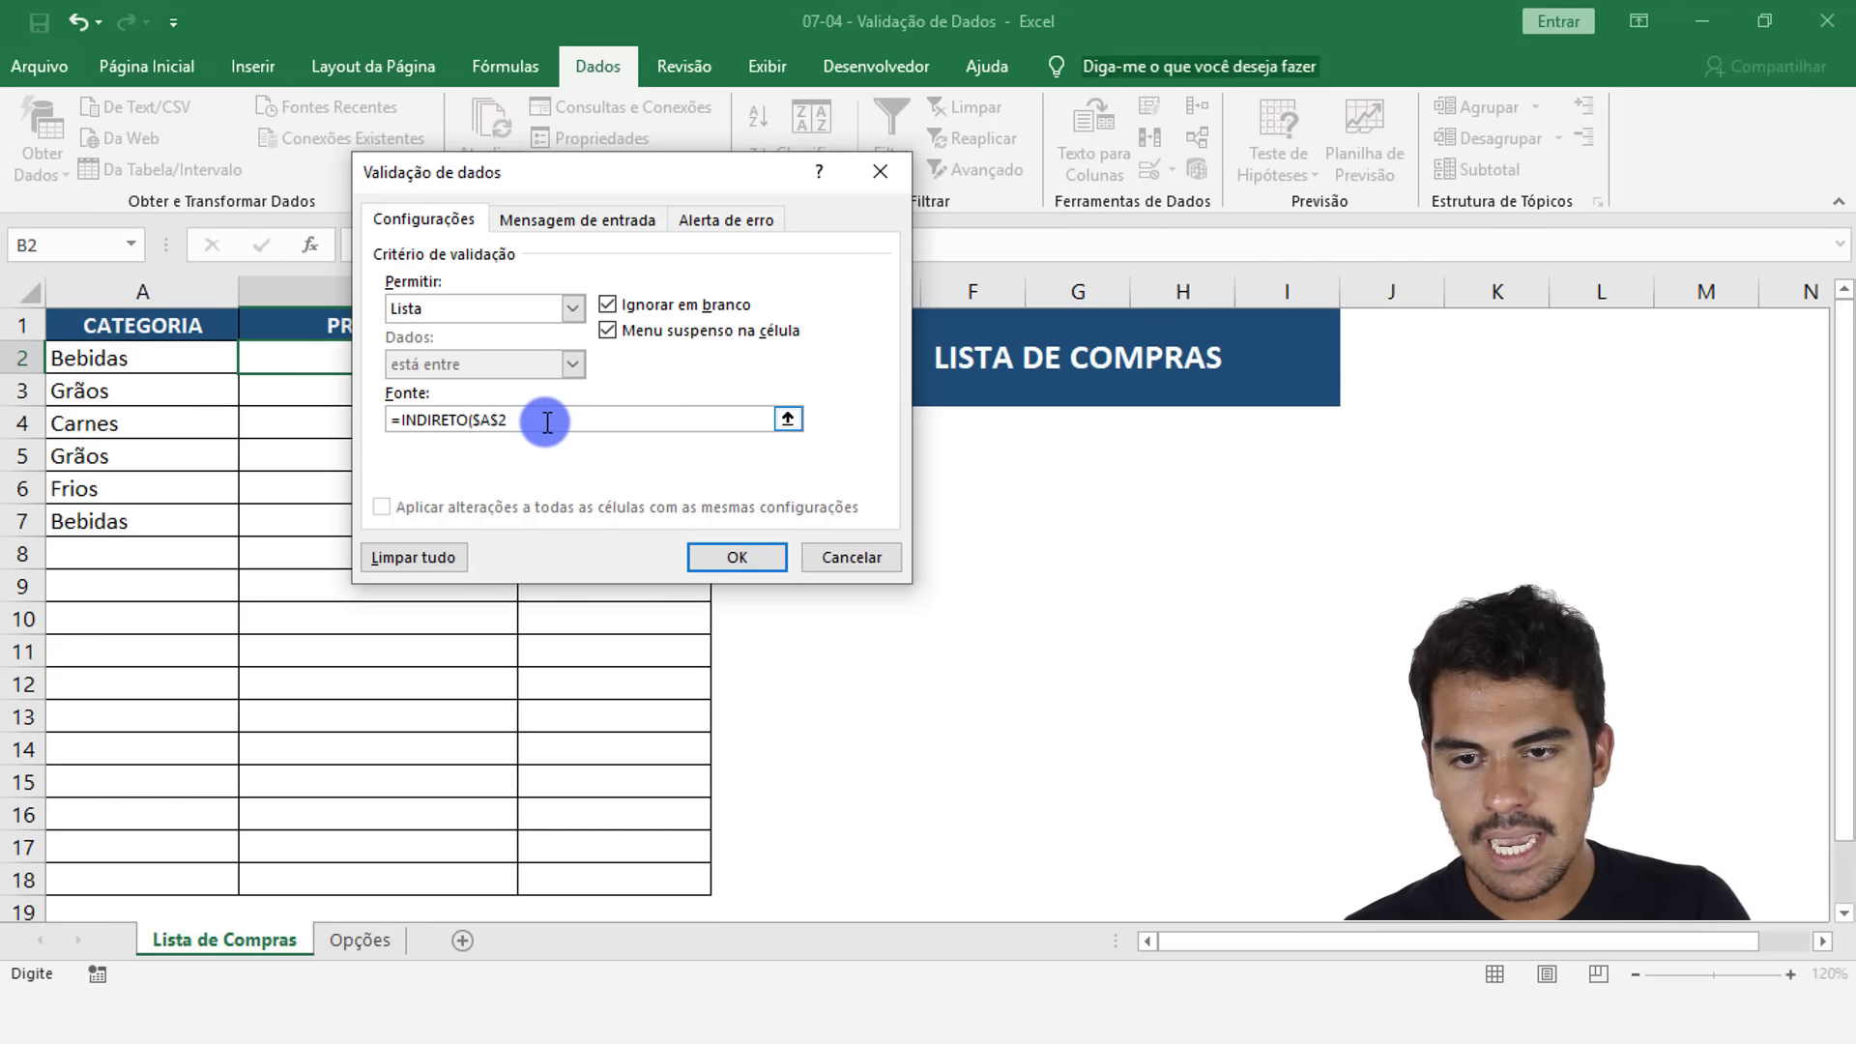
drag(472, 420, 503, 422)
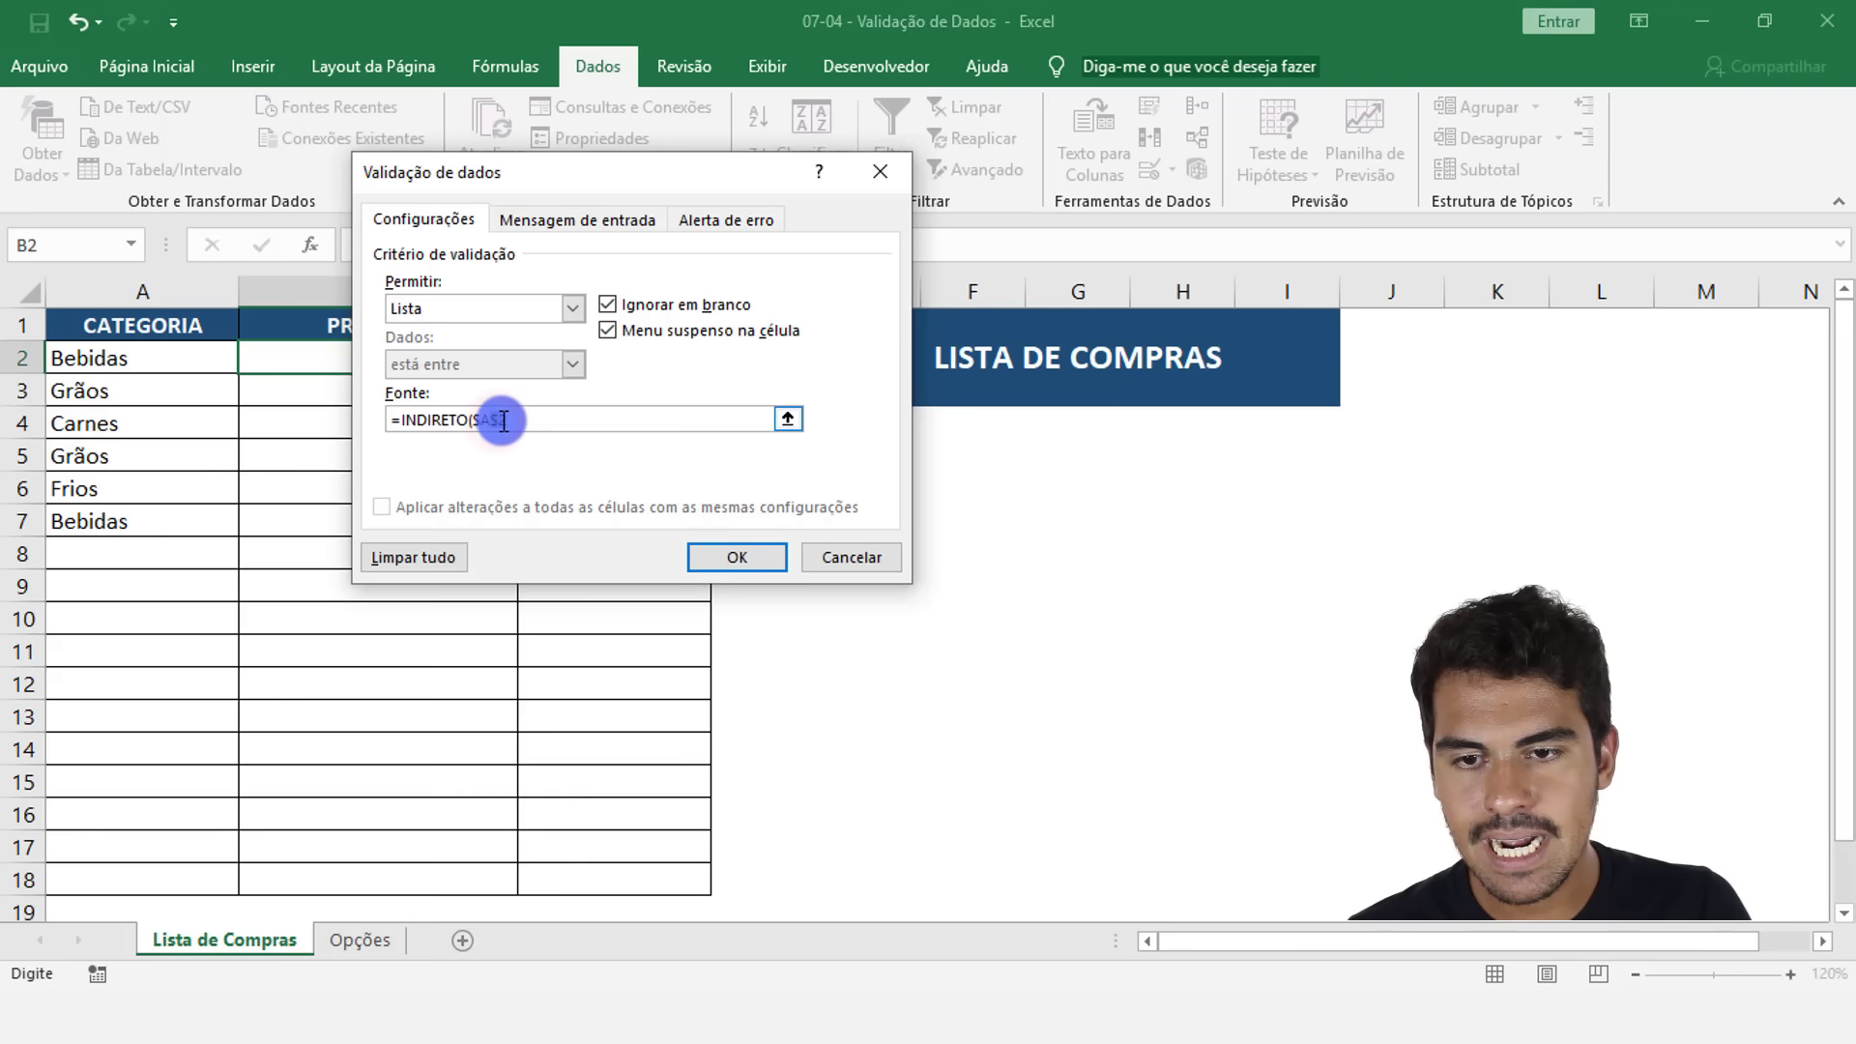
click(499, 420)
key(BackSpace)
click(480, 420)
key(BackSpace)
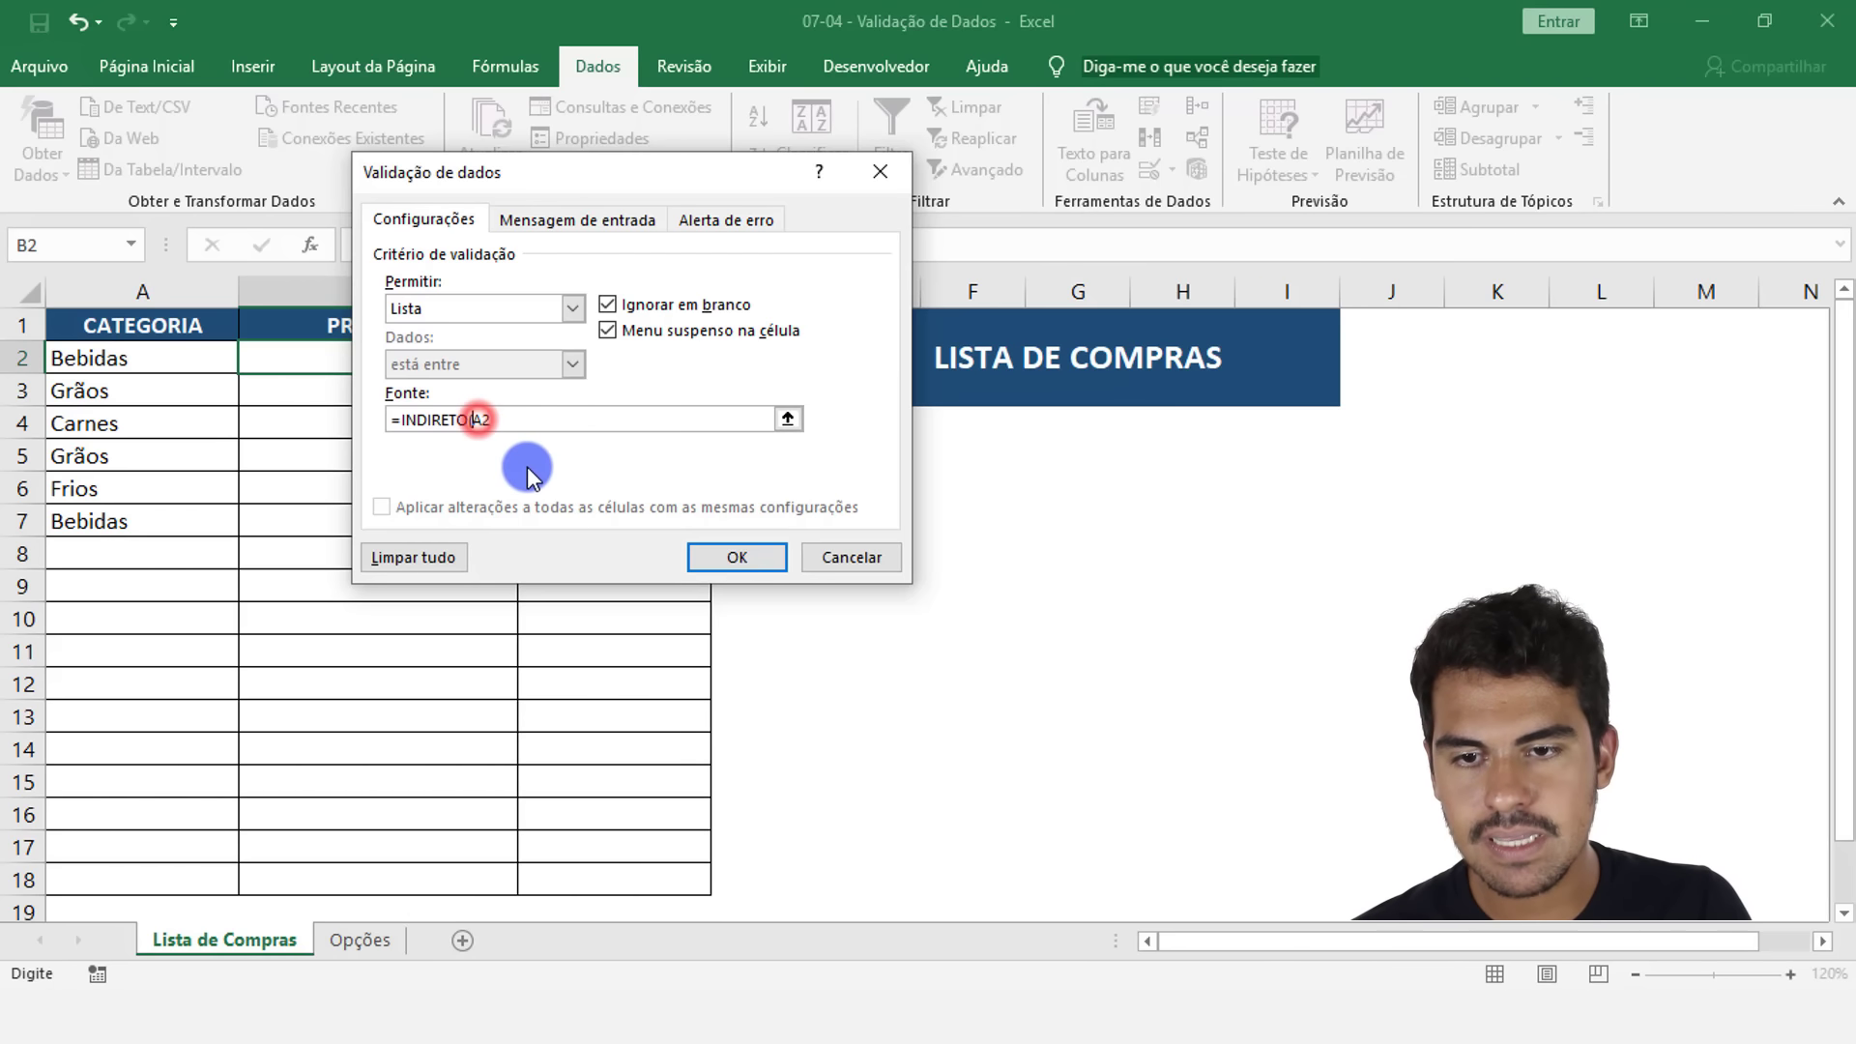
Complete the PRODUTO list source as =INDIRETO(A2) and apply the validation rule to B2
drag(619, 176, 851, 171)
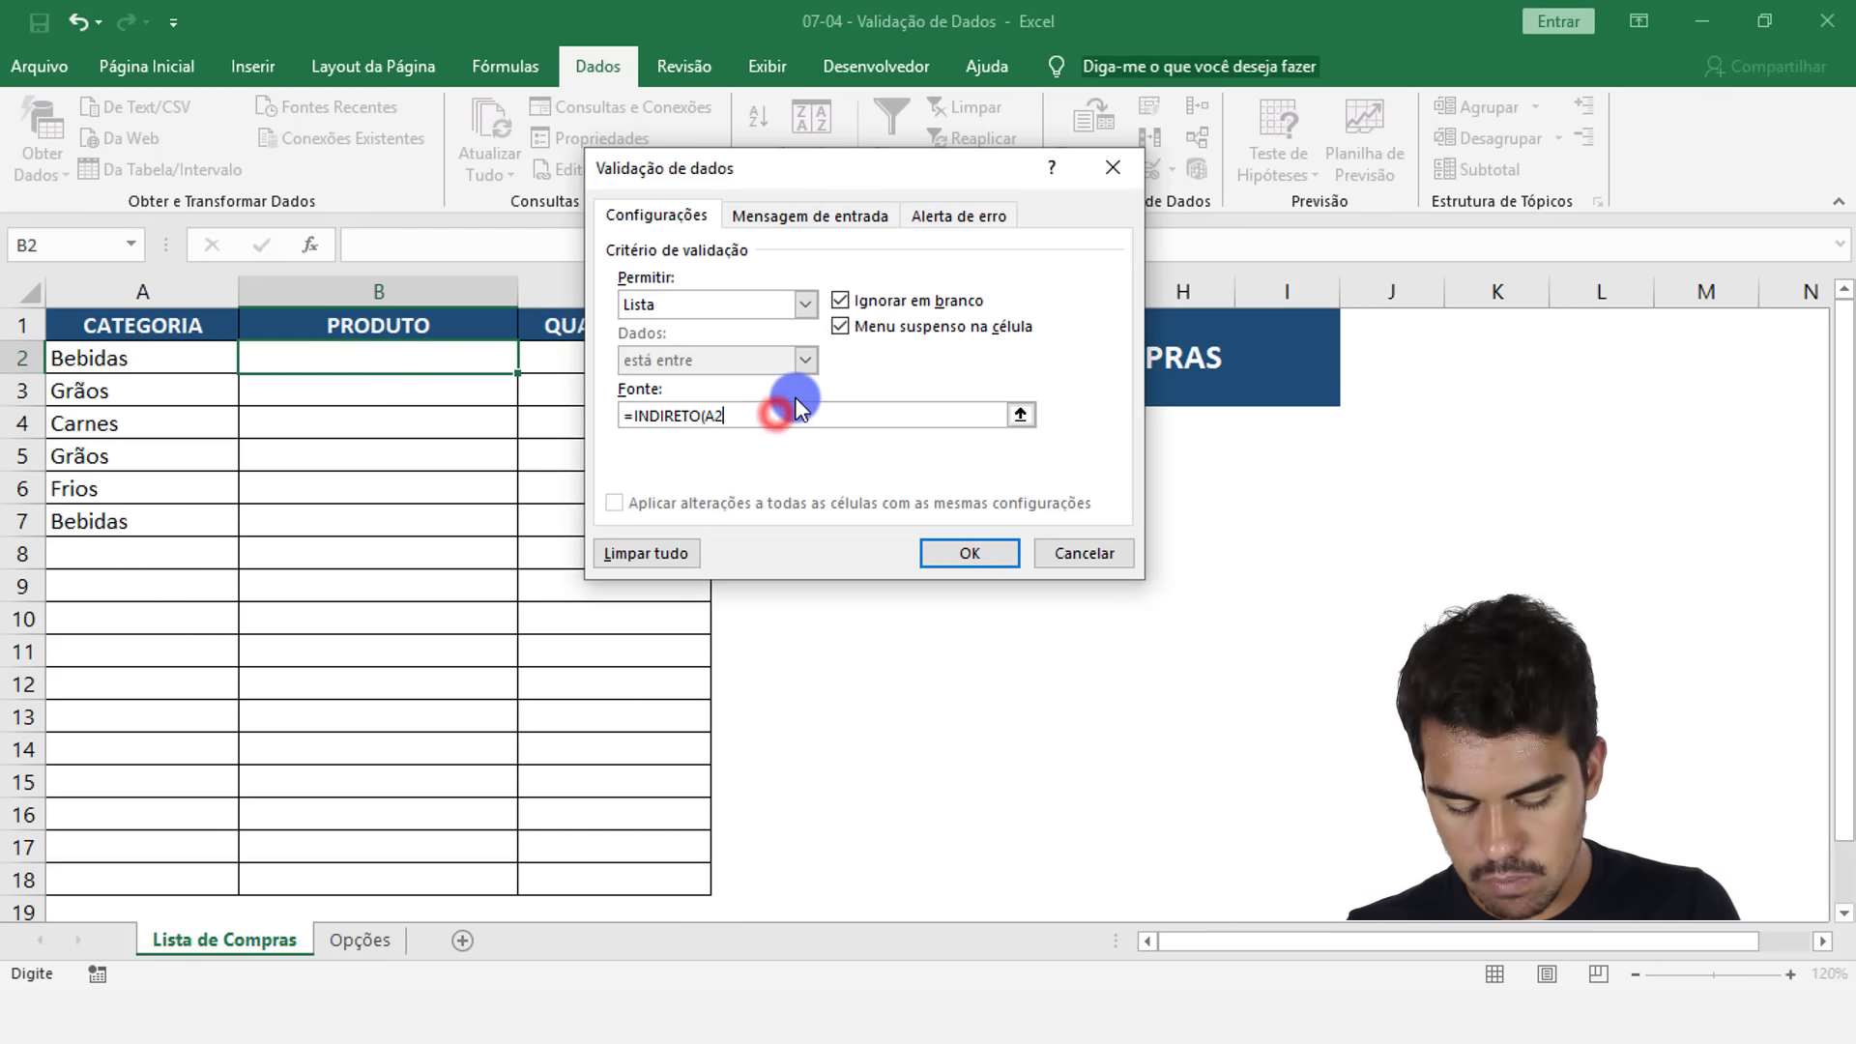
text())
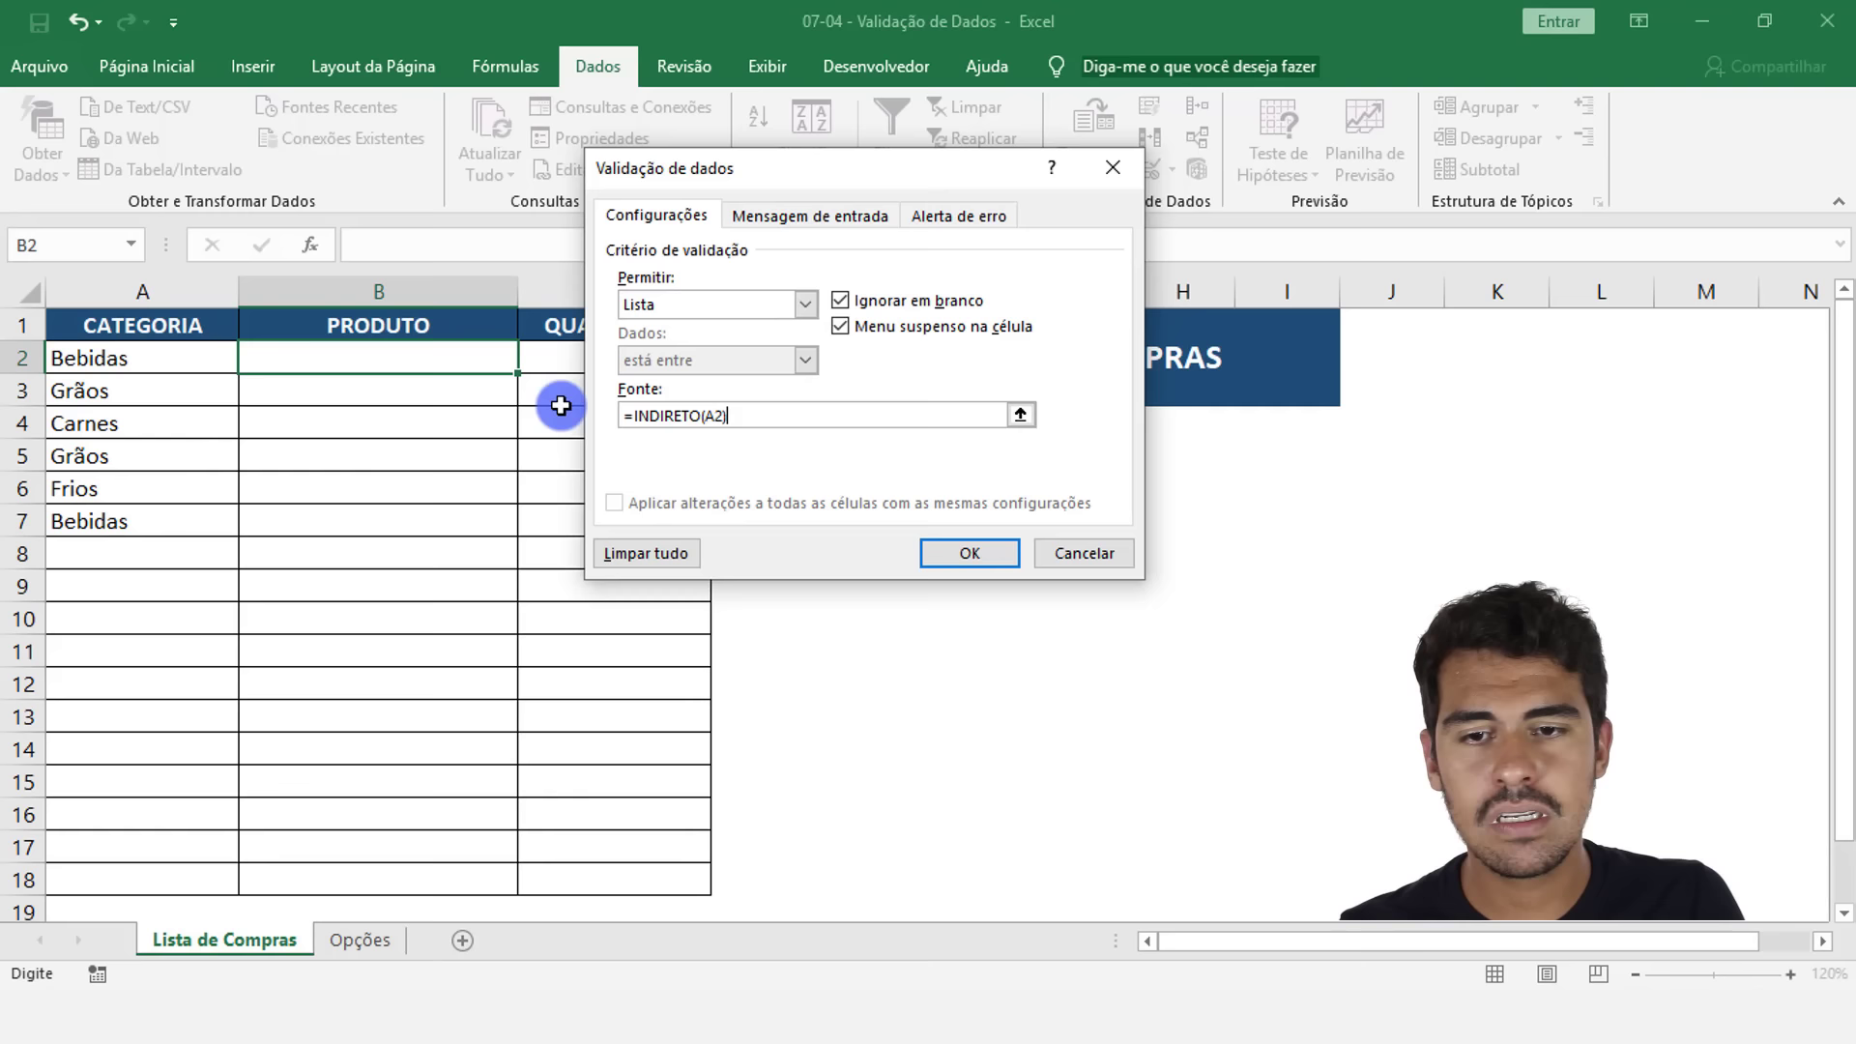
click(969, 552)
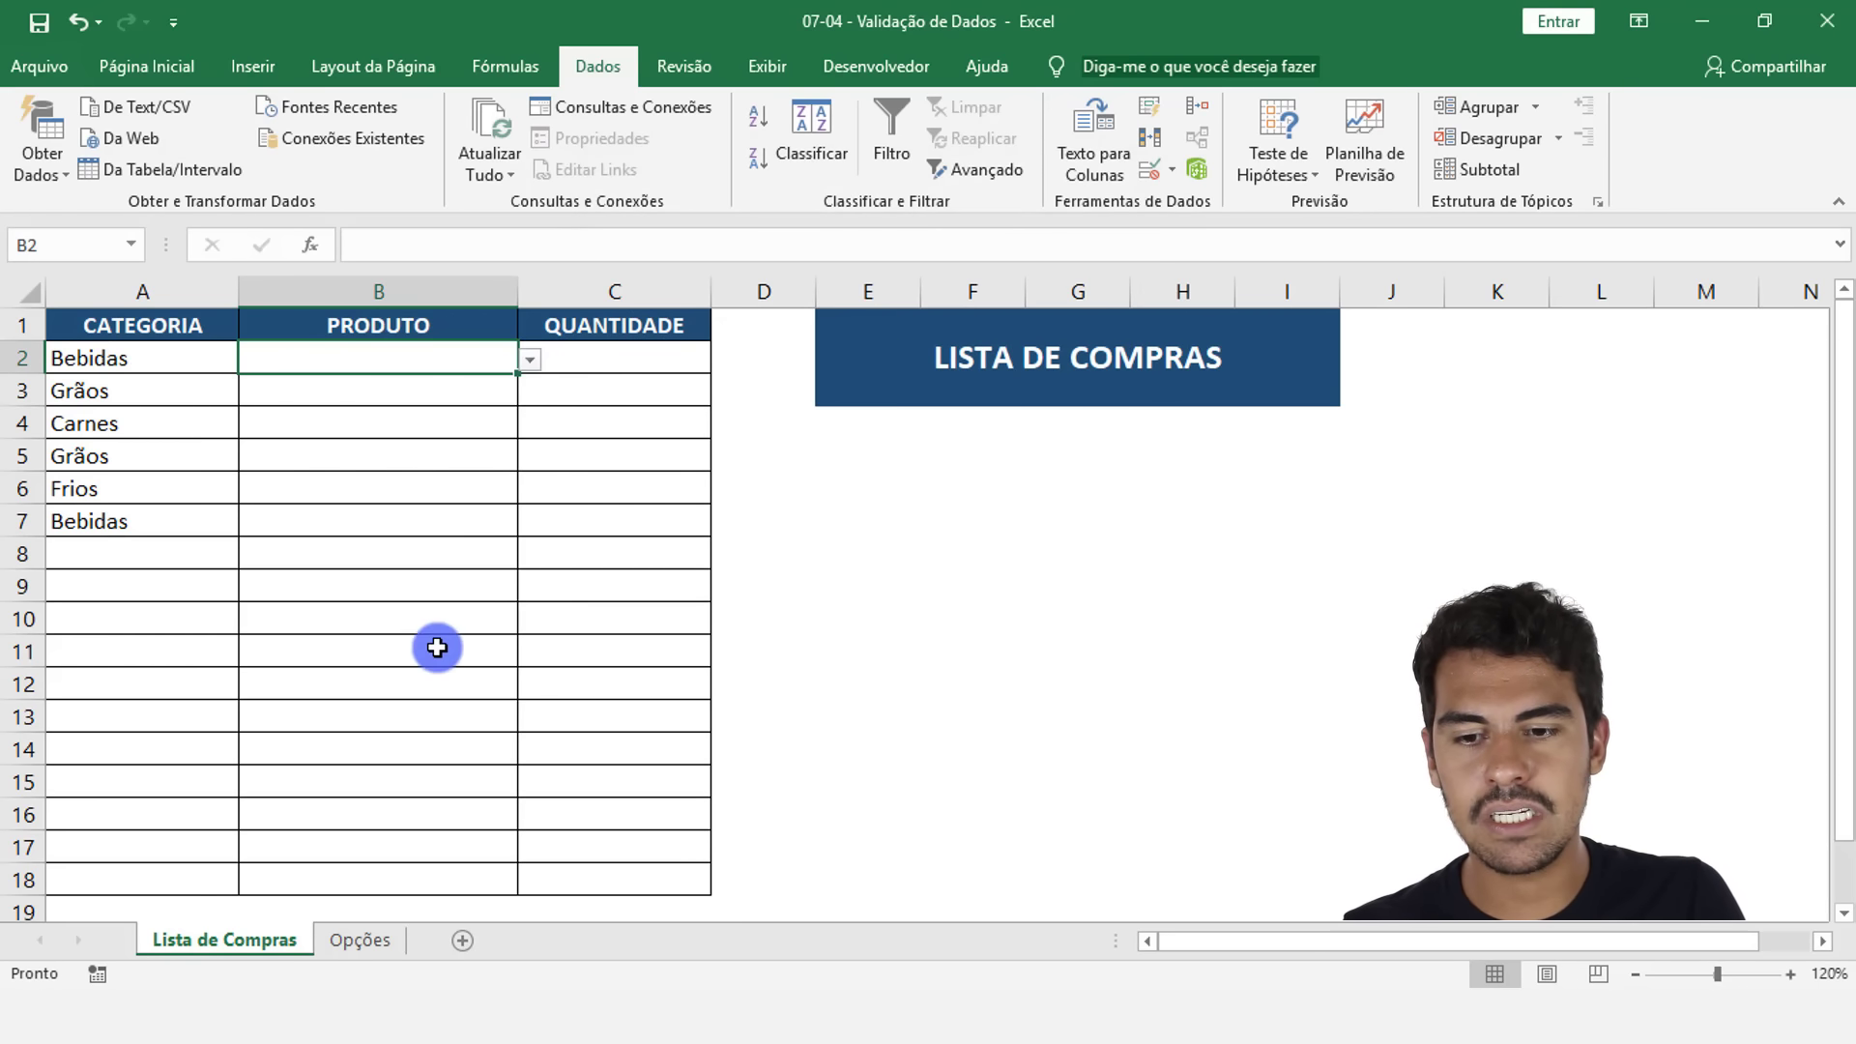
Check the Bebidas named range on the Opções sheet against the product options offered in B2 of Lista de Compras
click(360, 938)
drag(199, 364, 154, 574)
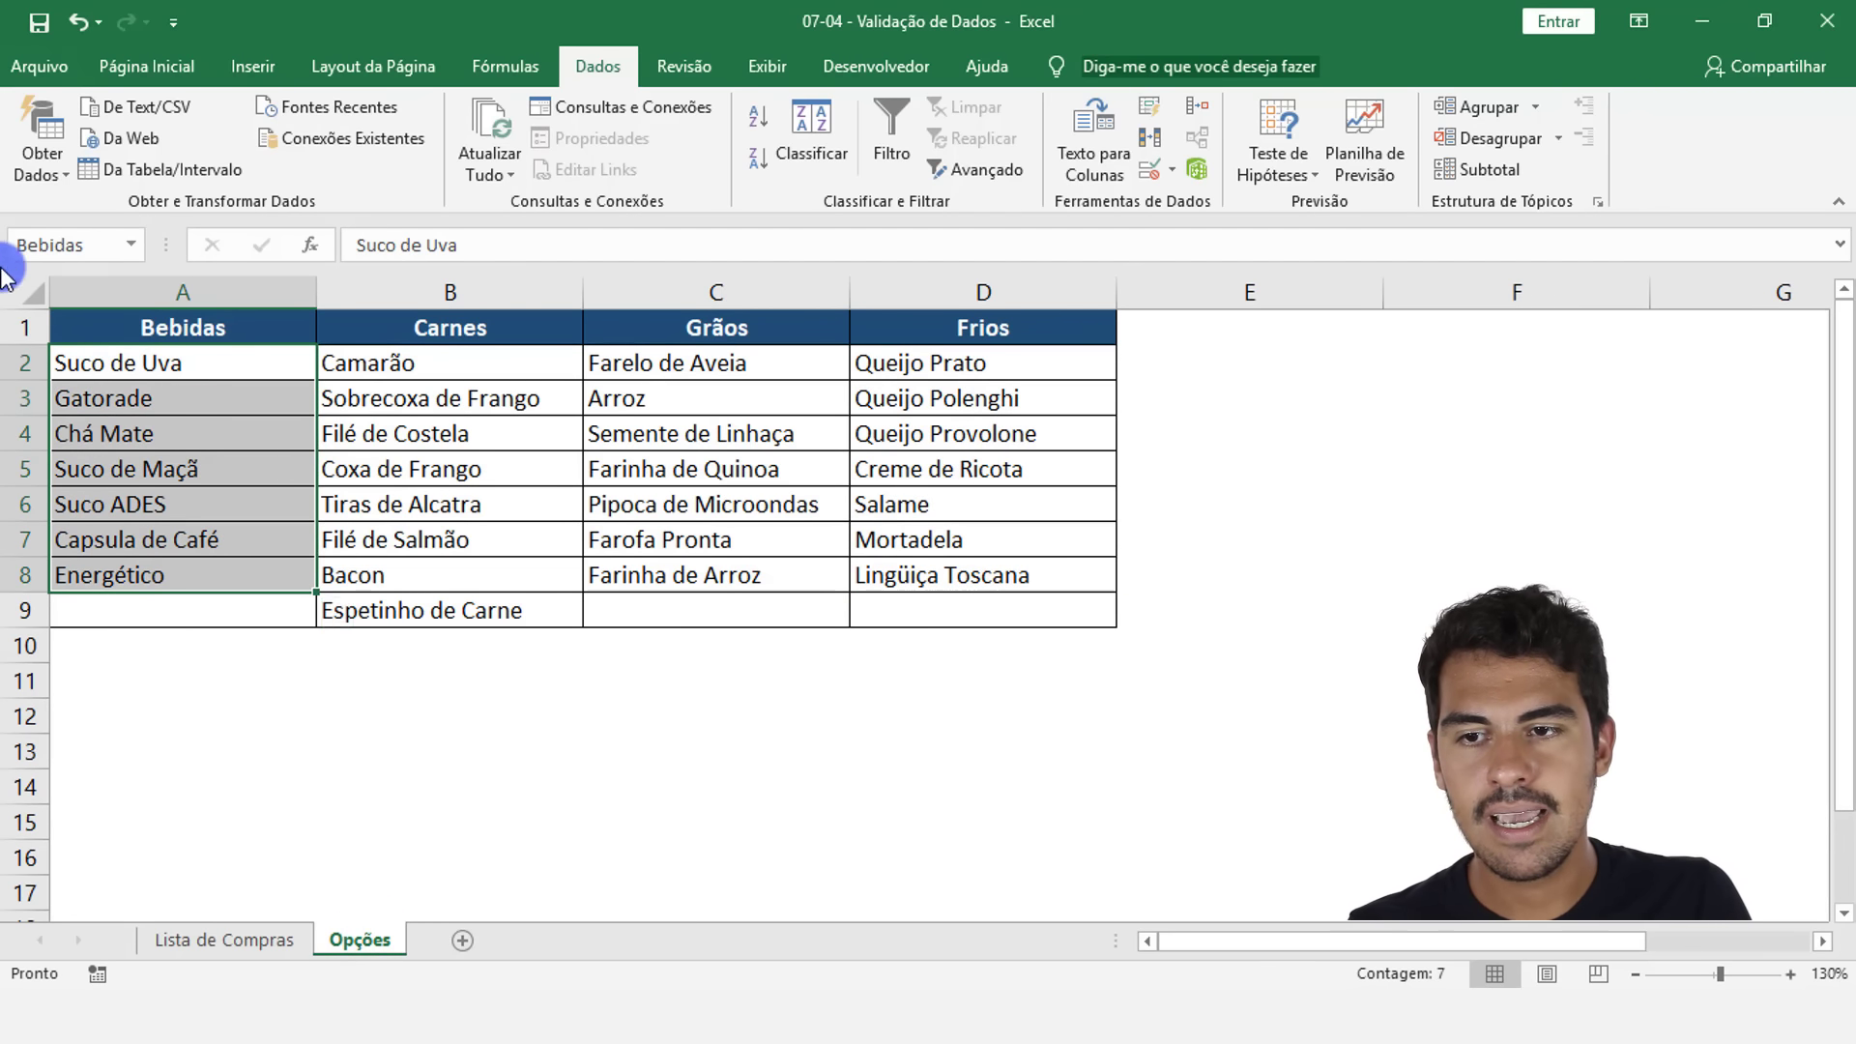
click(239, 943)
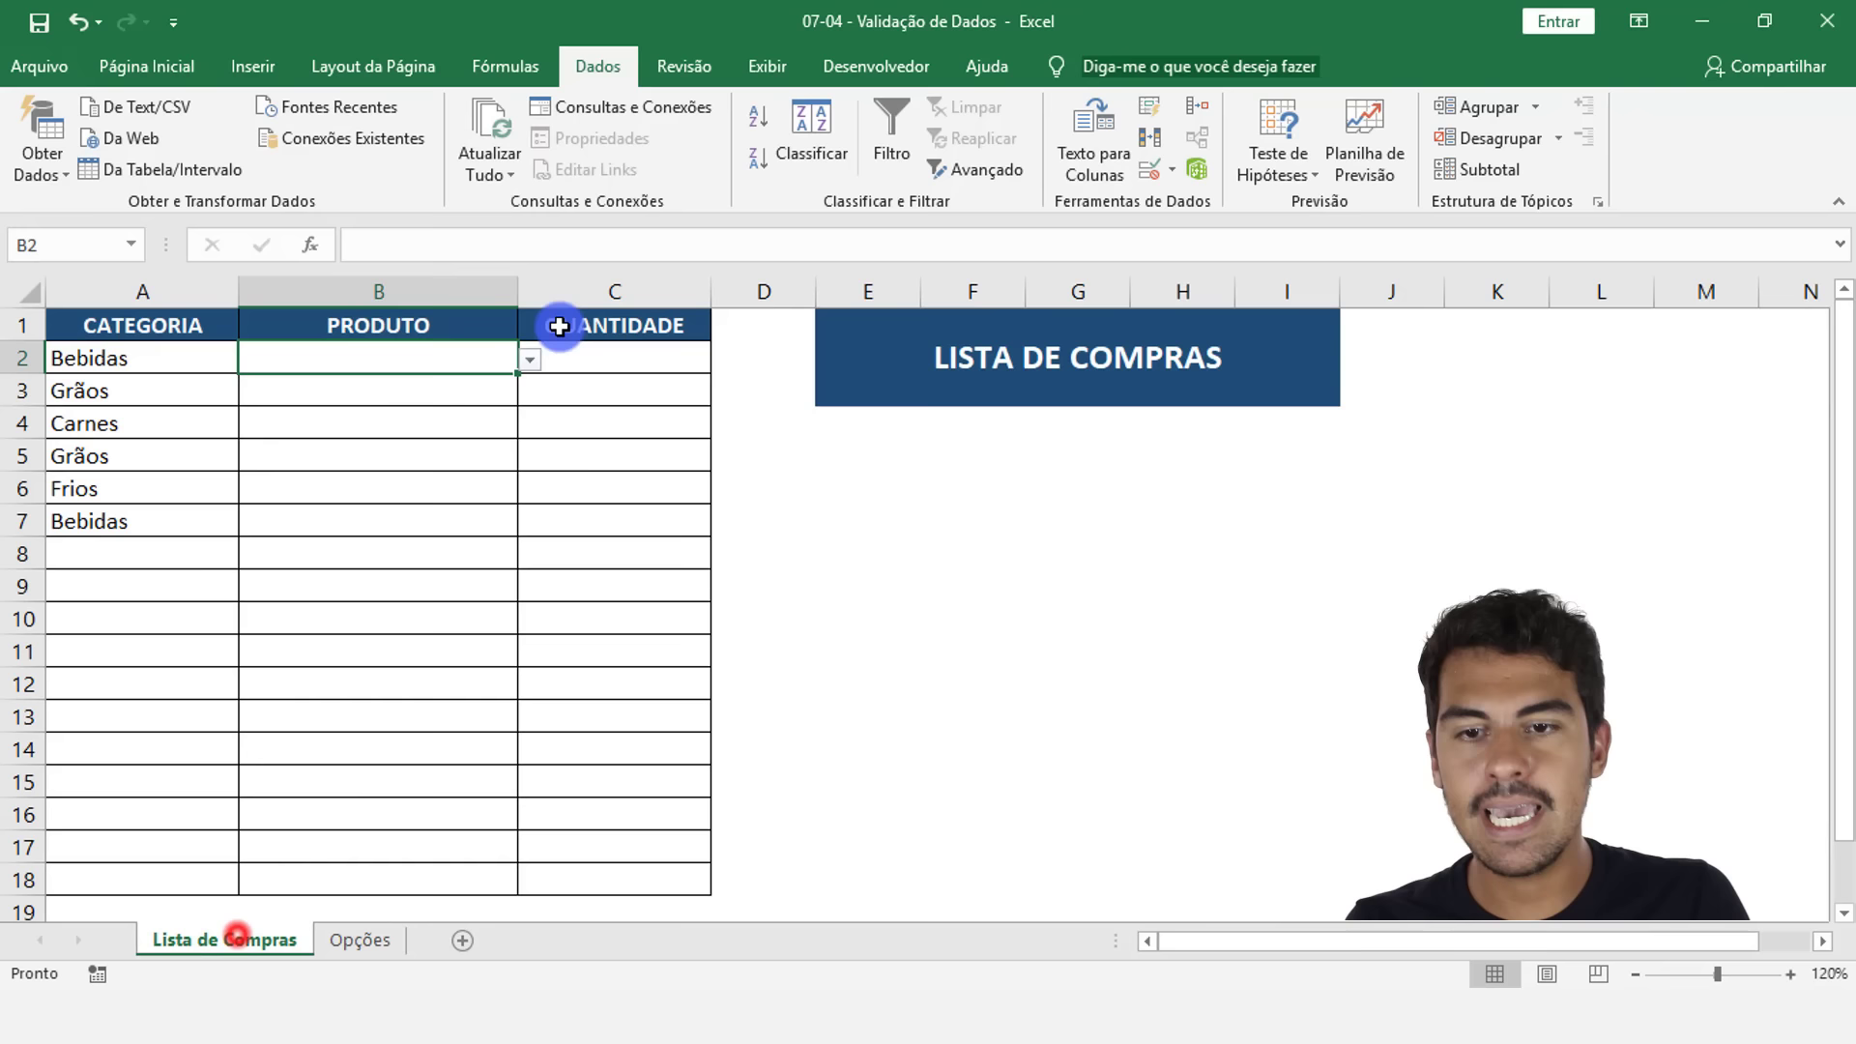
click(530, 360)
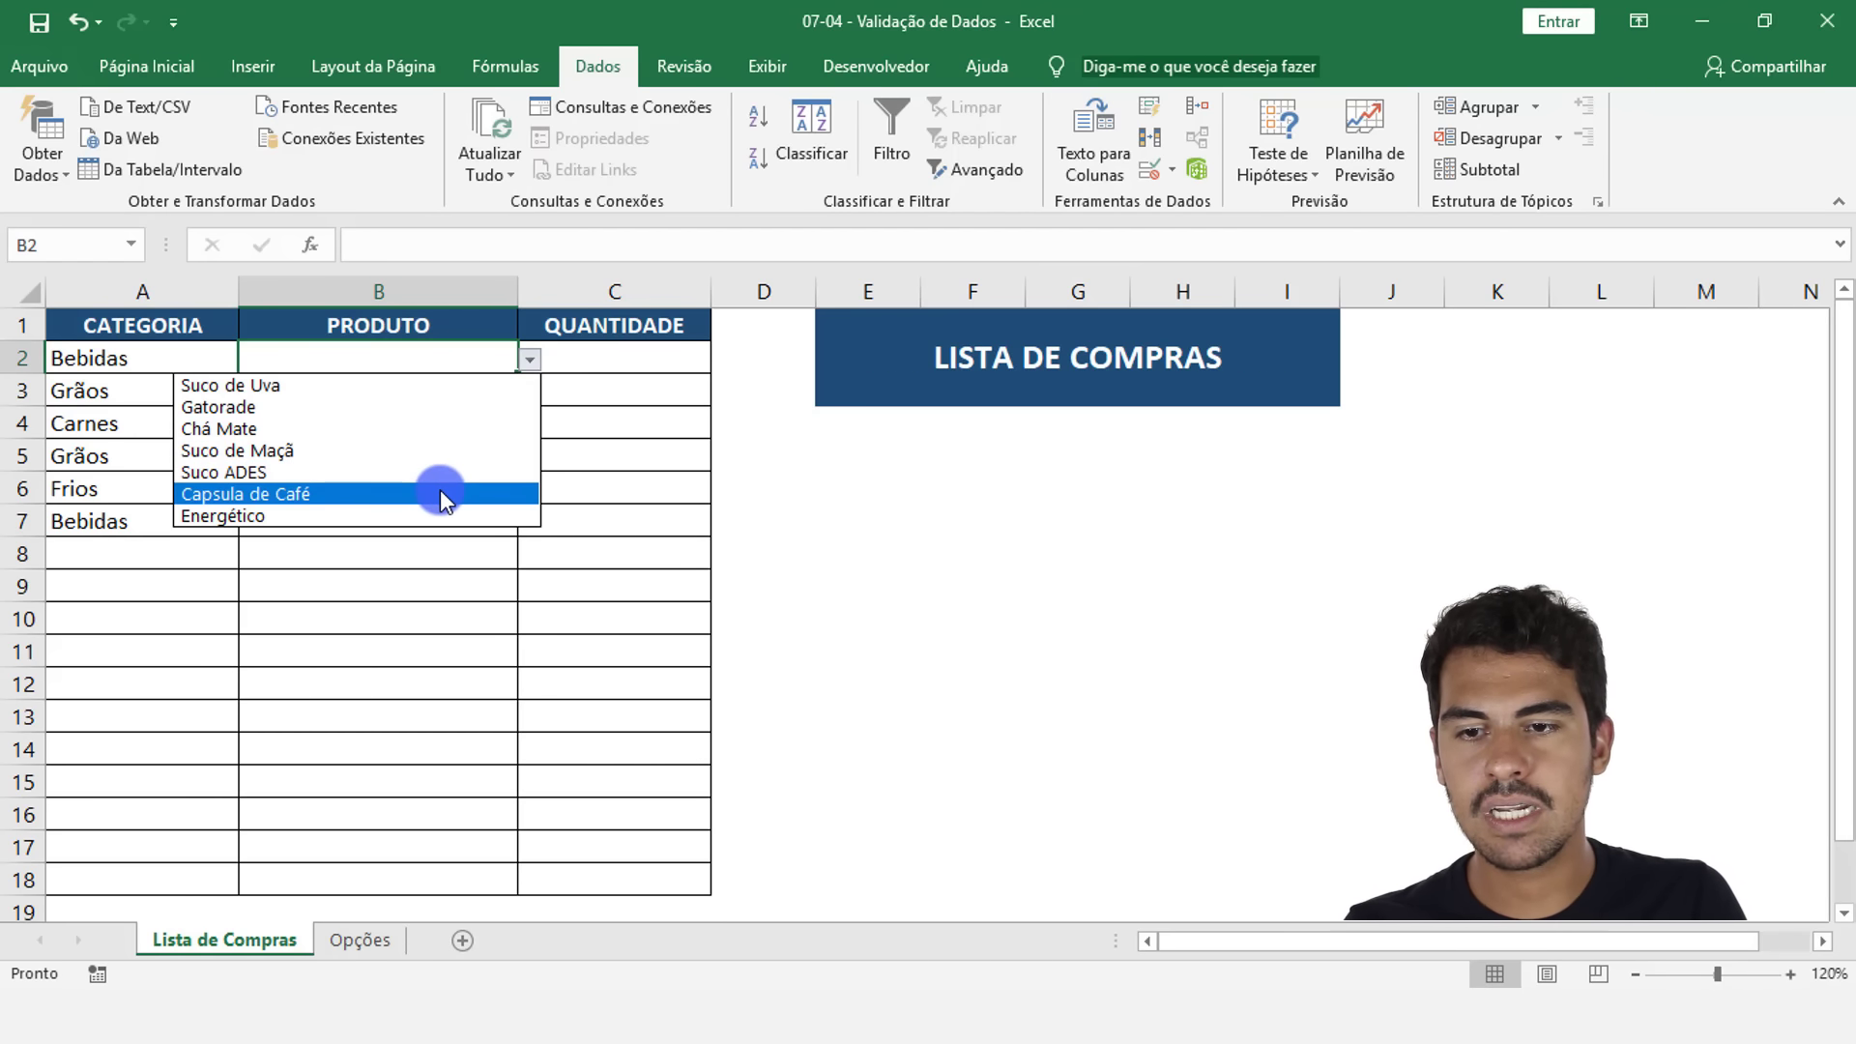
click(363, 817)
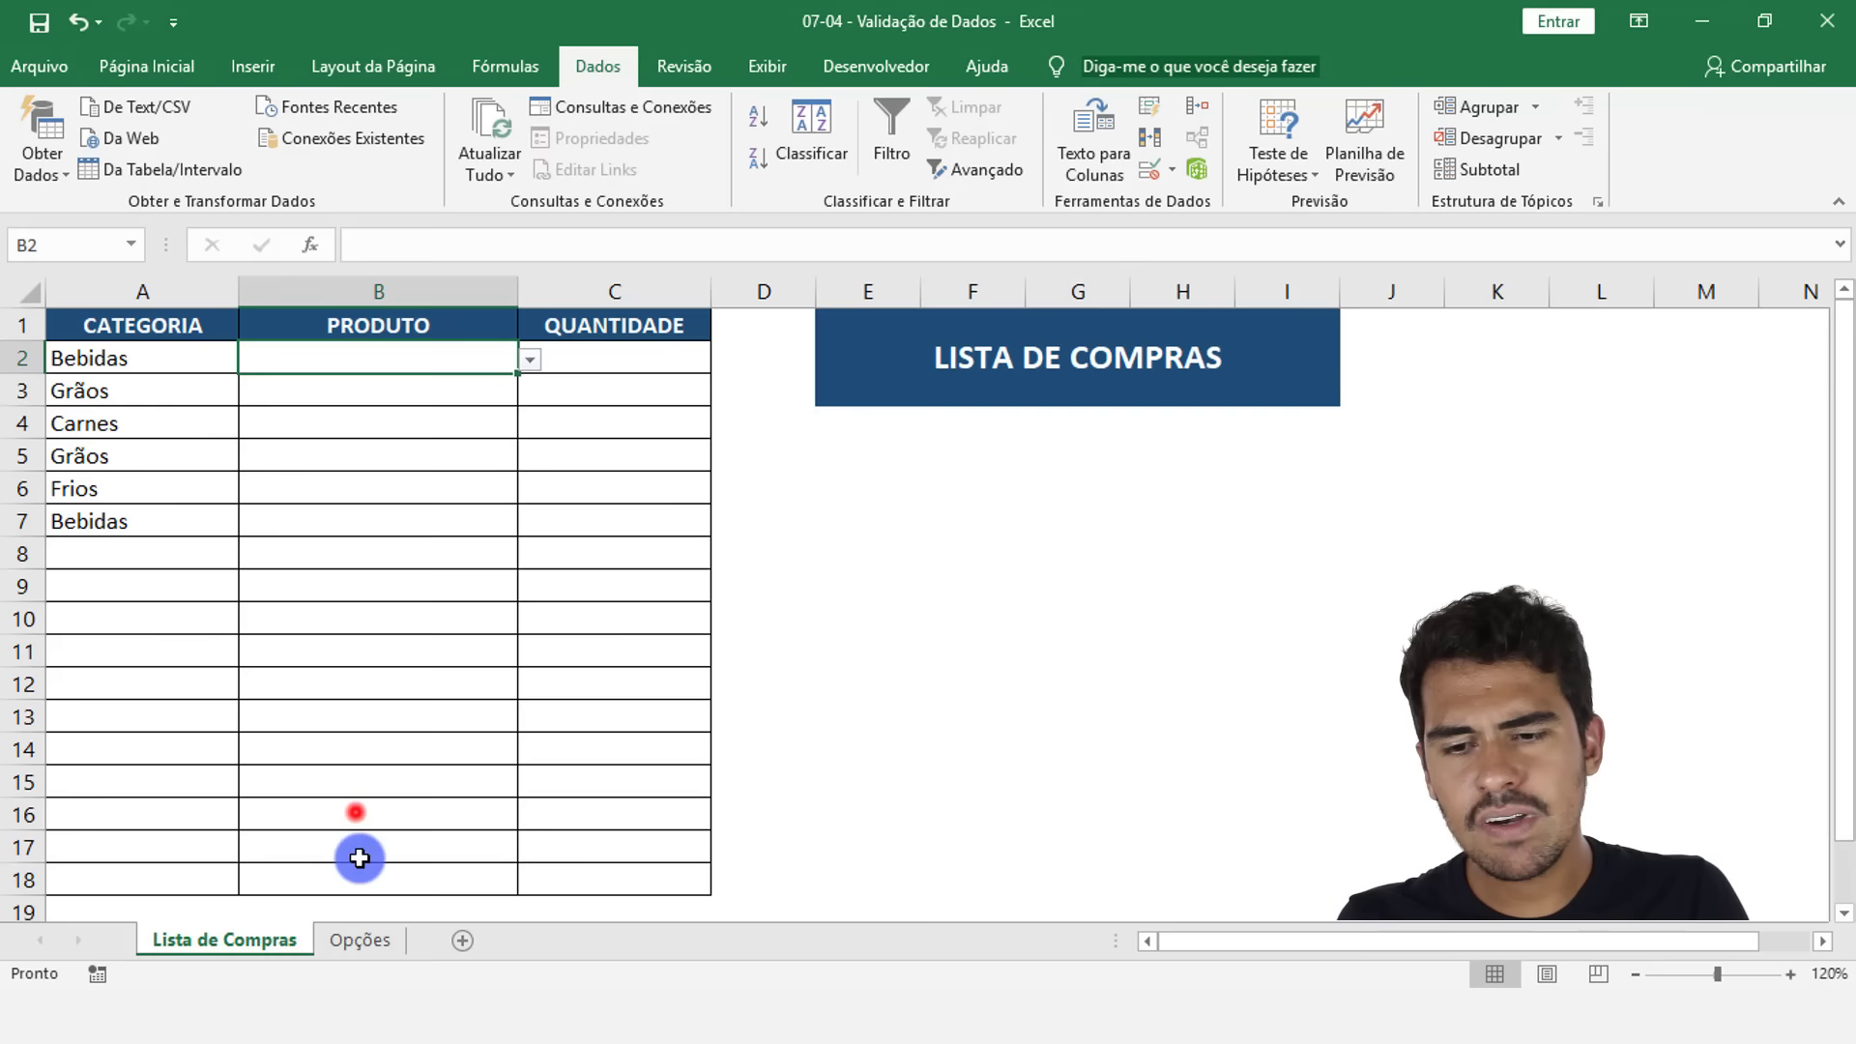
On the Opções sheet, name the product range B2:B9 under the Carnes heading CARNES
click(348, 939)
drag(464, 370, 464, 610)
click(101, 253)
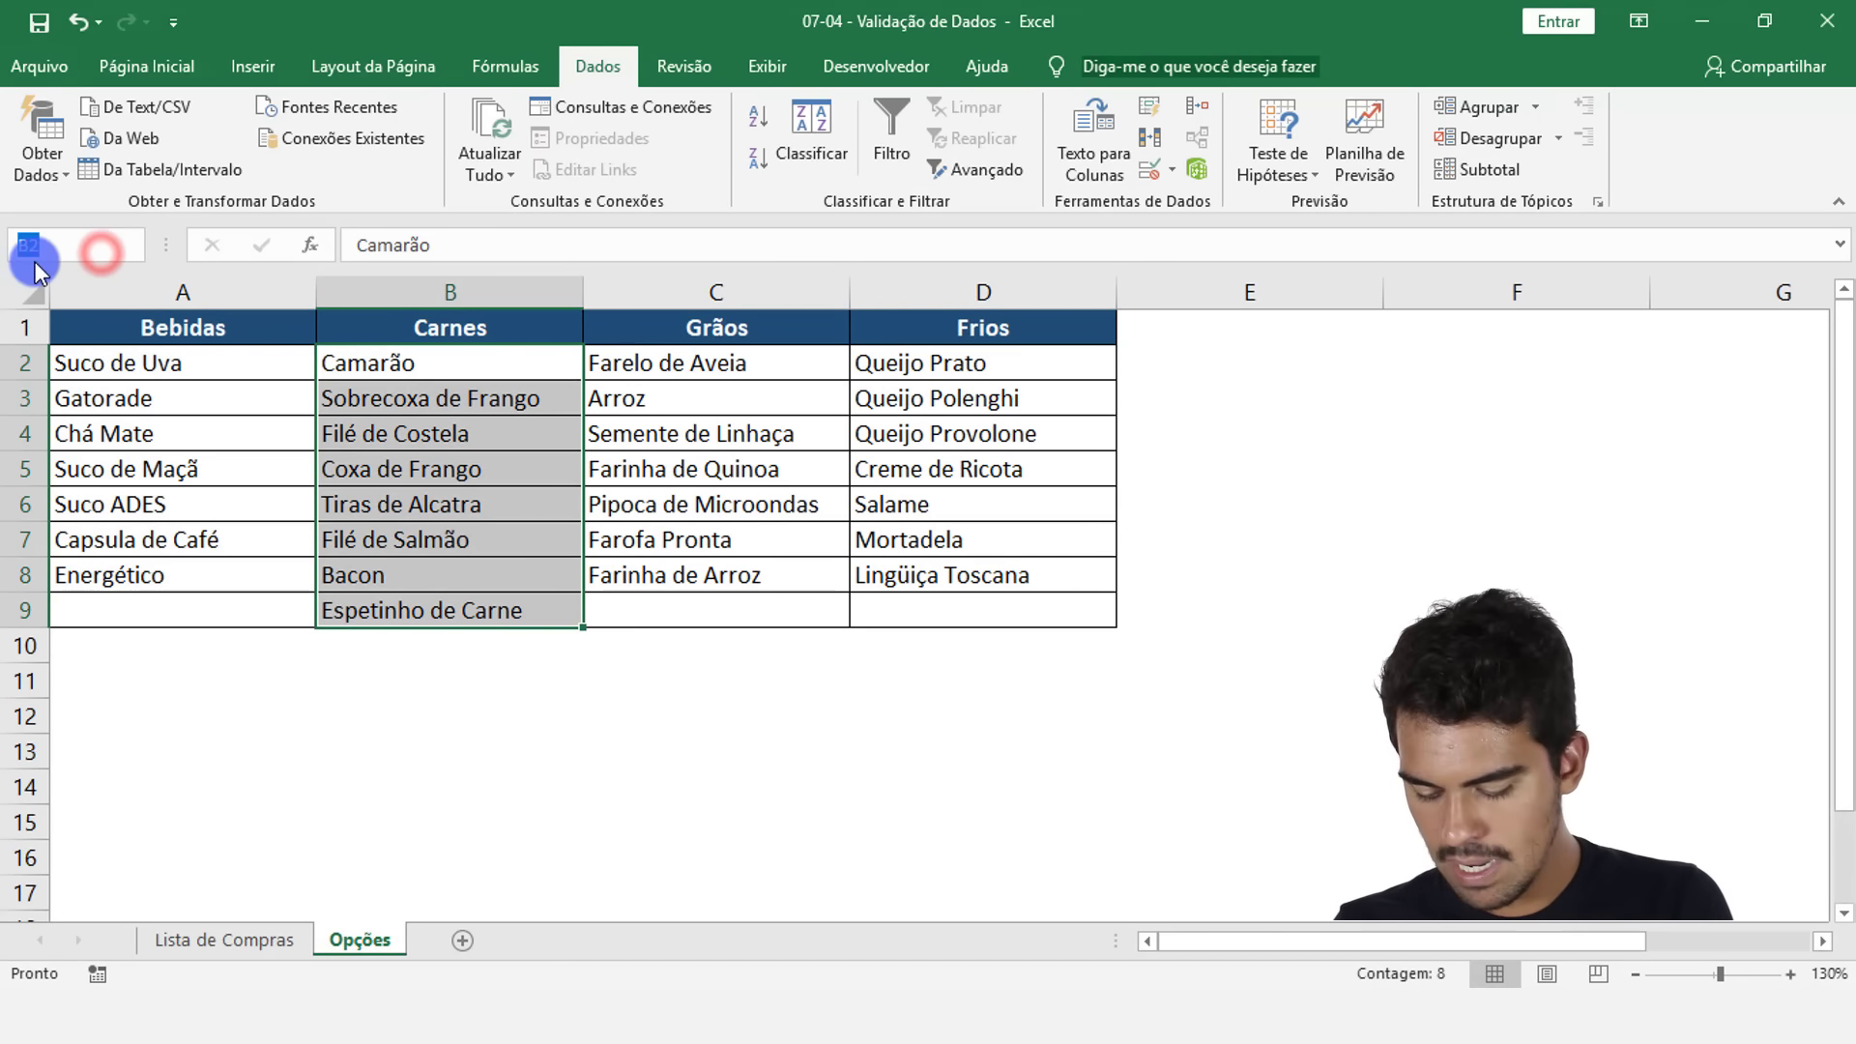
text(CA)
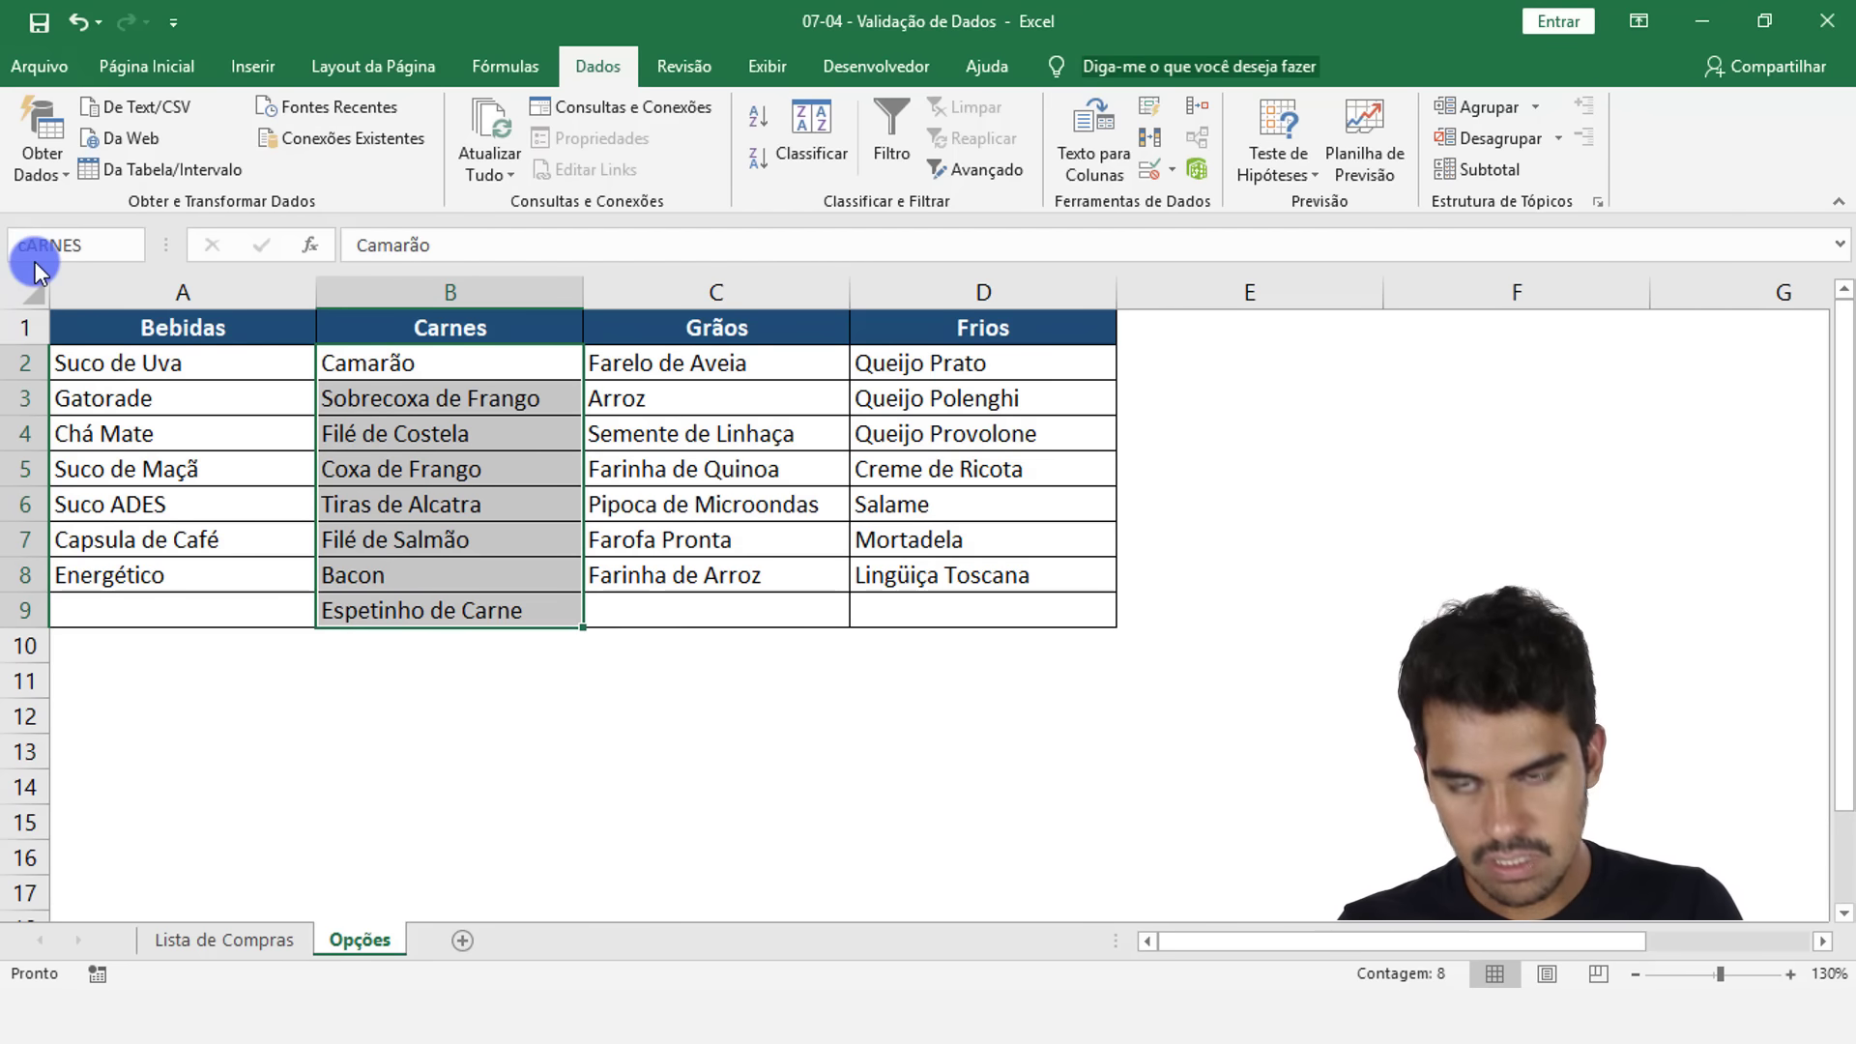
text(RNES)
Name the product range C2:C8 under the Grãos heading GRÃOS
drag(740, 363, 754, 574)
click(92, 241)
text(G)
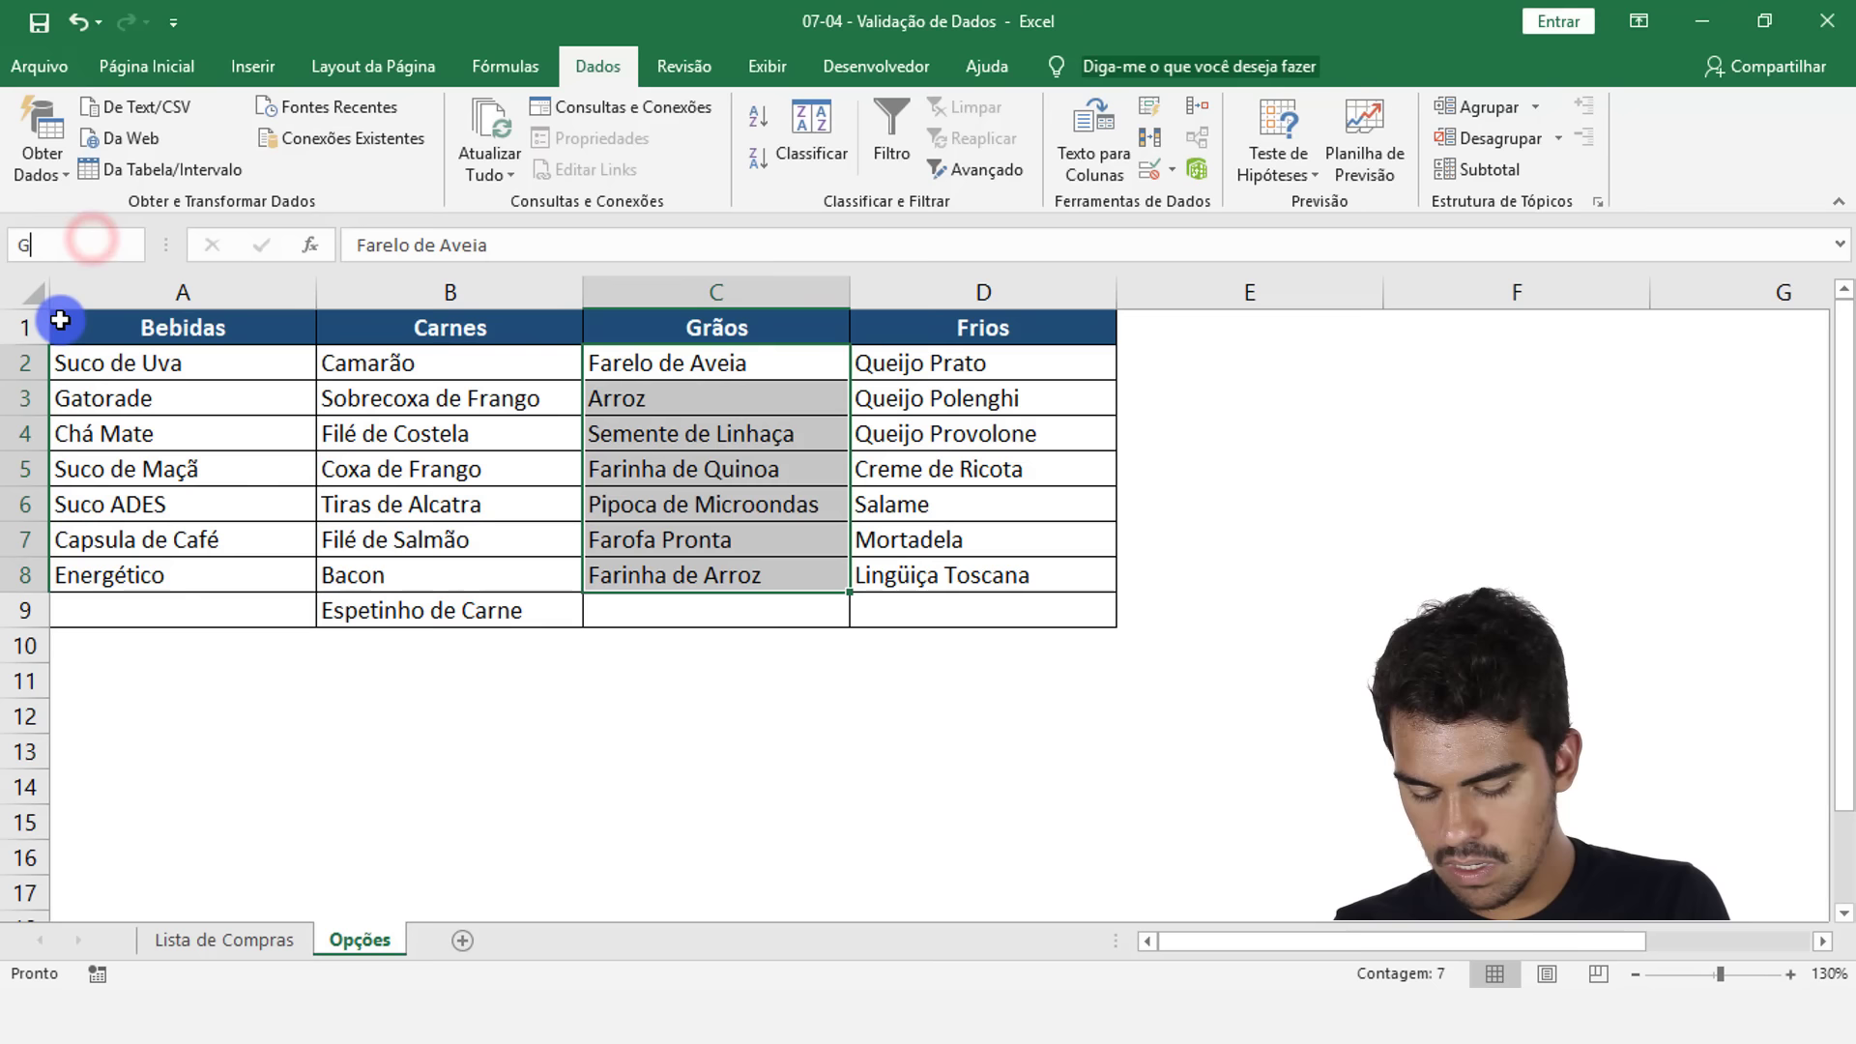
text(R)
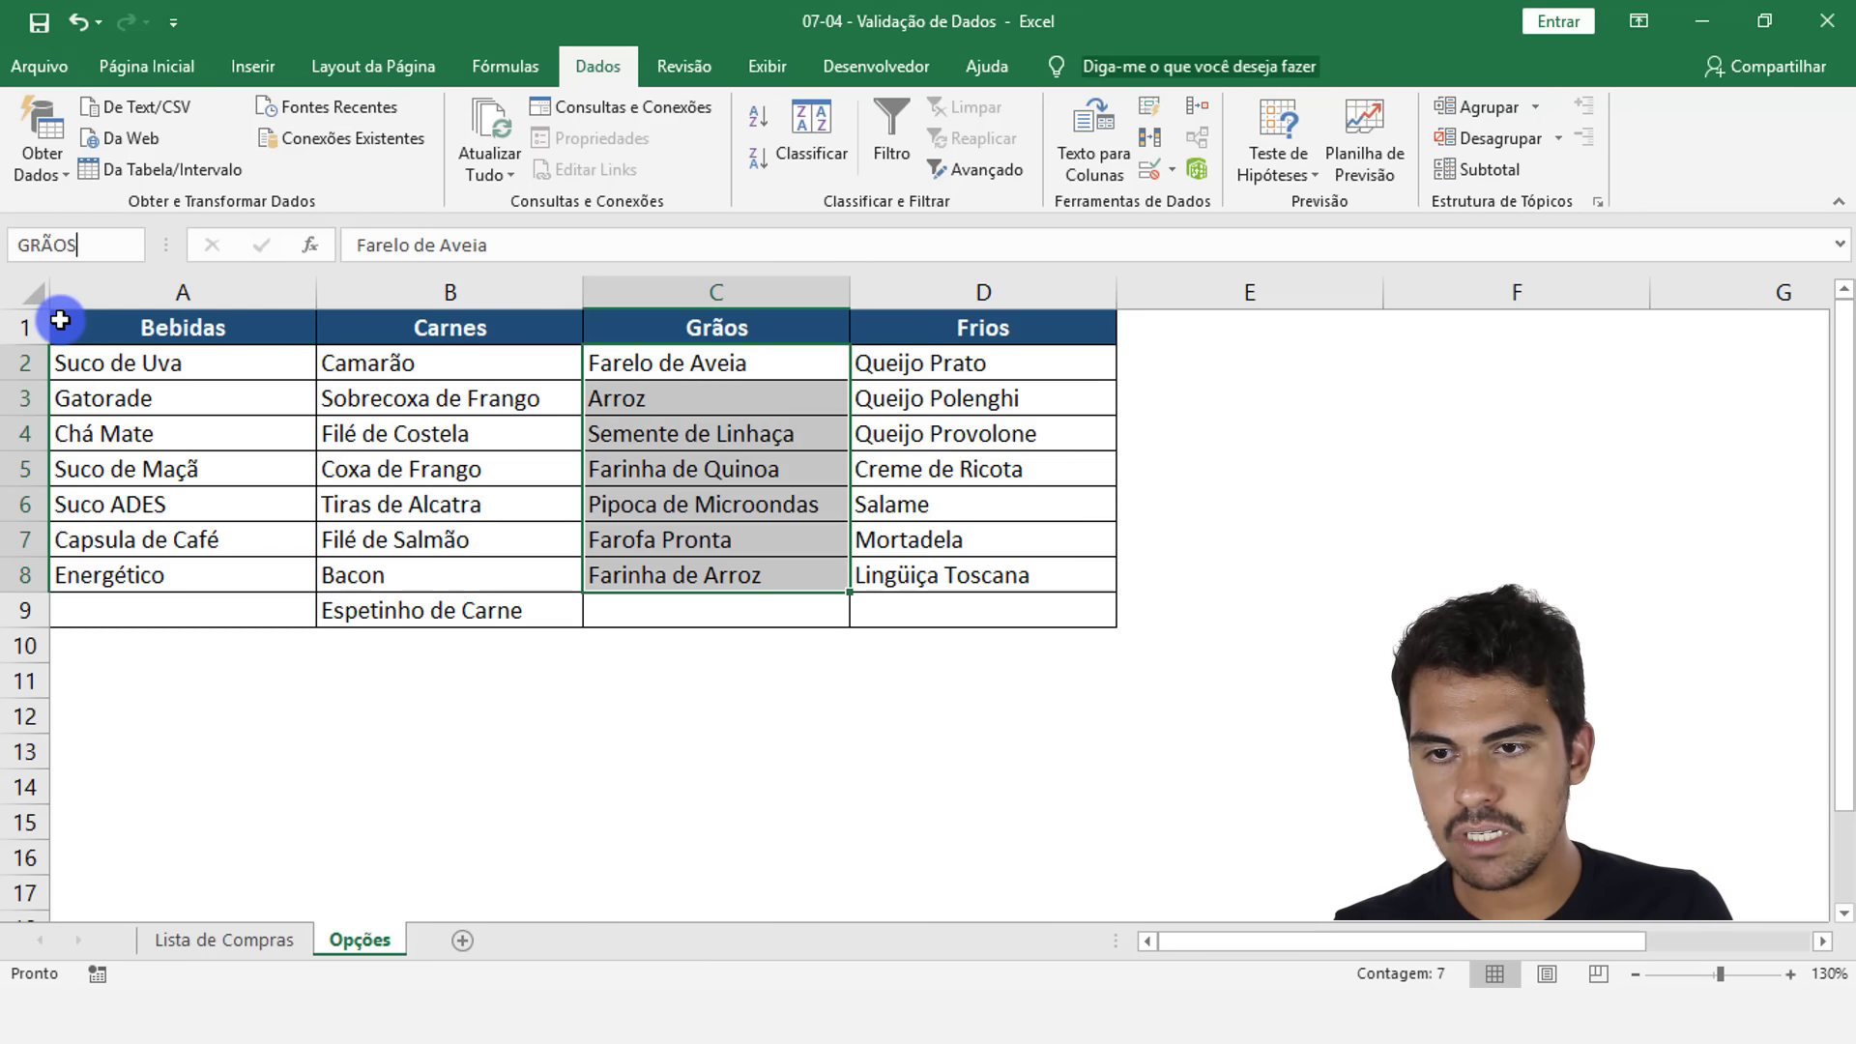
text(ÃOS)
key(Return)
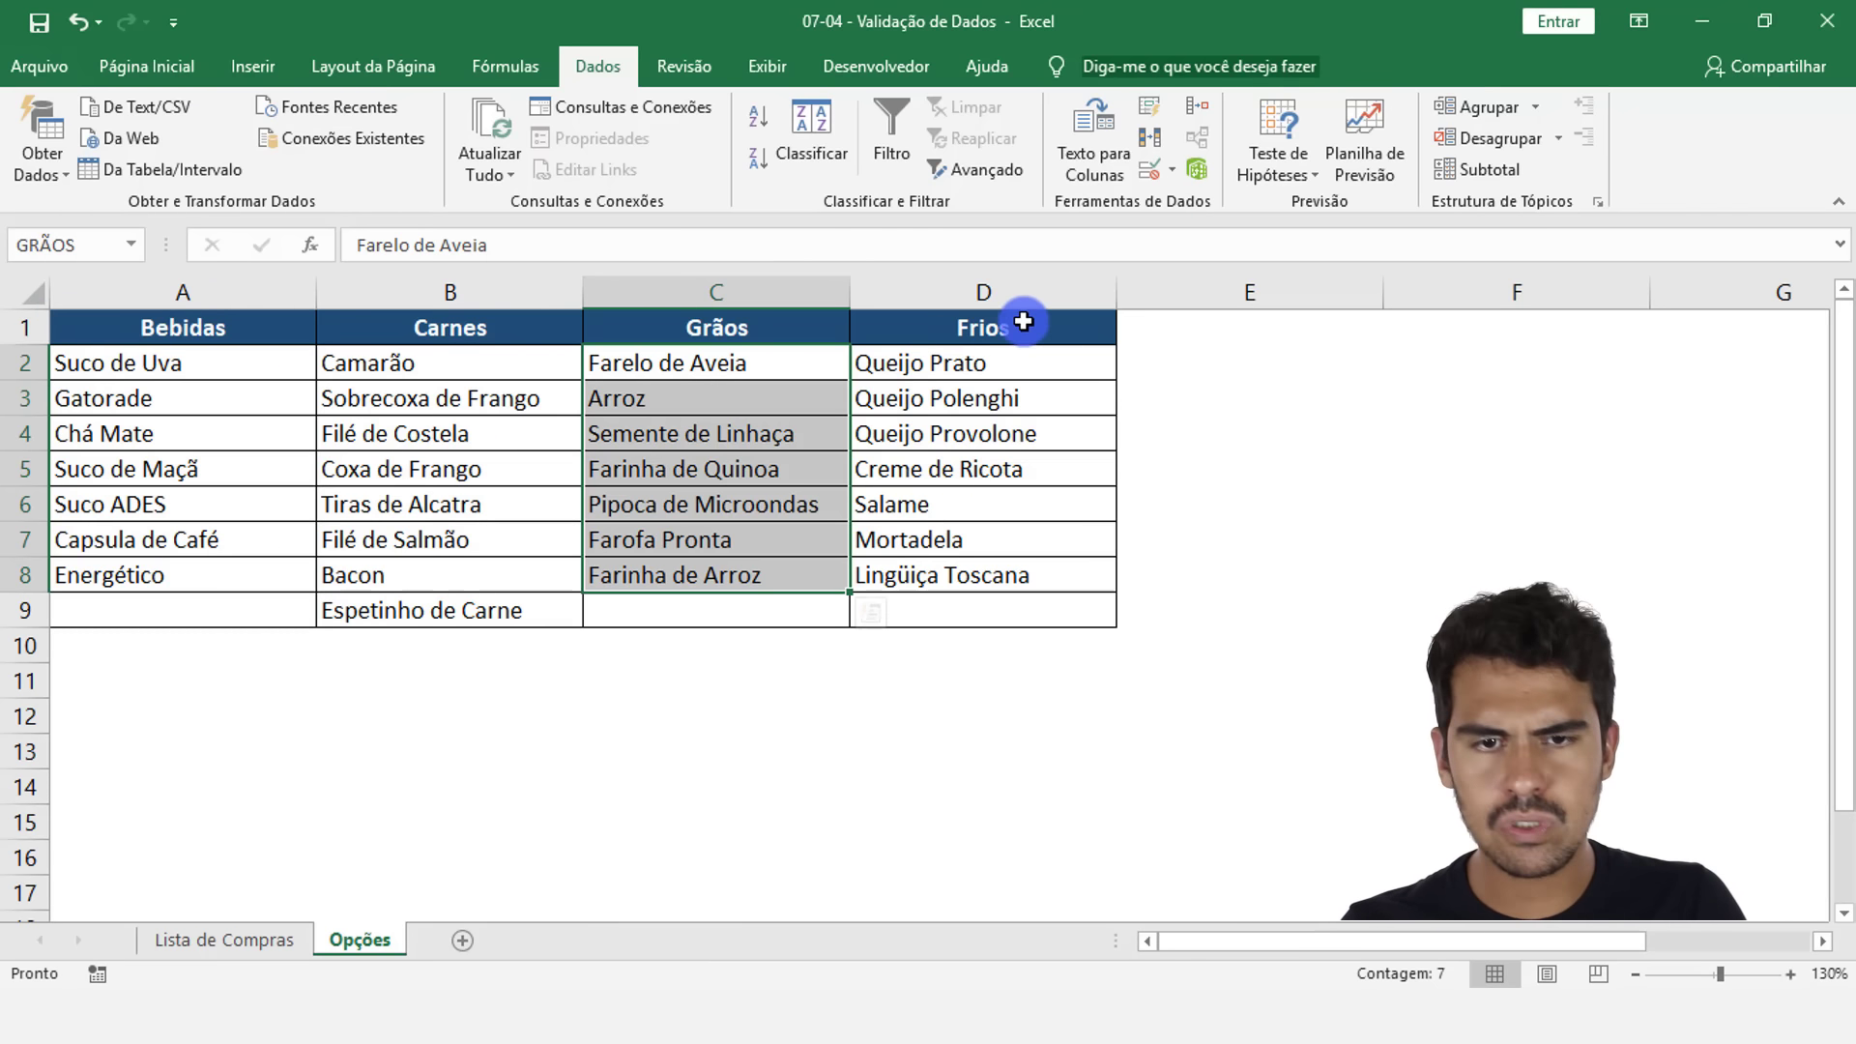
Name the product range D2:D8 under the Frios heading FRIOS
drag(1002, 372, 998, 576)
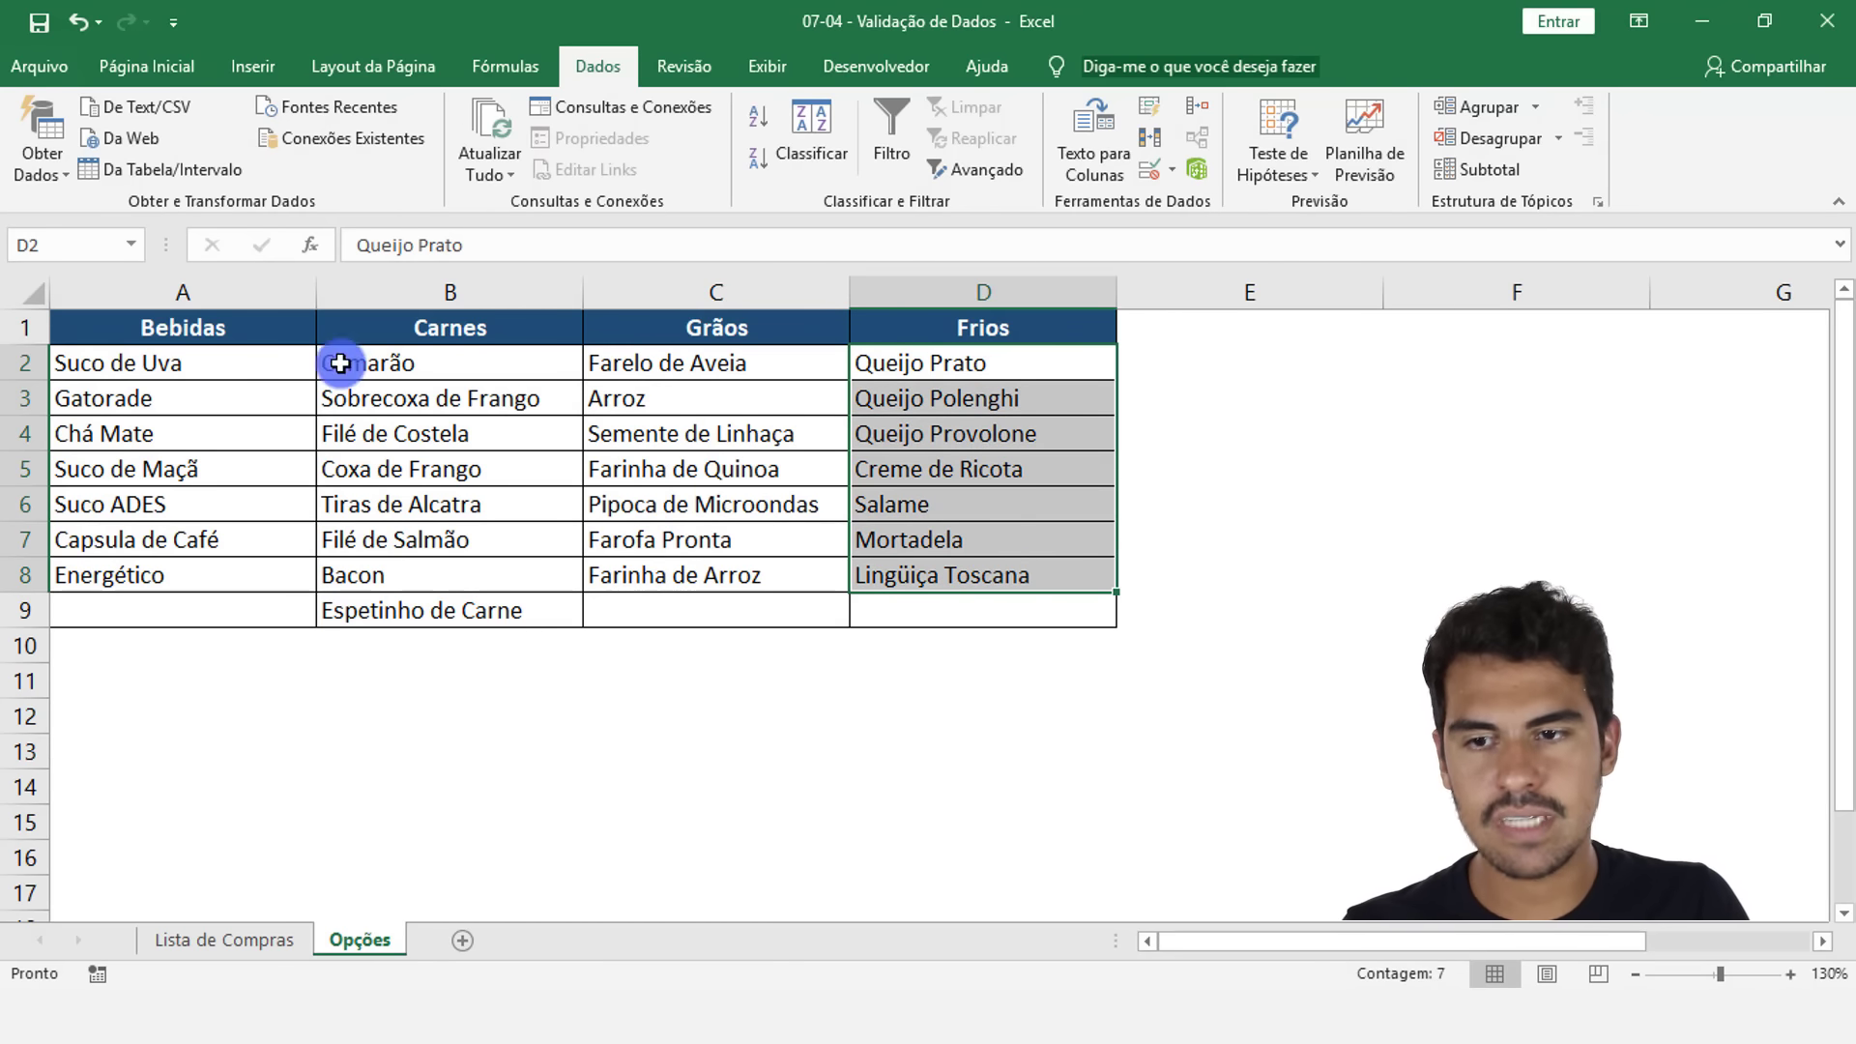
click(70, 244)
text(FR)
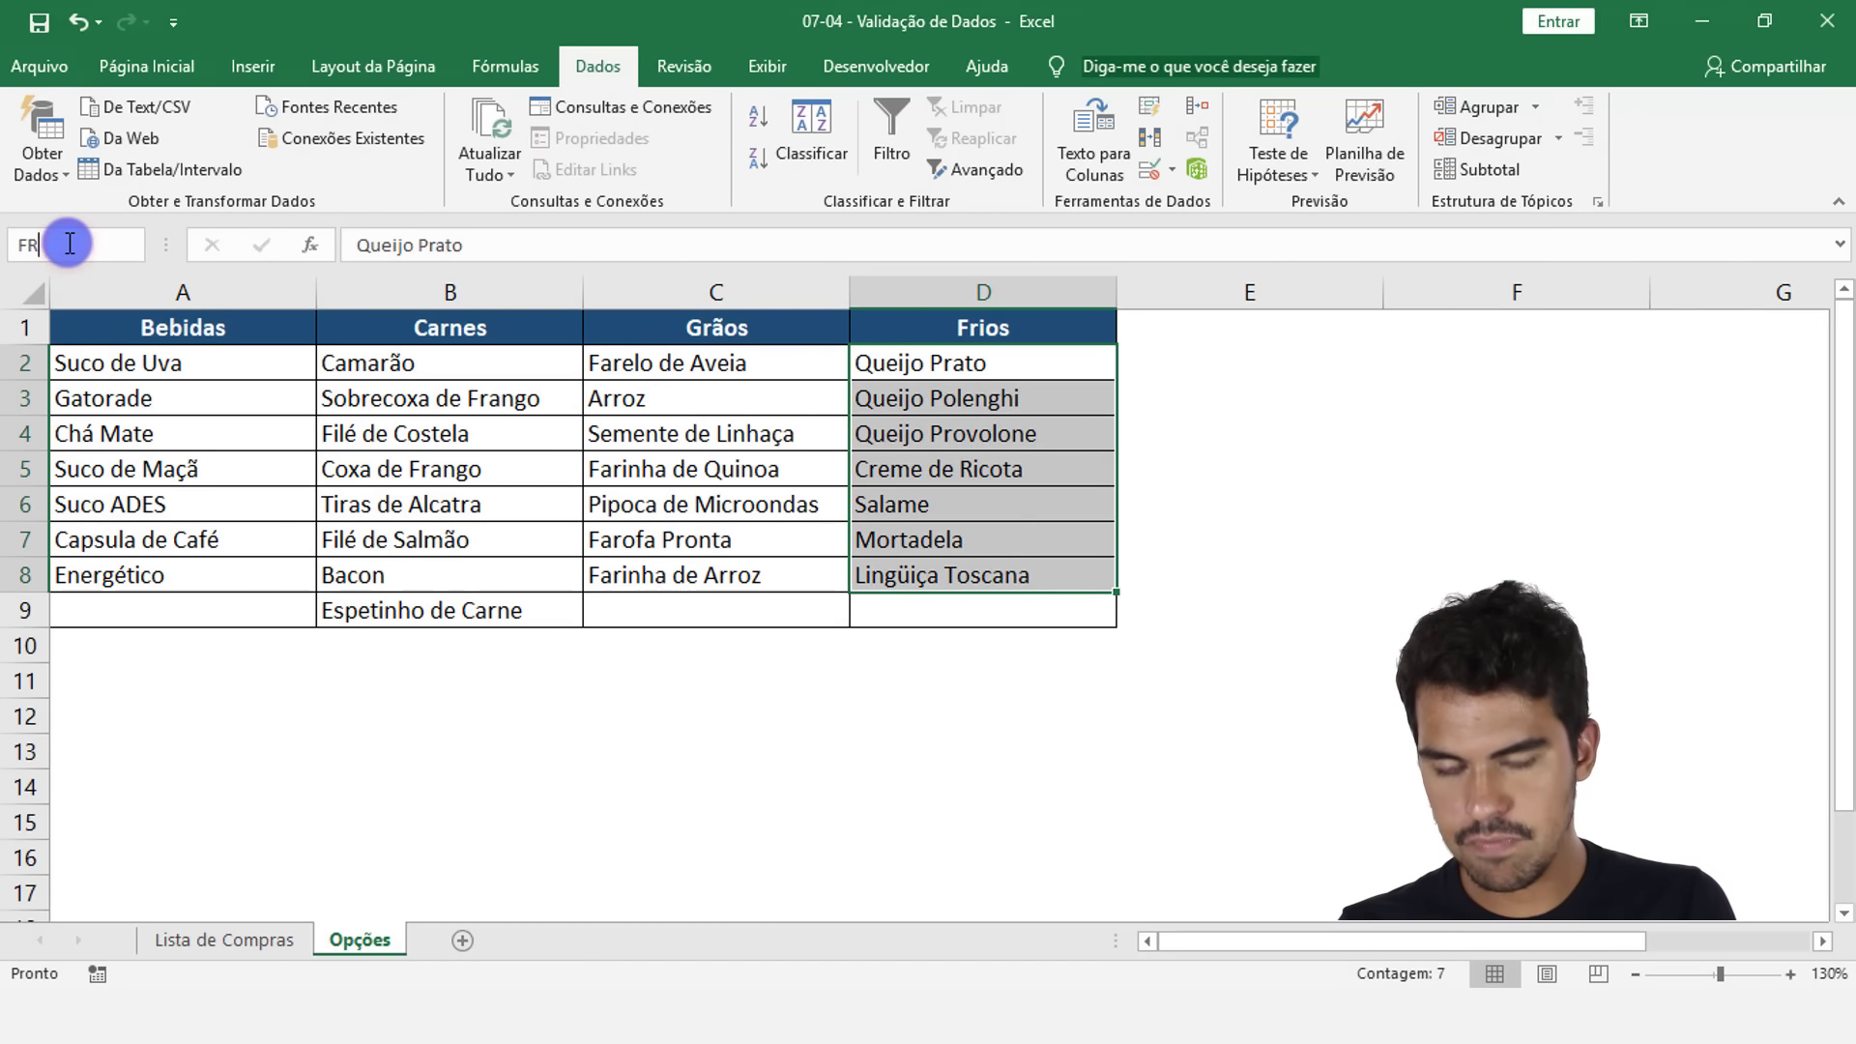
text(IOS)
key(Return)
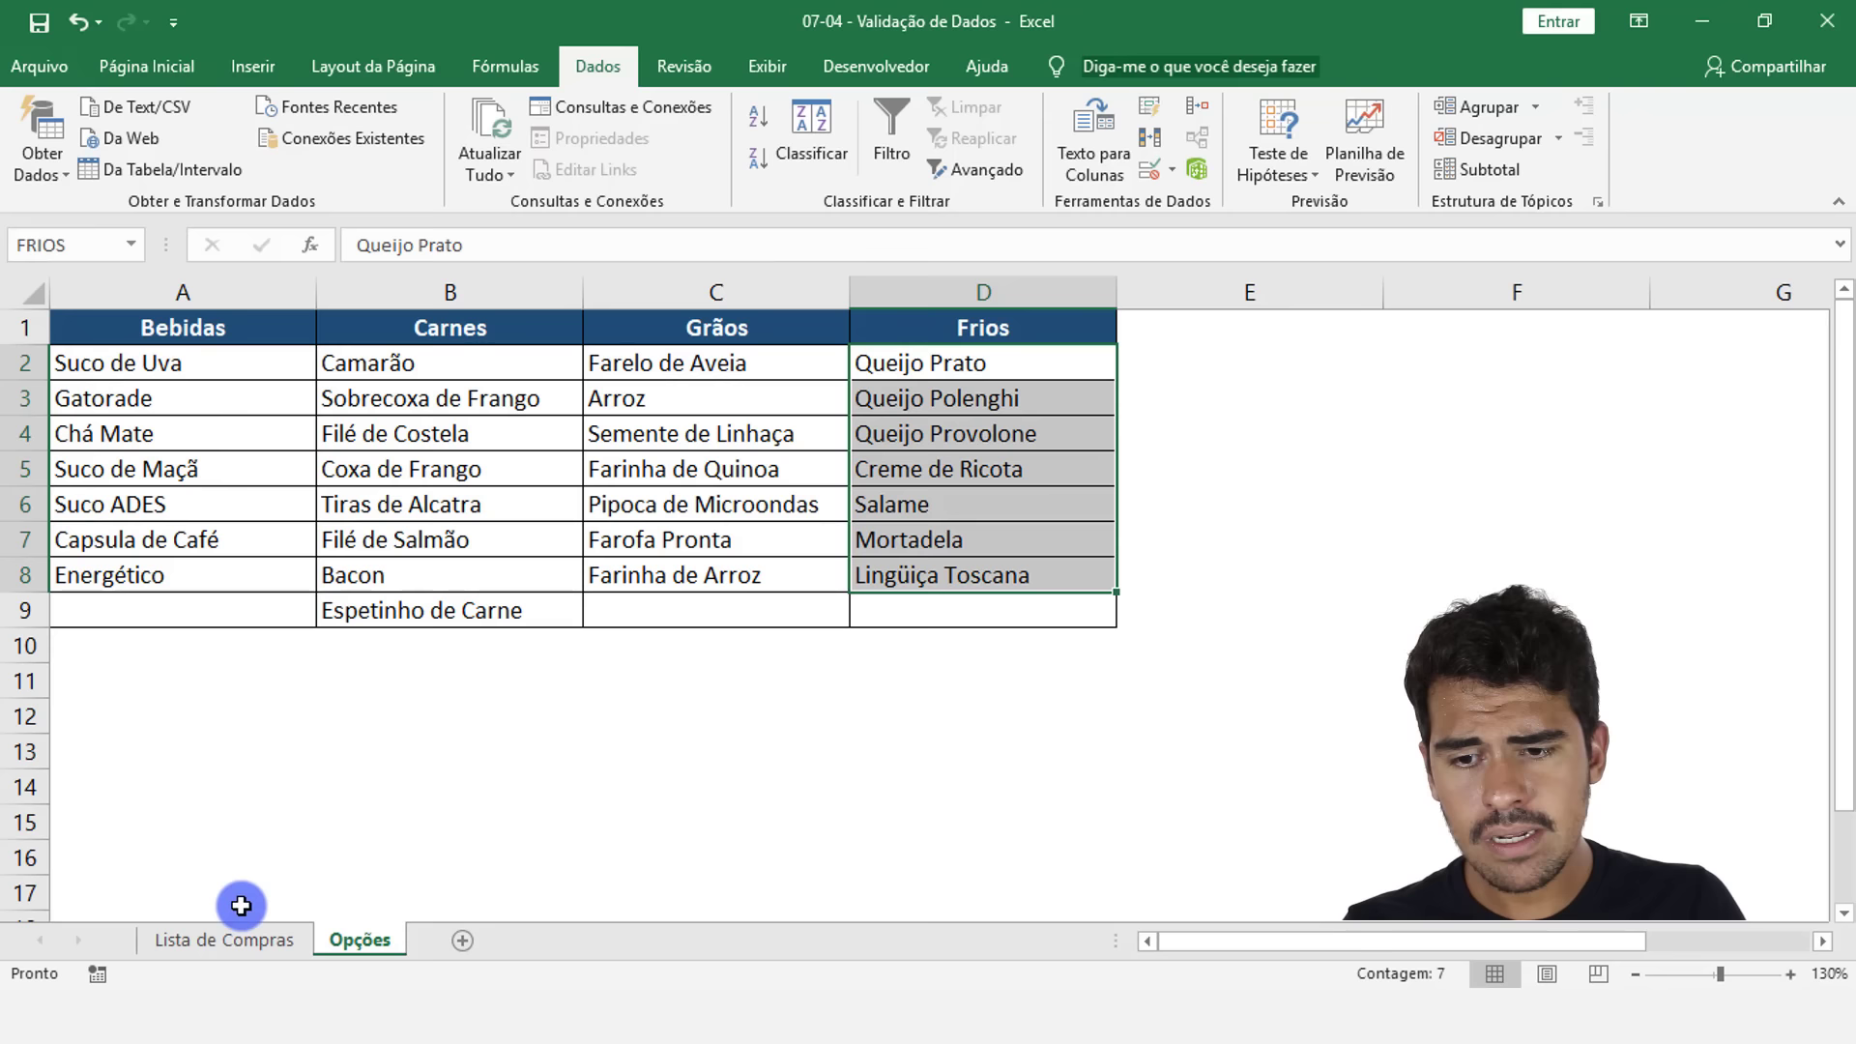
On the Lista de Compras sheet, copy B2 with its validation rule to the PRODUTO cells B2:B18
click(244, 940)
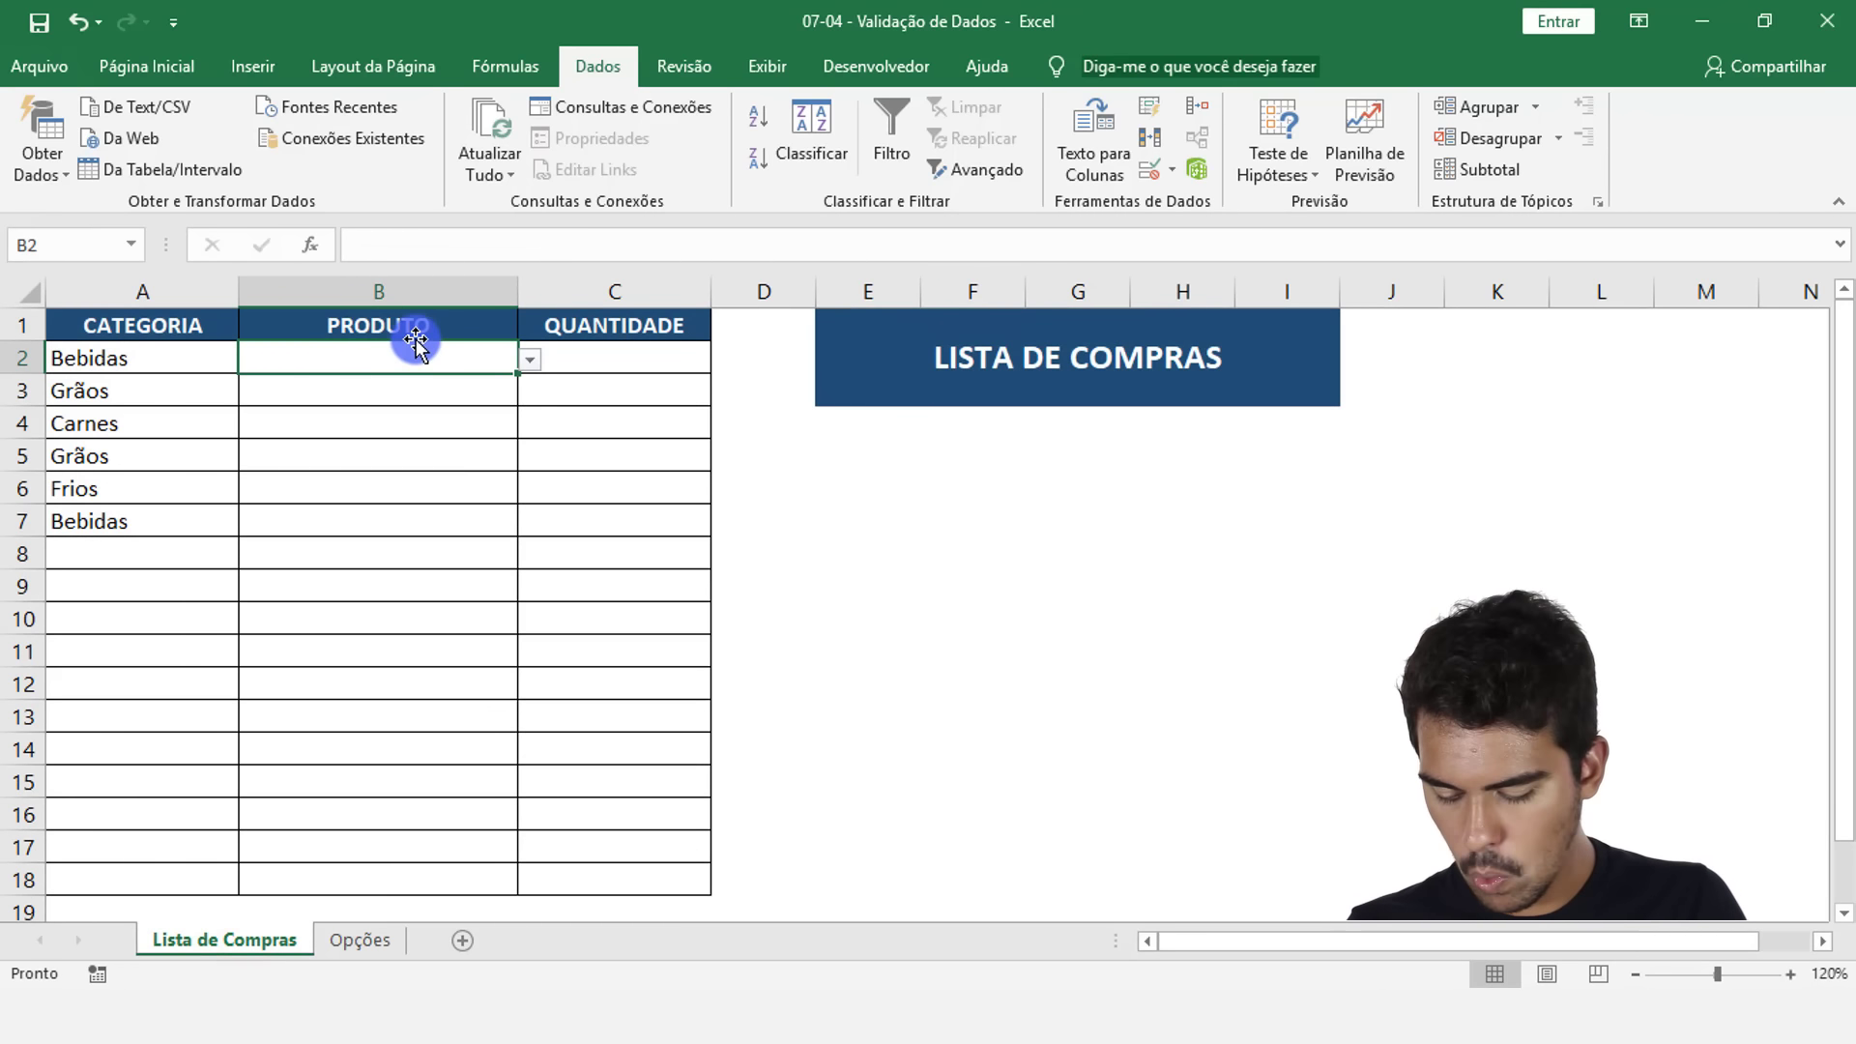
key(ctrl+c)
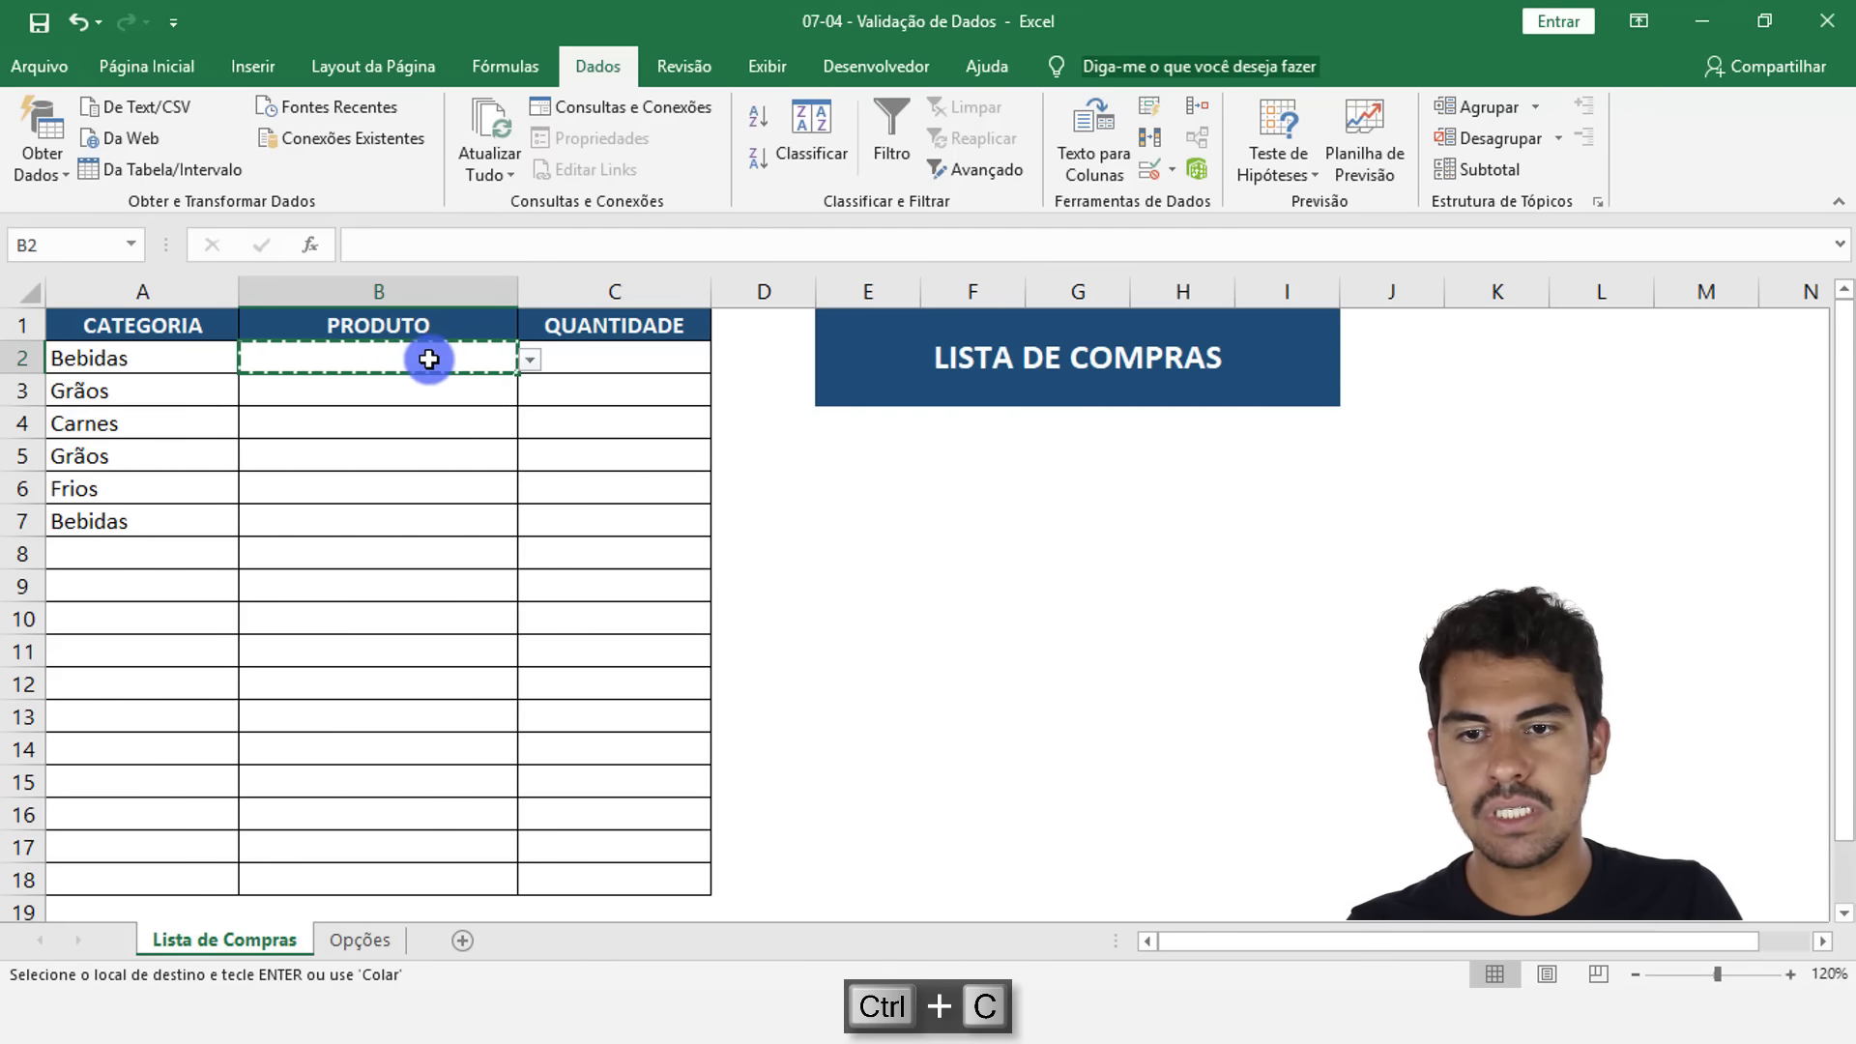
mouse_move(428, 358)
mouse_down()
mouse_move(404, 660)
mouse_move(416, 882)
mouse_up()
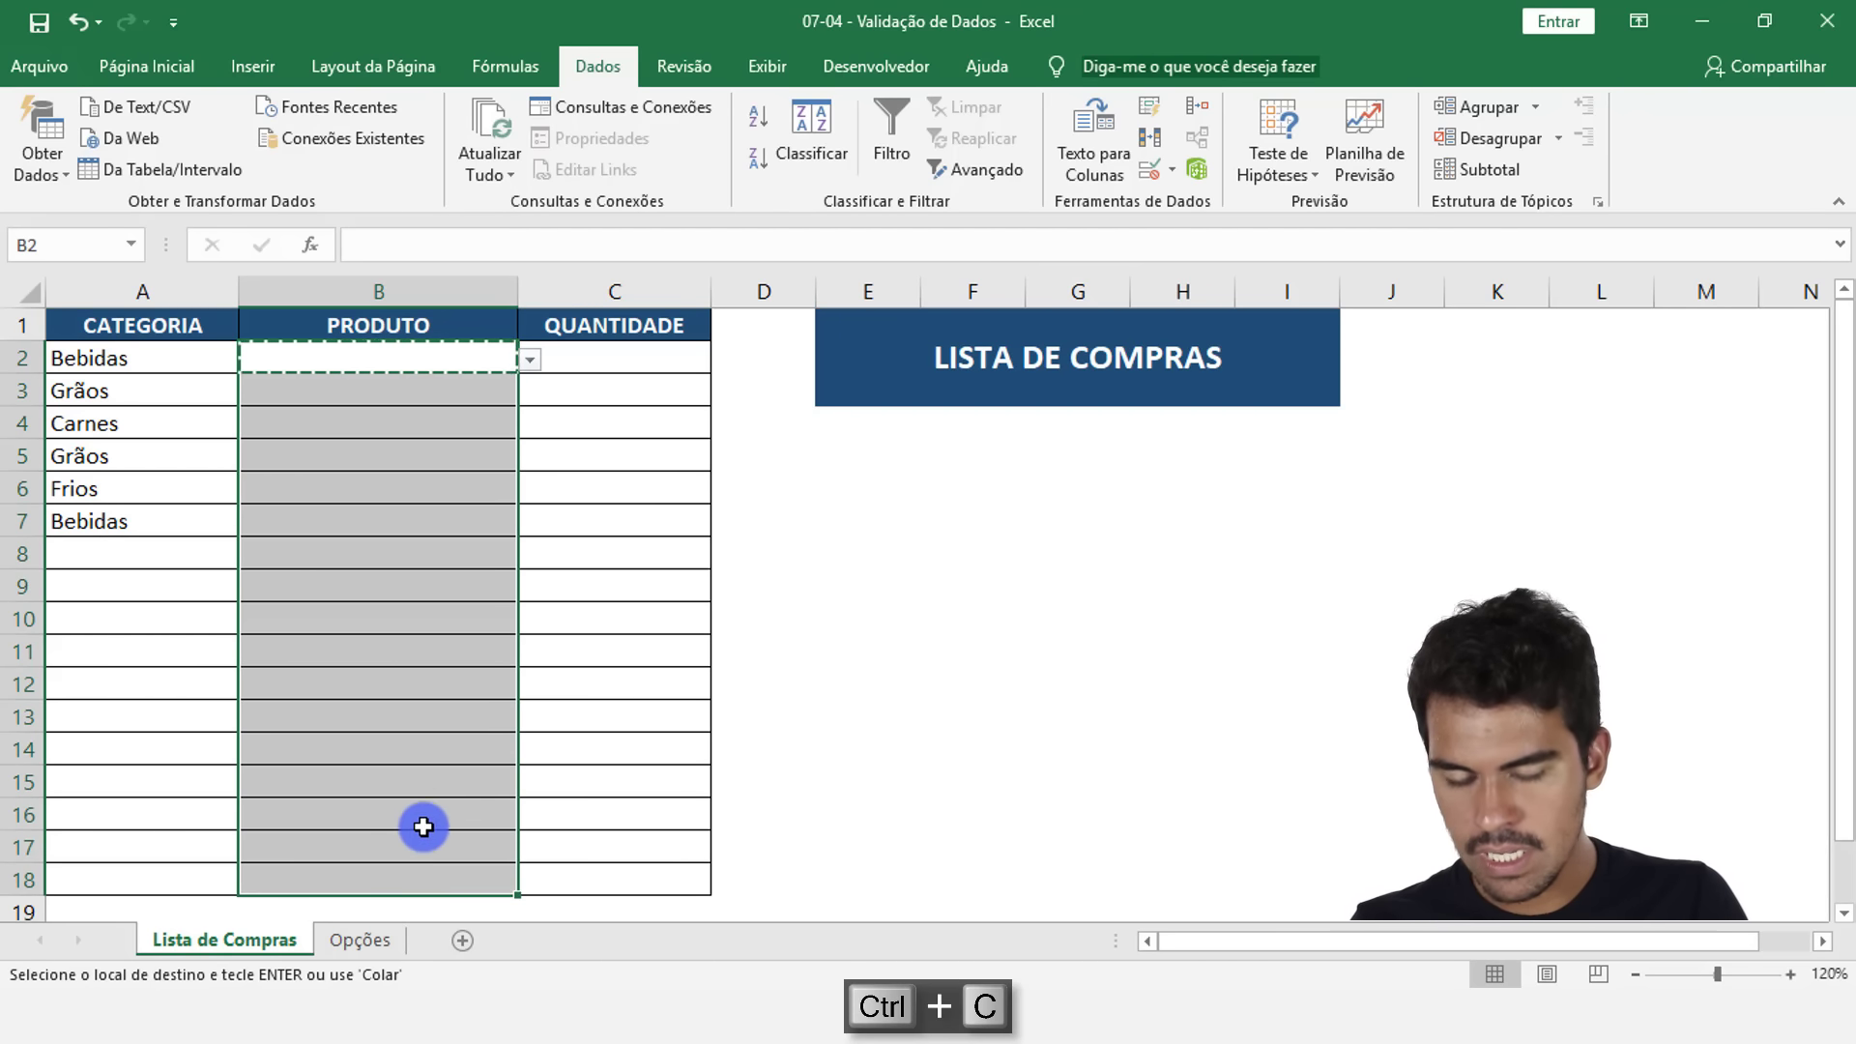
key(ctrl+v)
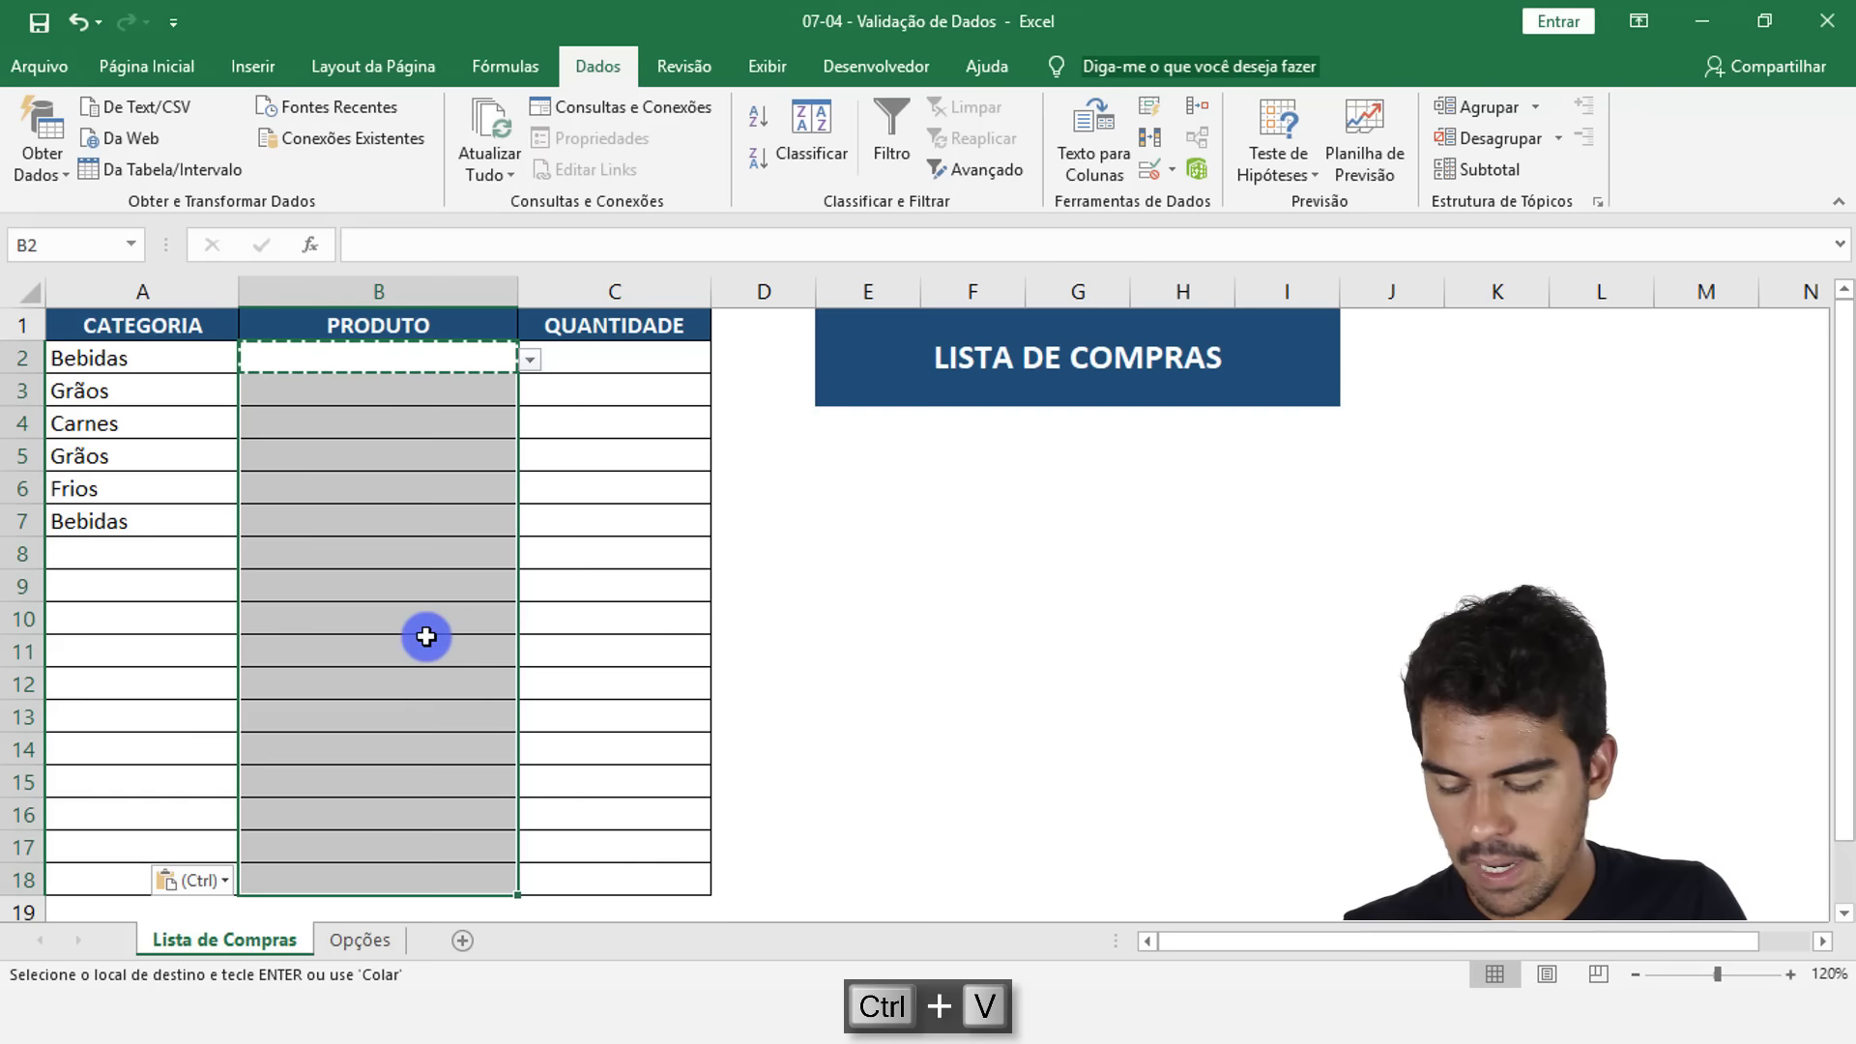
key(Escape)
Choose Pipoca de Microondas from the PRODUTO drop-down list in B3 for the Grãos category
click(436, 380)
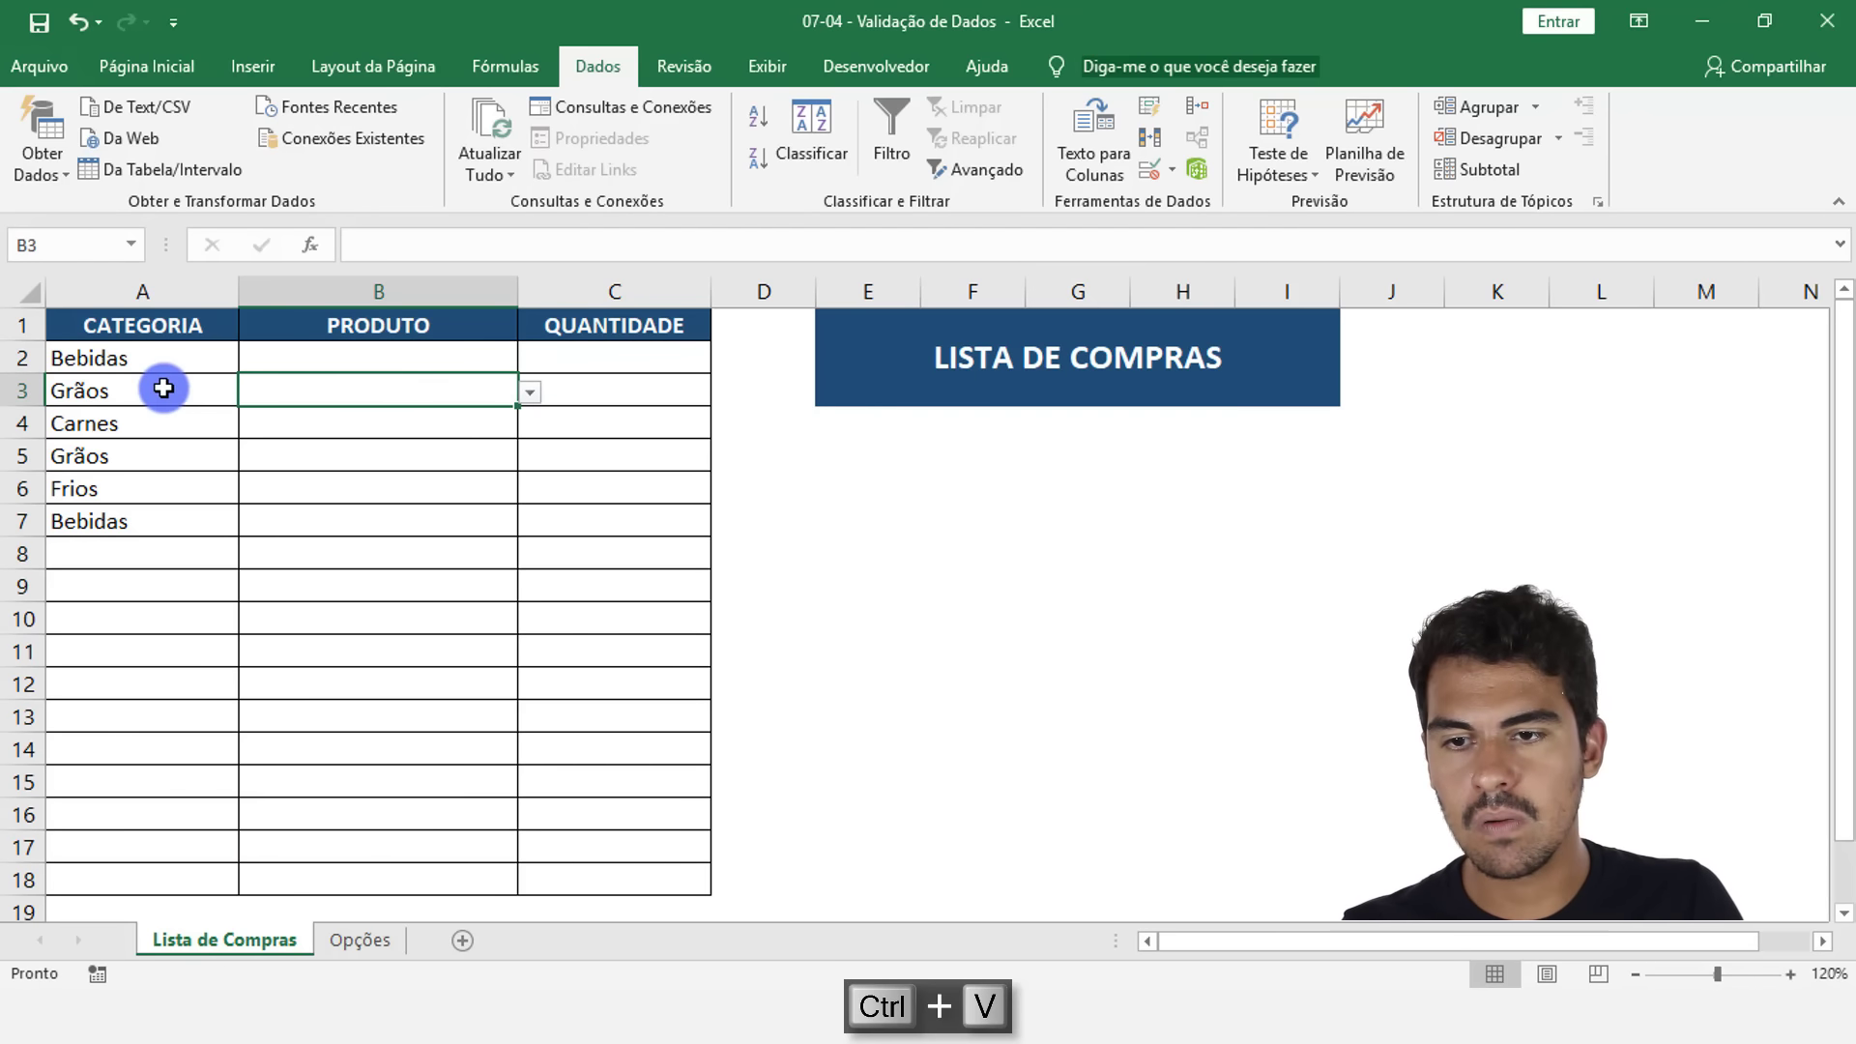
click(530, 392)
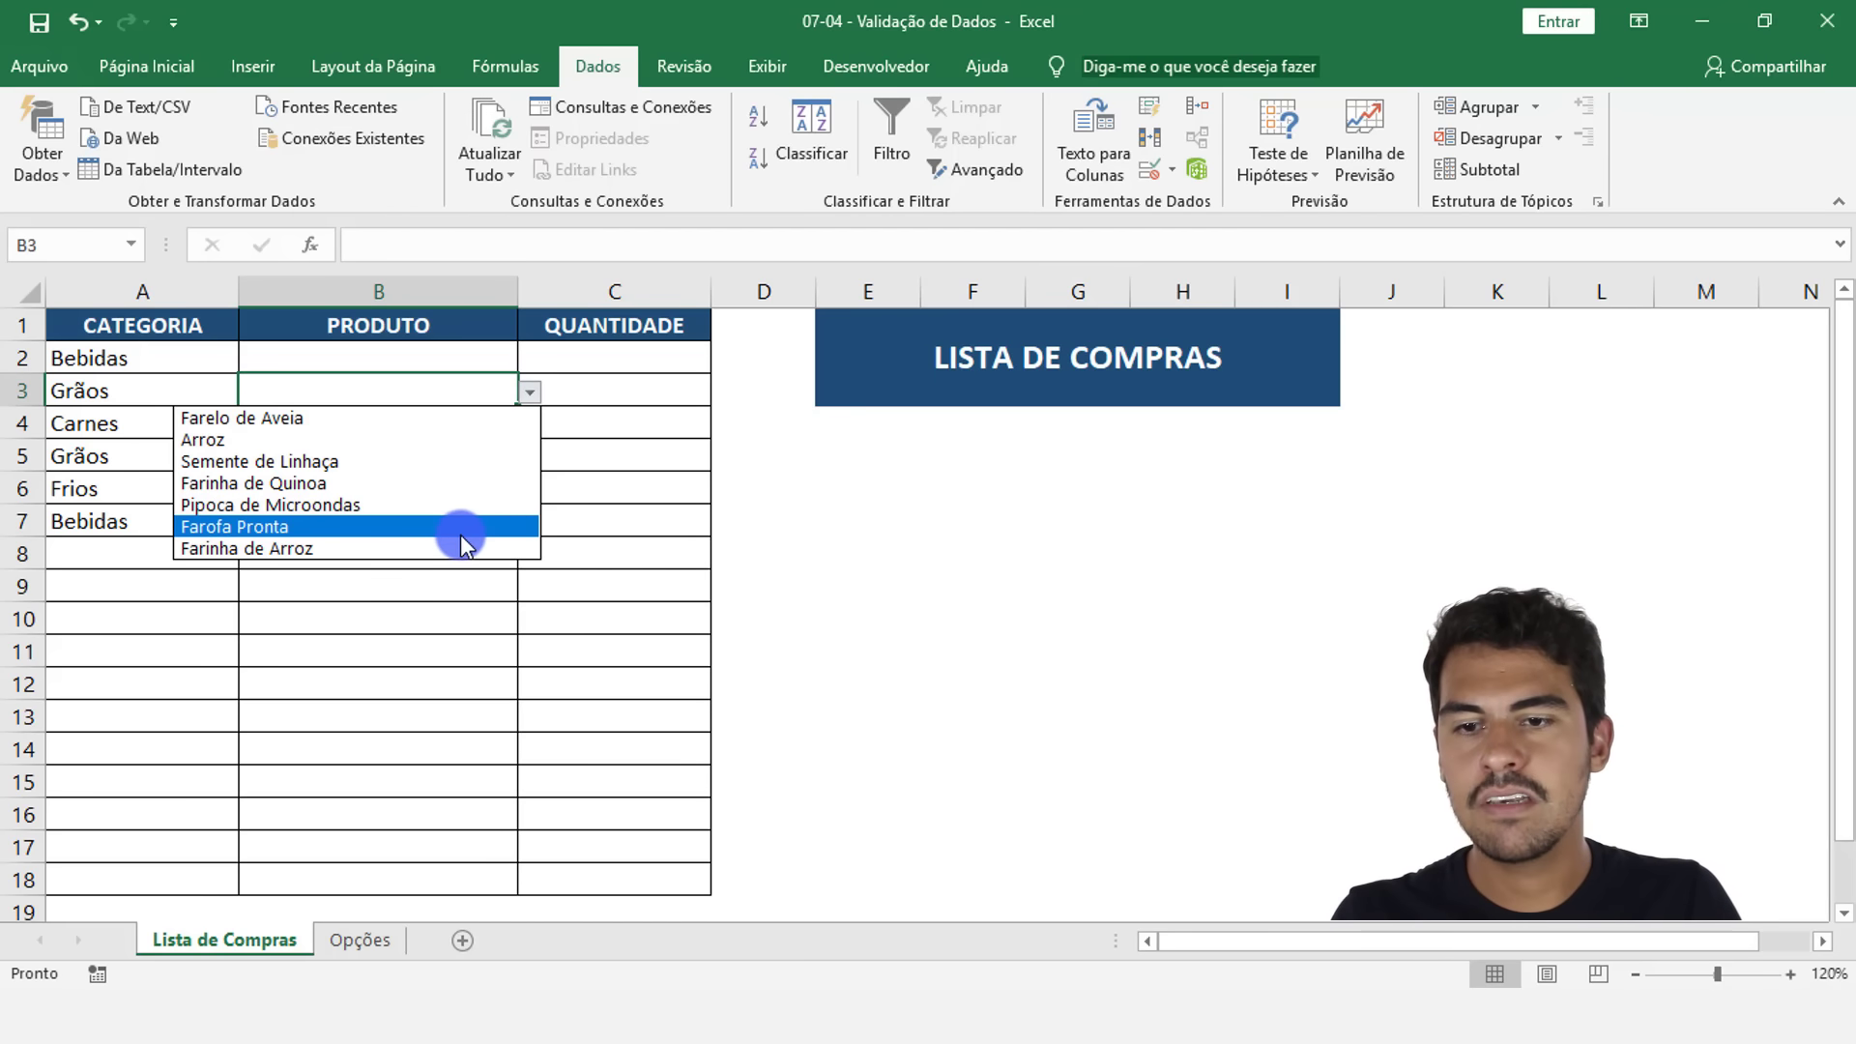
click(450, 497)
key(Return)
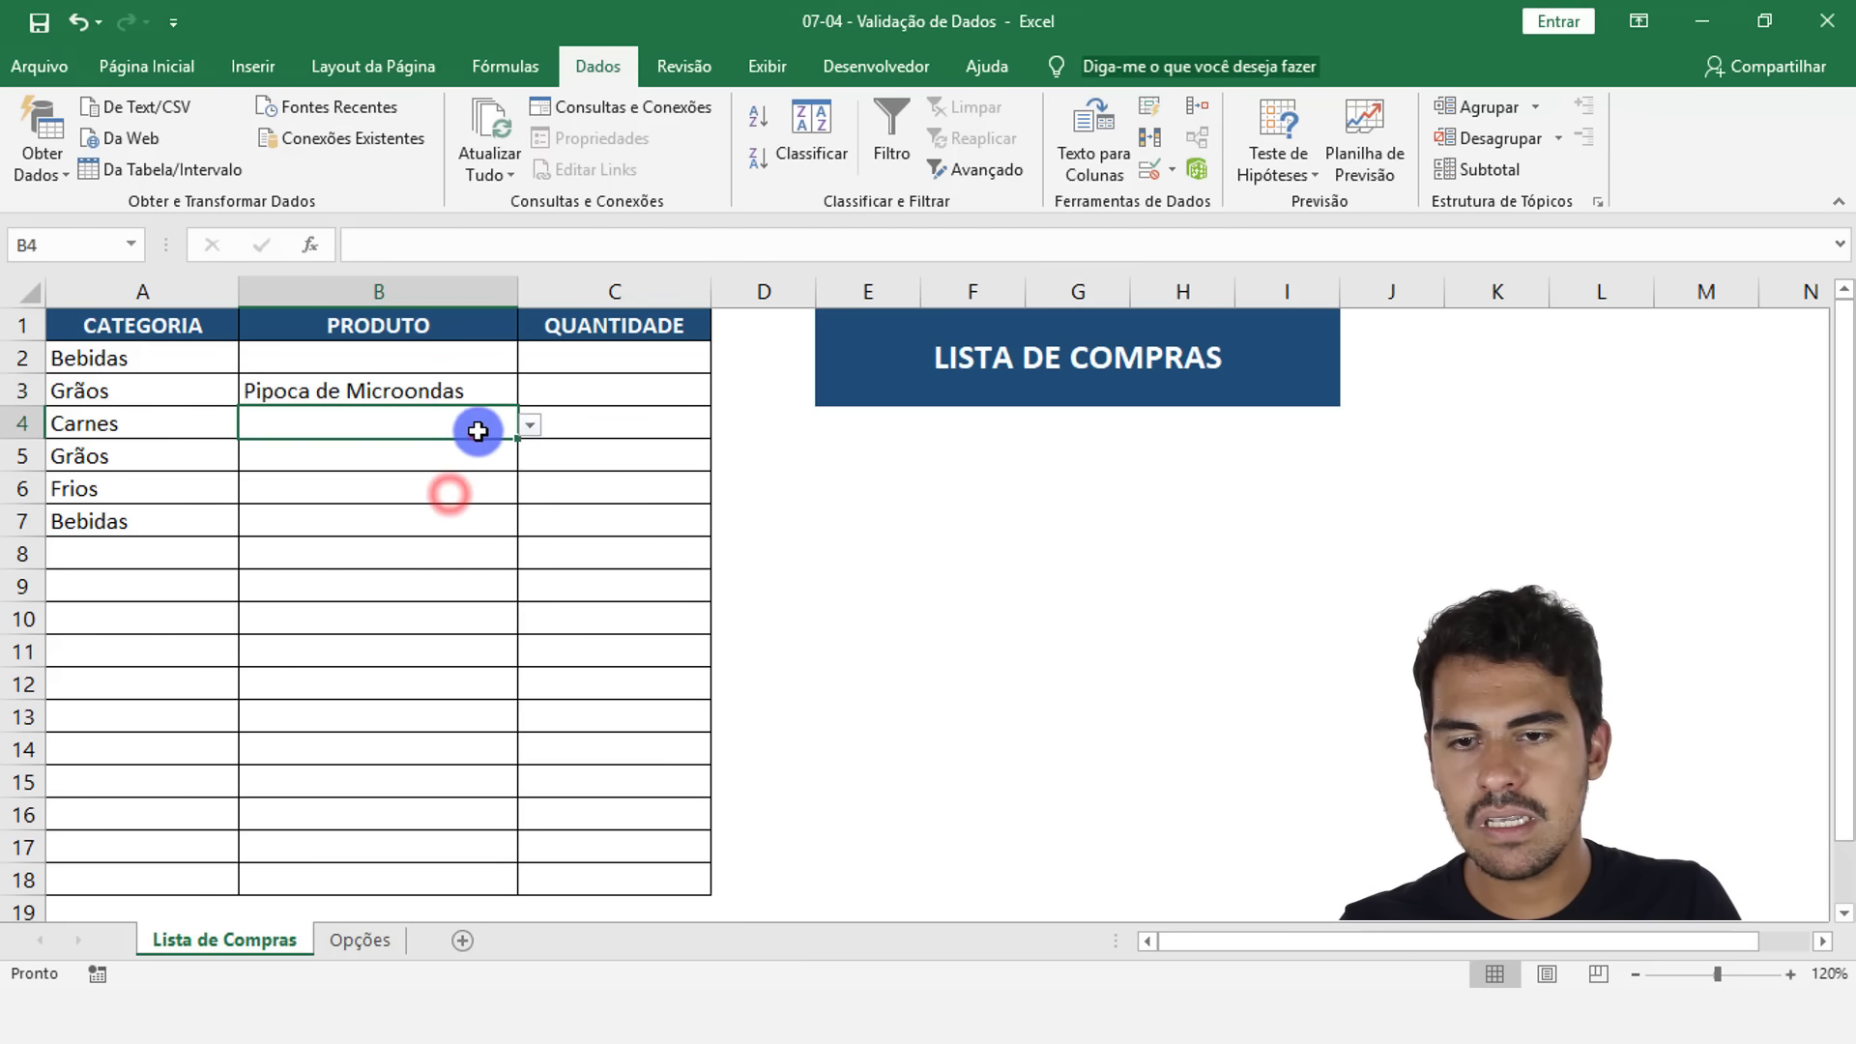
Choose Bacon as the Carnes product in B4 and Chá Mate as the Bebidas product in B2
click(530, 425)
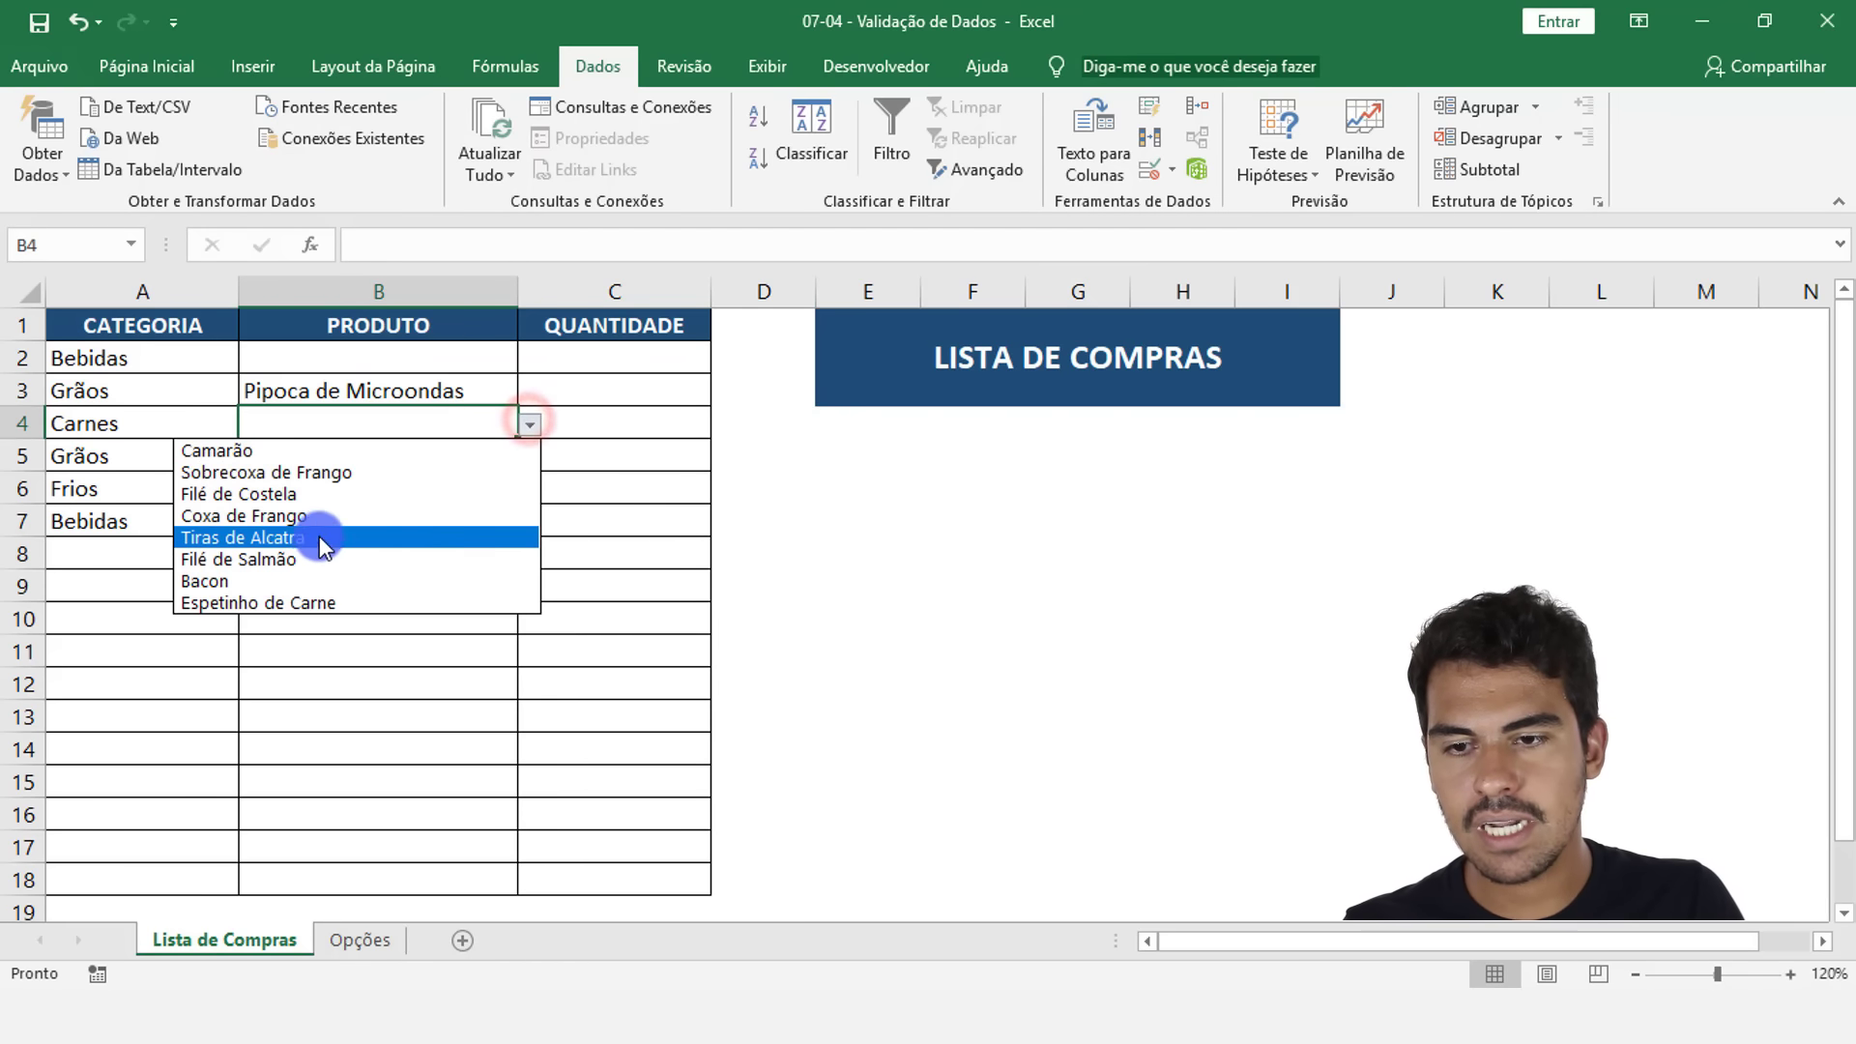
click(311, 583)
click(478, 357)
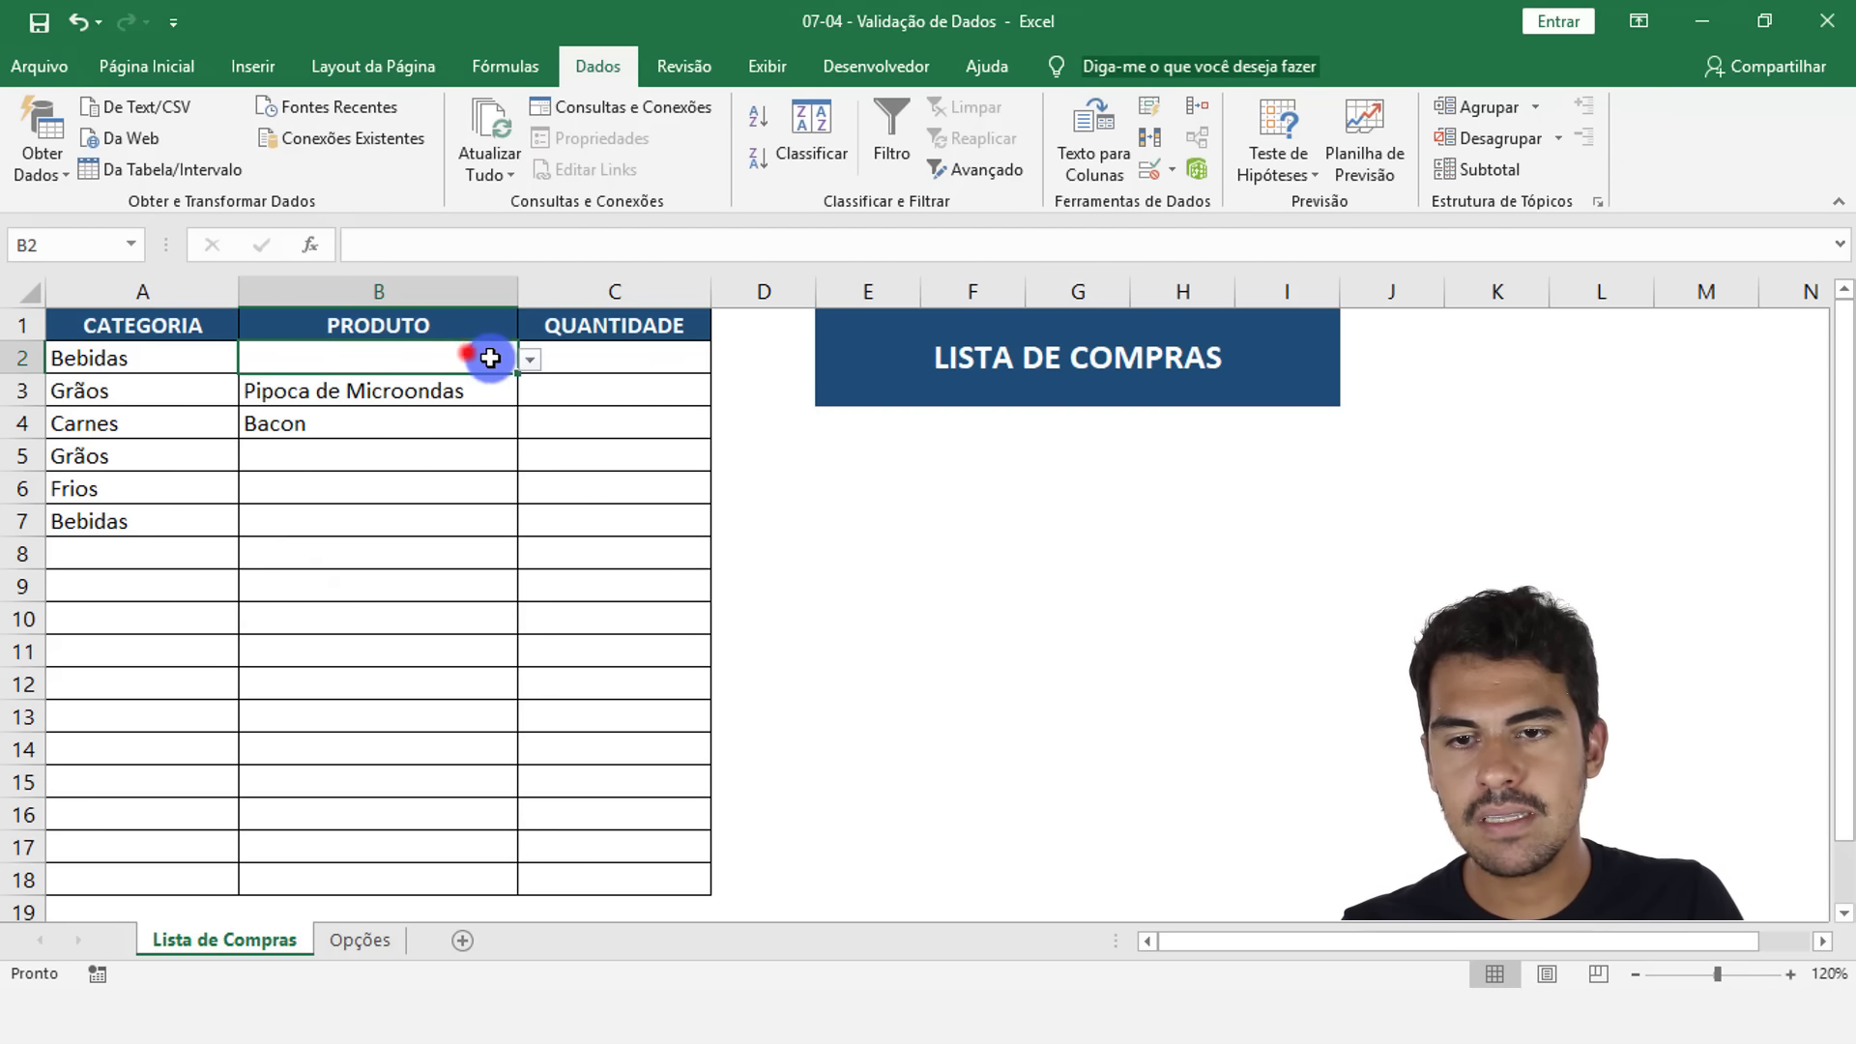
click(528, 360)
click(430, 426)
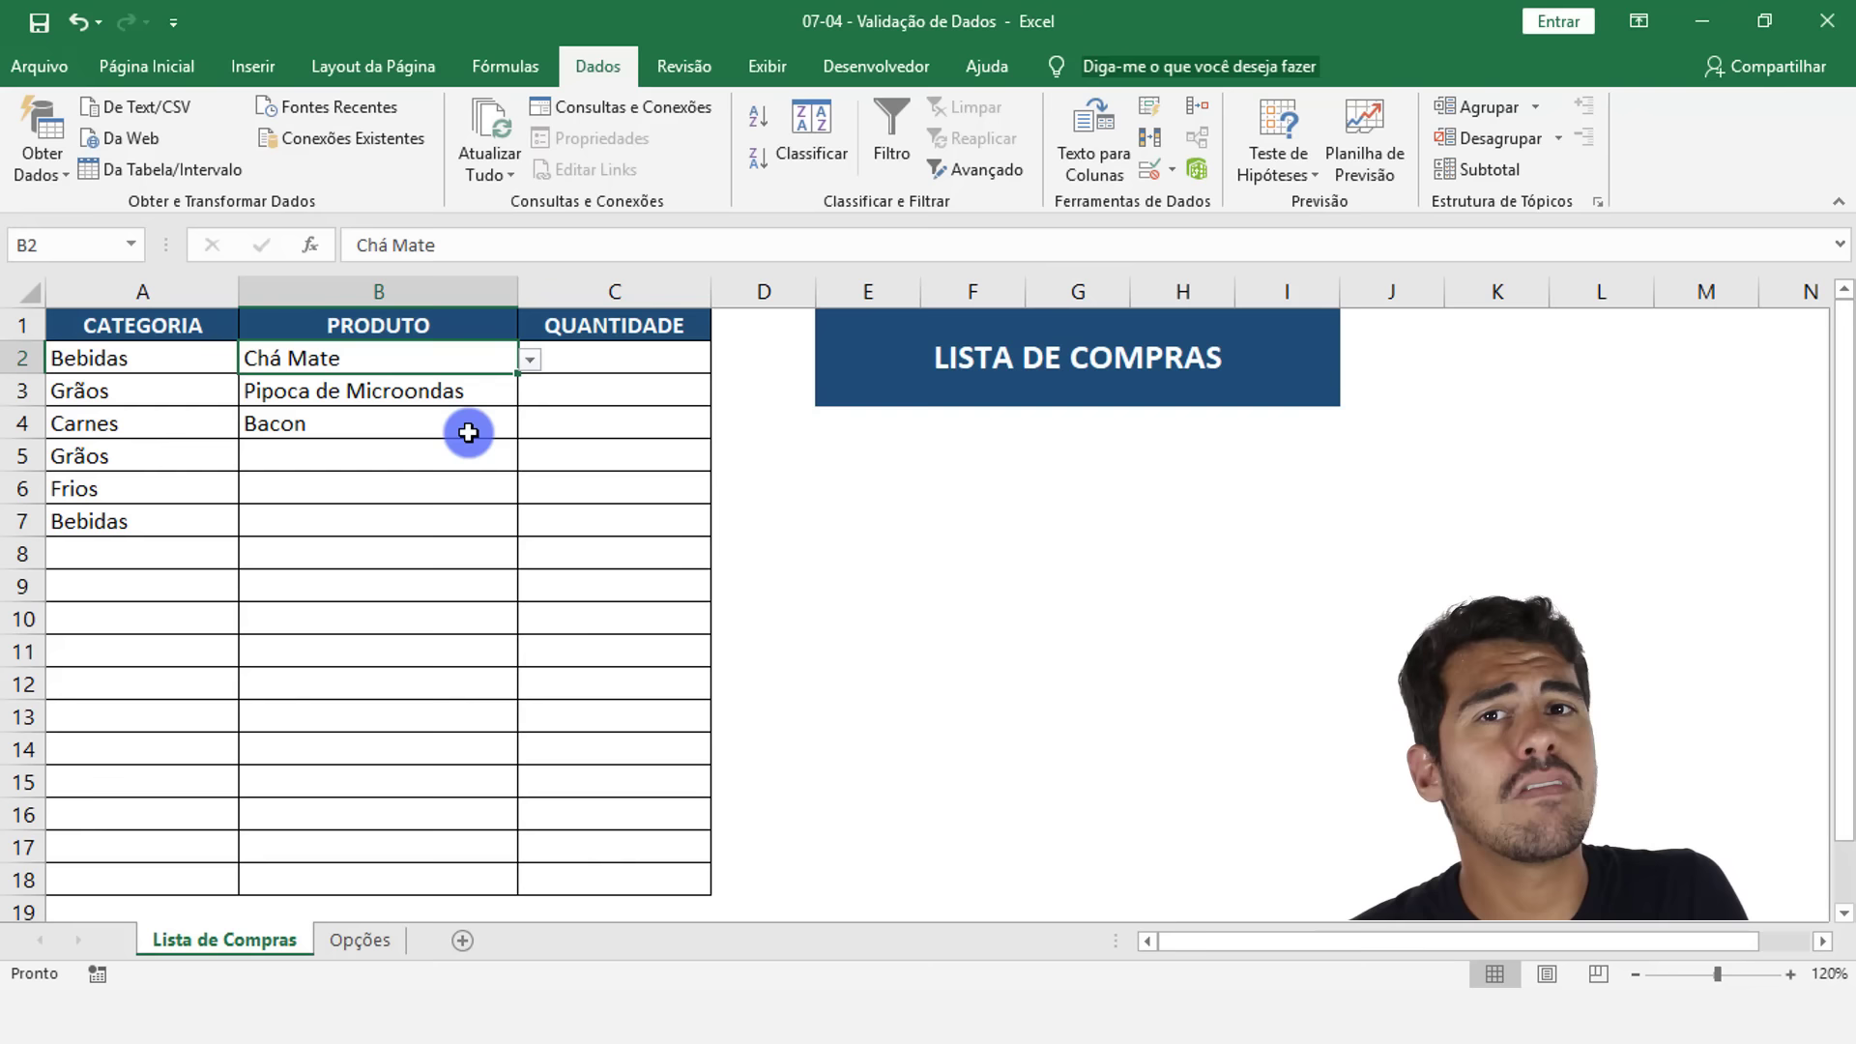
click(178, 291)
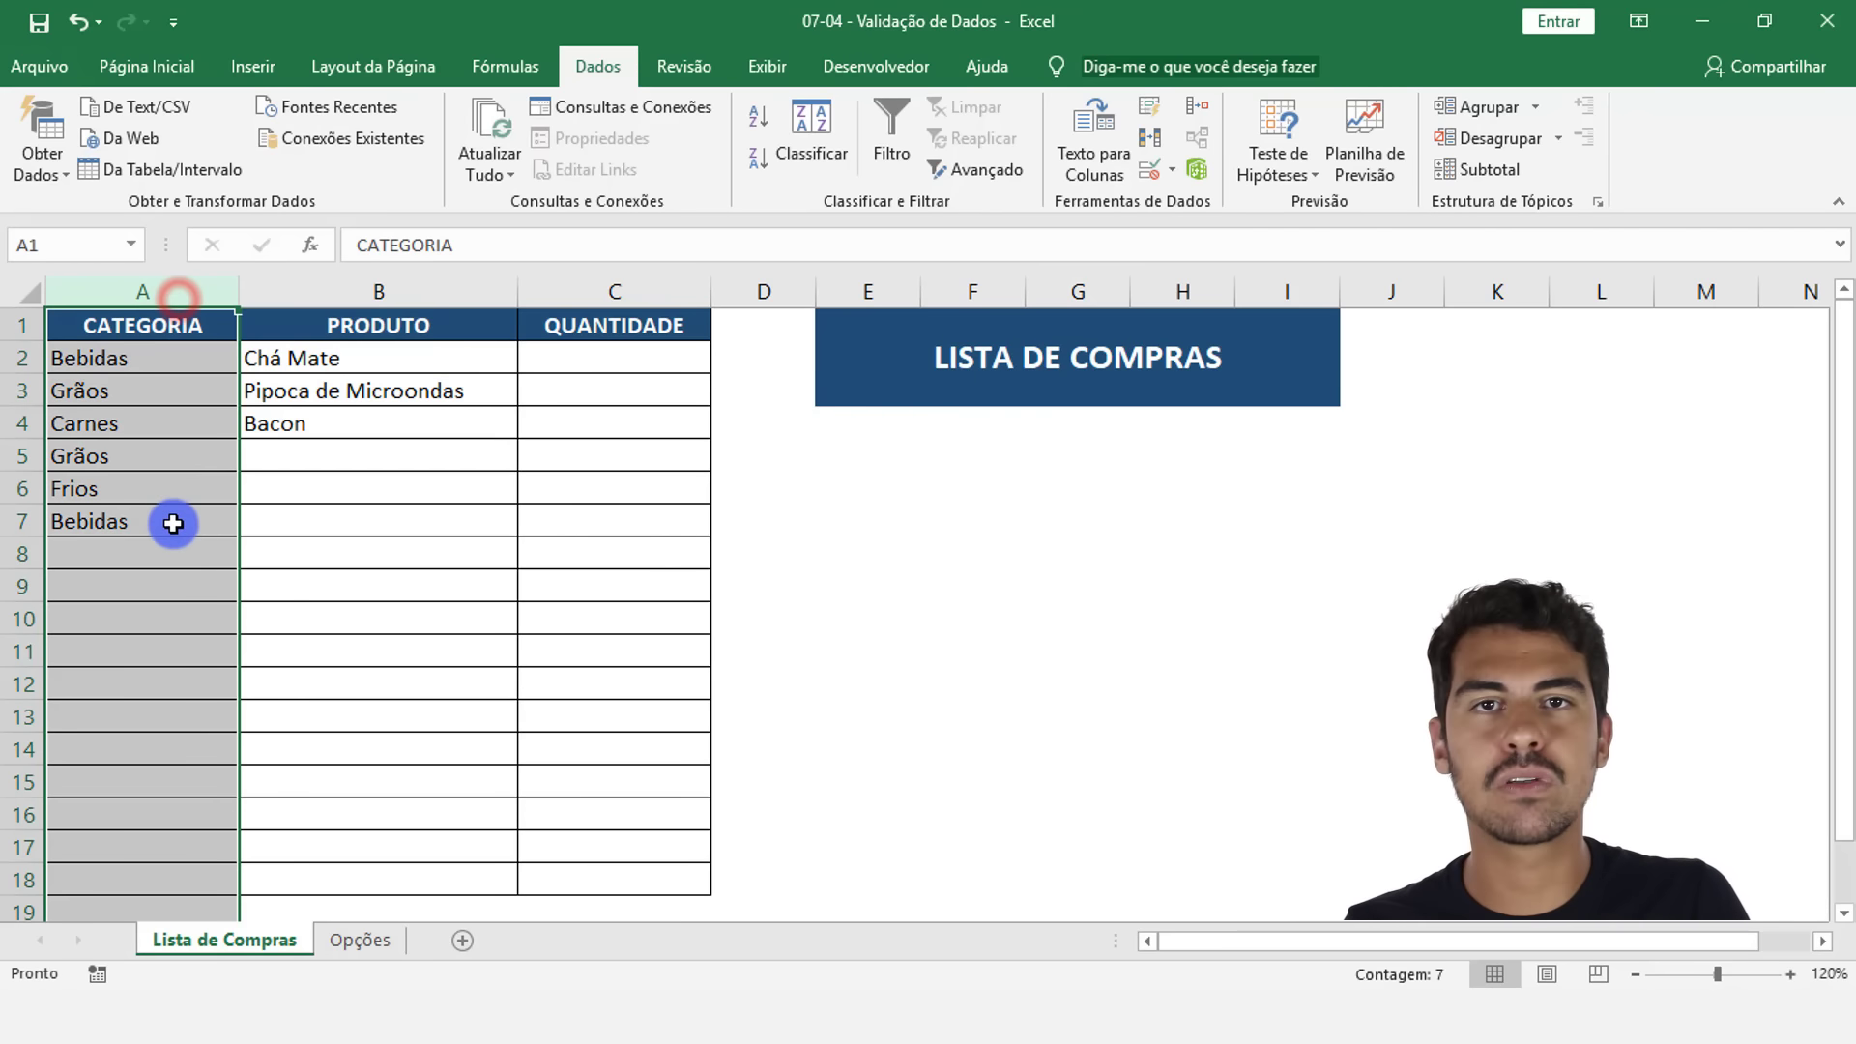
click(340, 286)
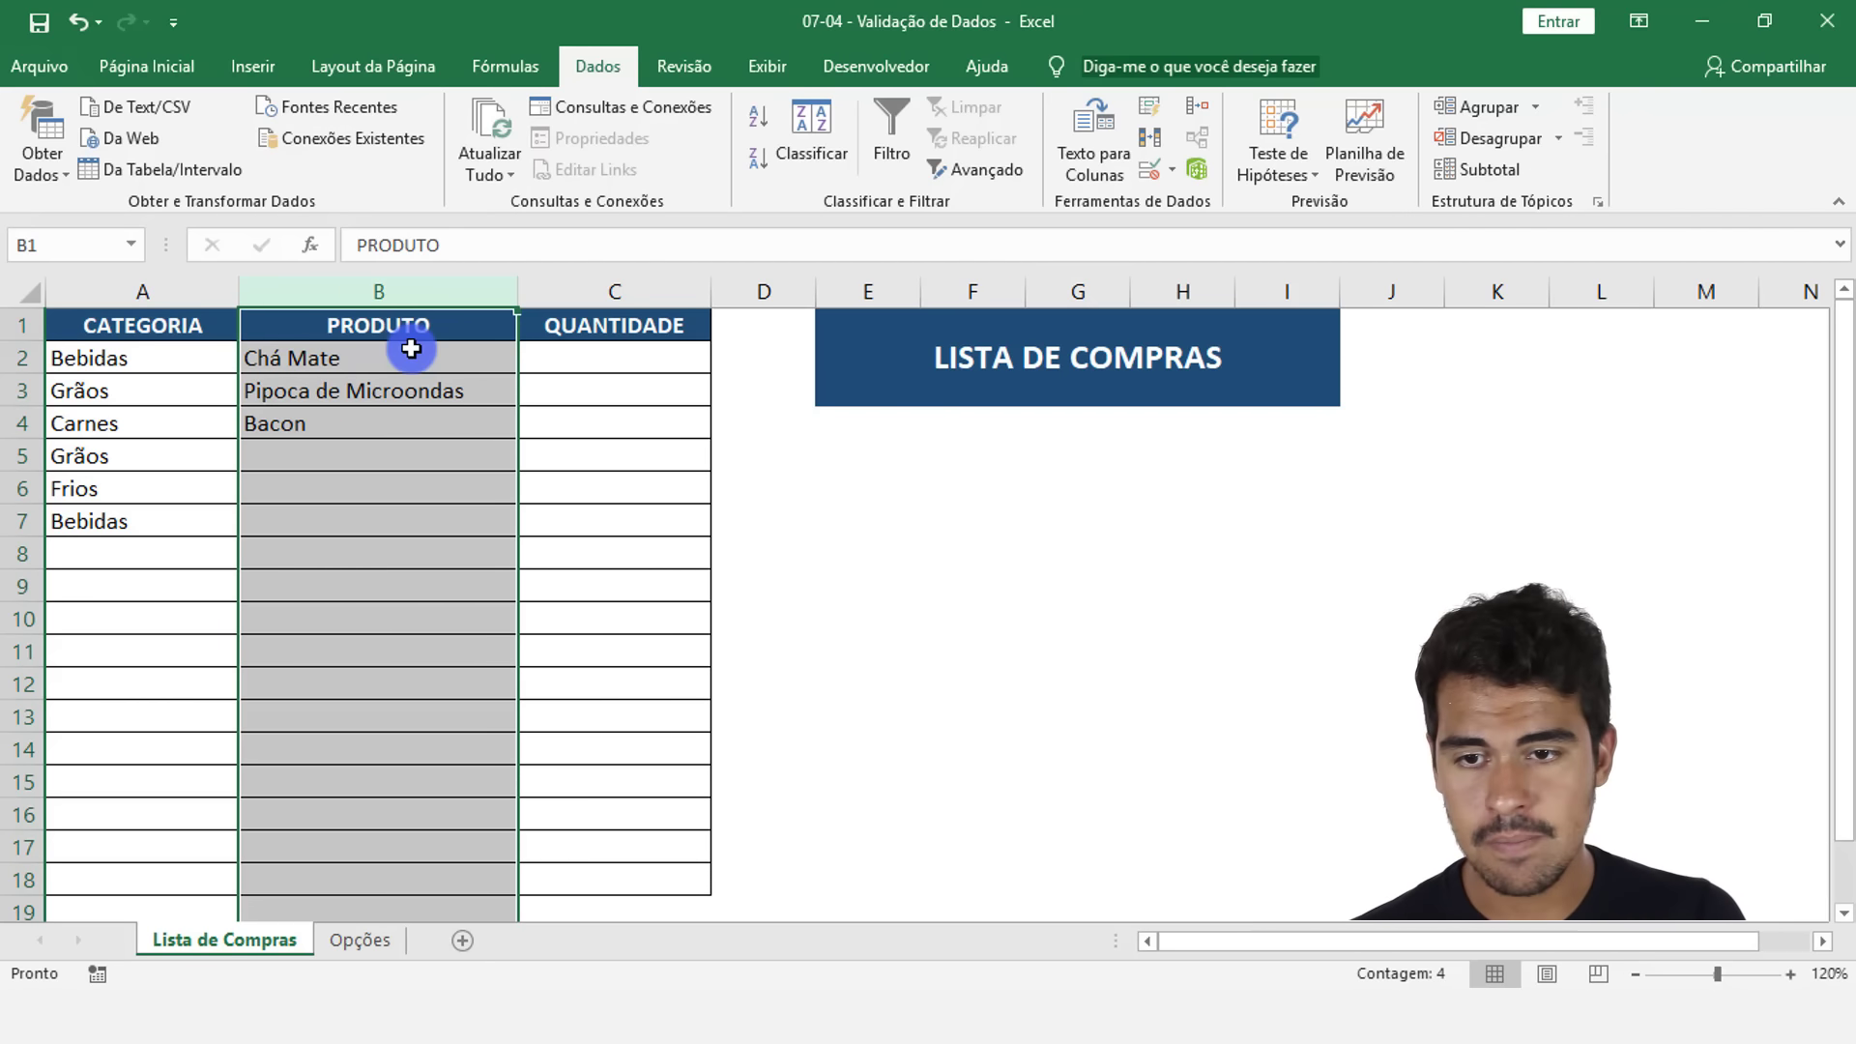
click(429, 380)
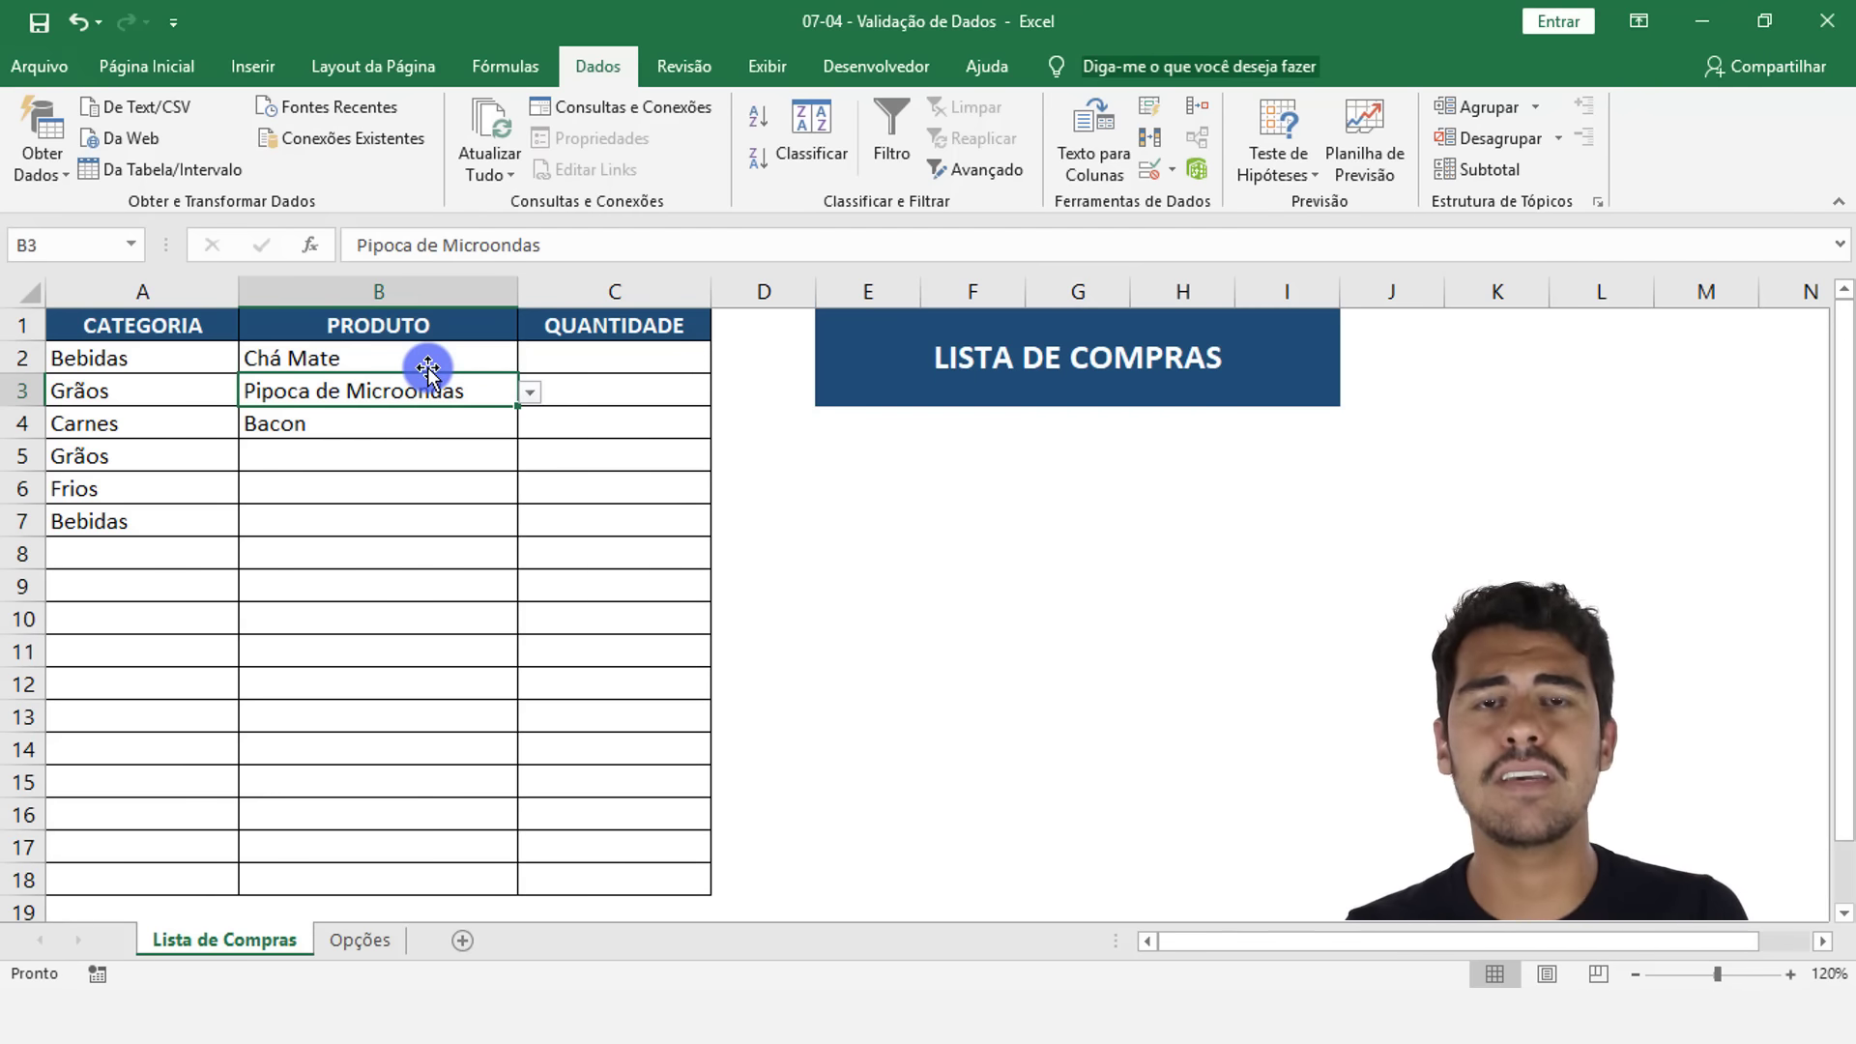